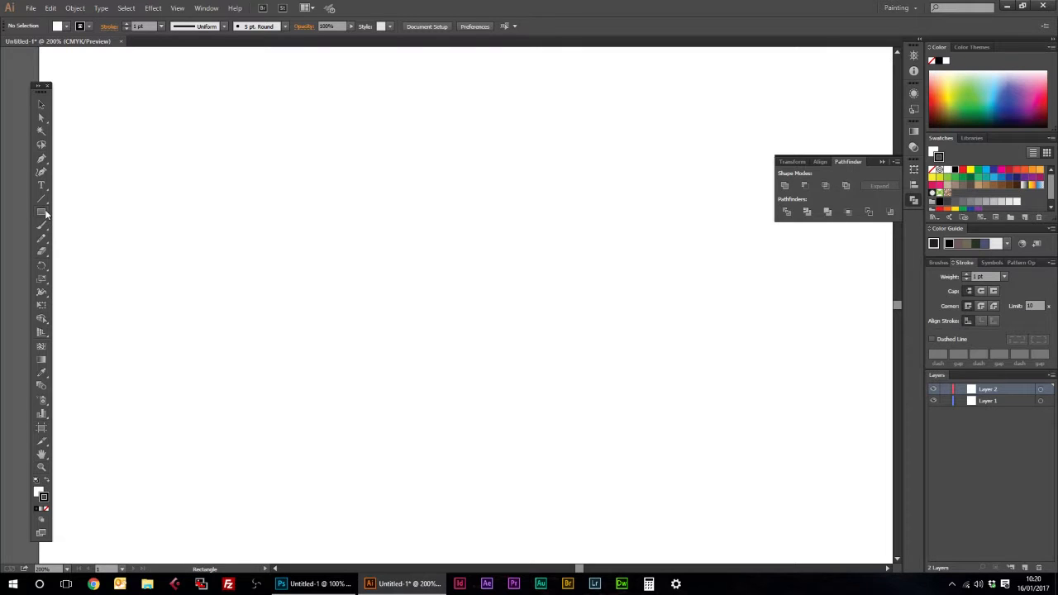
Draw a rounded rectangle about 18.2 by 13.4 mm near the middle of the artboard for the basket.
{"action": "left_click_drag", "start_coordinate": [42, 212], "coordinate": [77, 225]}
{"action": "left_click_drag", "start_coordinate": [364, 295], "coordinate": [421, 338]}
{"action": "left_click", "coordinate": [41, 104]}
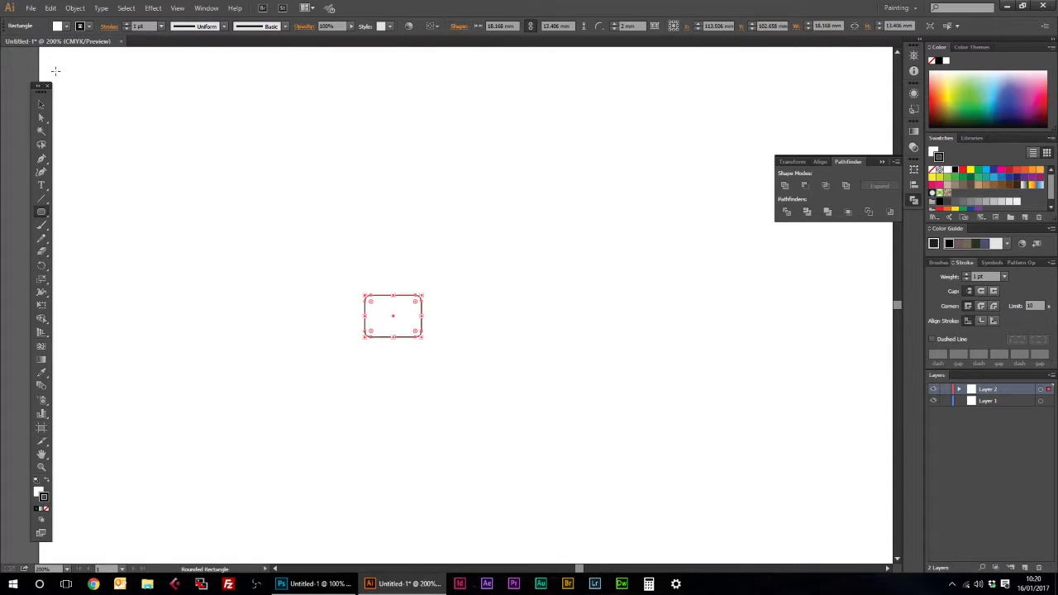
Give the basket an 80% black (K=80) stroke with round caps, round joins and a 4 pt weight.
{"action": "left_click", "coordinate": [90, 26]}
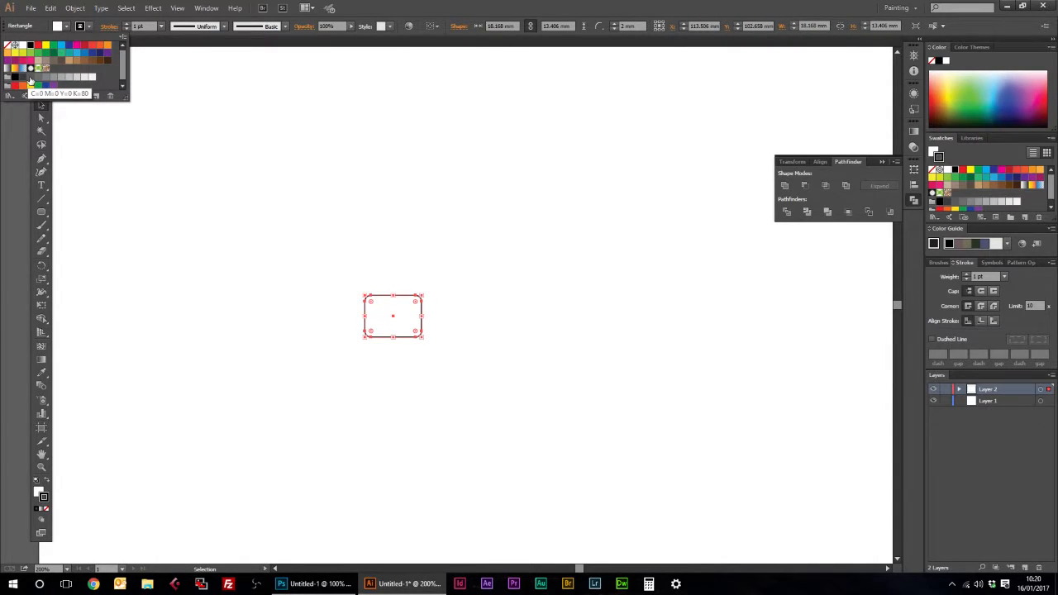
{"action": "left_click", "coordinate": [30, 80]}
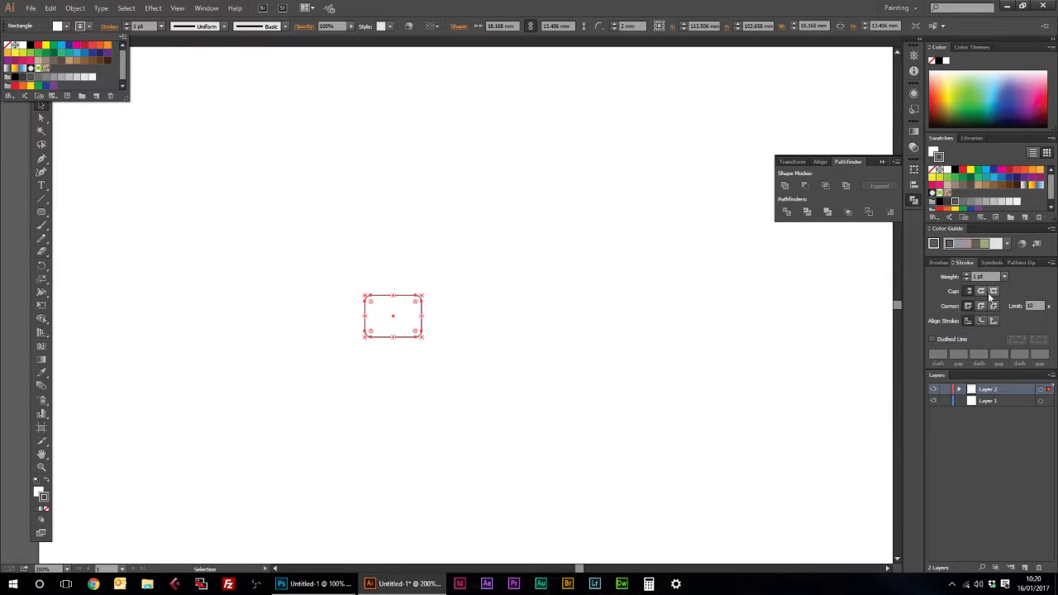
{"action": "left_click", "coordinate": [983, 292]}
{"action": "left_click", "coordinate": [981, 306]}
{"action": "left_click", "coordinate": [968, 275]}
{"action": "left_click", "coordinate": [967, 276]}
{"action": "left_click", "coordinate": [968, 275]}
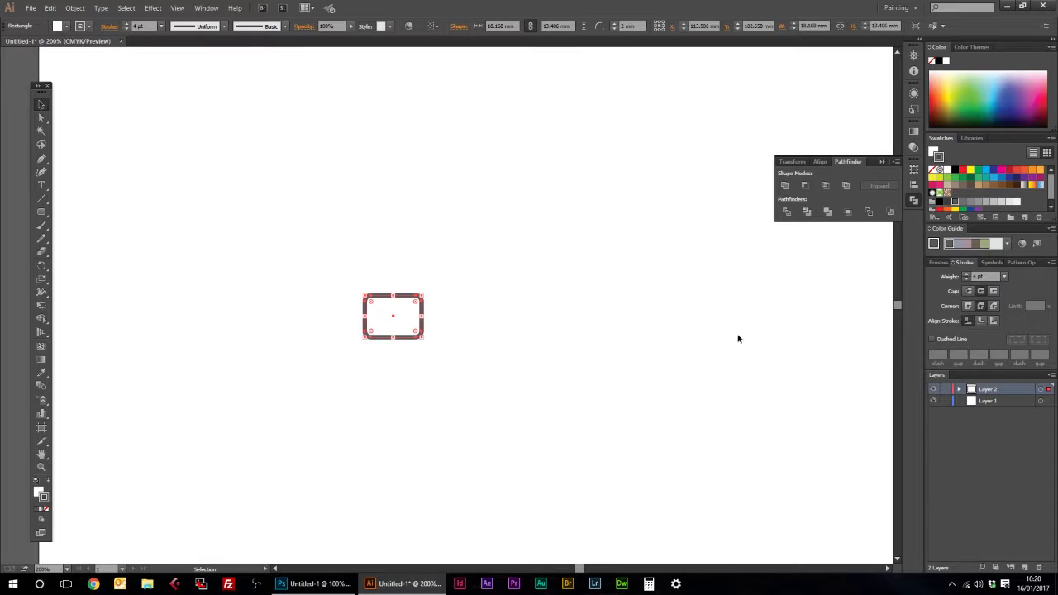
{"action": "left_click", "coordinate": [674, 312]}
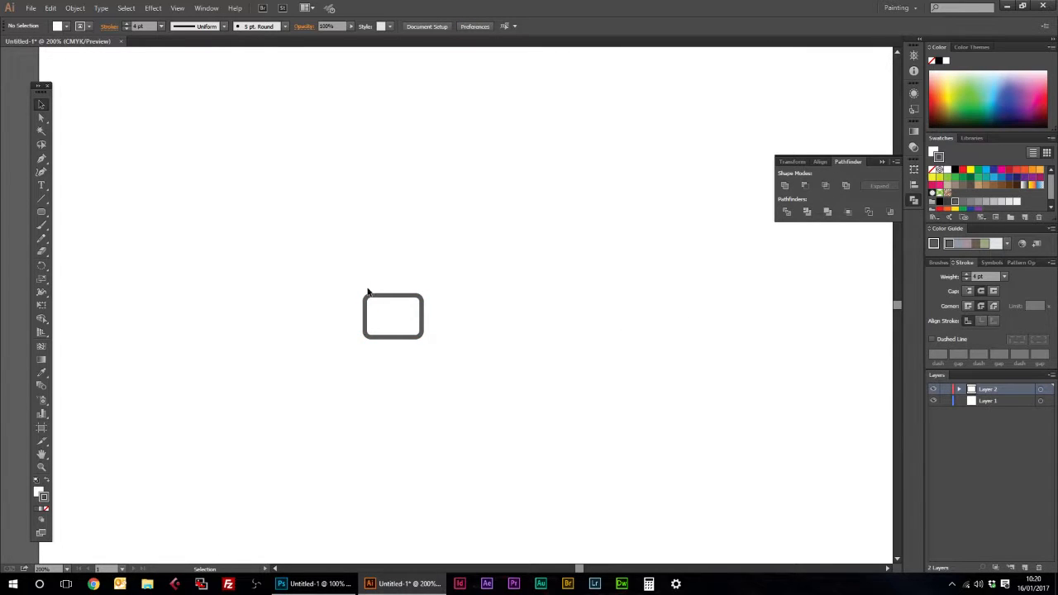
Draw a thin rounded bar, slightly wider than the basket, along the basket's upper edge as its rim.
{"action": "left_click", "coordinate": [41, 212]}
{"action": "left_click_drag", "start_coordinate": [362, 286], "coordinate": [428, 295]}
{"action": "left_click", "coordinate": [42, 105]}
{"action": "left_click", "coordinate": [515, 285]}
{"action": "left_click", "coordinate": [416, 288]}
{"action": "left_click", "coordinate": [467, 258]}
Align the rim and the basket to each other on their horizontal centres.
{"action": "key", "text": "ctrl+a"}
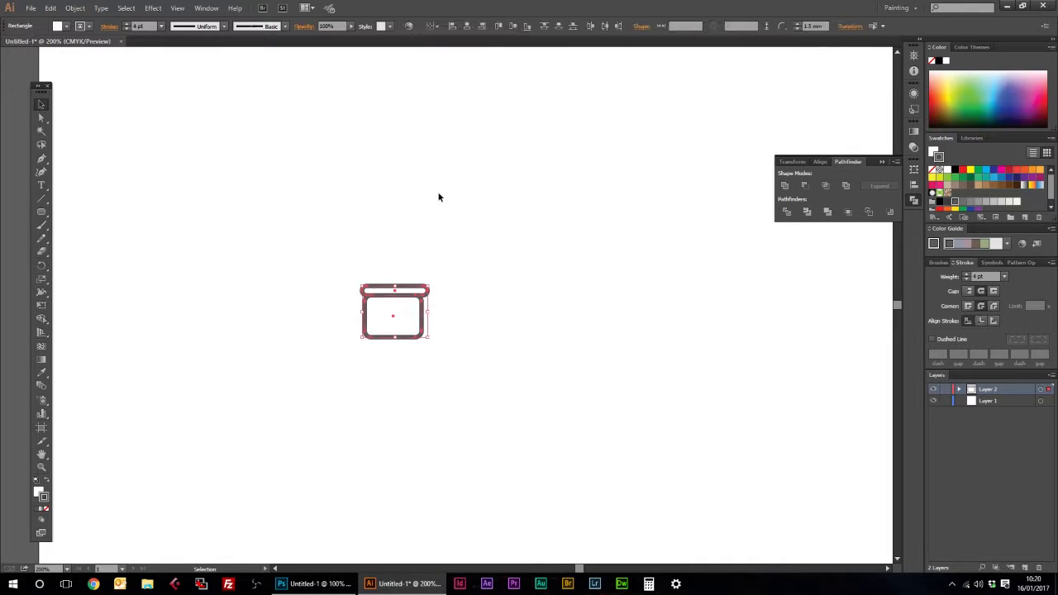
{"action": "left_click", "coordinate": [483, 28]}
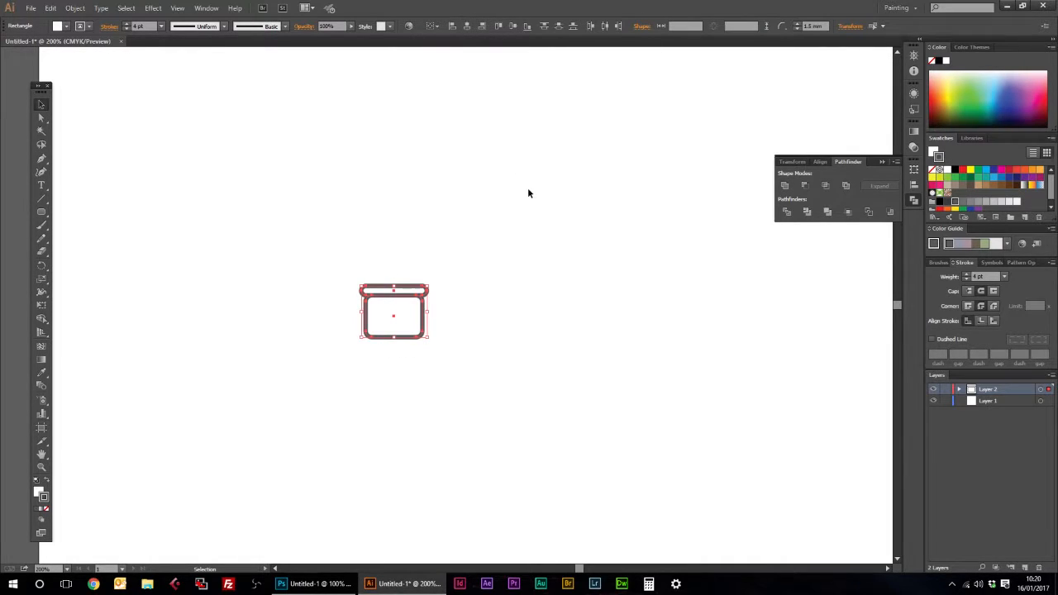
{"action": "left_click", "coordinate": [540, 305]}
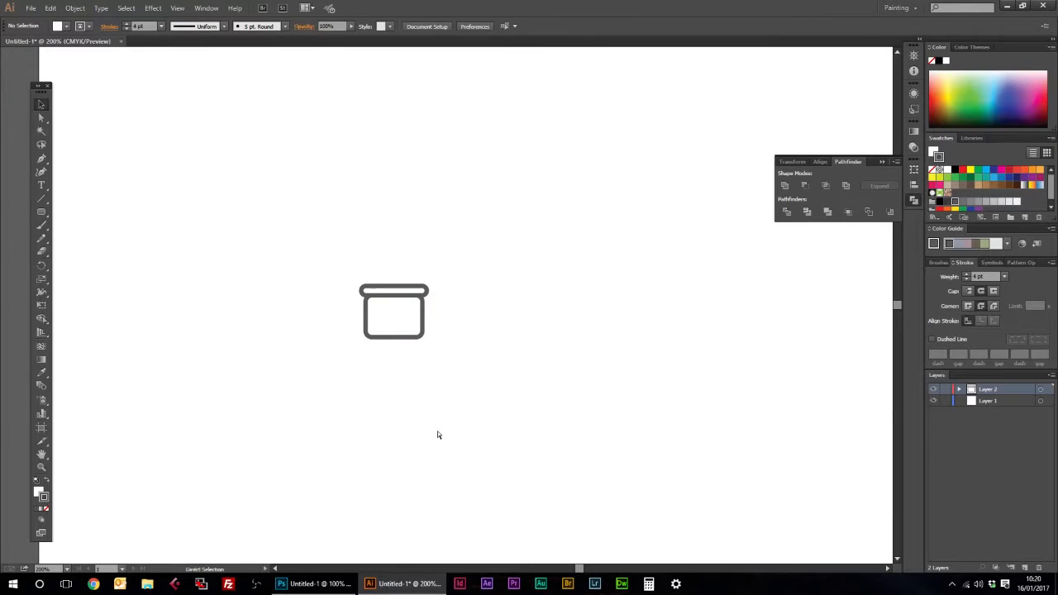
Draw a circle about 43.7 mm in diameter, centred above the basket, for the balloon.
{"action": "key", "text": "ctrl+equal"}
{"action": "left_click_drag", "start_coordinate": [488, 254], "coordinate": [542, 321]}
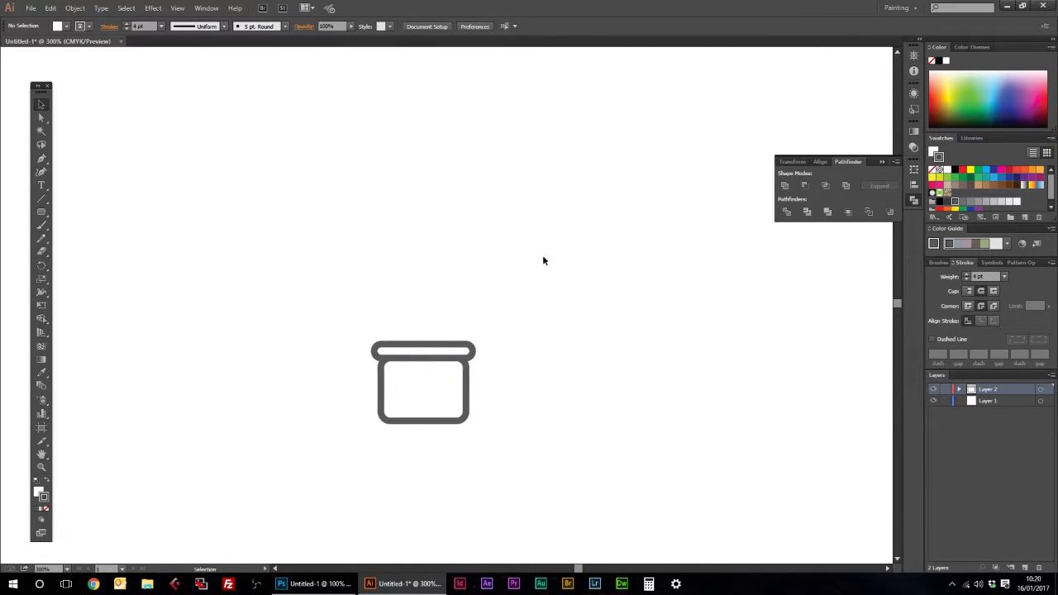
{"action": "left_click_drag", "start_coordinate": [339, 297], "coordinate": [334, 311]}
{"action": "left_click_drag", "start_coordinate": [37, 216], "coordinate": [82, 238]}
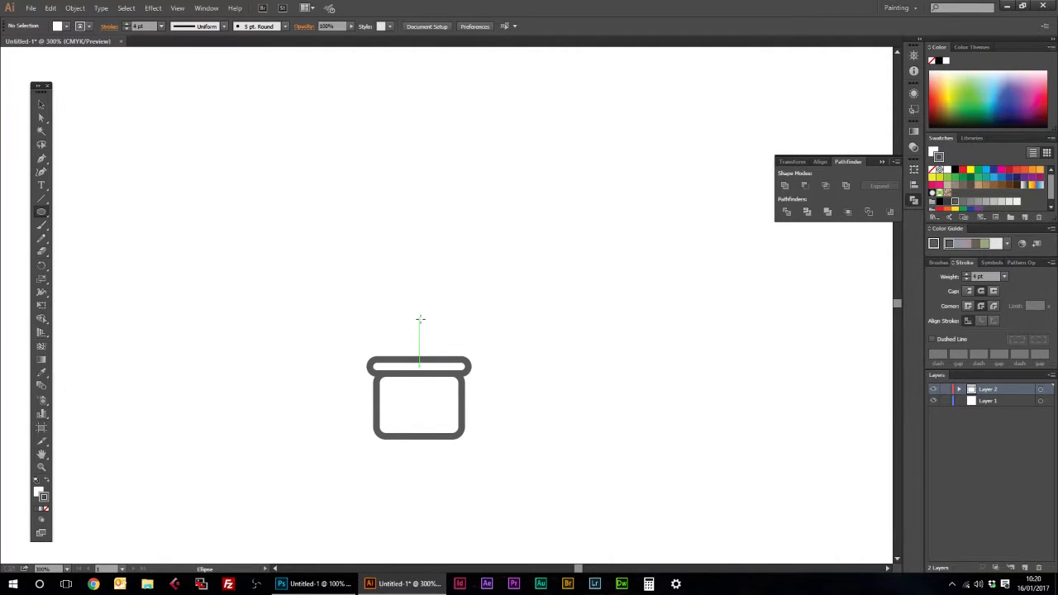
{"action": "left_click_drag", "start_coordinate": [420, 318], "coordinate": [365, 216]}
{"action": "left_click", "coordinate": [41, 104]}
{"action": "mouse_move", "coordinate": [498, 246]}
{"action": "left_mouse_down"}
{"action": "mouse_move", "coordinate": [496, 267]}
{"action": "mouse_move", "coordinate": [501, 245]}
{"action": "left_mouse_up"}
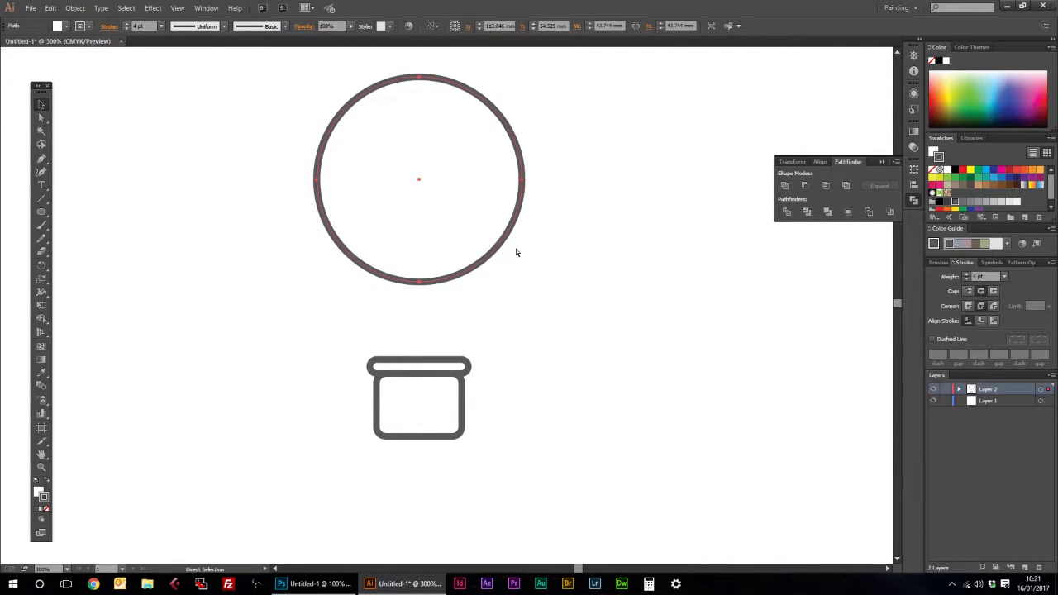
Move the circle straight down so its lower edge sits just above the basket rim.
{"action": "left_click", "coordinate": [488, 277]}
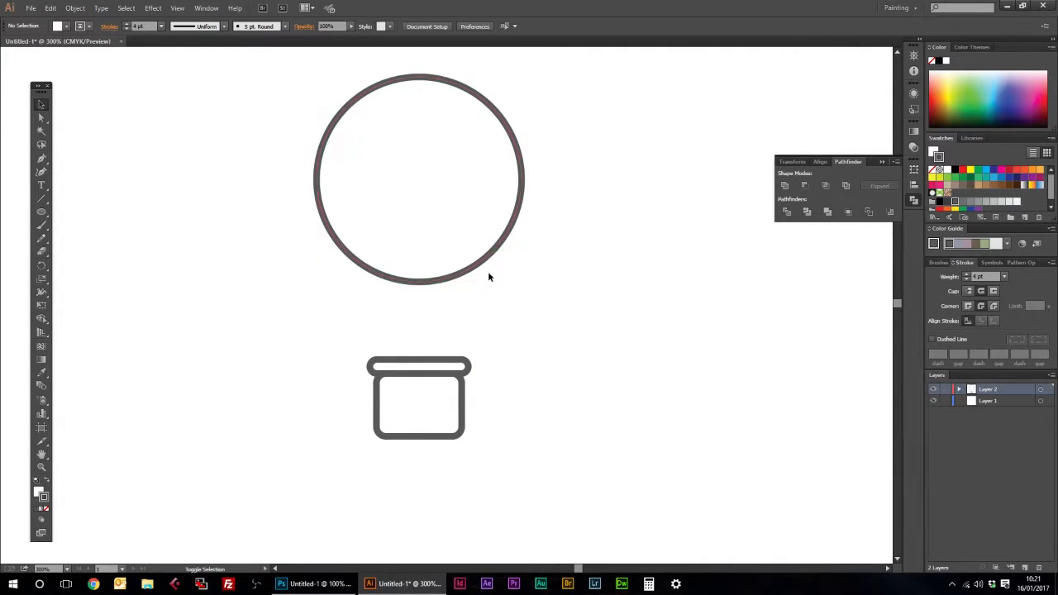
{"action": "double_click", "coordinate": [485, 263]}
{"action": "left_click_drag", "start_coordinate": [485, 267], "coordinate": [489, 307]}
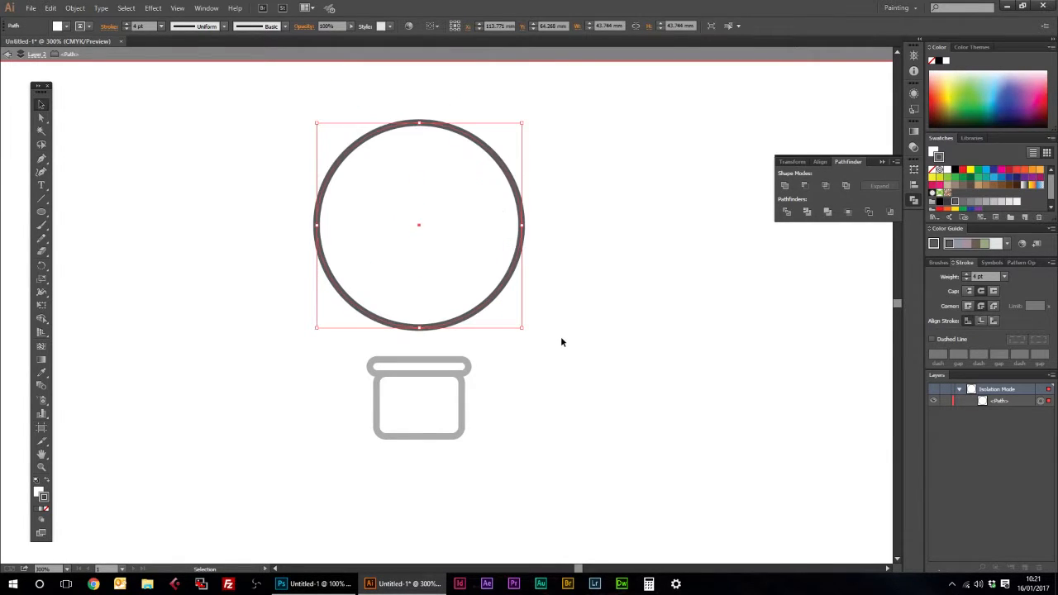
{"action": "double_click", "coordinate": [560, 339]}
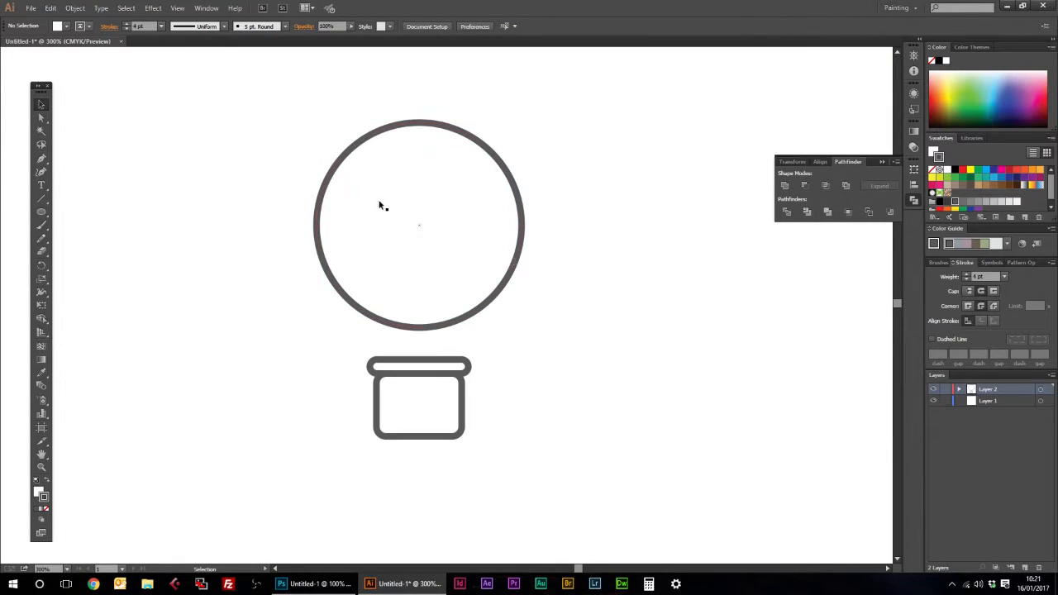
Draw a curved line with the Pen tool from the circle's left side down to the left end of the basket rim.
{"action": "left_click", "coordinate": [42, 214]}
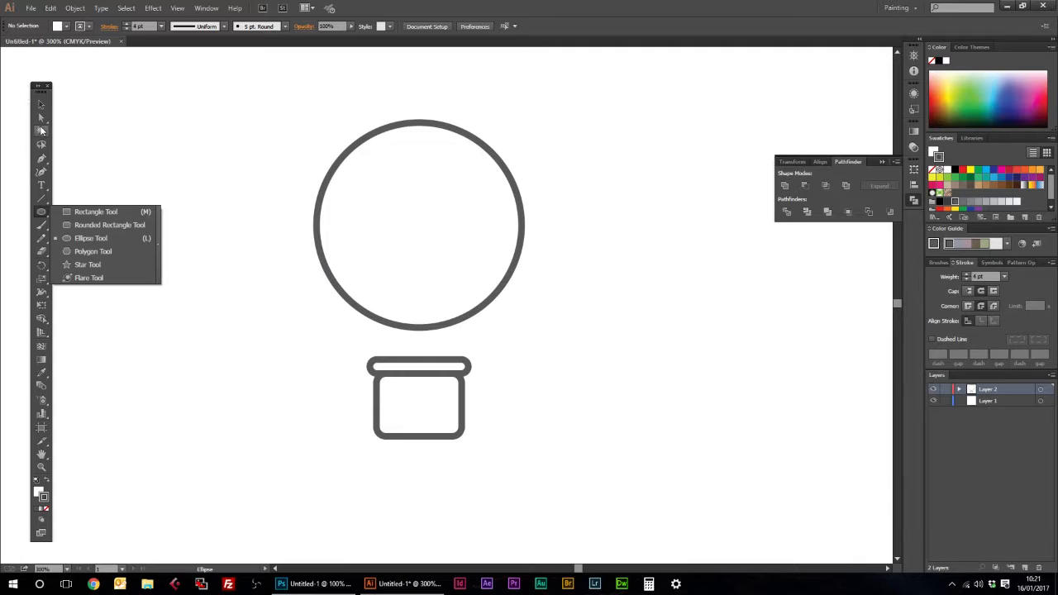
{"action": "left_click", "coordinate": [44, 162]}
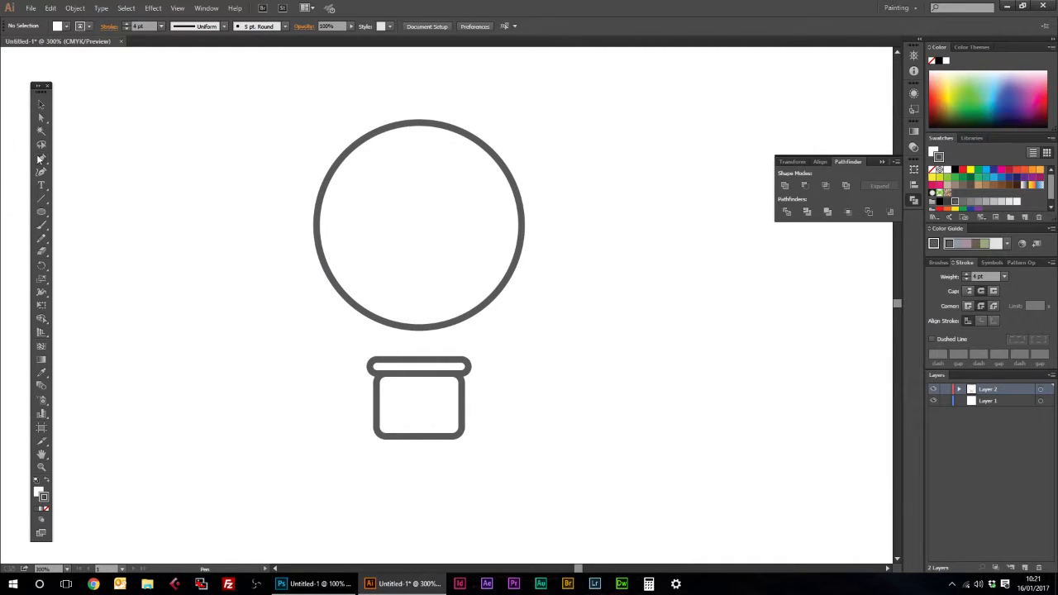
{"action": "left_click", "coordinate": [317, 234]}
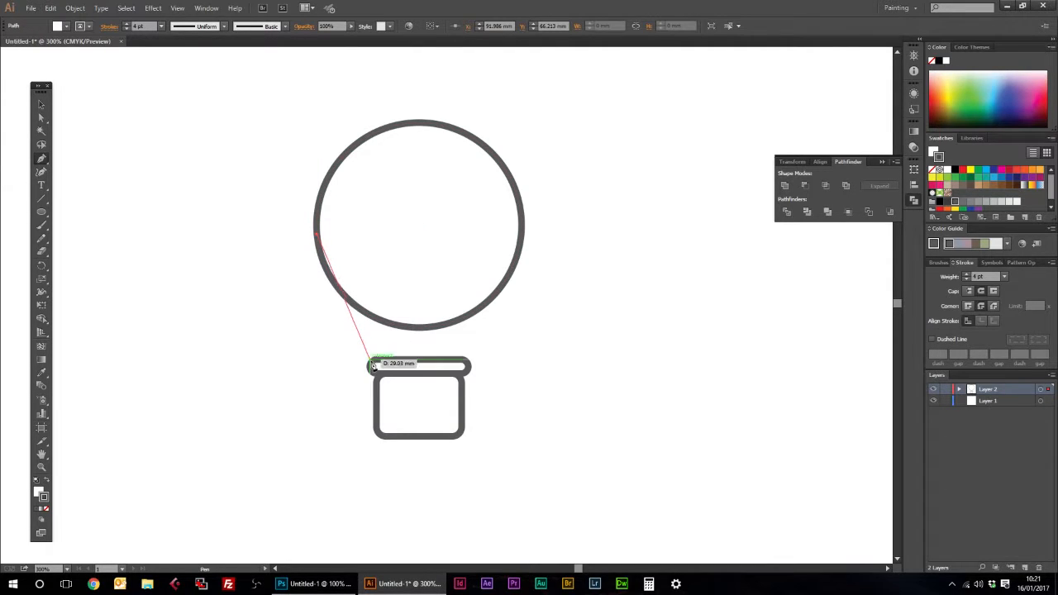
{"action": "left_click", "coordinate": [373, 370]}
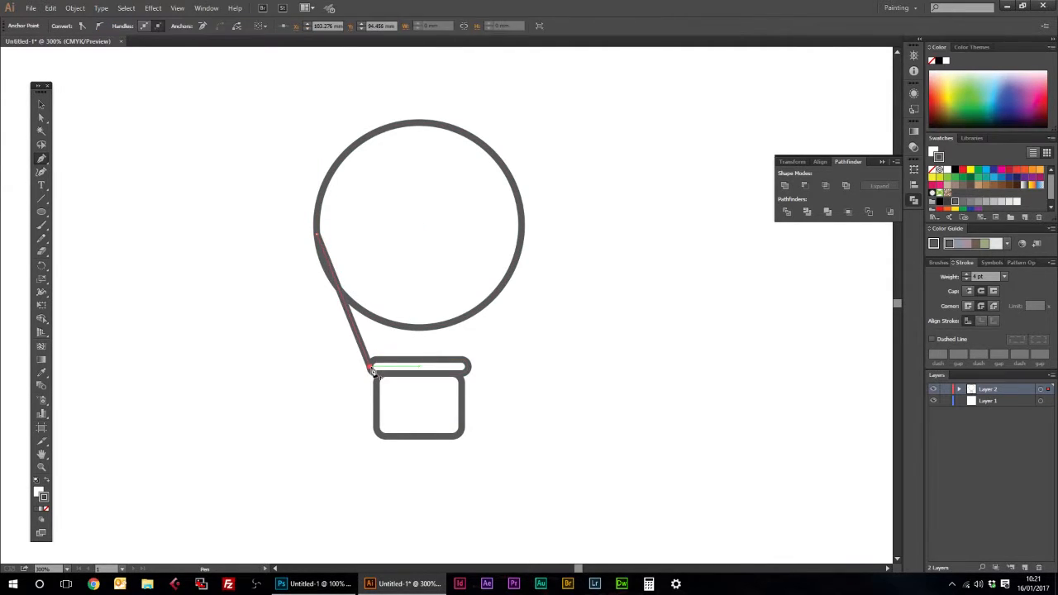
{"action": "mouse_move", "coordinate": [373, 369]}
{"action": "left_mouse_down"}
{"action": "mouse_move", "coordinate": [389, 373]}
{"action": "mouse_move", "coordinate": [424, 436]}
{"action": "left_mouse_up"}
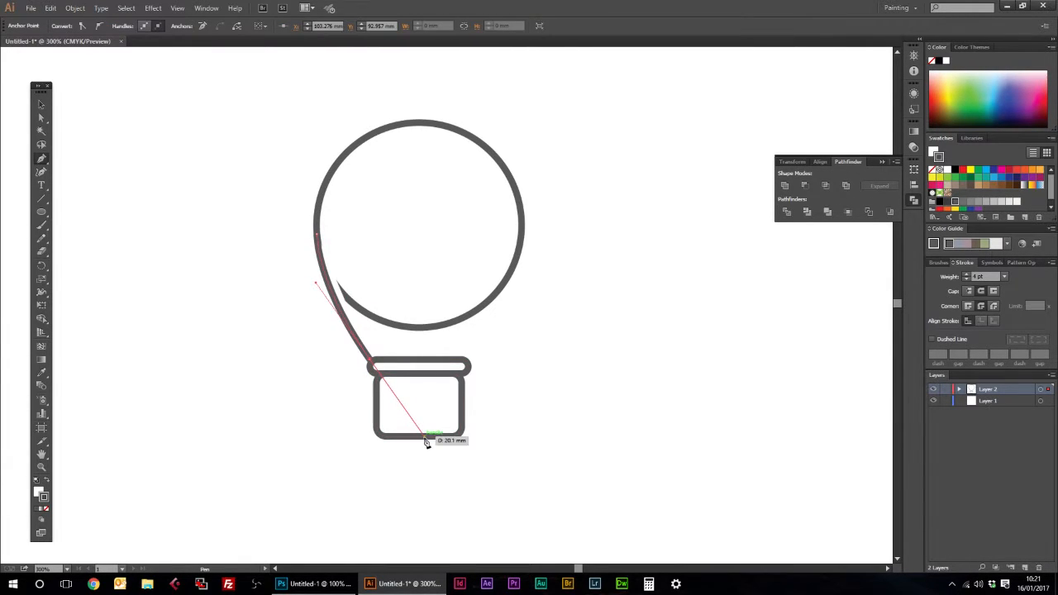
Set the curved left line's fill to none.
{"action": "left_click", "coordinate": [41, 105]}
{"action": "left_click", "coordinate": [38, 492]}
{"action": "left_click", "coordinate": [47, 509]}
{"action": "left_click", "coordinate": [220, 360]}
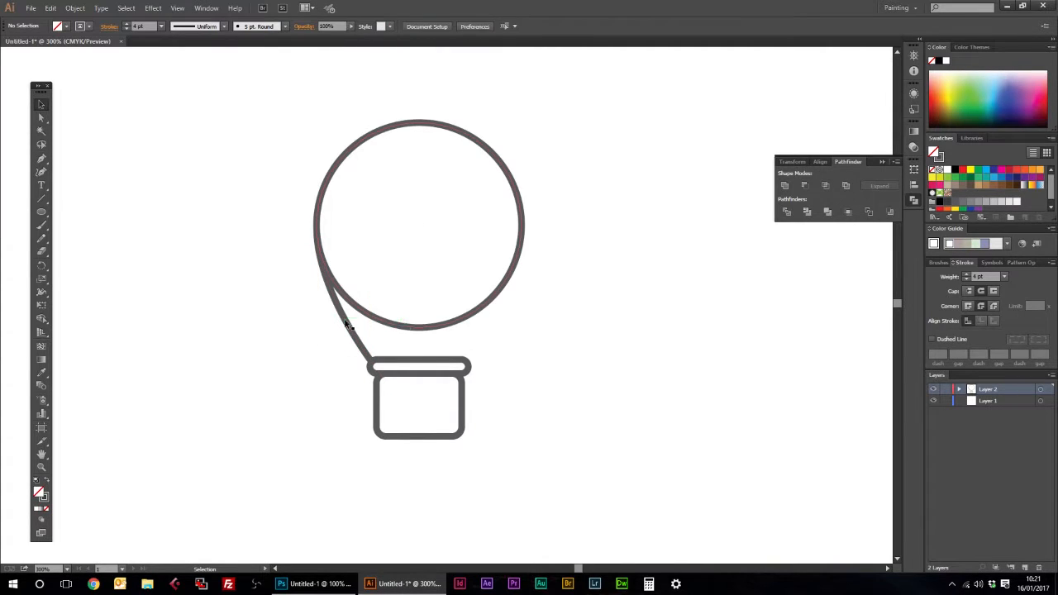
Place a reflected copy of the left curved line between the circle's right side and the right end of the rim.
{"action": "left_click_drag", "start_coordinate": [346, 323], "coordinate": [433, 324]}
{"action": "right_click", "coordinate": [435, 328]}
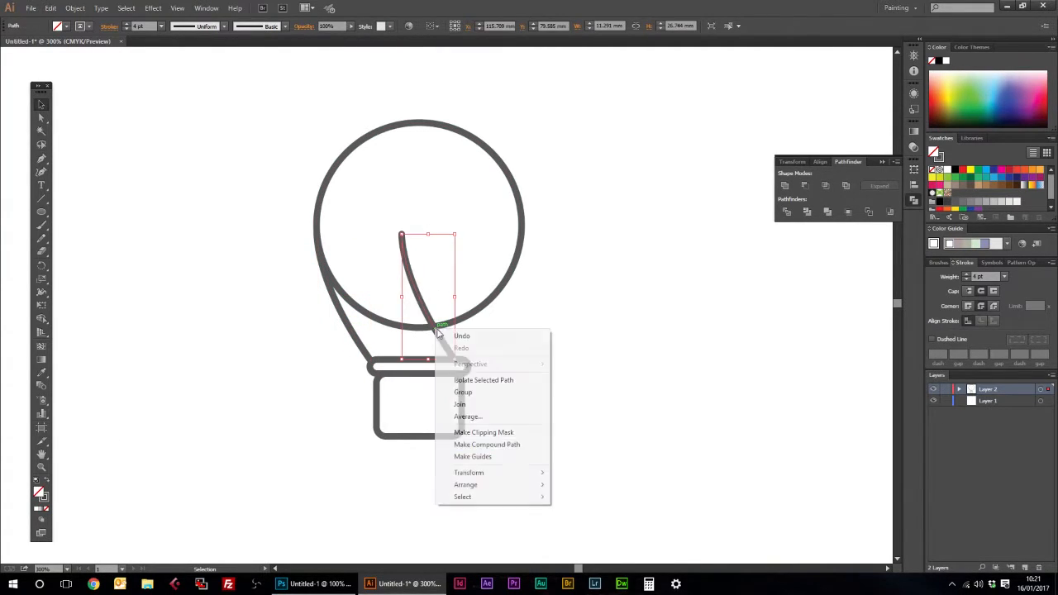
{"action": "mouse_move", "coordinate": [511, 478]}
{"action": "left_click", "coordinate": [610, 508]}
{"action": "left_click", "coordinate": [527, 351]}
{"action": "left_click", "coordinate": [520, 345]}
{"action": "left_click_drag", "start_coordinate": [431, 320], "coordinate": [497, 321]}
{"action": "left_click", "coordinate": [623, 347]}
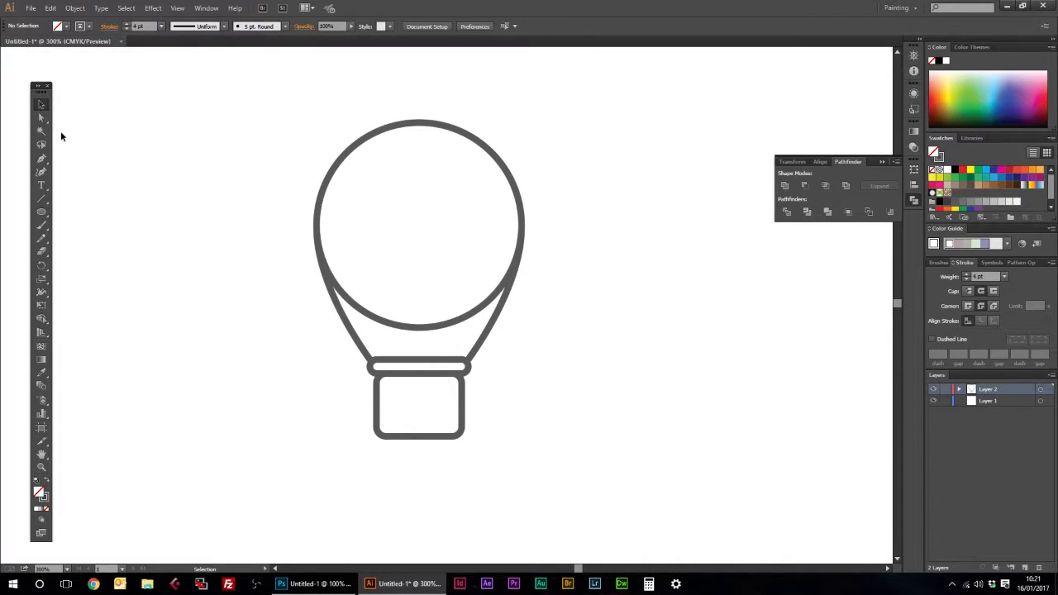
Draw a straight vertical line through the balloon from the circle's topmost point to its lowest point.
{"action": "left_click", "coordinate": [42, 158]}
{"action": "left_click", "coordinate": [420, 124]}
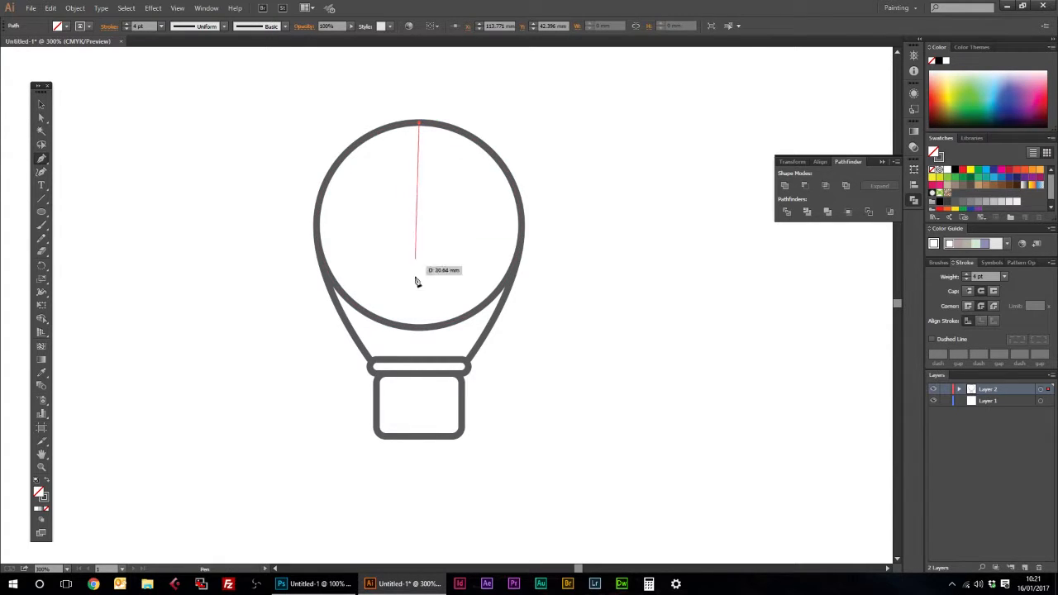
{"action": "left_click", "coordinate": [421, 328]}
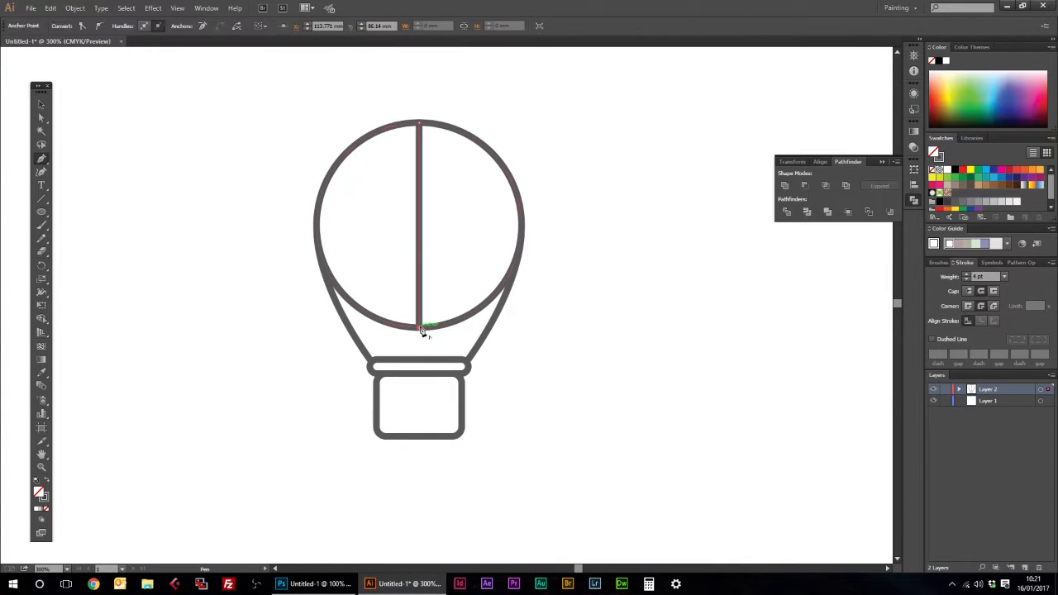
{"action": "left_click", "coordinate": [41, 104]}
{"action": "left_click", "coordinate": [82, 112]}
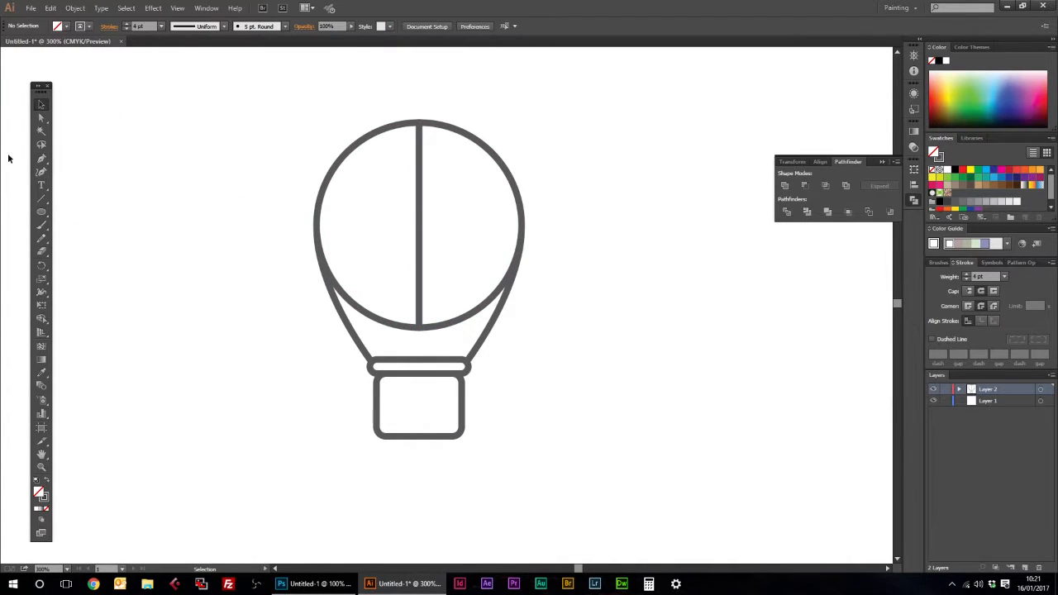
Draw a seam bowed to the left in the balloon's left half, from the circle's upper edge to its lower edge.
{"action": "left_click", "coordinate": [43, 161]}
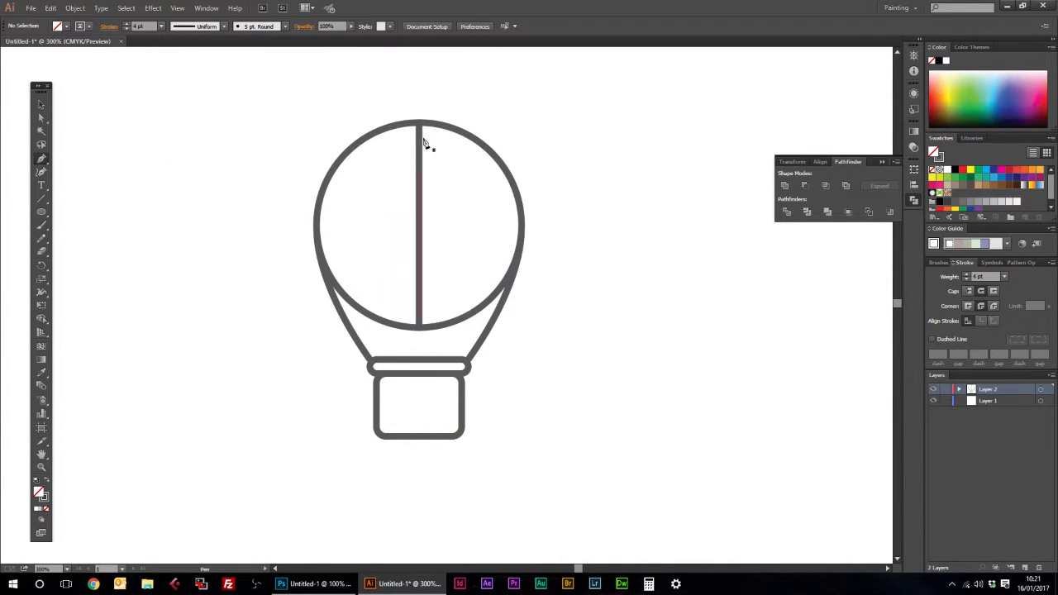
{"action": "left_click", "coordinate": [383, 131]}
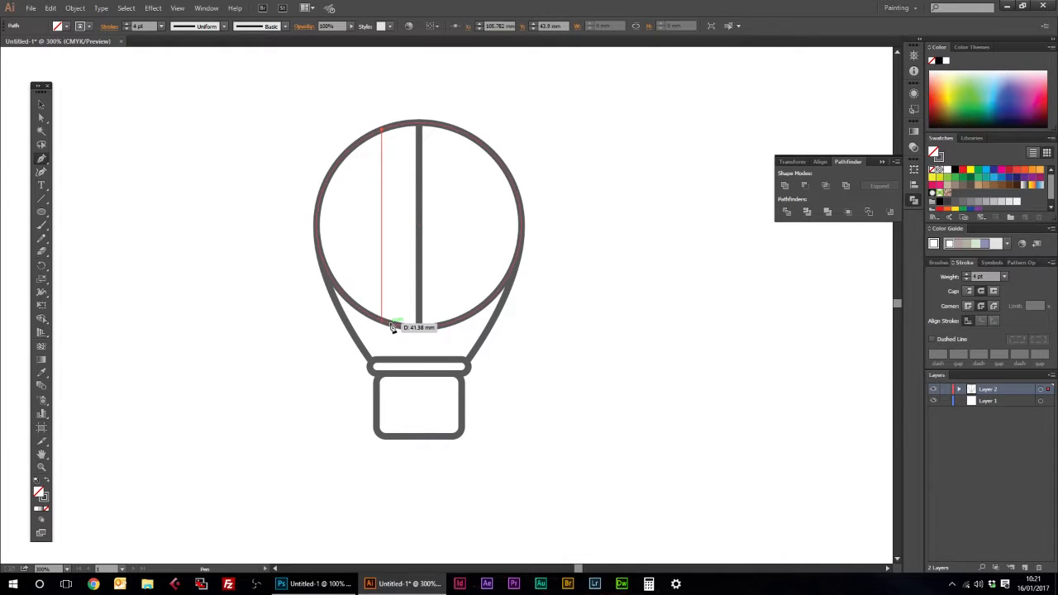
{"action": "mouse_move", "coordinate": [382, 321]}
{"action": "left_mouse_down"}
{"action": "mouse_move", "coordinate": [449, 432]}
{"action": "mouse_move", "coordinate": [440, 427]}
{"action": "left_mouse_up"}
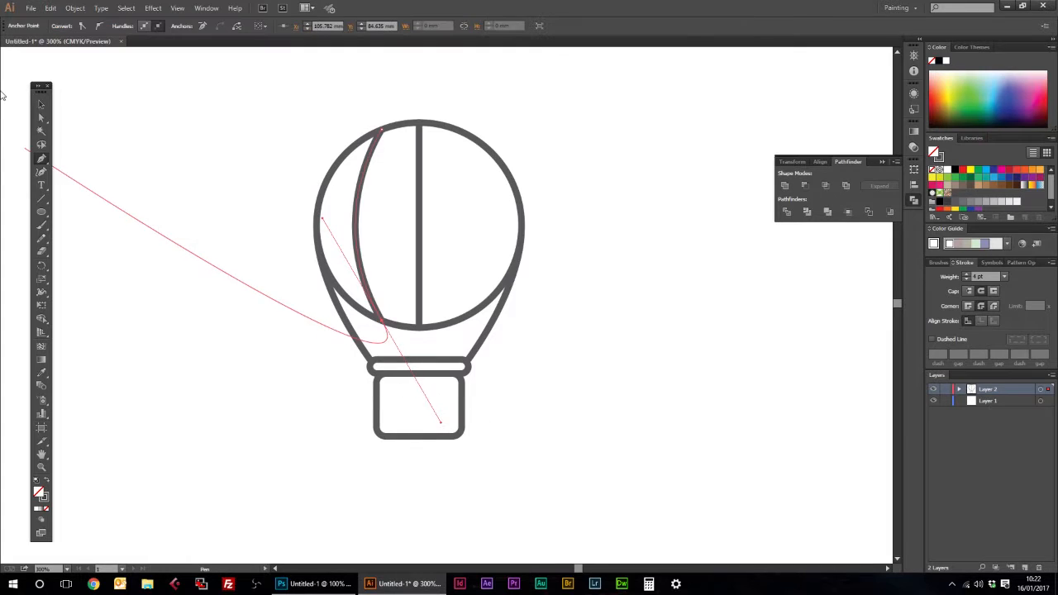
{"action": "left_click", "coordinate": [42, 104]}
{"action": "left_click", "coordinate": [125, 107]}
Place a reflected copy of the curved seam in the balloon's right half, with its ends on the circle.
{"action": "left_click_drag", "start_coordinate": [358, 232], "coordinate": [475, 226]}
{"action": "right_click", "coordinate": [476, 227]}
{"action": "mouse_move", "coordinate": [536, 371]}
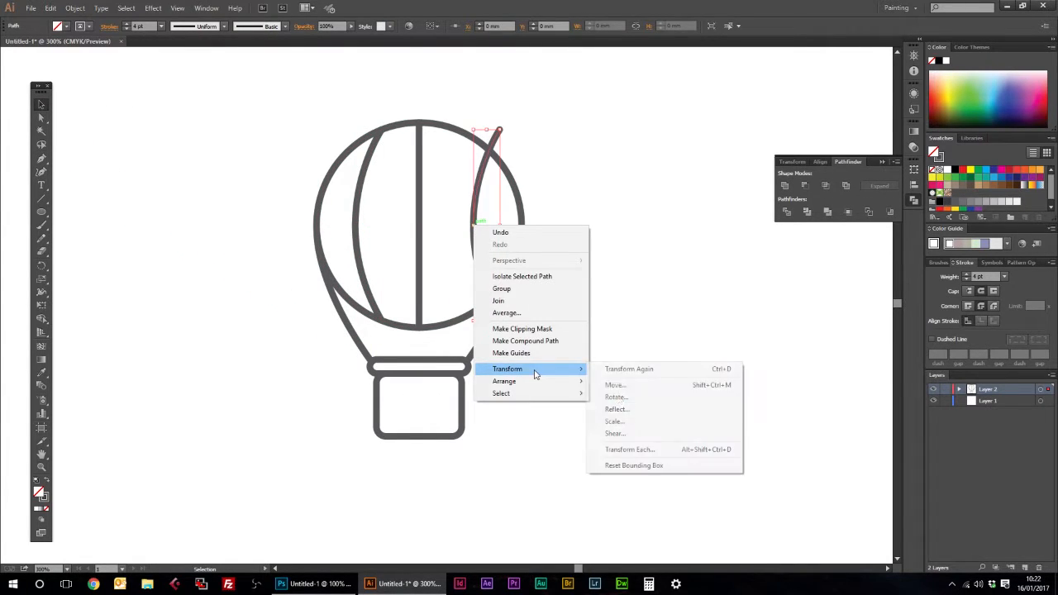
{"action": "left_click", "coordinate": [617, 410]}
{"action": "left_click", "coordinate": [543, 351]}
{"action": "left_click", "coordinate": [544, 221]}
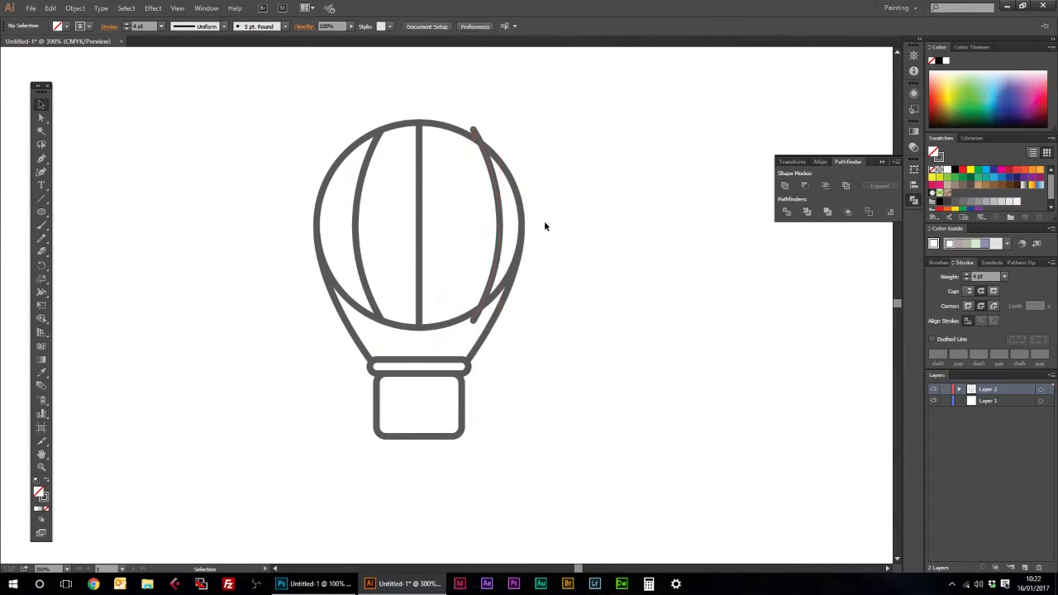
{"action": "left_click_drag", "start_coordinate": [499, 220], "coordinate": [484, 220]}
{"action": "left_click", "coordinate": [603, 230]}
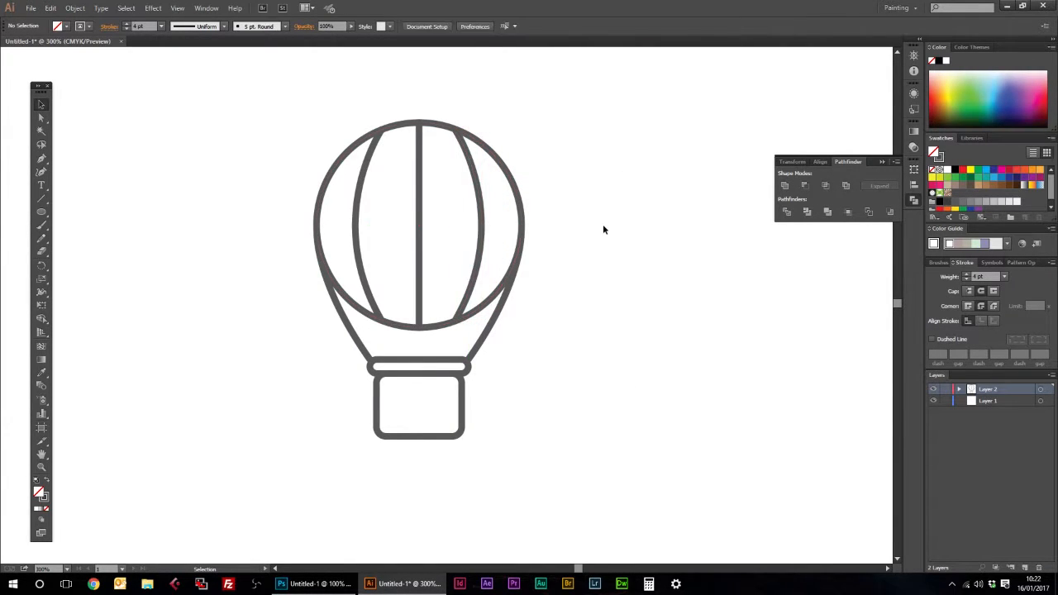
Draw a rounded bar about 14.4 by 1.7 mm on top of the basket rim and centre it there.
{"action": "scroll", "coordinate": [537, 372], "scroll_direction": "down", "scroll_amount": 1}
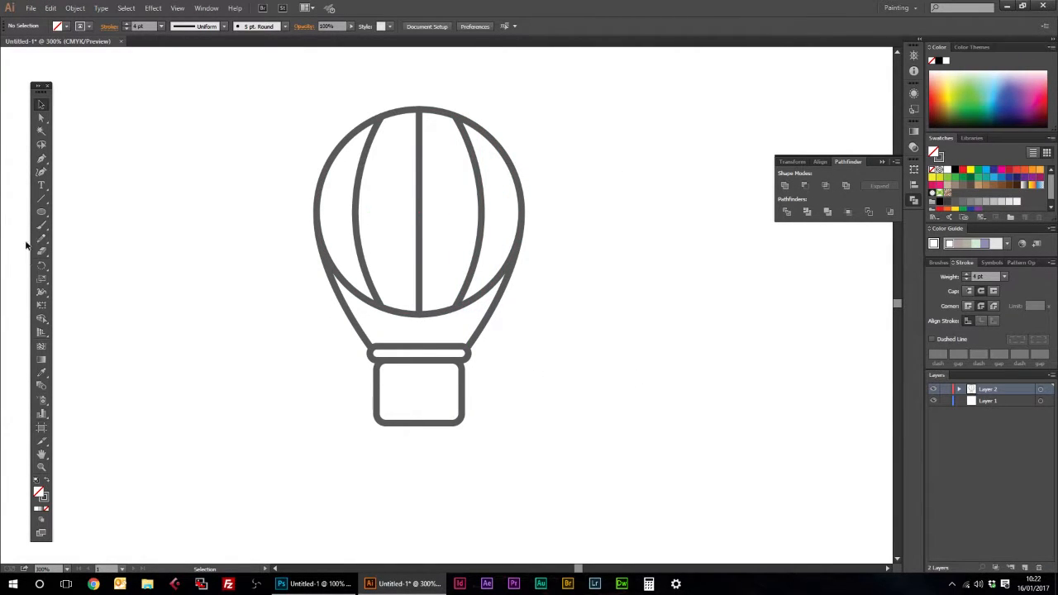
{"action": "left_click_drag", "start_coordinate": [41, 212], "coordinate": [84, 223]}
{"action": "left_click_drag", "start_coordinate": [387, 346], "coordinate": [456, 340]}
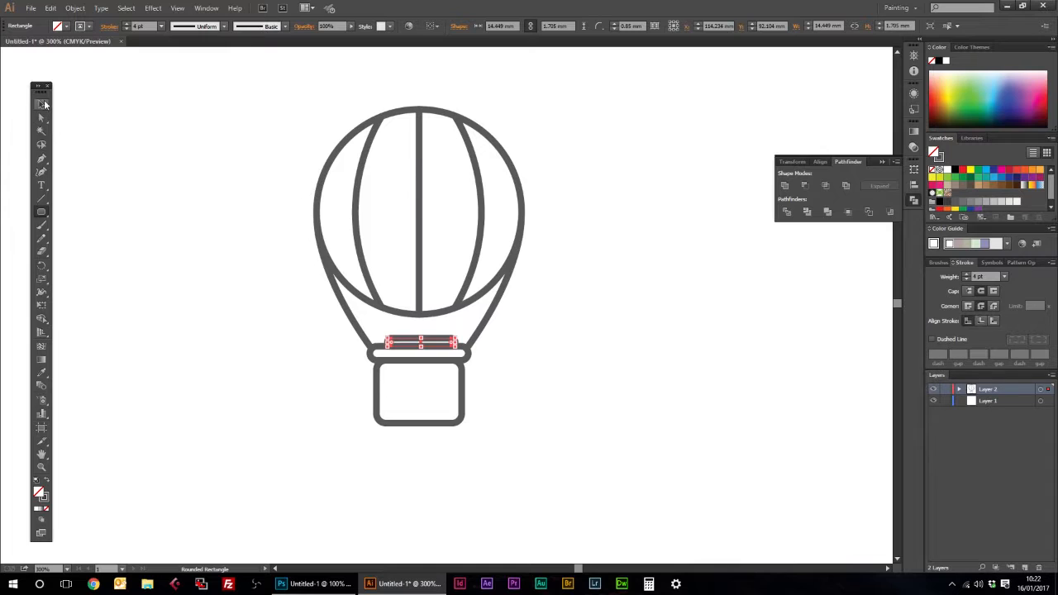
{"action": "left_click", "coordinate": [42, 105]}
{"action": "left_click", "coordinate": [332, 289]}
{"action": "left_click", "coordinate": [452, 338]}
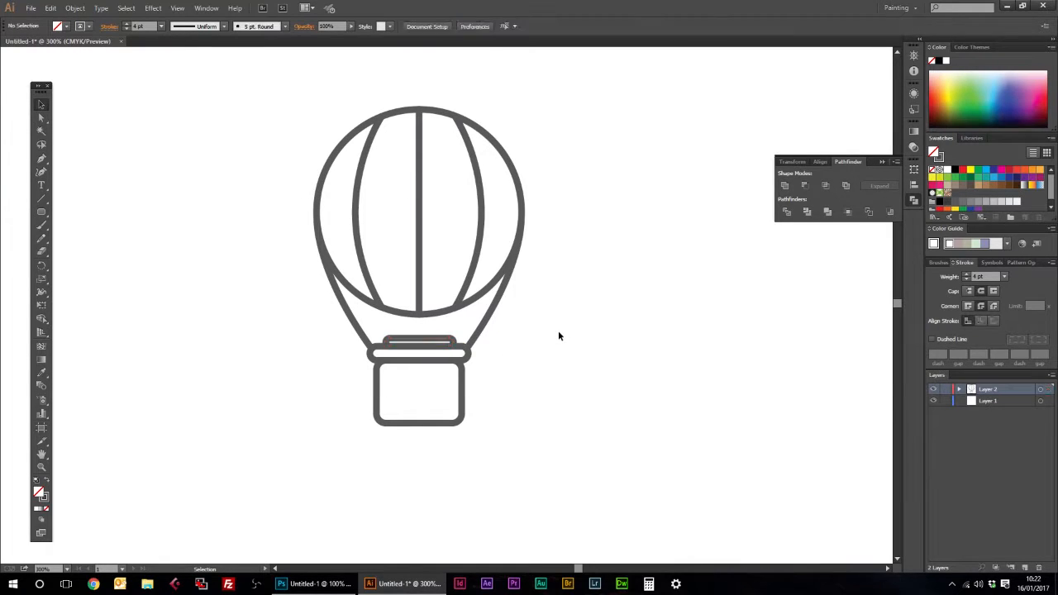
{"action": "left_click_drag", "start_coordinate": [426, 338], "coordinate": [427, 337]}
{"action": "left_click", "coordinate": [603, 345]}
Draw a shallow downward-bulging curve with the Pen tool between two points on the circle's lower edge.
{"action": "left_click", "coordinate": [40, 159]}
{"action": "left_click", "coordinate": [389, 312]}
{"action": "left_click_drag", "start_coordinate": [446, 311], "coordinate": [476, 282]}
{"action": "left_click", "coordinate": [44, 118]}
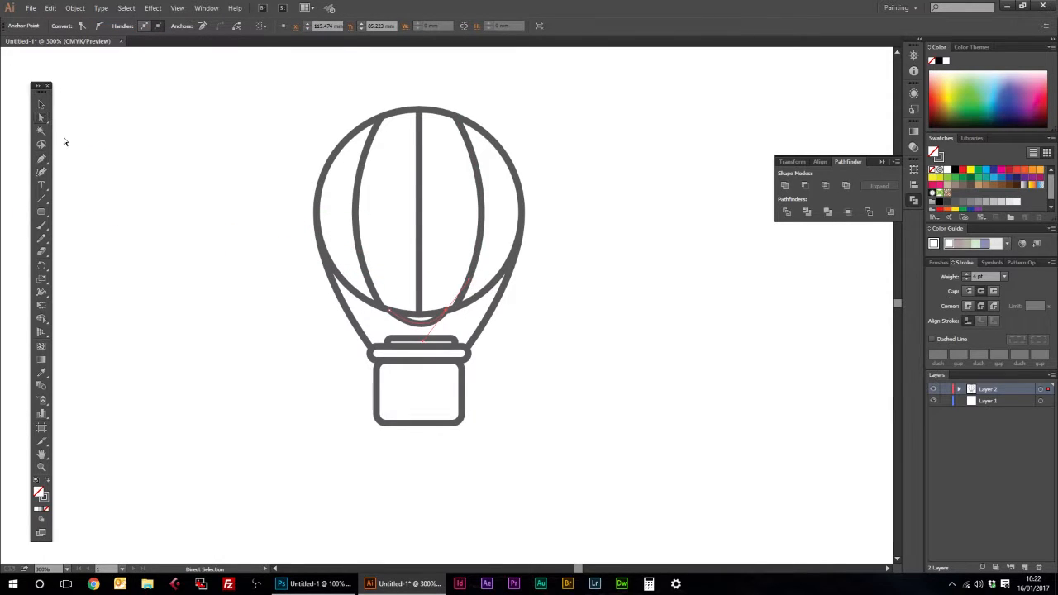
Adjust the right end point and handle of the shallow curve below the balloon until its bulge is symmetrical about the central seam.
{"action": "left_click_drag", "start_coordinate": [421, 342], "coordinate": [416, 344]}
{"action": "key", "text": "ctrl+z"}
{"action": "left_click", "coordinate": [610, 339]}
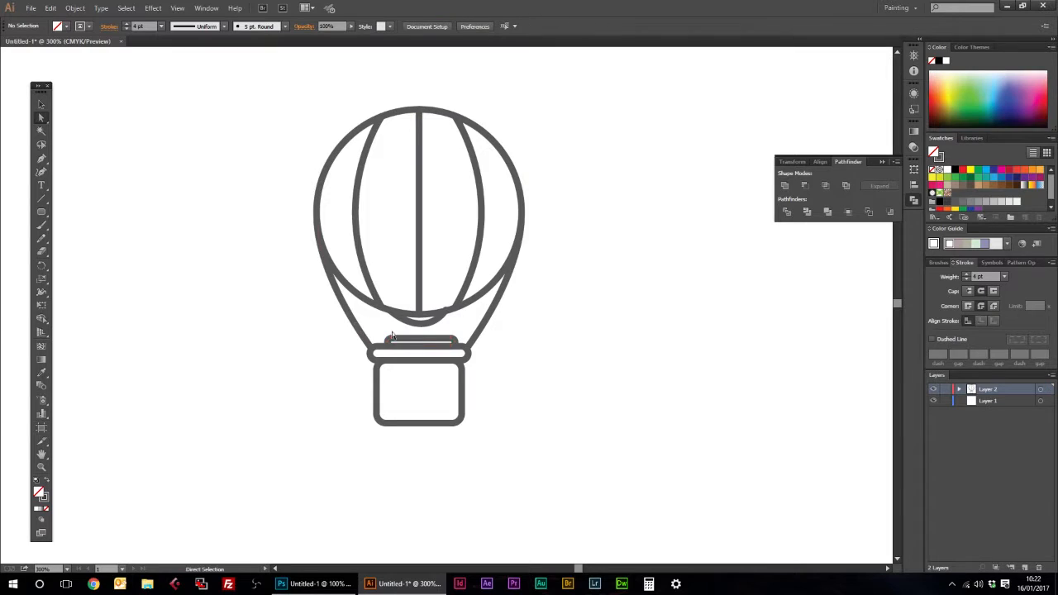
{"action": "key", "text": "ctrl+plus"}
{"action": "key", "text": "ctrl+plus"}
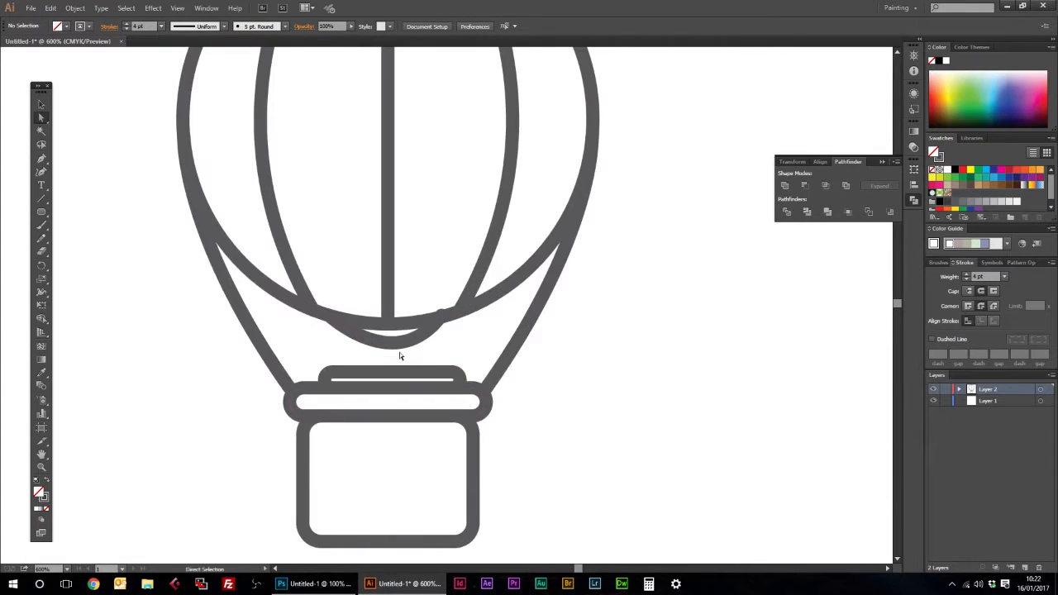
{"action": "left_click_drag", "start_coordinate": [441, 312], "coordinate": [443, 325]}
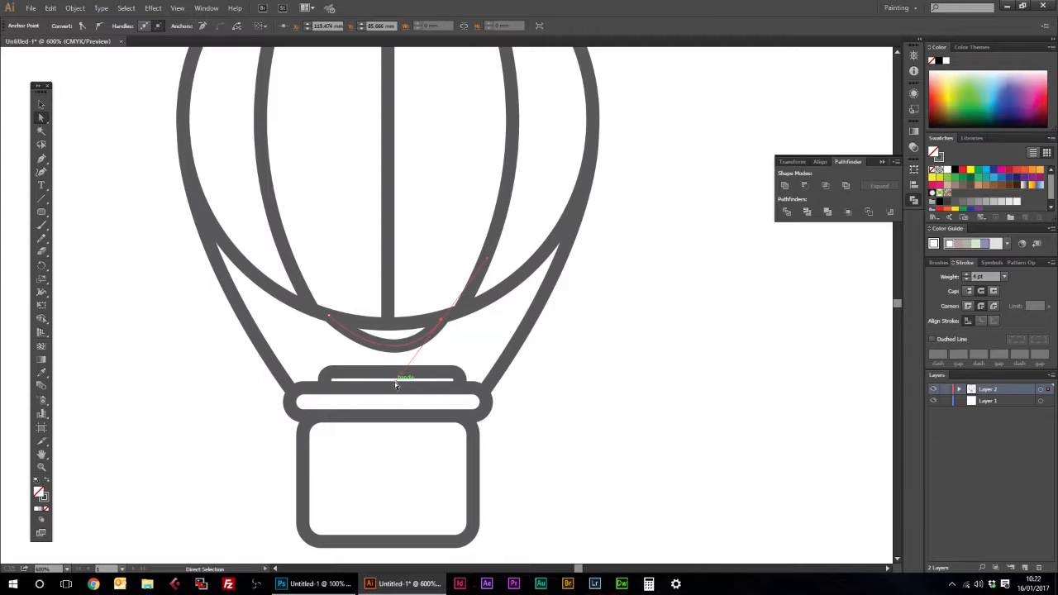
{"action": "left_click_drag", "start_coordinate": [379, 382], "coordinate": [384, 381]}
{"action": "left_click", "coordinate": [696, 393]}
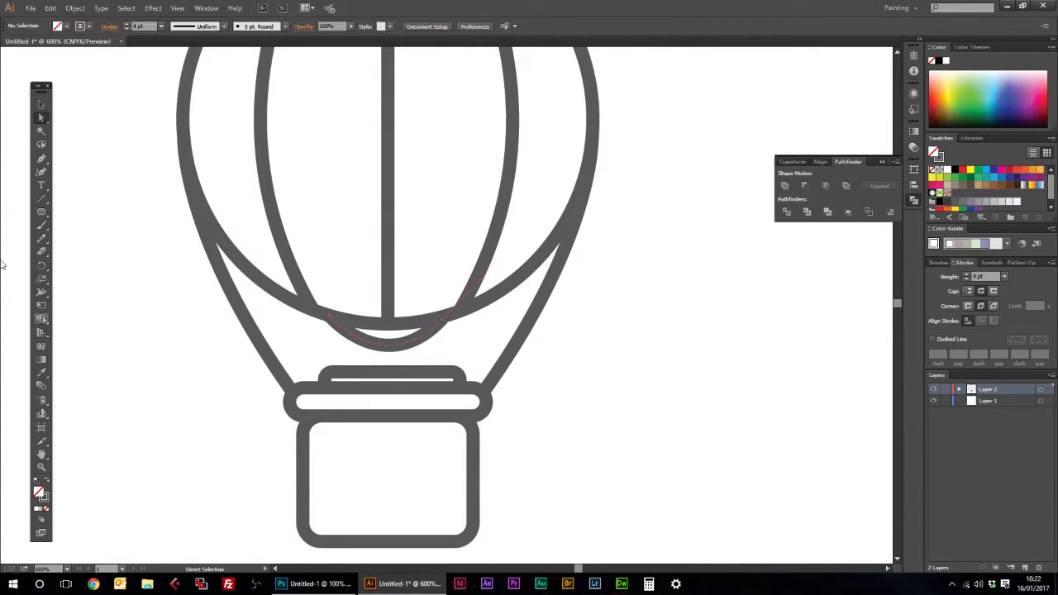
{"action": "left_click", "coordinate": [41, 159]}
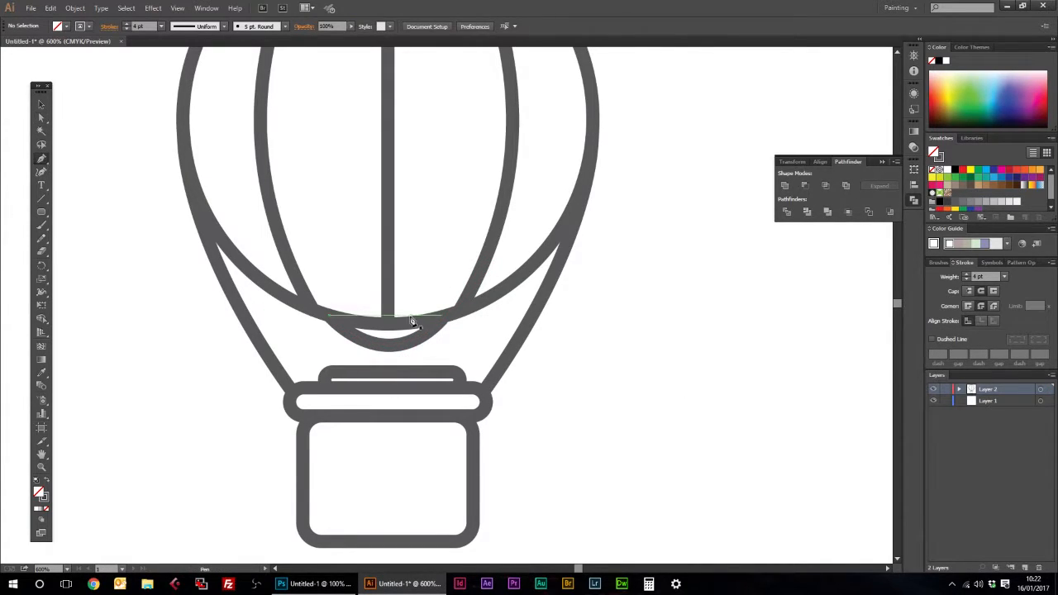
{"action": "left_click", "coordinate": [388, 325]}
{"action": "left_click", "coordinate": [388, 346]}
{"action": "key", "text": "ctrl+z"}
{"action": "left_click", "coordinate": [41, 105]}
{"action": "left_click", "coordinate": [78, 138]}
Draw a short vertical line with the Pen tool from the central seam's lower end to the shallow curve's lowest point.
{"action": "left_click", "coordinate": [41, 159]}
{"action": "left_click", "coordinate": [388, 325]}
{"action": "left_click", "coordinate": [388, 345]}
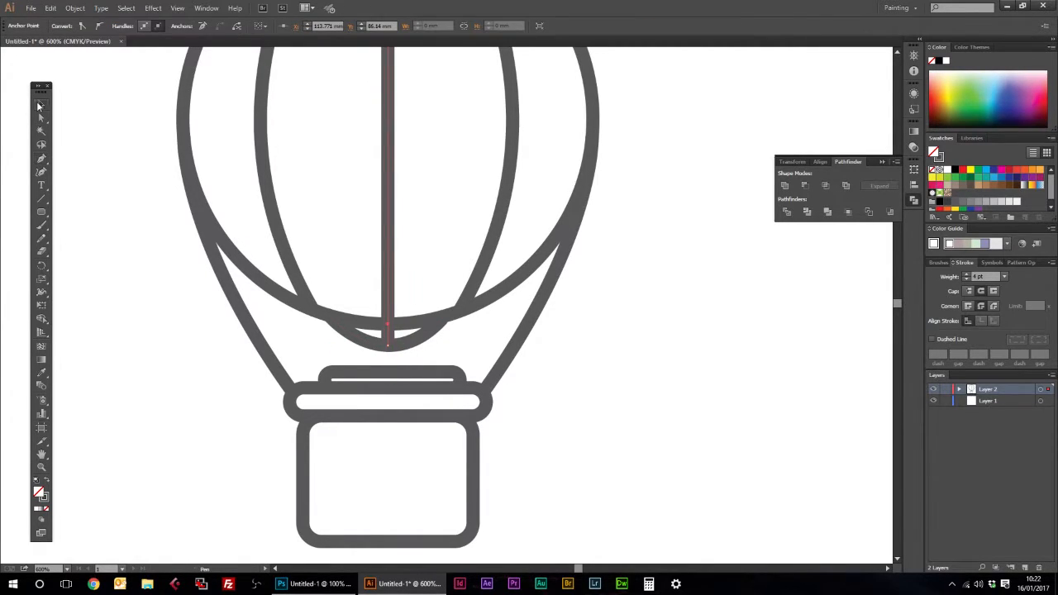
{"action": "left_click", "coordinate": [41, 105]}
{"action": "left_click", "coordinate": [253, 228]}
{"action": "scroll", "coordinate": [603, 305], "scroll_direction": "down", "scroll_amount": 4}
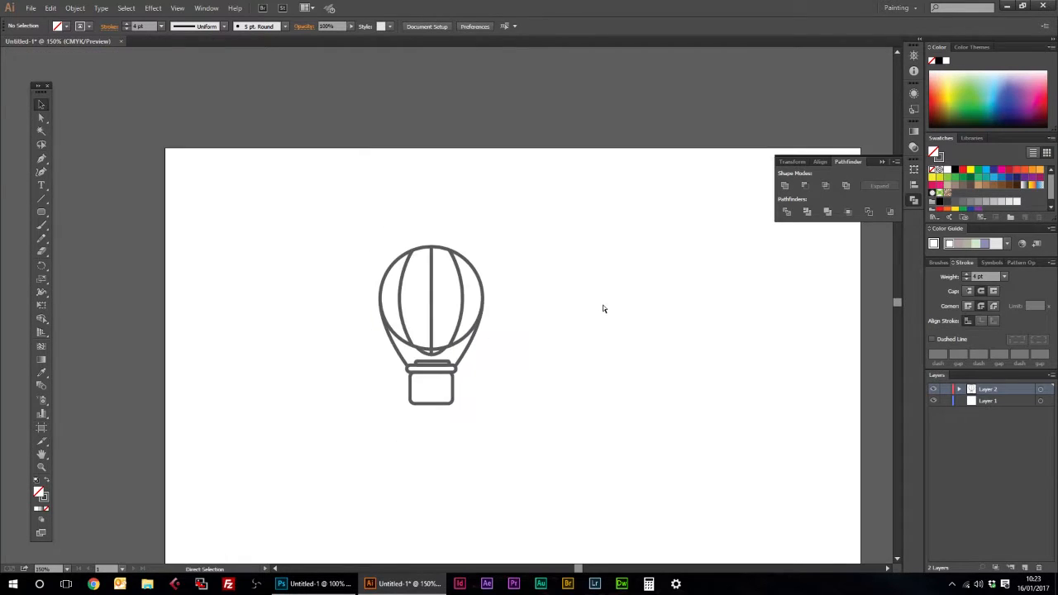
Extend the central line with the Pen tool from below the balloon down to the basket rim.
{"action": "key", "text": "ctrl+plus"}
{"action": "key", "text": "ctrl+plus"}
{"action": "key", "text": "ctrl+plus"}
{"action": "left_click", "coordinate": [42, 158]}
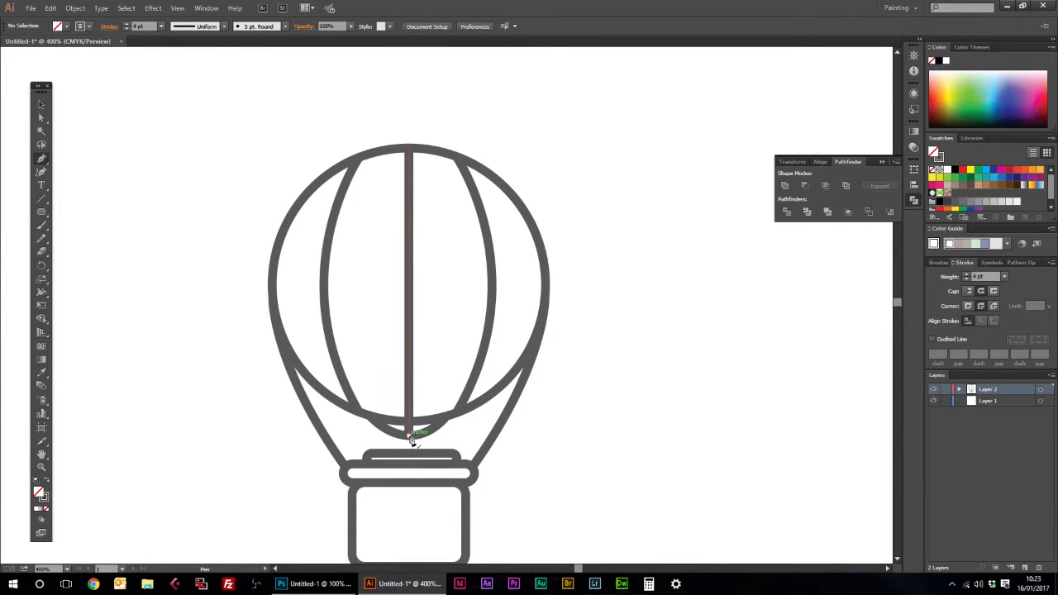
{"action": "left_click", "coordinate": [408, 424]}
{"action": "left_click", "coordinate": [39, 107]}
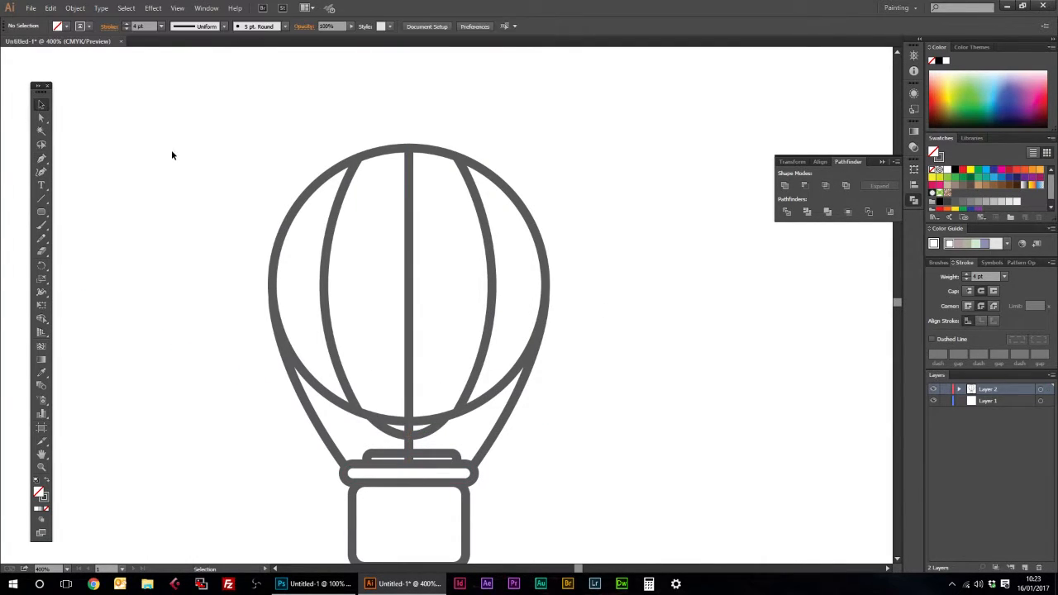
Select the whole balloon icon and move it to the artboard's upper-left area.
{"action": "key", "text": "ctrl+minus"}
{"action": "key", "text": "ctrl+minus"}
{"action": "key", "text": "ctrl+minus"}
{"action": "left_click_drag", "start_coordinate": [512, 435], "coordinate": [346, 240]}
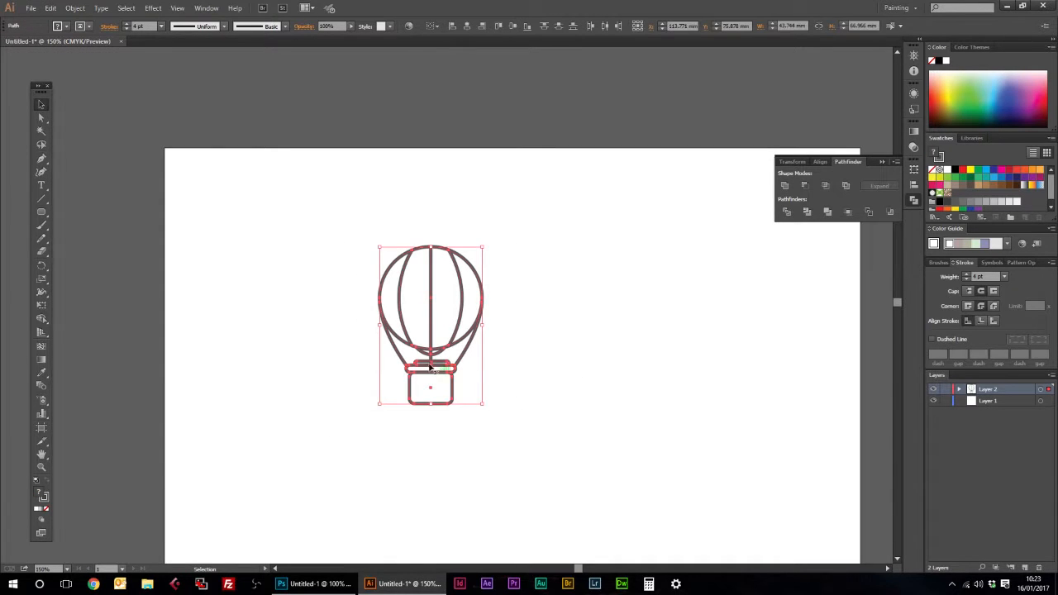
{"action": "left_click_drag", "start_coordinate": [452, 395], "coordinate": [291, 347]}
{"action": "left_click", "coordinate": [410, 346]}
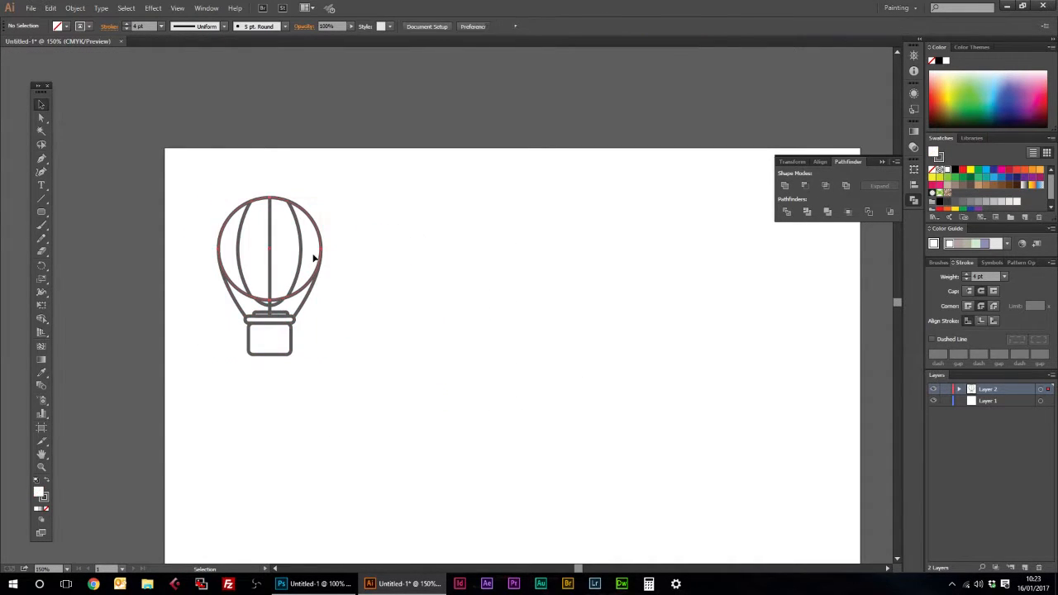
Remove the fill from the balloon circle, the basket and its rim, and check the fill of the bar and shallow curve.
{"action": "left_click", "coordinate": [319, 257]}
{"action": "left_click", "coordinate": [65, 27]}
{"action": "left_click", "coordinate": [7, 45]}
{"action": "left_click", "coordinate": [278, 340]}
{"action": "left_click", "coordinate": [278, 320], "text": "shift"}
{"action": "left_click", "coordinate": [66, 27]}
{"action": "left_click", "coordinate": [7, 45]}
{"action": "left_click", "coordinate": [287, 315]}
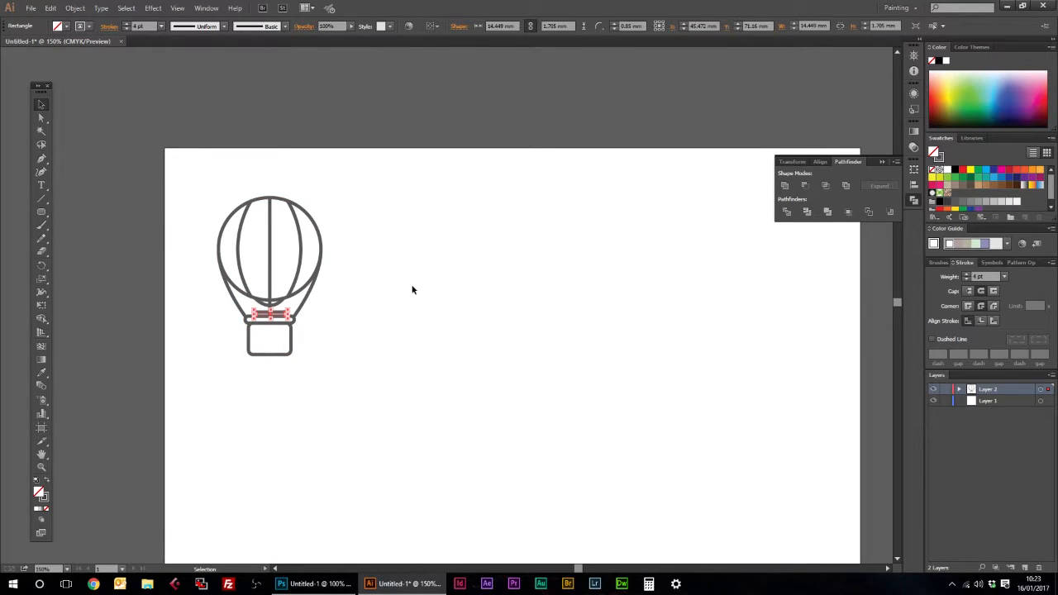
{"action": "left_click", "coordinate": [413, 289]}
{"action": "left_click", "coordinate": [278, 310]}
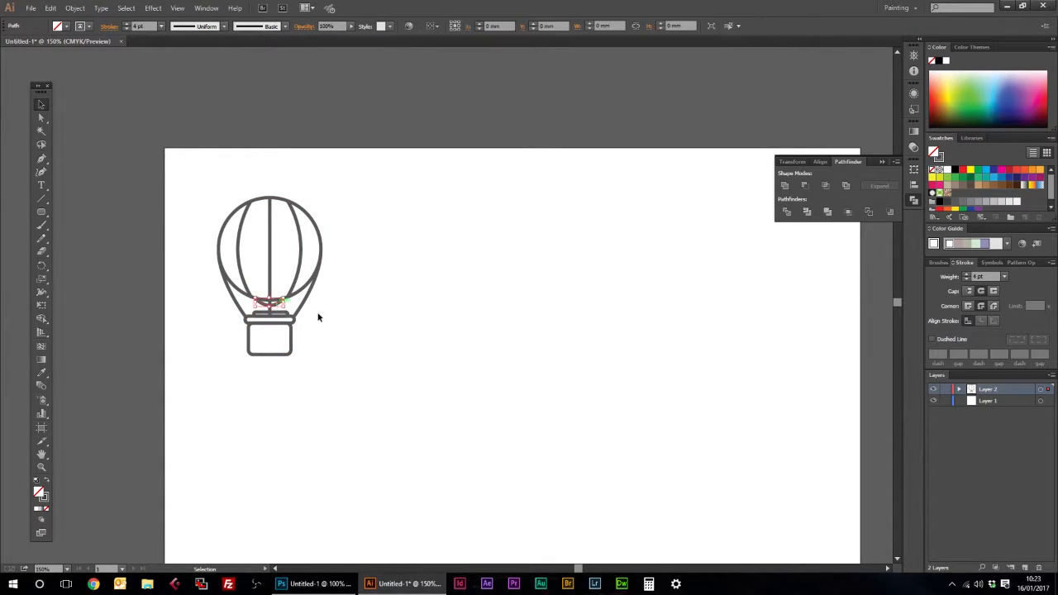
Expand all the balloon icon's stroked paths into filled shapes.
{"action": "left_click_drag", "start_coordinate": [378, 397], "coordinate": [198, 153]}
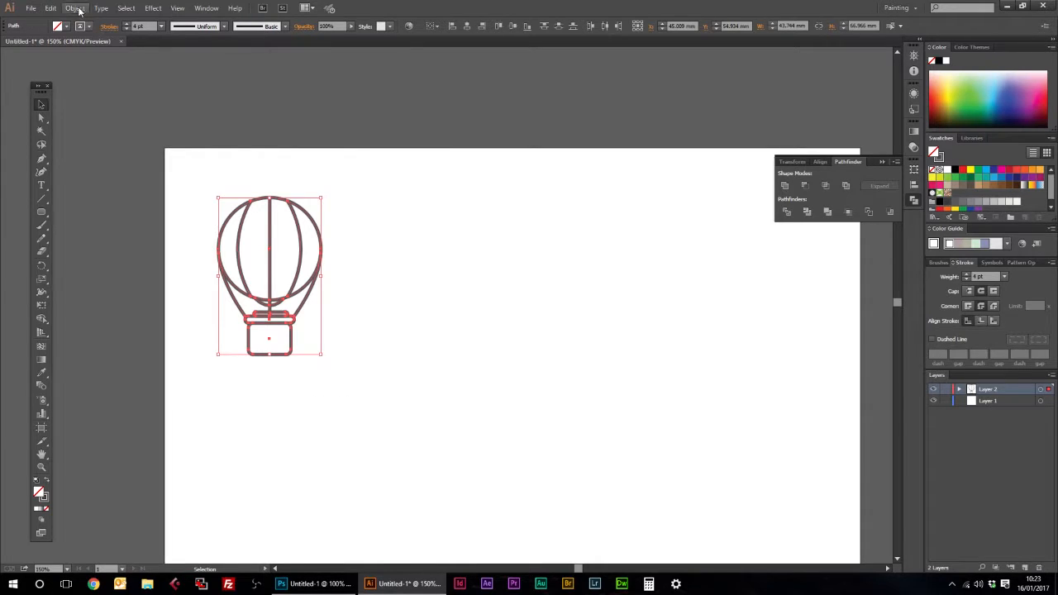
{"action": "left_click", "coordinate": [75, 8]}
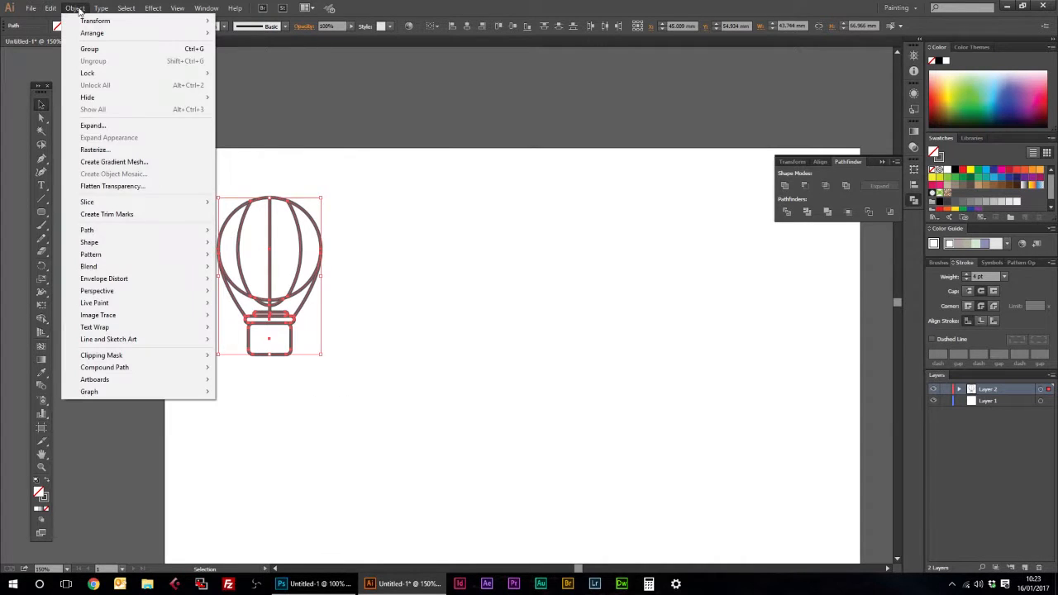
{"action": "left_click", "coordinate": [129, 125]}
{"action": "left_click", "coordinate": [513, 348]}
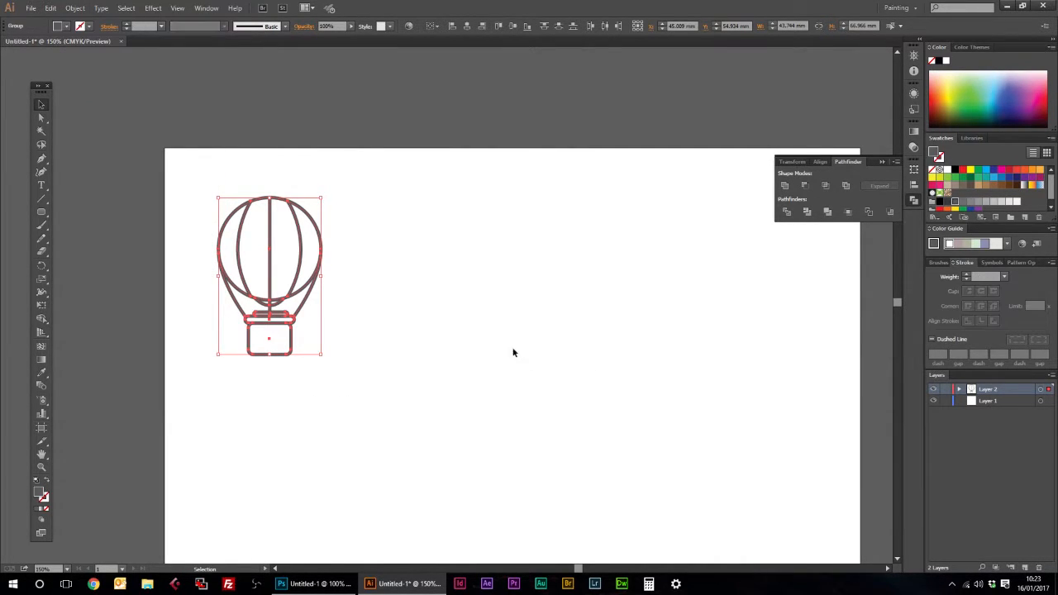
{"action": "left_click", "coordinate": [438, 285]}
Draw a rounded rectangle about 49 by 29.4 mm beside the balloon, with no fill and a dark grey stroke.
{"action": "left_click", "coordinate": [39, 468]}
{"action": "left_click", "coordinate": [409, 298]}
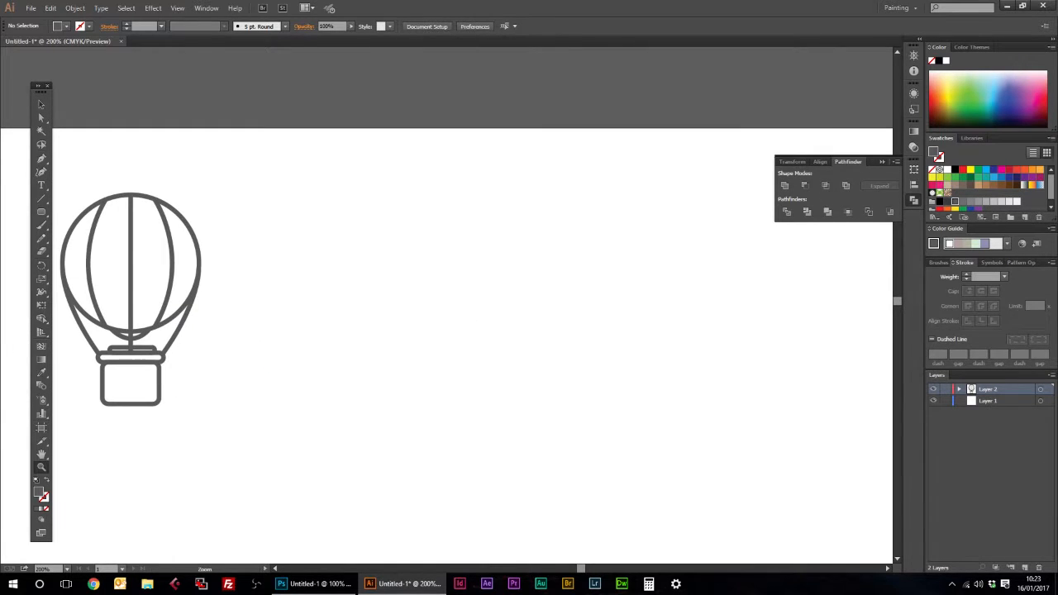
{"action": "left_click", "coordinate": [41, 211]}
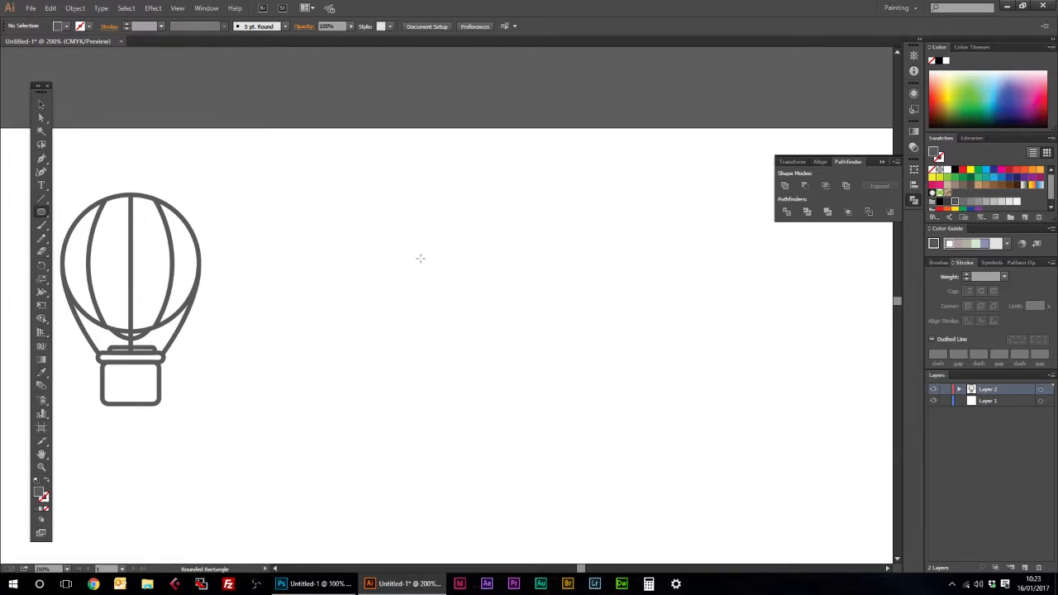
{"action": "left_click_drag", "start_coordinate": [467, 259], "coordinate": [619, 349]}
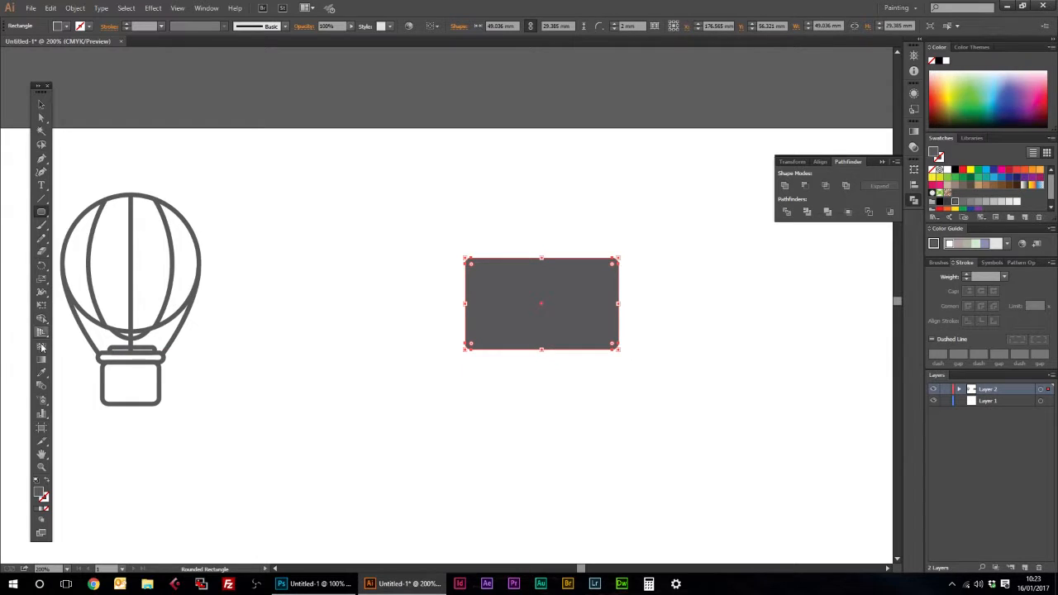
{"action": "left_click", "coordinate": [37, 511]}
{"action": "left_click", "coordinate": [46, 509]}
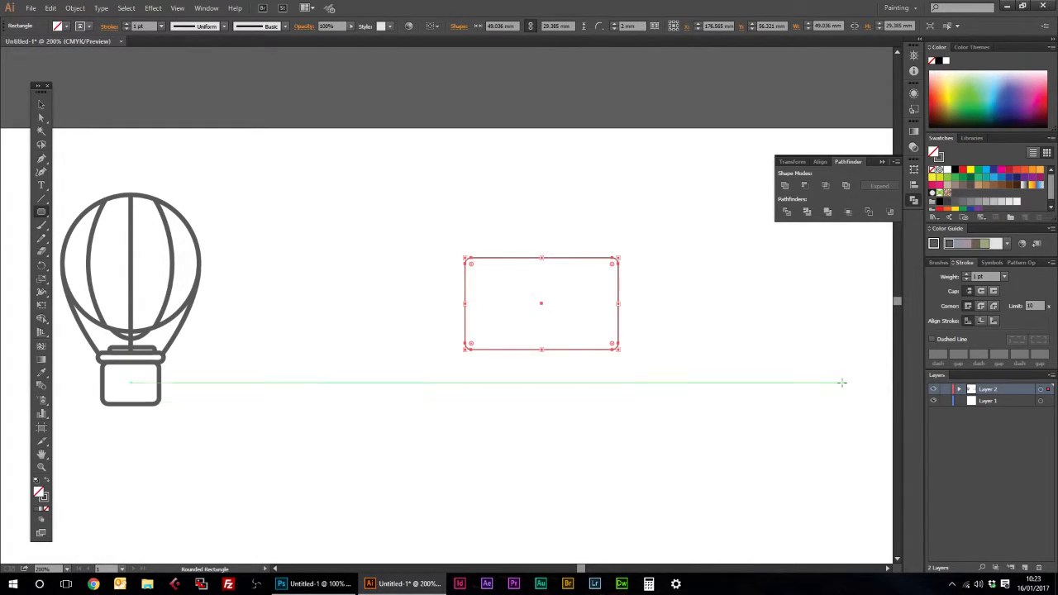
Set the rounded rectangle's stroke weight to 5 pt and deselect it.
{"action": "left_click", "coordinate": [968, 275]}
{"action": "left_click", "coordinate": [967, 275]}
{"action": "left_click", "coordinate": [967, 275]}
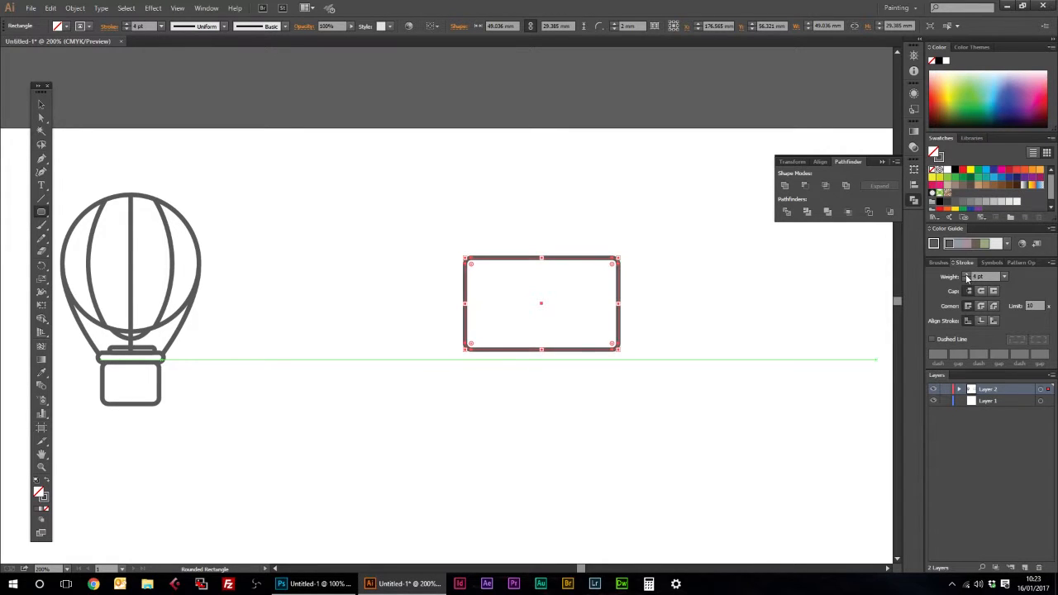
{"action": "left_click", "coordinate": [967, 276]}
{"action": "left_click", "coordinate": [41, 105]}
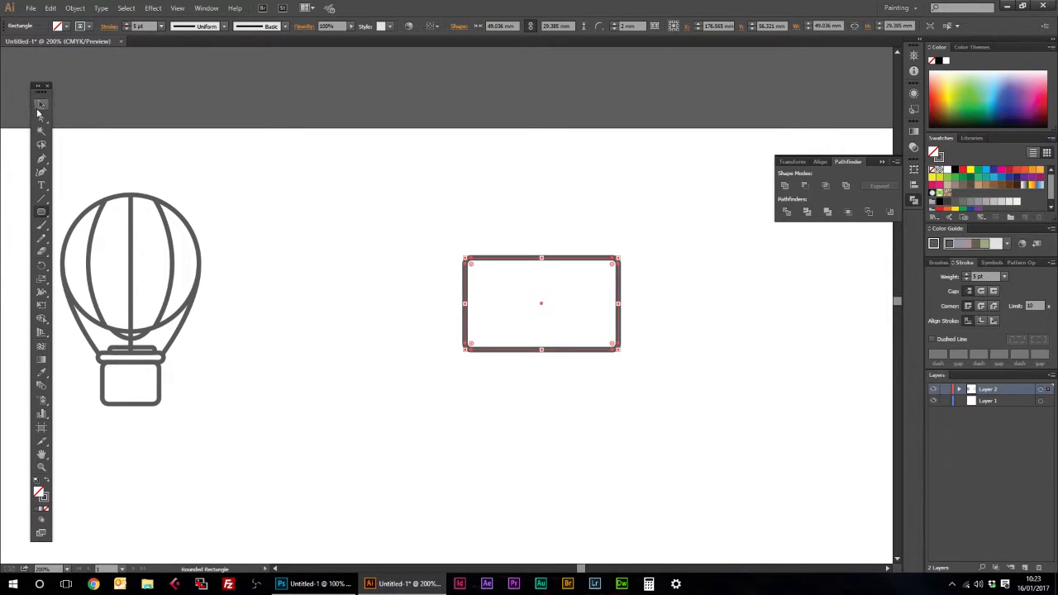
{"action": "left_click", "coordinate": [184, 99]}
{"action": "left_click", "coordinate": [41, 160]}
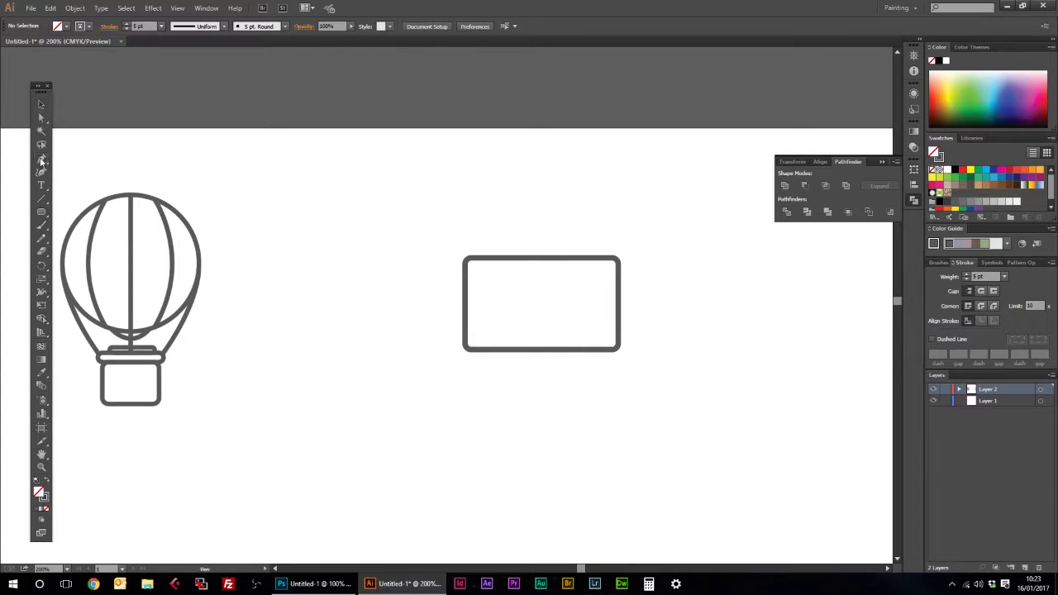
{"action": "left_click", "coordinate": [577, 345]}
{"action": "left_click_drag", "start_coordinate": [596, 375], "coordinate": [607, 376]}
{"action": "left_click", "coordinate": [604, 325]}
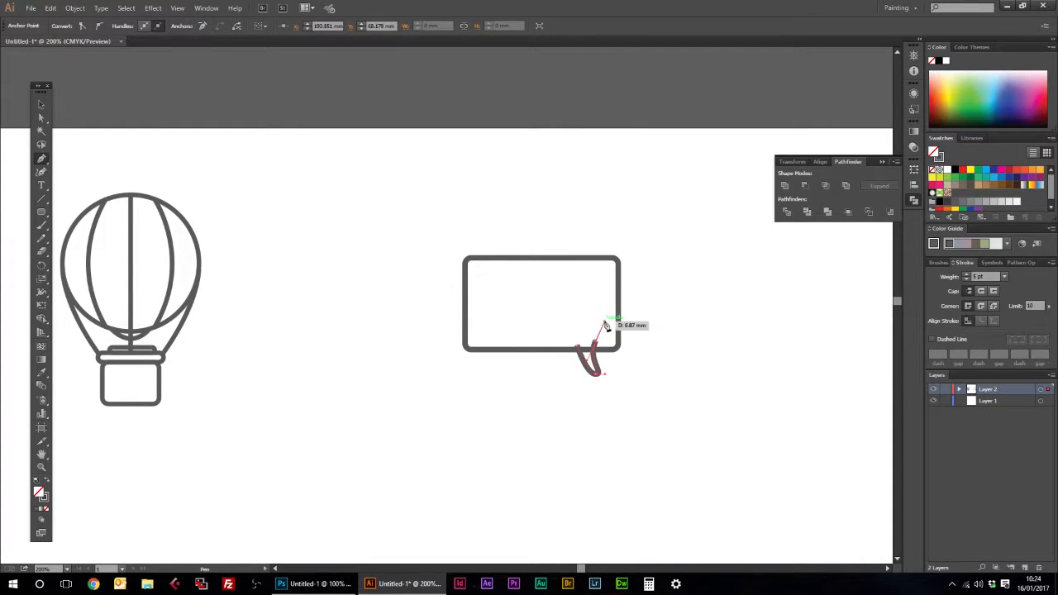
{"action": "left_click", "coordinate": [41, 104]}
{"action": "left_click", "coordinate": [667, 364]}
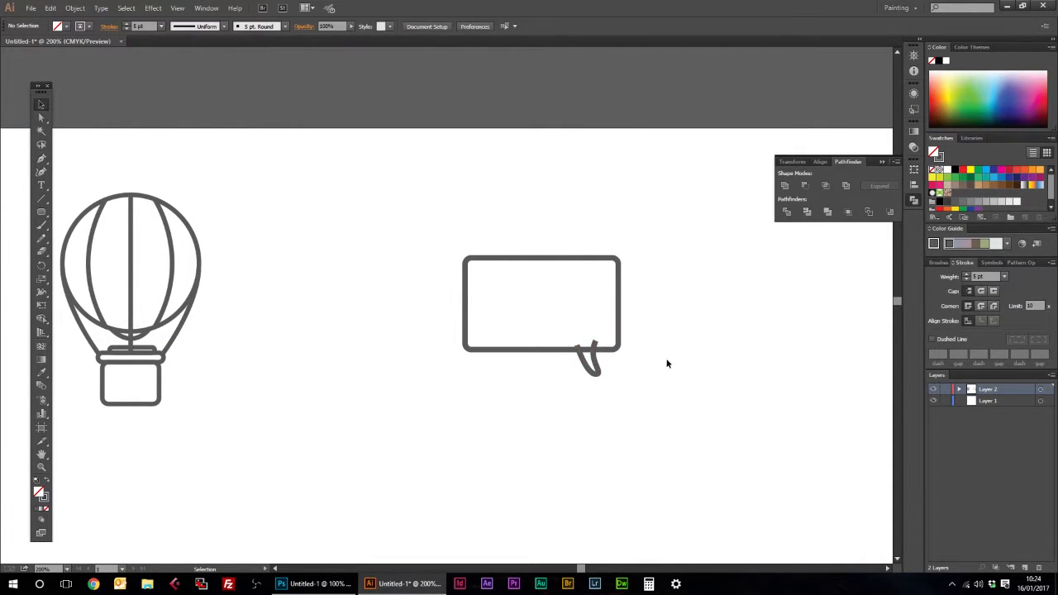
{"action": "key", "text": "ctrl+z"}
{"action": "left_click", "coordinate": [699, 327]}
{"action": "left_click_drag", "start_coordinate": [699, 324], "coordinate": [597, 342]}
{"action": "key", "text": "ctrl+equal"}
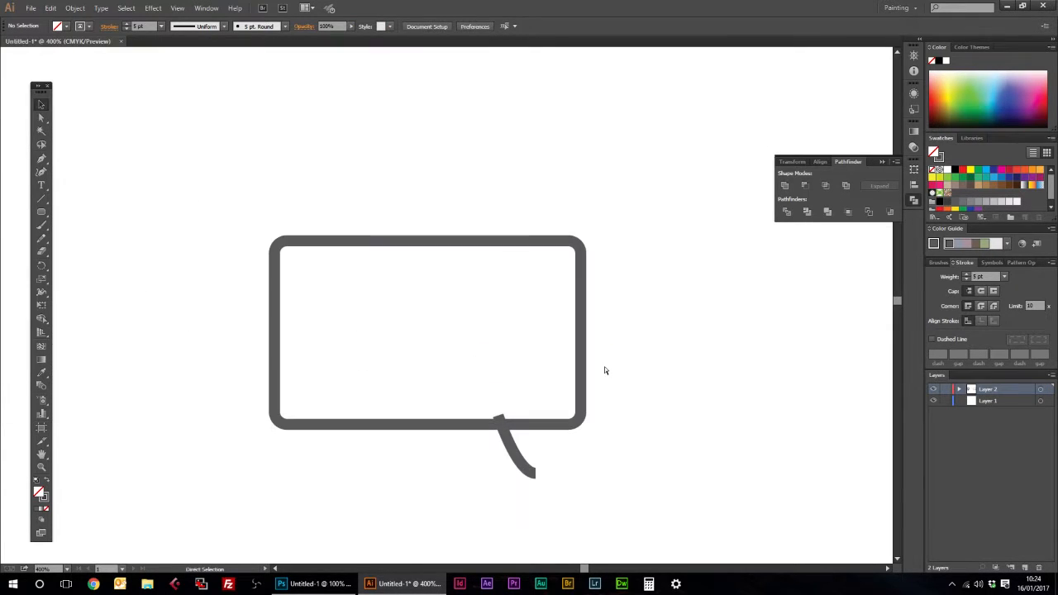
{"action": "left_click", "coordinate": [521, 467]}
{"action": "key", "text": "Delete"}
Draw an open pointed tail with the Pen tool below the rectangle's lower edge, curved on its left side and straight on its right.
{"action": "left_click", "coordinate": [41, 159]}
{"action": "left_click_drag", "start_coordinate": [259, 272], "coordinate": [205, 164]}
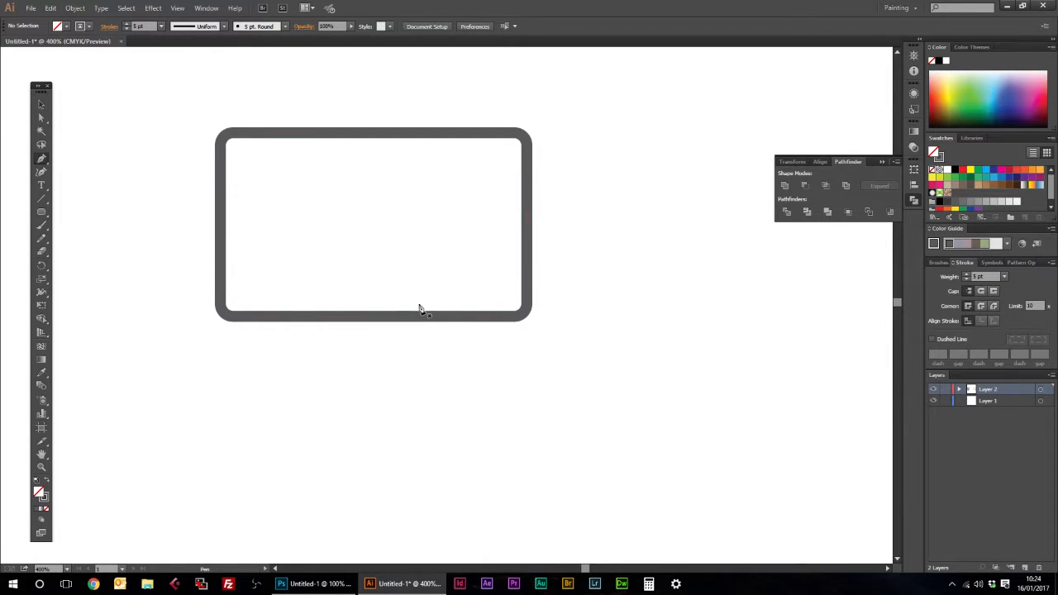
{"action": "left_click", "coordinate": [410, 304]}
{"action": "mouse_move", "coordinate": [465, 372]}
{"action": "left_mouse_down"}
{"action": "mouse_move", "coordinate": [492, 373]}
{"action": "mouse_move", "coordinate": [466, 371]}
{"action": "mouse_move", "coordinate": [468, 298]}
{"action": "mouse_move", "coordinate": [456, 302]}
{"action": "left_mouse_up"}
{"action": "left_click", "coordinate": [456, 298]}
{"action": "left_click", "coordinate": [41, 104]}
{"action": "left_click", "coordinate": [478, 382]}
Give the tail's stroke round caps and round corners, and shift the tail slightly to the right.
{"action": "left_click", "coordinate": [467, 374]}
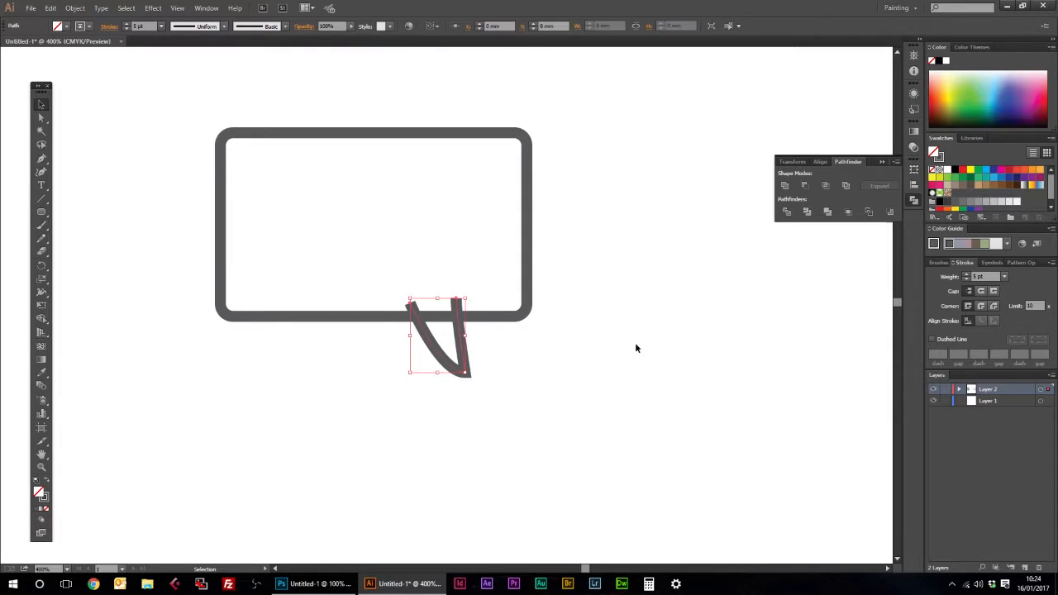
{"action": "left_click", "coordinate": [981, 292]}
{"action": "left_click", "coordinate": [982, 306]}
{"action": "left_click_drag", "start_coordinate": [589, 414], "coordinate": [234, 191]}
{"action": "left_click", "coordinate": [486, 364]}
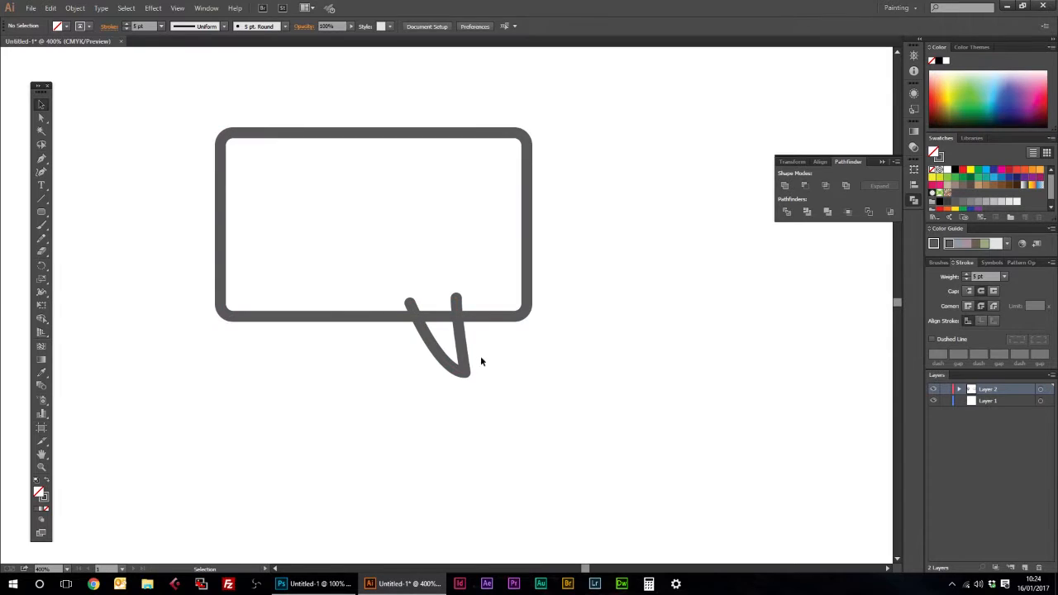
{"action": "left_click_drag", "start_coordinate": [465, 356], "coordinate": [486, 356]}
Try subtracting the tail from the rounded rectangle with Minus Front, and undo it.
{"action": "left_click_drag", "start_coordinate": [589, 416], "coordinate": [272, 190]}
{"action": "left_click", "coordinate": [805, 185]}
{"action": "key", "text": "ctrl+shift+a"}
{"action": "key", "text": "ctrl+z"}
{"action": "left_click", "coordinate": [594, 354]}
Fill both the rounded rectangle and its tail with white.
{"action": "left_click_drag", "start_coordinate": [574, 417], "coordinate": [262, 180]}
{"action": "double_click", "coordinate": [38, 493]}
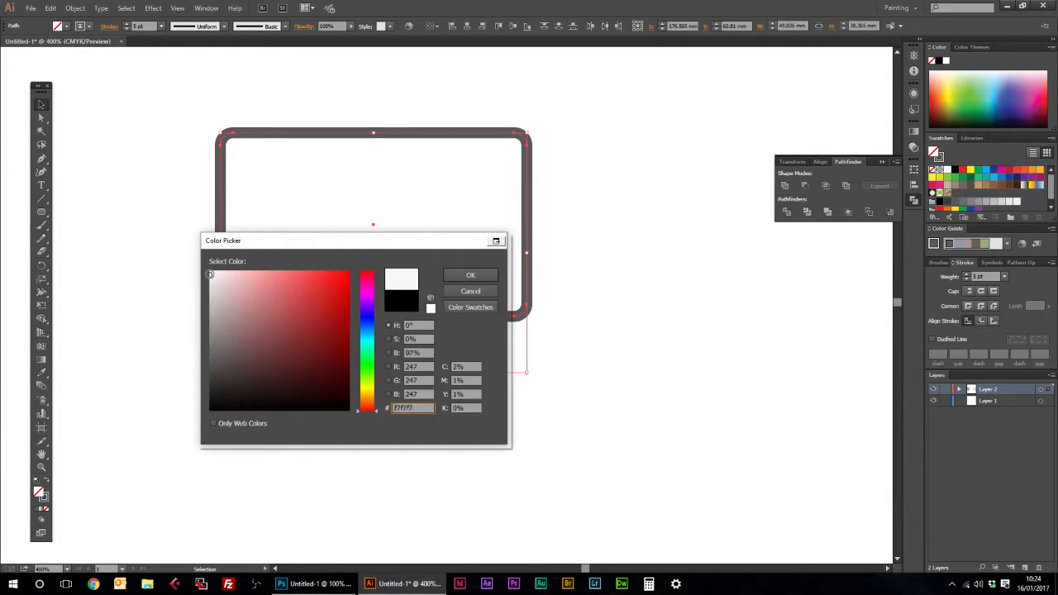
{"action": "left_click", "coordinate": [471, 278]}
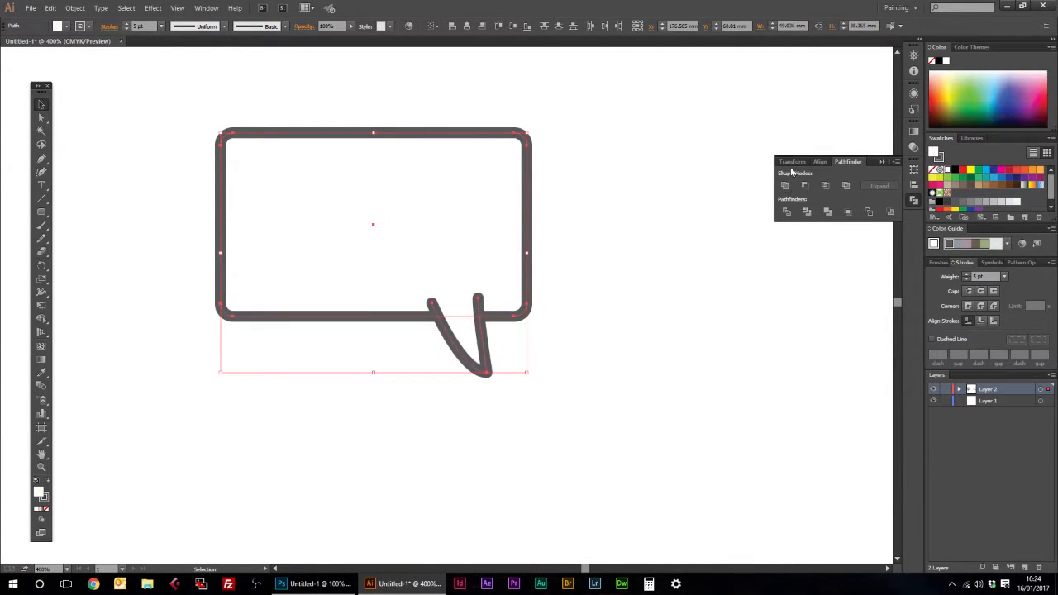
Try Minus Front on the white-filled rectangle and tail, and undo it.
{"action": "left_click", "coordinate": [807, 185]}
{"action": "key", "text": "ctrl+z"}
{"action": "left_click", "coordinate": [693, 225]}
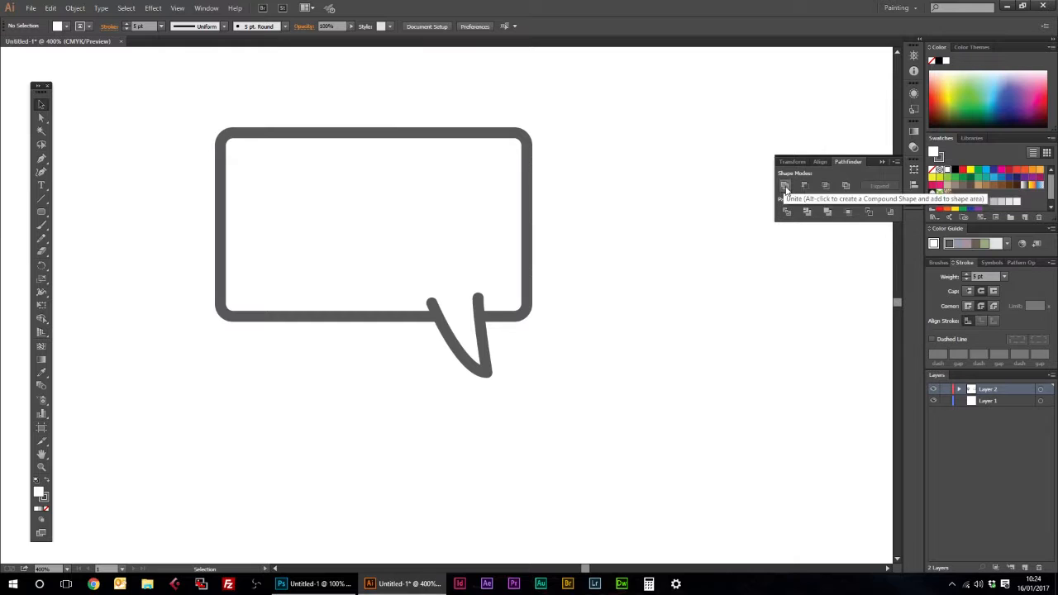
Merge the rounded rectangle and tail into one speech bubble outline with Unite.
{"action": "left_click_drag", "start_coordinate": [593, 427], "coordinate": [424, 184]}
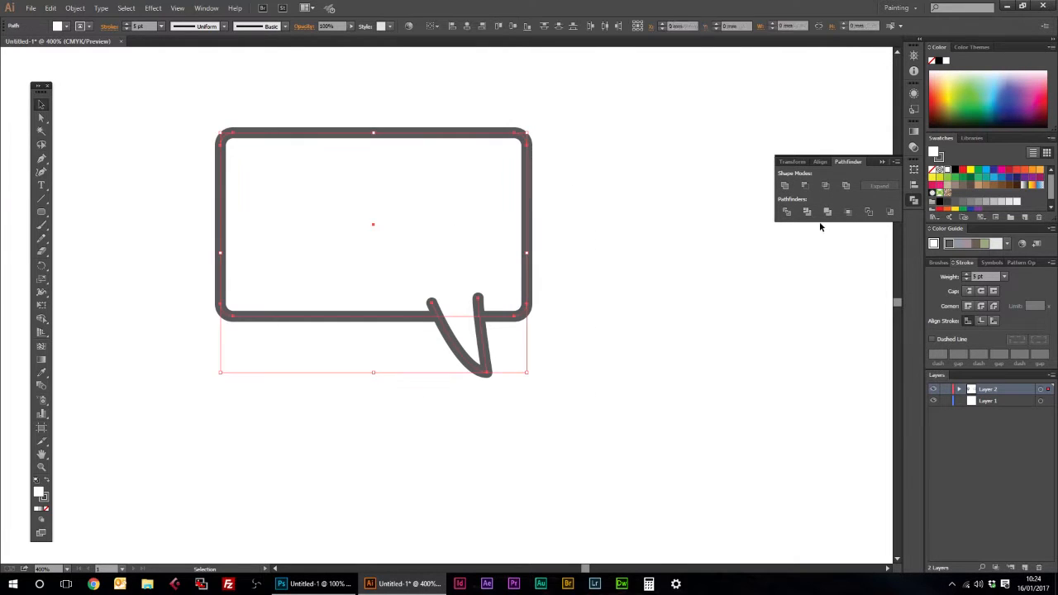
{"action": "left_click", "coordinate": [783, 187]}
{"action": "left_click", "coordinate": [717, 225]}
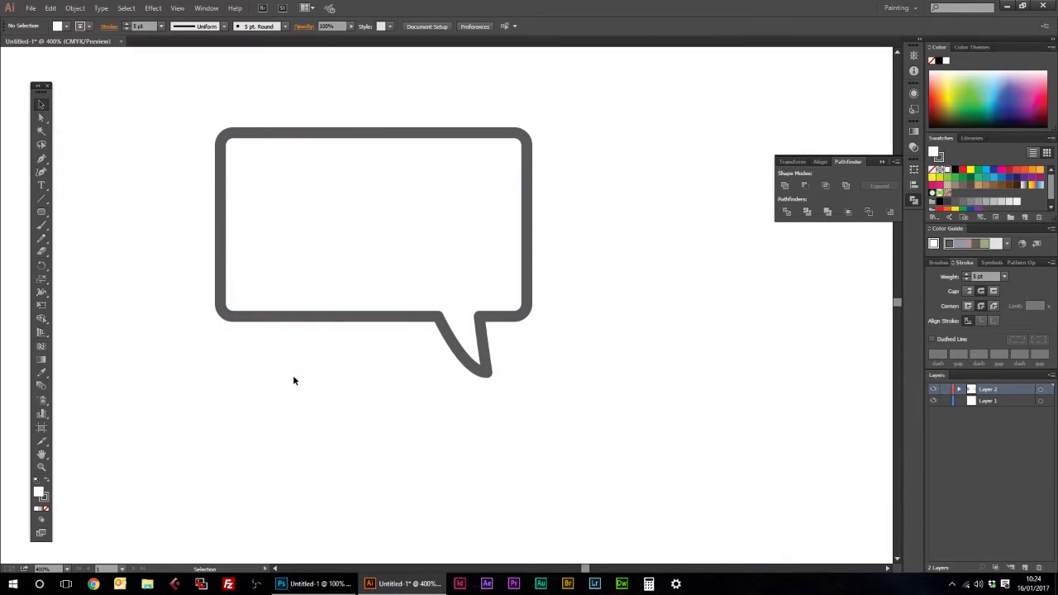
{"action": "key", "text": "ctrl+minus"}
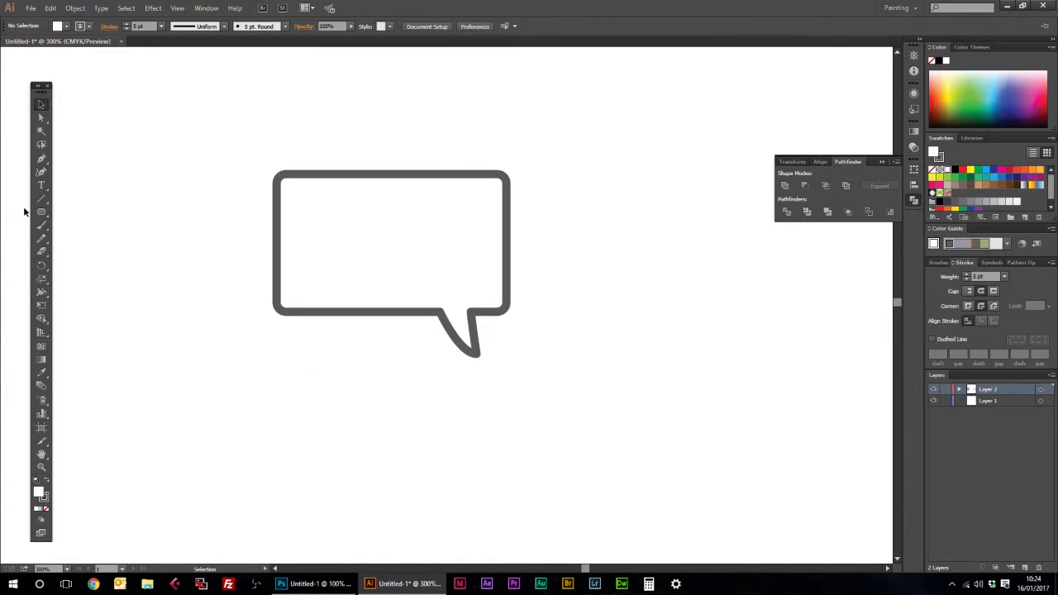
Draw a white-filled ellipse about 50 by 44 mm and move it over the lower-left corner of the rectangular speech bubble.
{"action": "left_click_drag", "start_coordinate": [42, 212], "coordinate": [82, 231]}
{"action": "left_click_drag", "start_coordinate": [205, 307], "coordinate": [395, 294]}
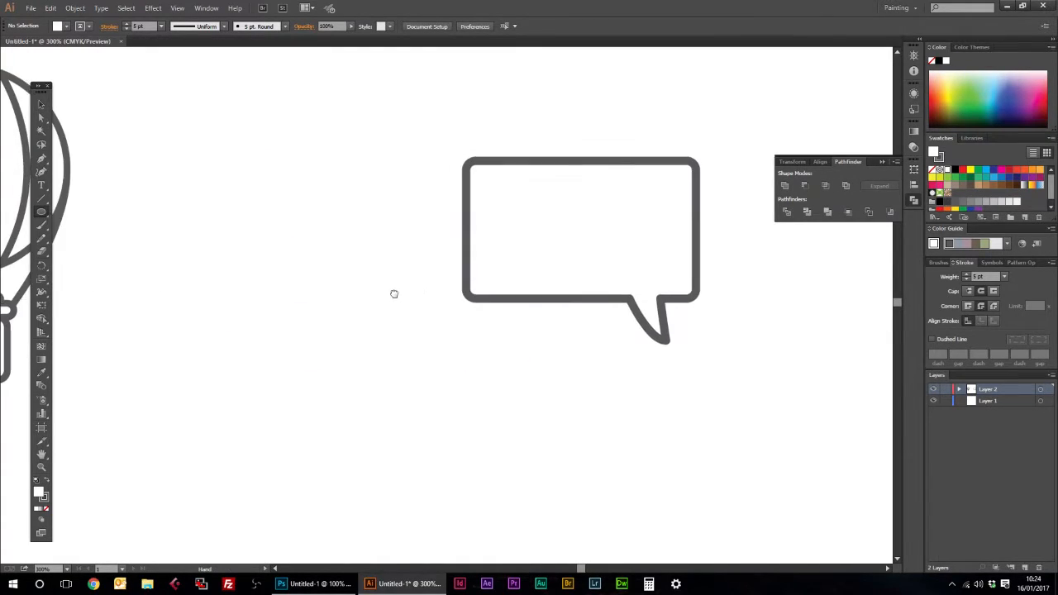
{"action": "mouse_move", "coordinate": [393, 351]}
{"action": "left_mouse_down"}
{"action": "mouse_move", "coordinate": [309, 268]}
{"action": "mouse_move", "coordinate": [289, 265]}
{"action": "mouse_move", "coordinate": [167, 157]}
{"action": "mouse_move", "coordinate": [158, 135]}
{"action": "mouse_move", "coordinate": [157, 145]}
{"action": "left_mouse_up"}
{"action": "key", "text": "v"}
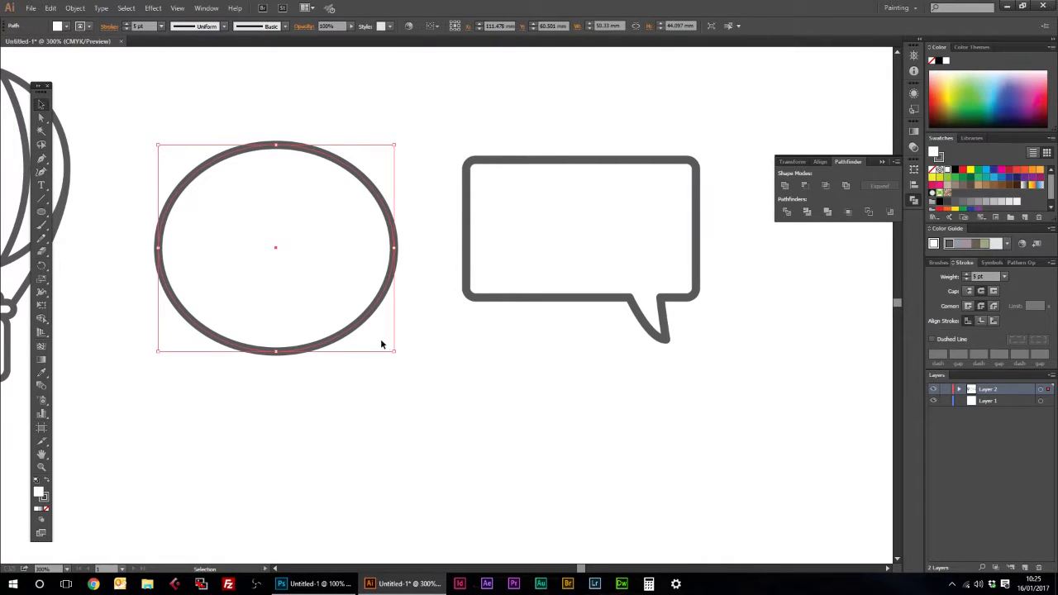
{"action": "left_click_drag", "start_coordinate": [356, 328], "coordinate": [506, 395]}
{"action": "left_click", "coordinate": [719, 421]}
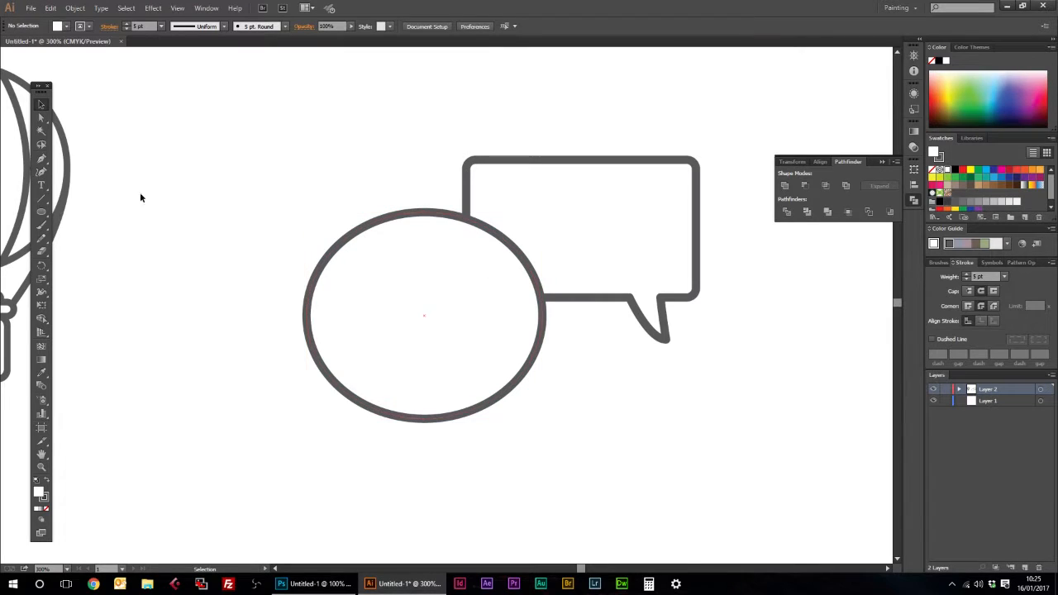
Draw a pointed tail with the Pen tool at the ellipse's lower left, with a curved left side and a straight vertical right side.
{"action": "left_click", "coordinate": [41, 159]}
{"action": "left_click", "coordinate": [339, 379]}
{"action": "left_click_drag", "start_coordinate": [375, 451], "coordinate": [409, 474]}
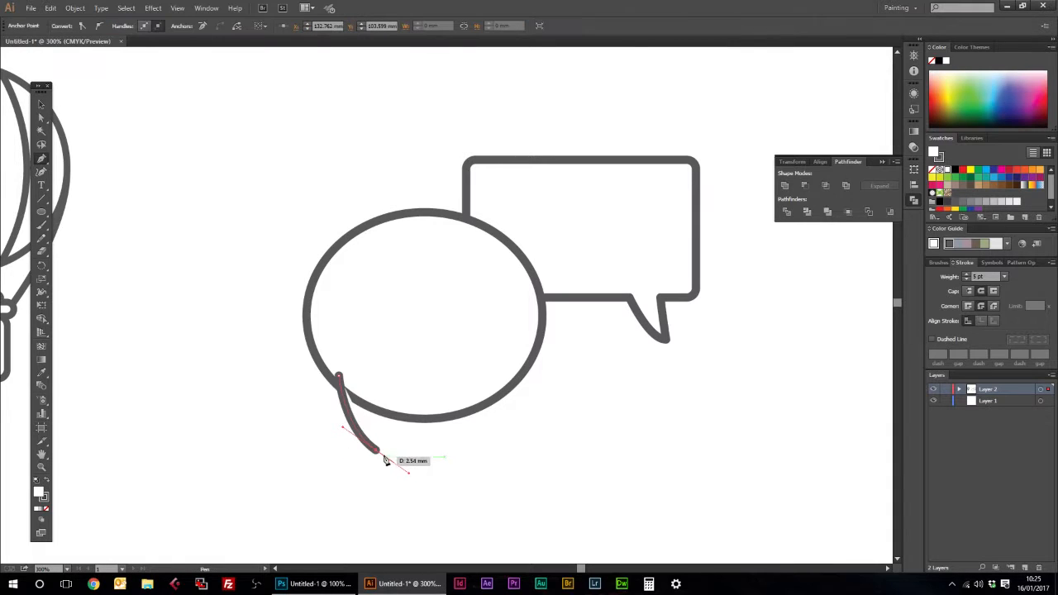
{"action": "left_click", "coordinate": [376, 452]}
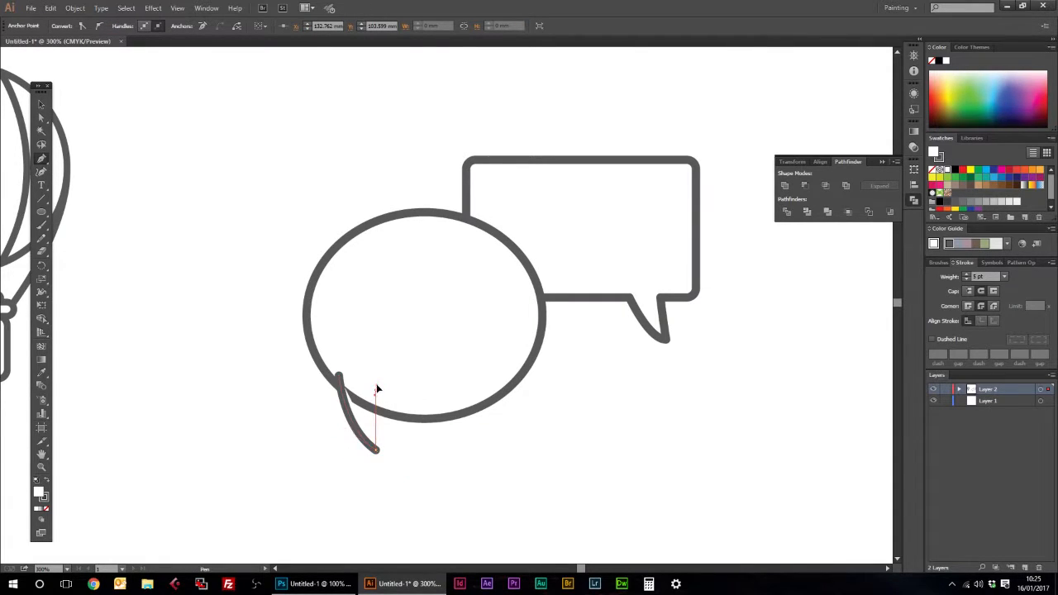
{"action": "left_click", "coordinate": [377, 389]}
{"action": "left_click", "coordinate": [41, 105]}
{"action": "left_click", "coordinate": [330, 403]}
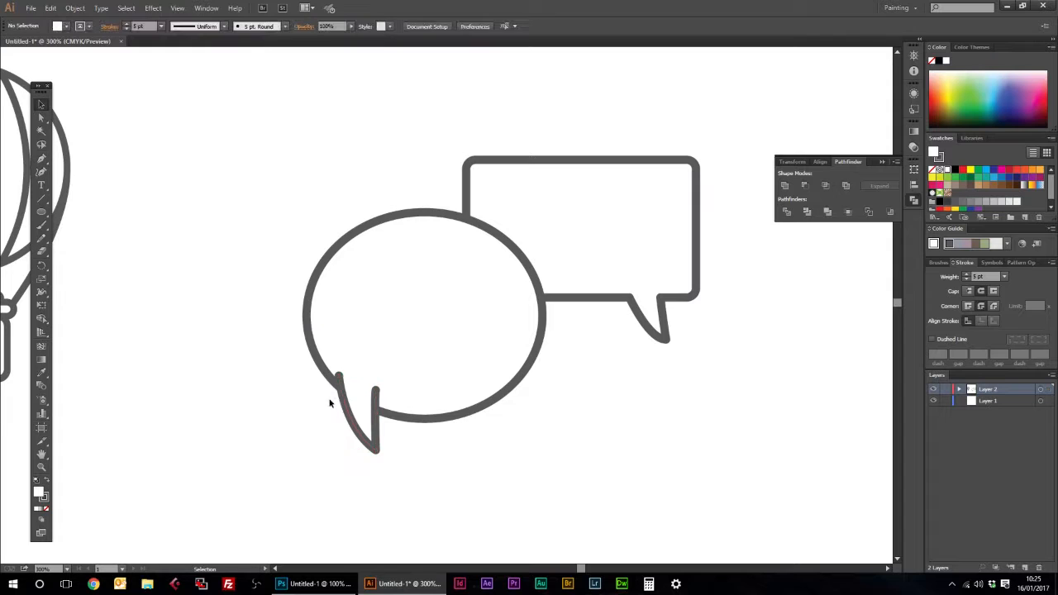
Merge the ellipse and its tail into one speech bubble outline with Unite.
{"action": "left_click_drag", "start_coordinate": [481, 451], "coordinate": [378, 367]}
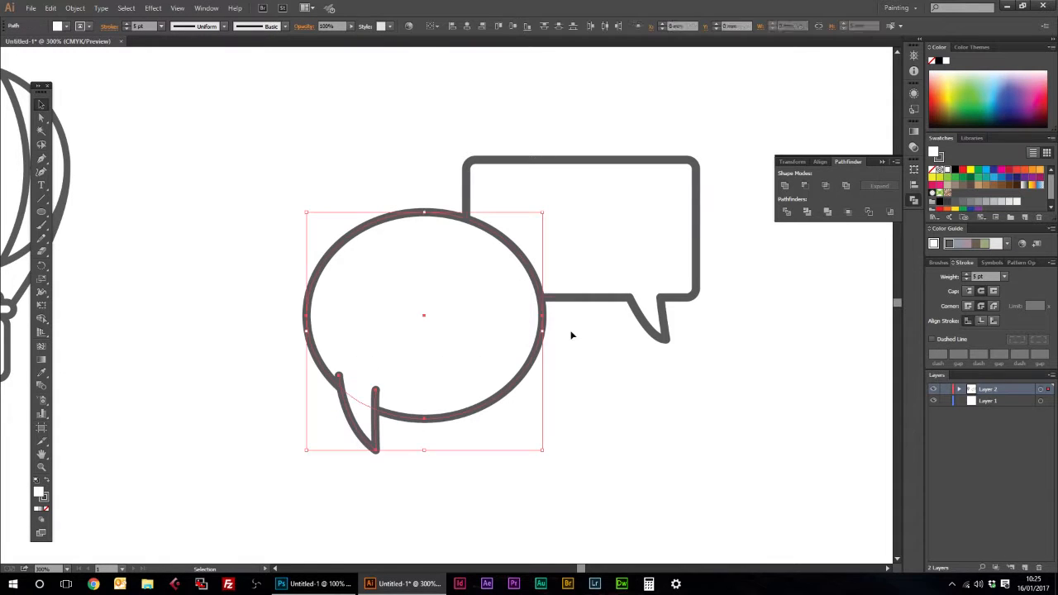
{"action": "left_click", "coordinate": [787, 188]}
{"action": "left_click", "coordinate": [744, 423]}
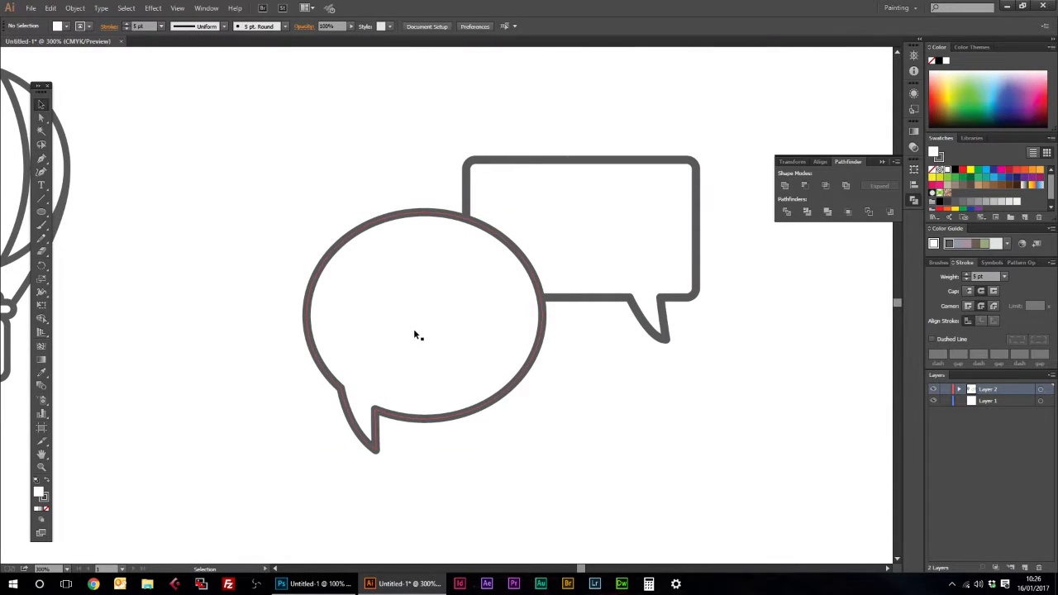
Draw a circle about 5.6 mm wide inside the oval bubble, with dark grey fill and no stroke.
{"action": "left_click", "coordinate": [41, 211]}
{"action": "left_click", "coordinate": [88, 238]}
{"action": "left_click_drag", "start_coordinate": [367, 324], "coordinate": [378, 335]}
{"action": "left_click", "coordinate": [39, 106]}
{"action": "left_click", "coordinate": [89, 28]}
{"action": "left_click", "coordinate": [7, 46]}
{"action": "left_click", "coordinate": [64, 27]}
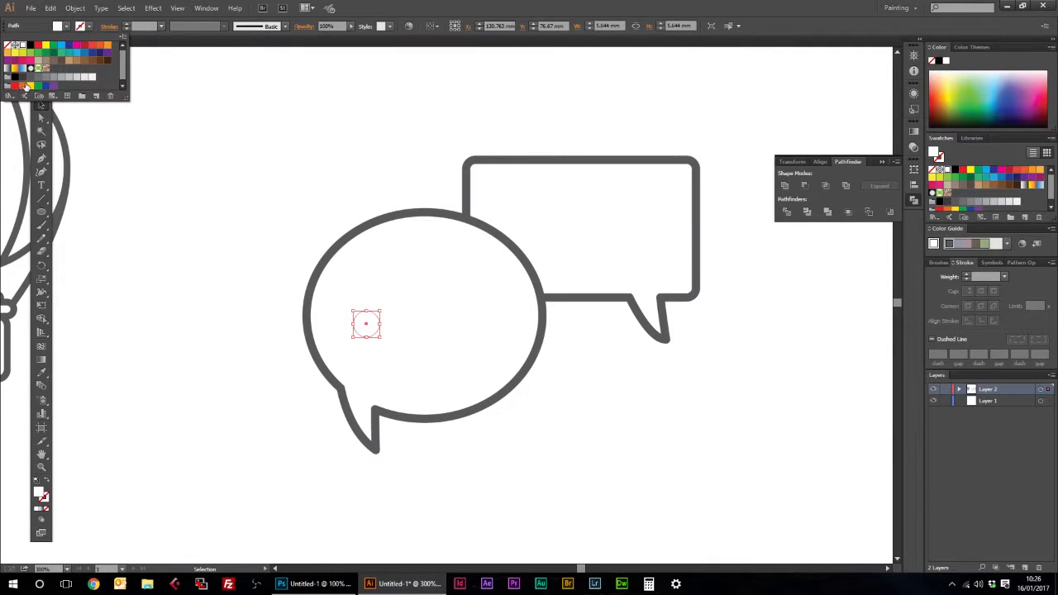
{"action": "left_click", "coordinate": [29, 80]}
{"action": "left_click", "coordinate": [357, 299]}
Duplicate the dot to form a horizontal row of three inside the oval bubble and select all three.
{"action": "left_click_drag", "start_coordinate": [370, 330], "coordinate": [445, 314]}
{"action": "left_click", "coordinate": [405, 313], "text": "shift"}
{"action": "left_click", "coordinate": [358, 313], "text": "shift"}
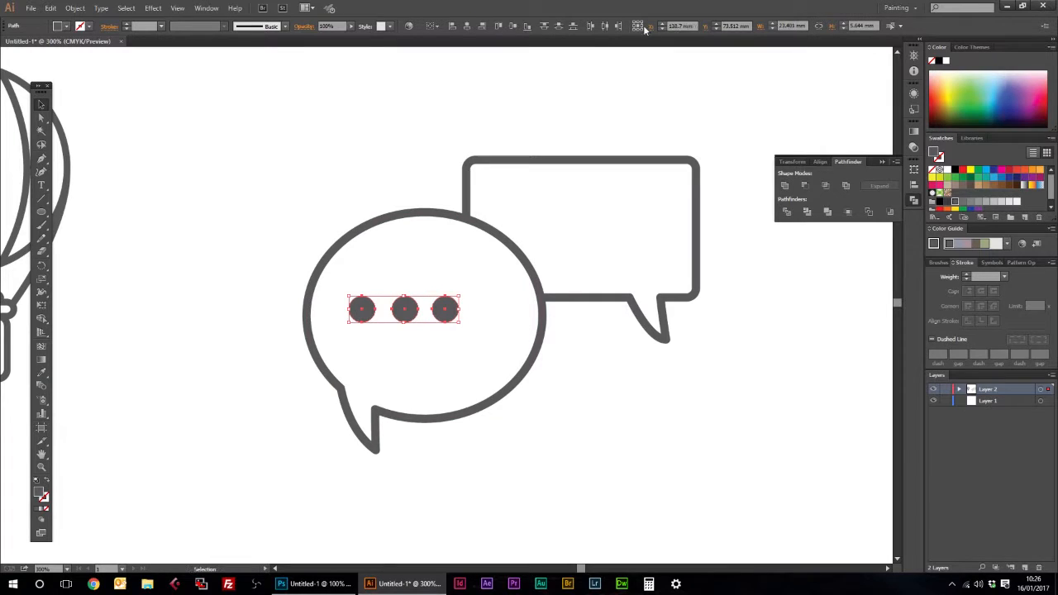
Distribute the three dots evenly, then enlarge and centre the row inside the oval bubble.
{"action": "left_click", "coordinate": [605, 26]}
{"action": "left_click_drag", "start_coordinate": [461, 295], "coordinate": [488, 314]}
{"action": "key", "text": "Right"}
{"action": "left_click", "coordinate": [635, 366]}
Expand both speech bubbles and the three dots into filled shapes.
{"action": "scroll", "coordinate": [693, 435], "scroll_direction": "up", "scroll_amount": 1}
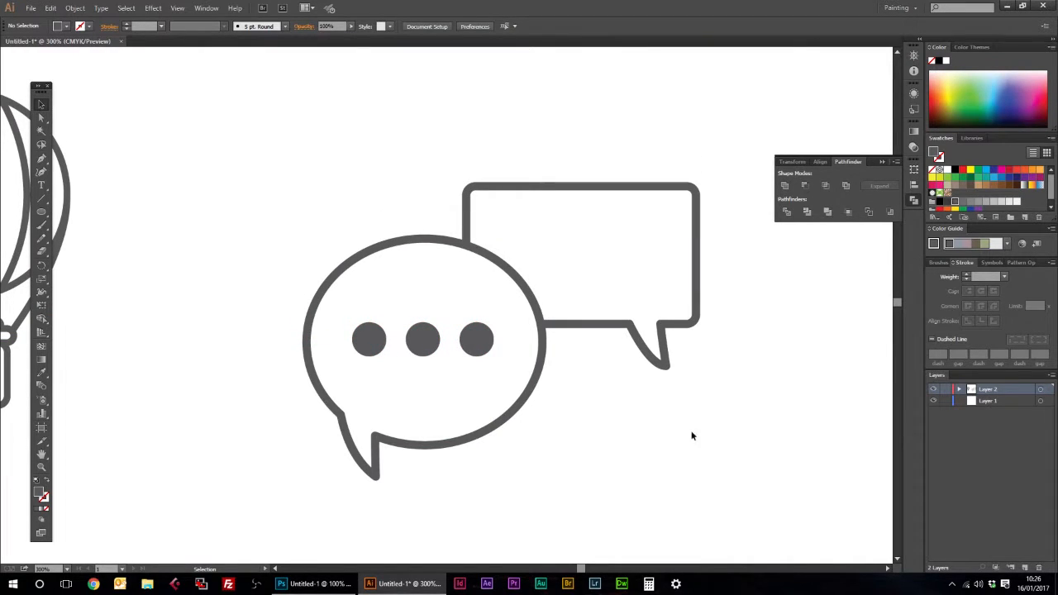
{"action": "left_click_drag", "start_coordinate": [708, 402], "coordinate": [634, 395]}
{"action": "key", "text": "ctrl+minus"}
{"action": "key", "text": "ctrl+minus"}
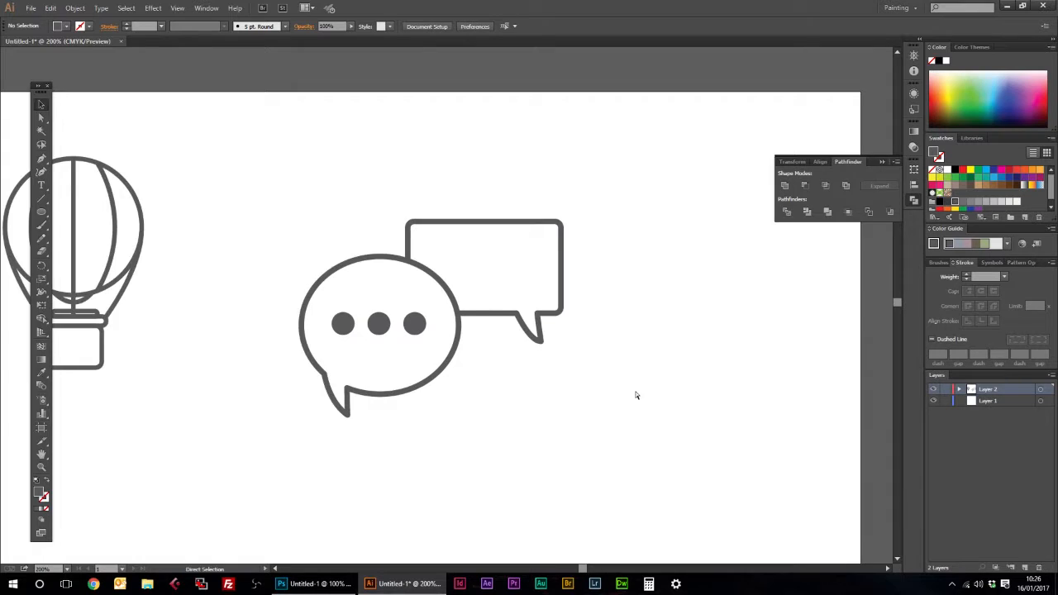
{"action": "left_click_drag", "start_coordinate": [343, 476], "coordinate": [477, 353]}
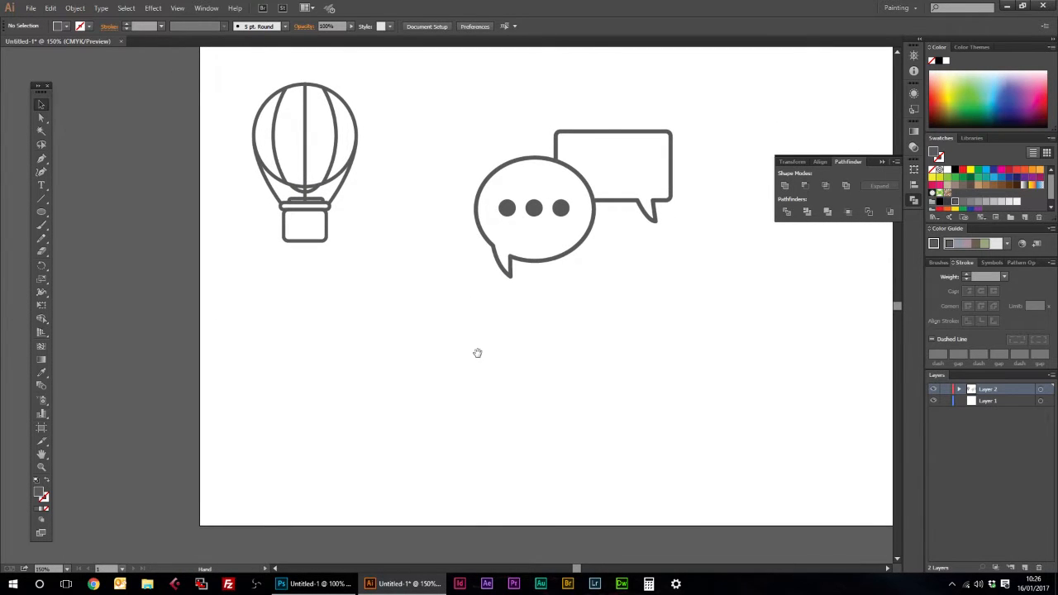
{"action": "key", "text": "ctrl+plus"}
{"action": "left_click_drag", "start_coordinate": [510, 332], "coordinate": [496, 409]}
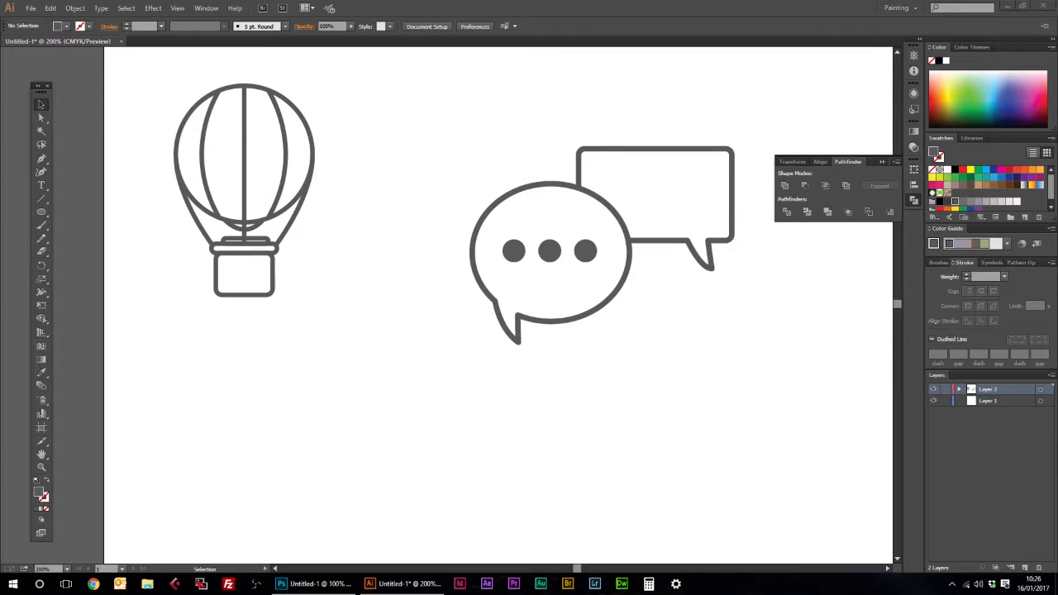
{"action": "scroll", "coordinate": [780, 291], "scroll_direction": "down", "scroll_amount": 1}
{"action": "left_click_drag", "start_coordinate": [780, 291], "coordinate": [447, 76]}
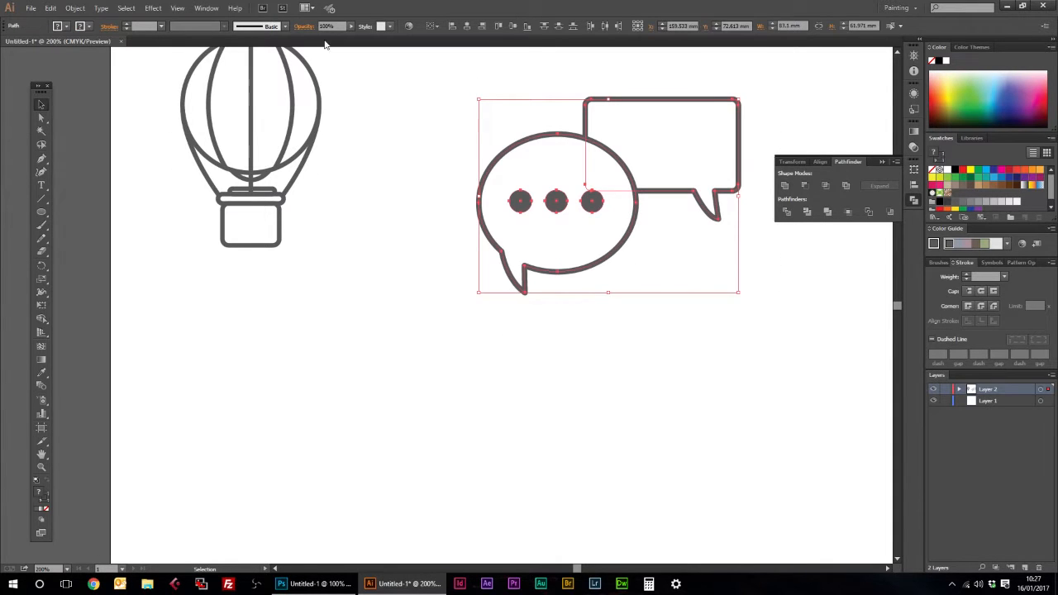
{"action": "left_click", "coordinate": [76, 9]}
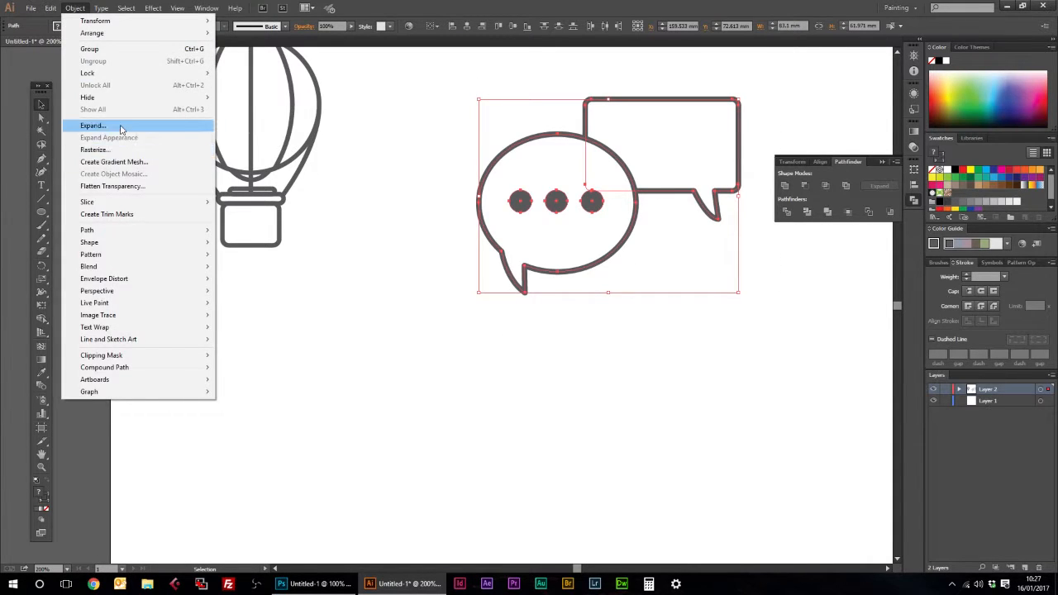
{"action": "left_click", "coordinate": [93, 125]}
{"action": "left_click", "coordinate": [493, 348]}
Group the expanded speech bubbles and dots into one icon.
{"action": "right_click", "coordinate": [606, 187]}
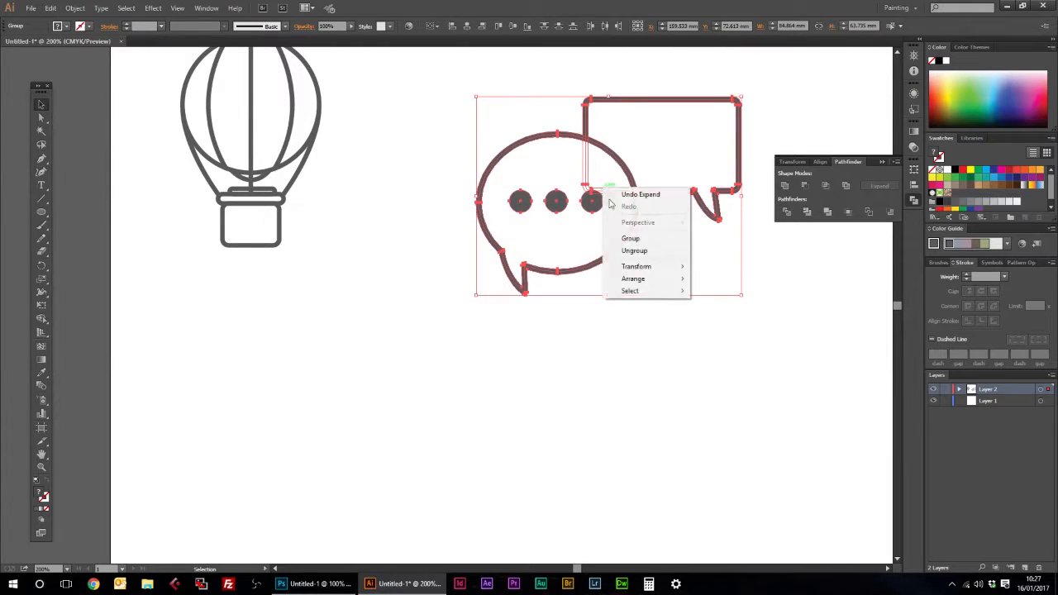
{"action": "left_click", "coordinate": [638, 237]}
{"action": "left_click", "coordinate": [644, 371]}
{"action": "scroll", "coordinate": [453, 438], "scroll_direction": "up", "scroll_amount": 1}
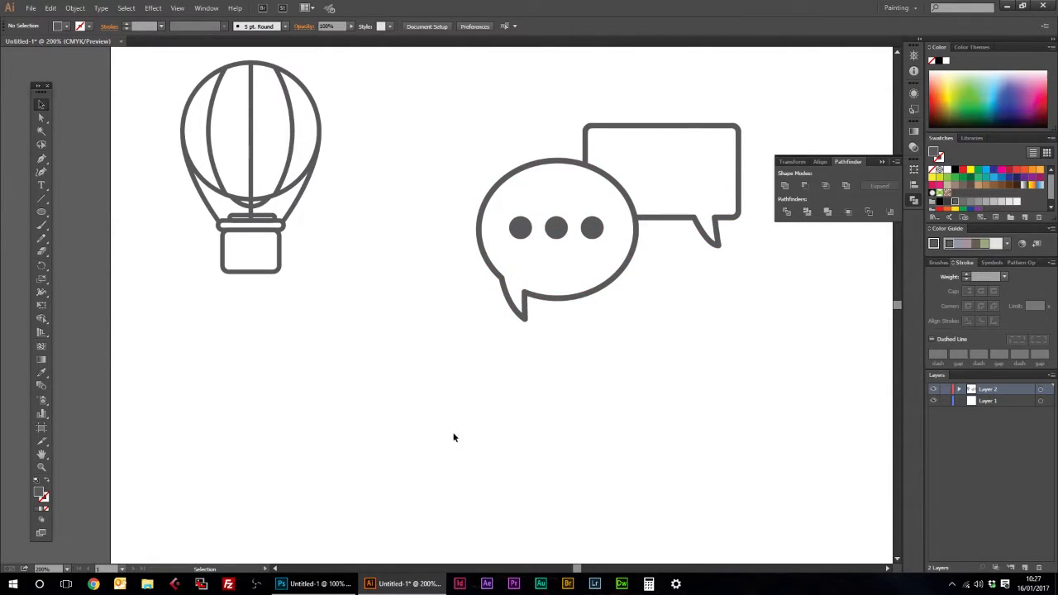
Draw an upright rounded rectangle about 34 by 54 mm below the balloon and speech bubble icons as a phone body.
{"action": "scroll", "coordinate": [341, 396], "scroll_direction": "down", "scroll_amount": 2}
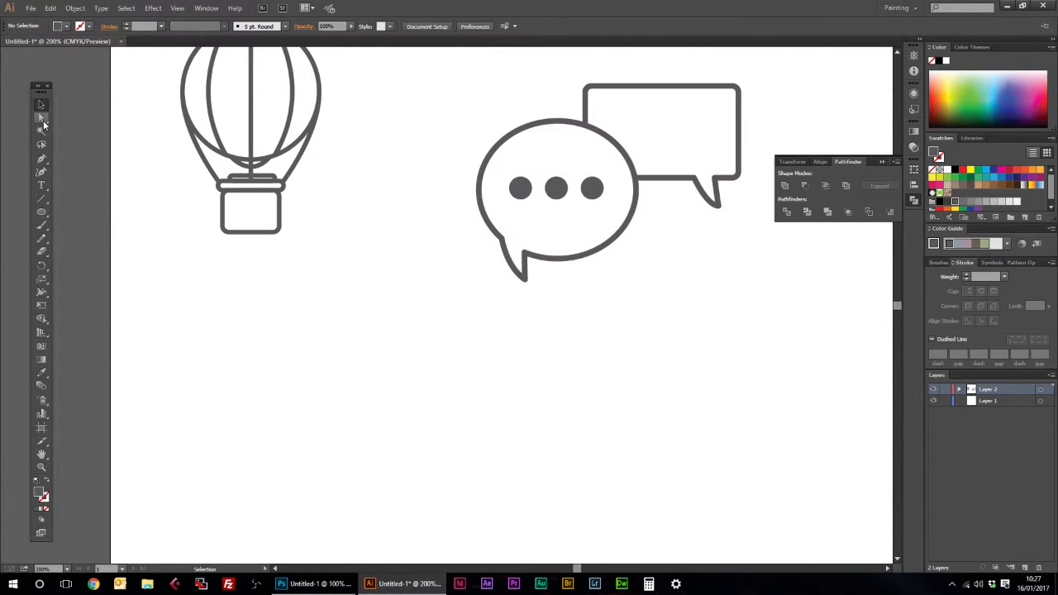
{"action": "left_click_drag", "start_coordinate": [49, 212], "coordinate": [82, 222]}
{"action": "left_click_drag", "start_coordinate": [357, 321], "coordinate": [463, 488]}
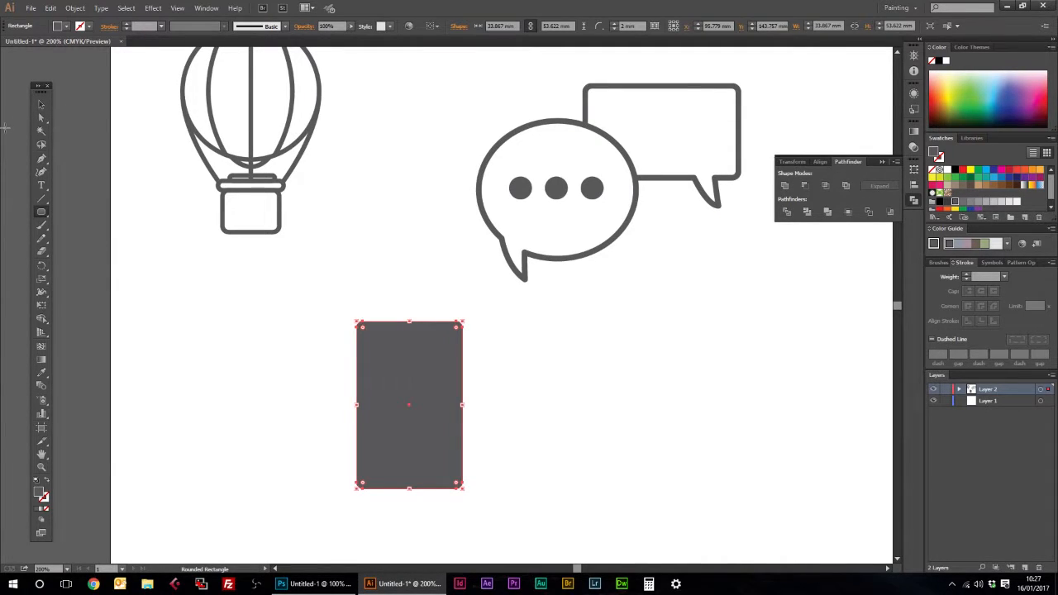
Give the phone body no fill and a 5 pt dark grey stroke.
{"action": "left_click", "coordinate": [66, 27]}
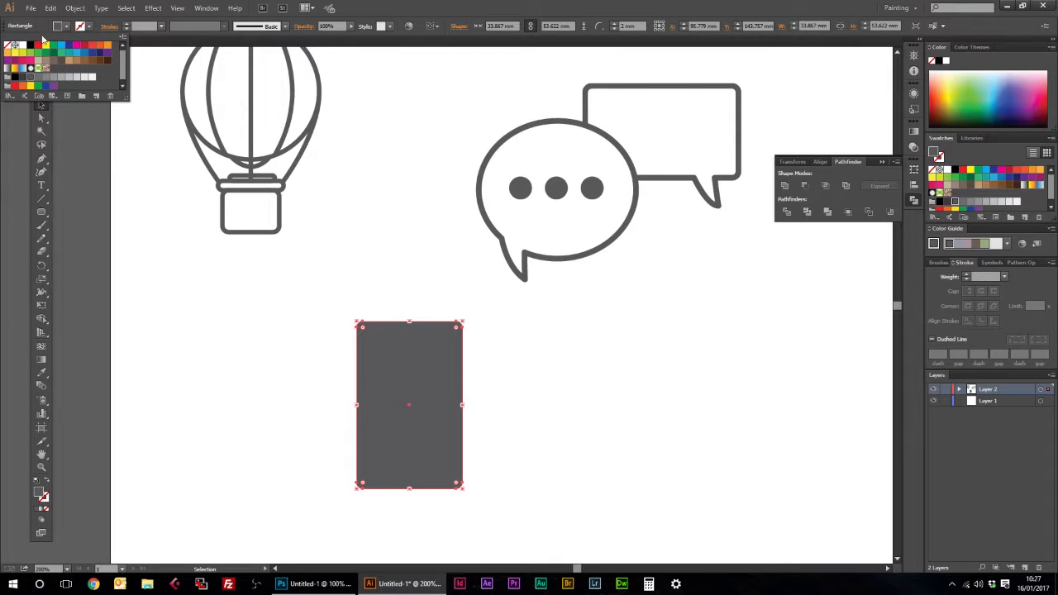
{"action": "left_click", "coordinate": [11, 45]}
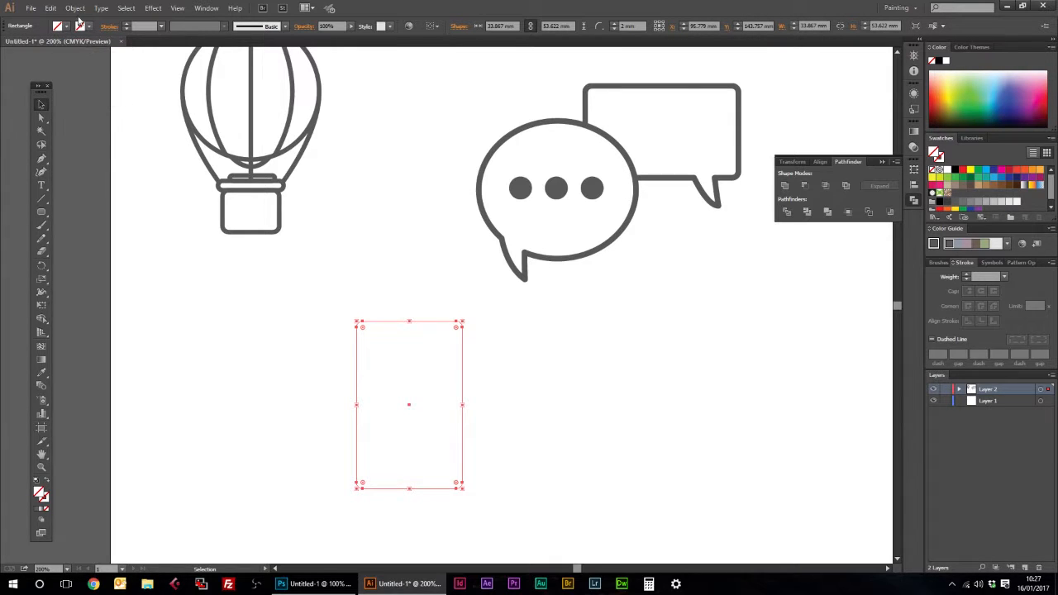
{"action": "left_click", "coordinate": [88, 27]}
{"action": "left_click", "coordinate": [30, 77]}
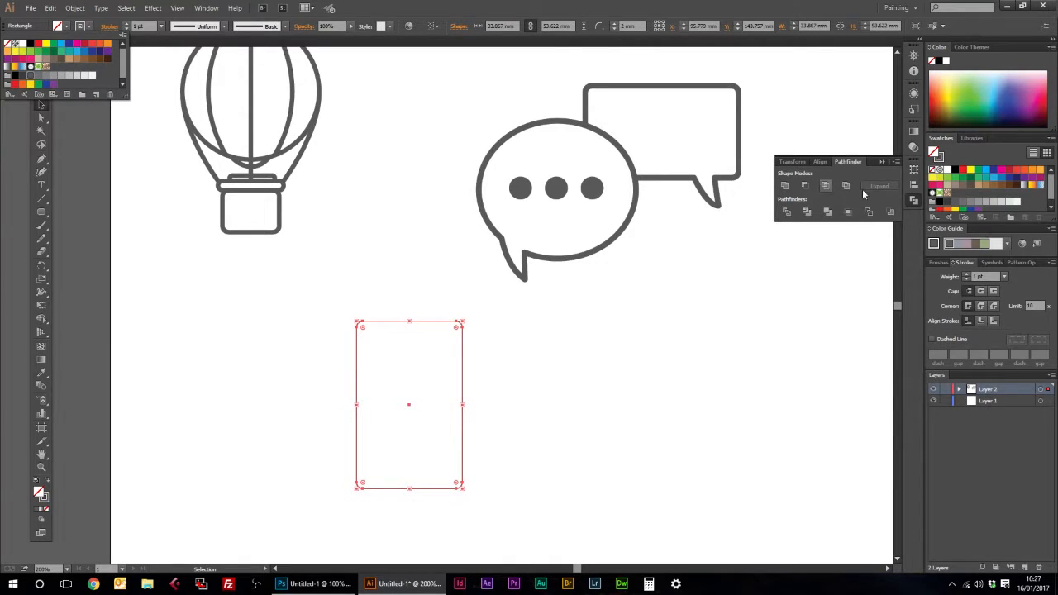
{"action": "left_click", "coordinate": [967, 275]}
{"action": "left_click", "coordinate": [967, 274]}
{"action": "left_click", "coordinate": [967, 274]}
{"action": "left_click", "coordinate": [967, 274]}
{"action": "left_click", "coordinate": [557, 351]}
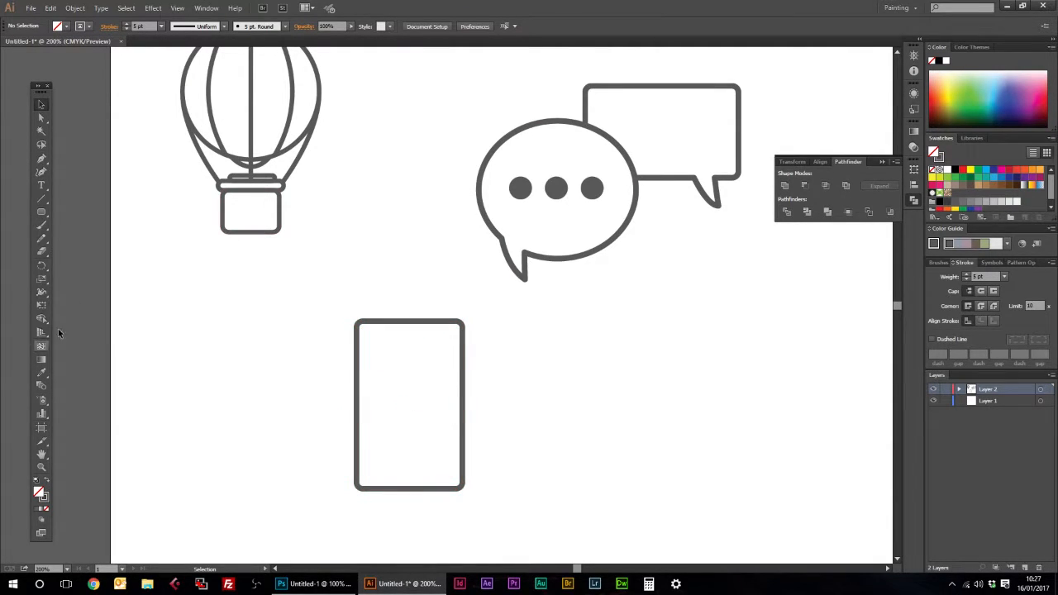
Draw a circle about 2.8 mm wide centred near the phone's top edge, with dark grey fill and no stroke.
{"action": "left_click_drag", "start_coordinate": [41, 212], "coordinate": [76, 238]}
{"action": "left_click_drag", "start_coordinate": [407, 333], "coordinate": [411, 337]}
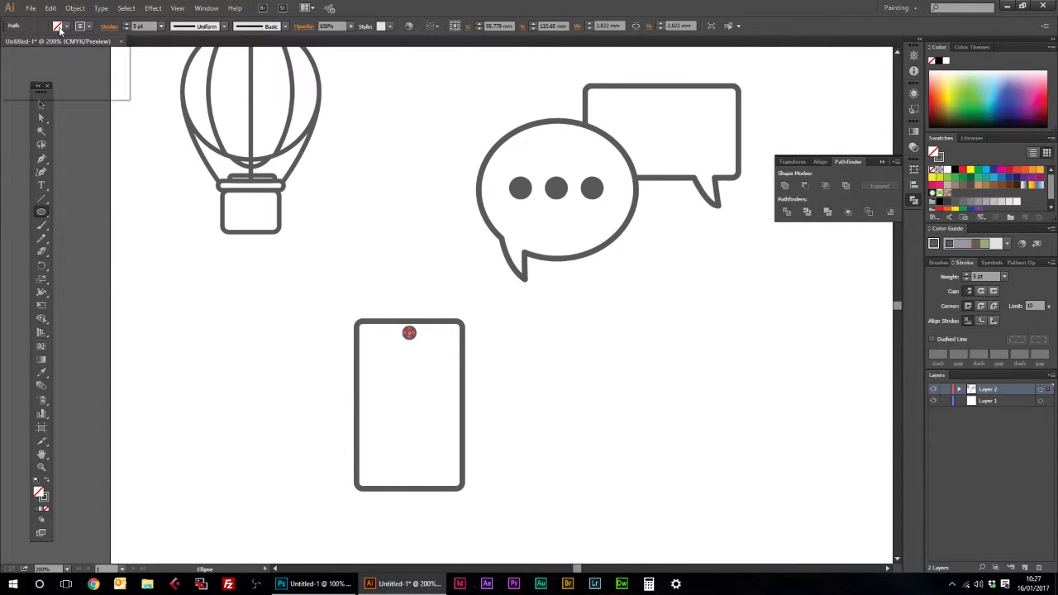
{"action": "left_click", "coordinate": [59, 27]}
{"action": "left_click", "coordinate": [32, 77]}
{"action": "left_click", "coordinate": [85, 28]}
{"action": "left_click", "coordinate": [8, 46]}
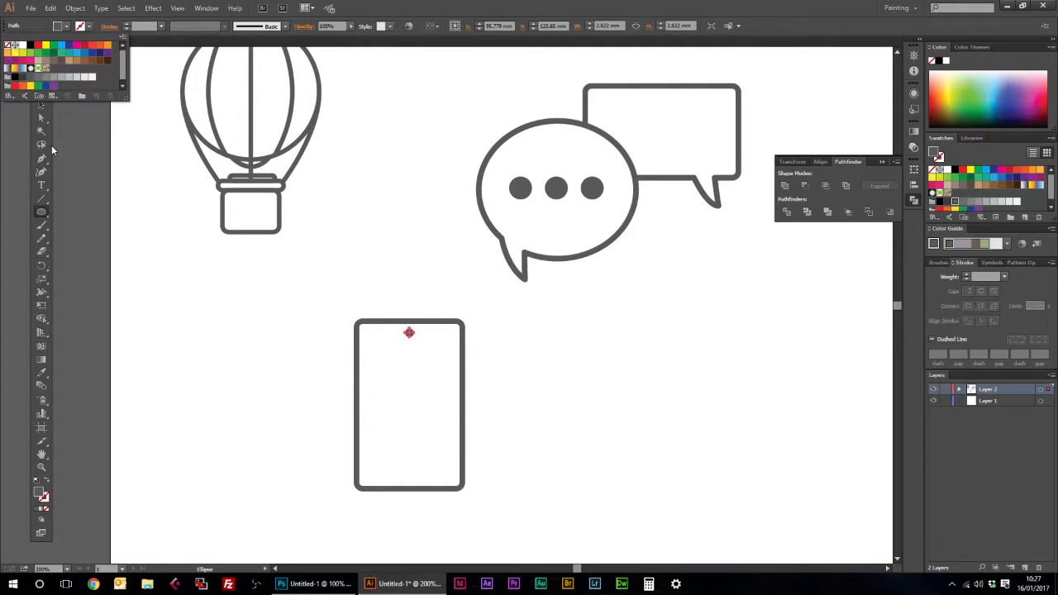
{"action": "left_click", "coordinate": [51, 145]}
{"action": "left_click", "coordinate": [41, 105]}
{"action": "left_click", "coordinate": [287, 395]}
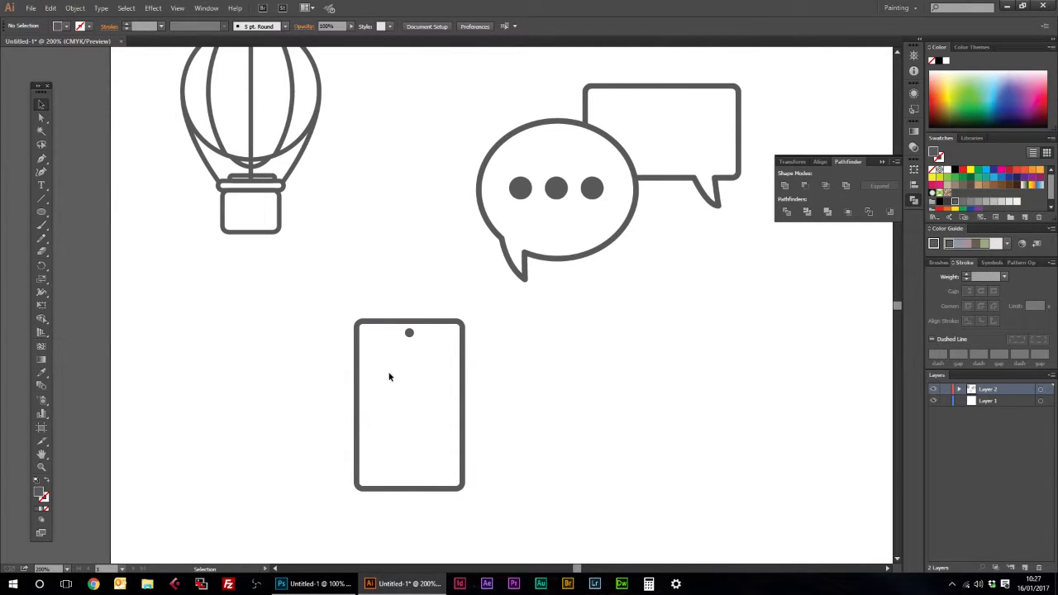
Draw a home button circle about 4.9 mm wide near the phone's bottom edge and copy the phone outline's stroke style to it.
{"action": "left_click", "coordinate": [41, 212]}
{"action": "left_click_drag", "start_coordinate": [410, 477], "coordinate": [418, 485]}
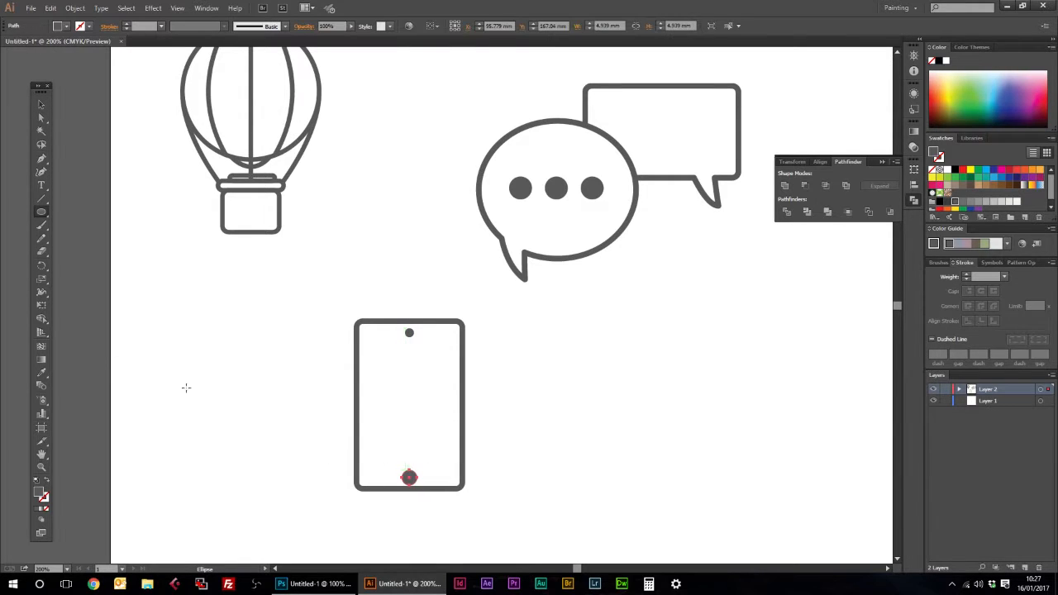
{"action": "key", "text": "i"}
{"action": "left_click", "coordinate": [359, 416]}
{"action": "left_click", "coordinate": [40, 105]}
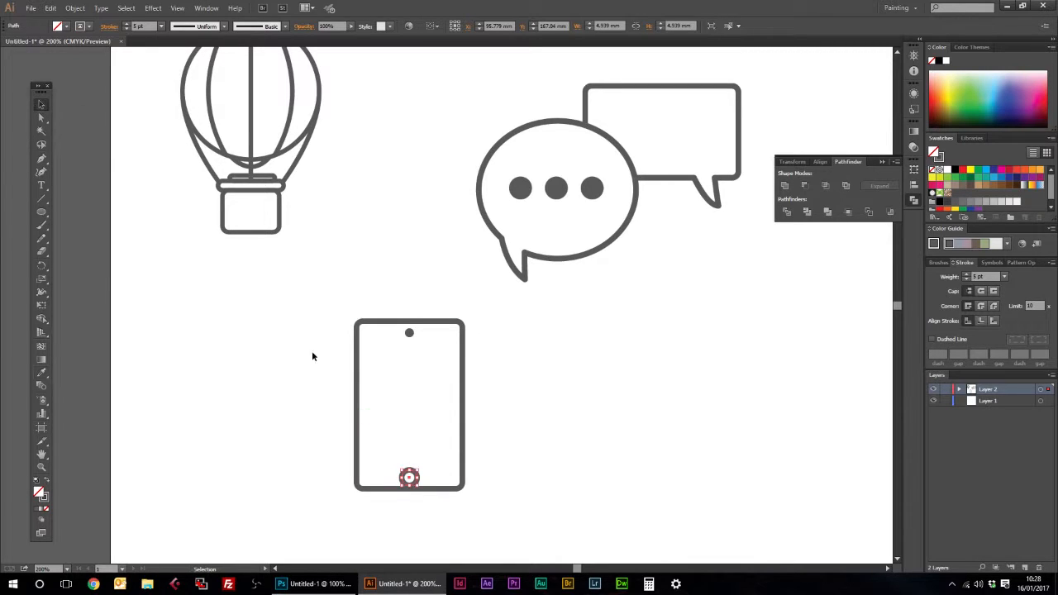
{"action": "left_click", "coordinate": [268, 409]}
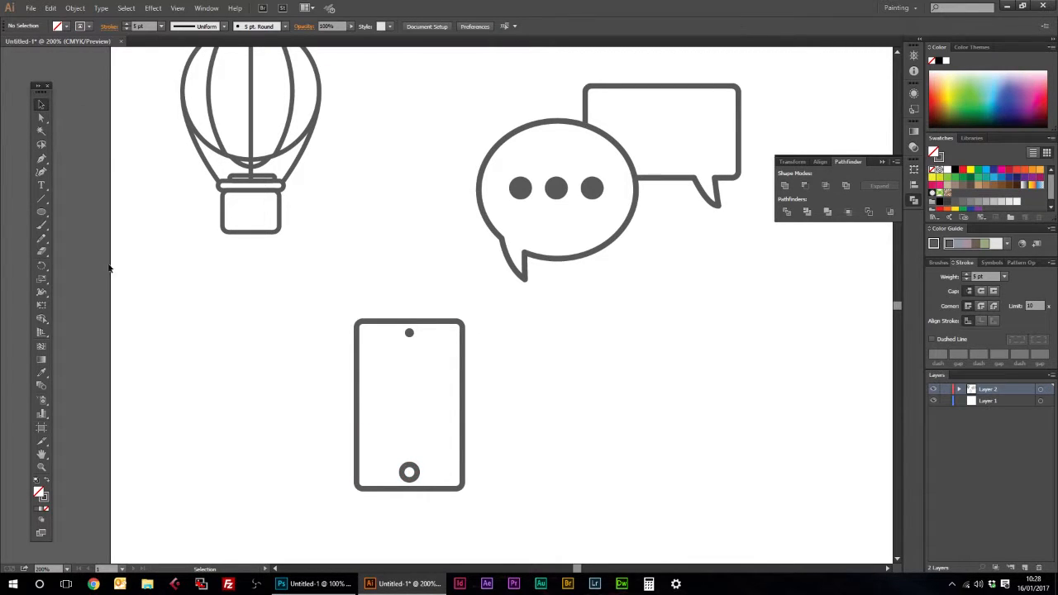
Offset the phone body outline by -4 mm to create an inner rectangle for the screen.
{"action": "left_click", "coordinate": [465, 398]}
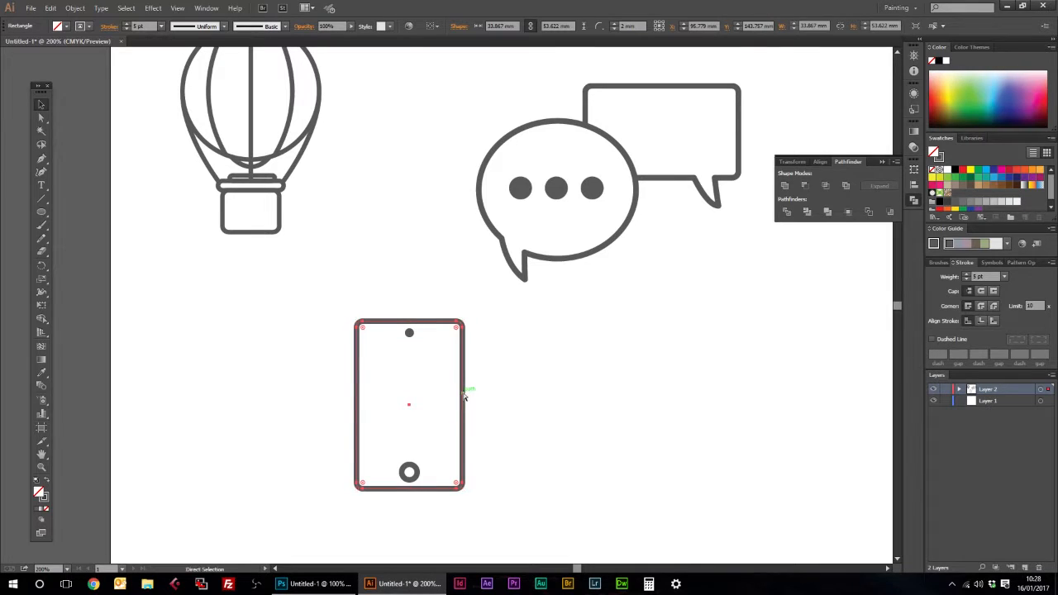
{"action": "left_click", "coordinate": [74, 8]}
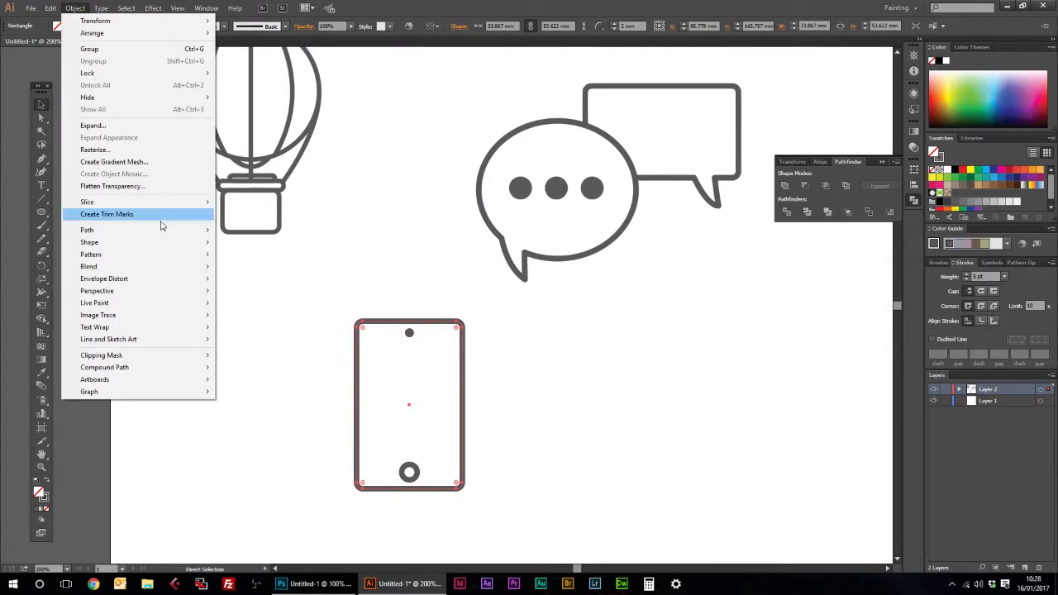
{"action": "mouse_move", "coordinate": [179, 231]}
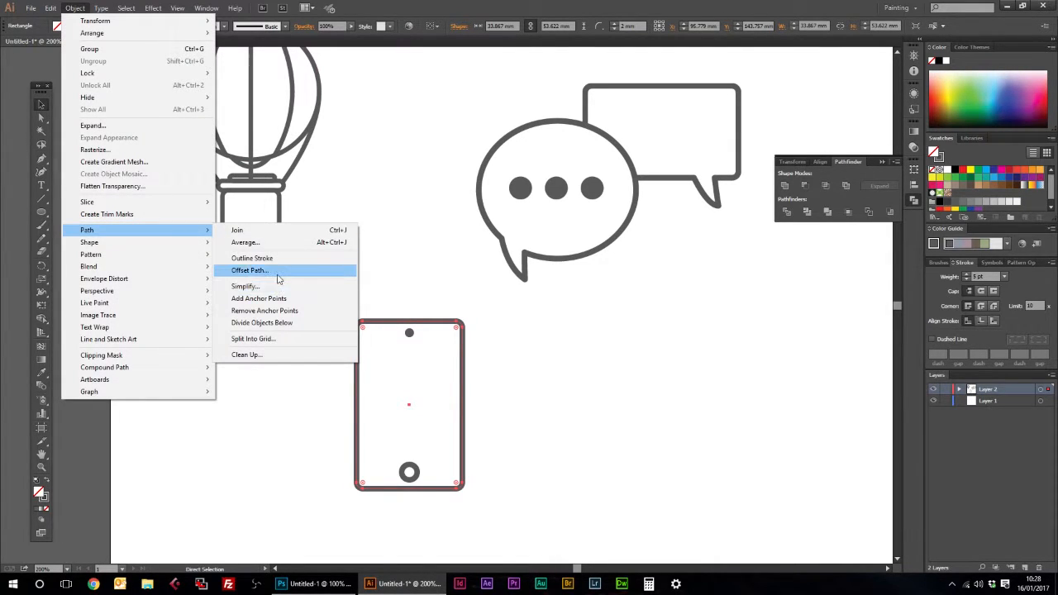
{"action": "left_click", "coordinate": [249, 270]}
{"action": "left_click", "coordinate": [714, 372]}
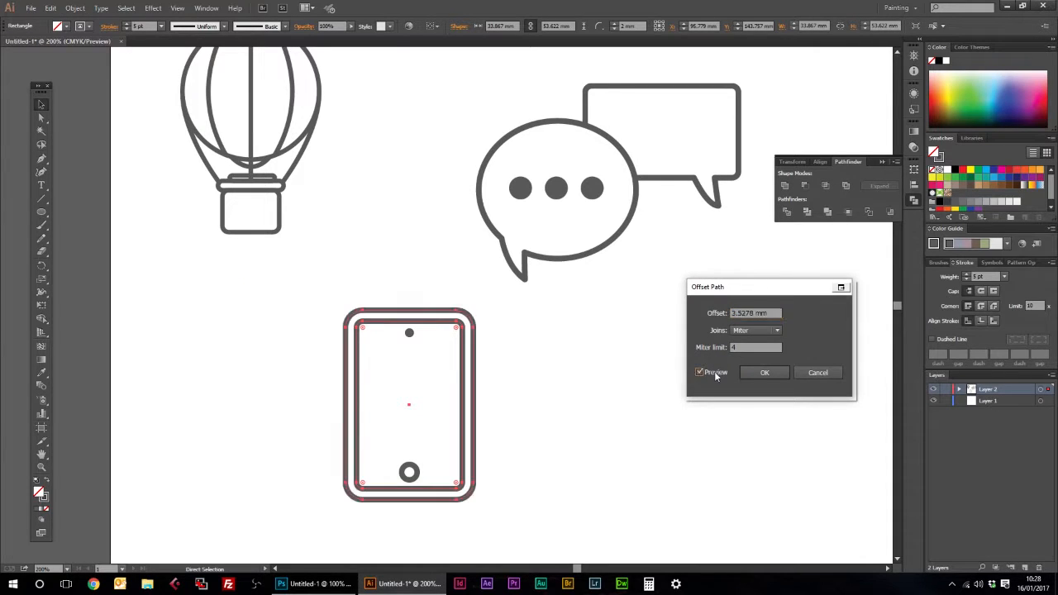
{"action": "left_click", "coordinate": [771, 312]}
{"action": "type", "text": "-4"}
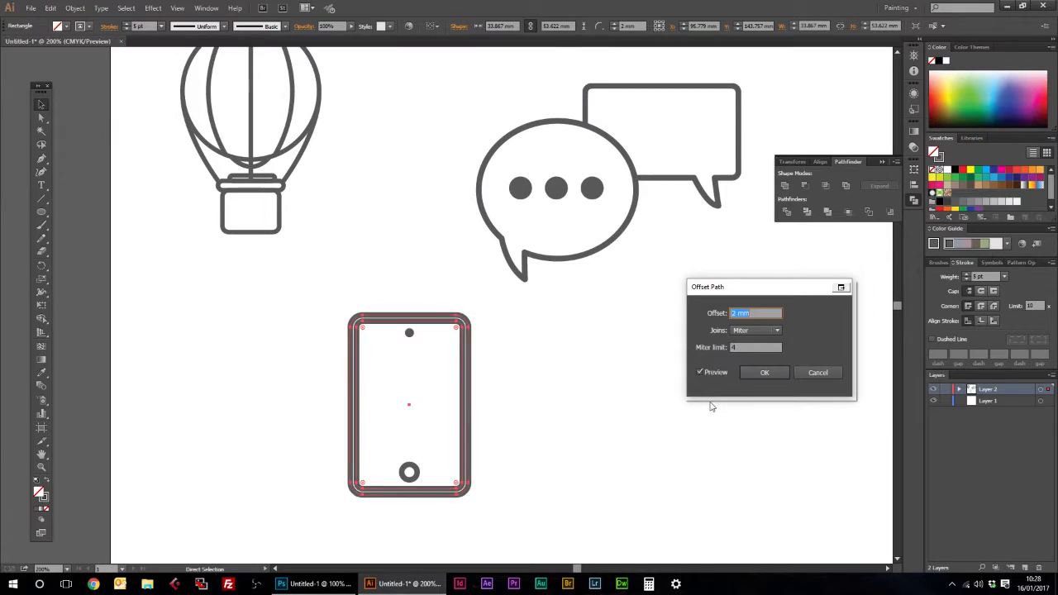
{"action": "key", "text": "Down"}
{"action": "key", "text": "Down"}
{"action": "key", "text": "Down"}
{"action": "key", "text": "Down"}
{"action": "key", "text": "Down"}
{"action": "key", "text": "Down"}
{"action": "key", "text": "Down"}
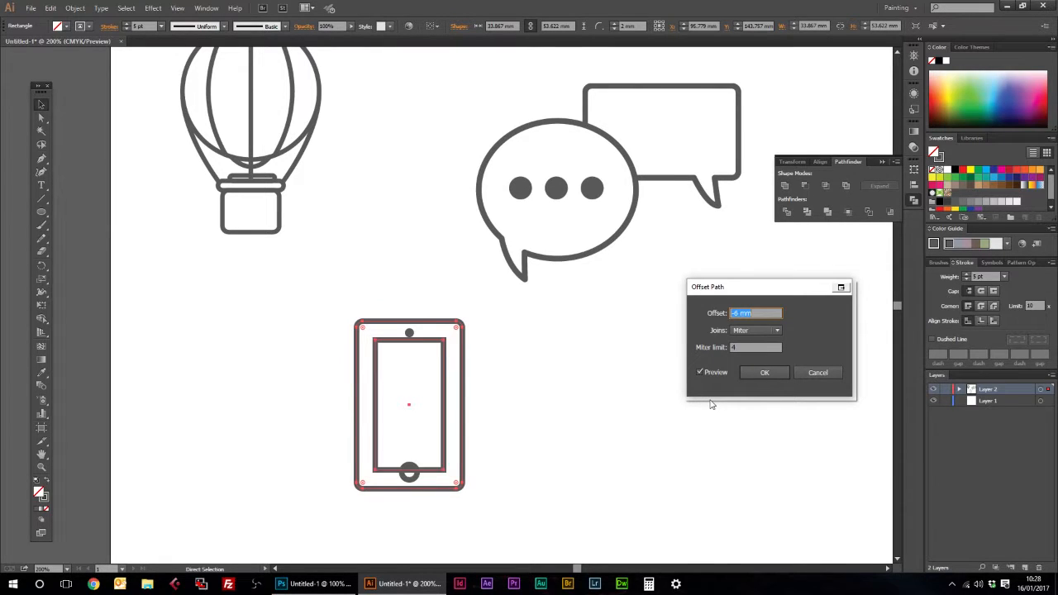
{"action": "key", "text": "Up"}
{"action": "key", "text": "Up"}
{"action": "key", "text": "Up"}
{"action": "key", "text": "Up"}
{"action": "key", "text": "Up"}
{"action": "key", "text": "Up"}
{"action": "key", "text": "Up"}
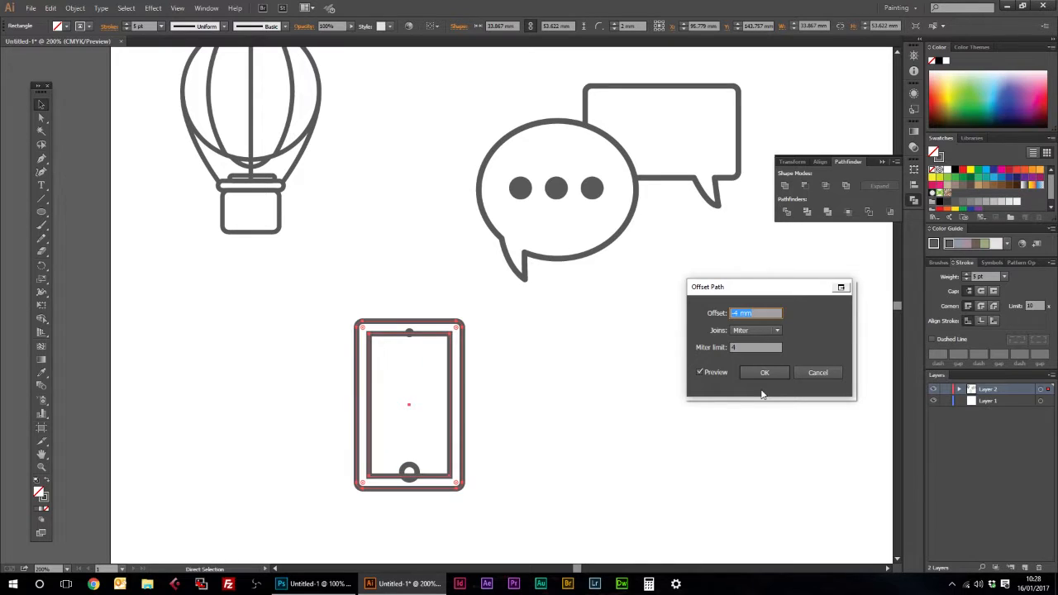
{"action": "left_click", "coordinate": [765, 372]}
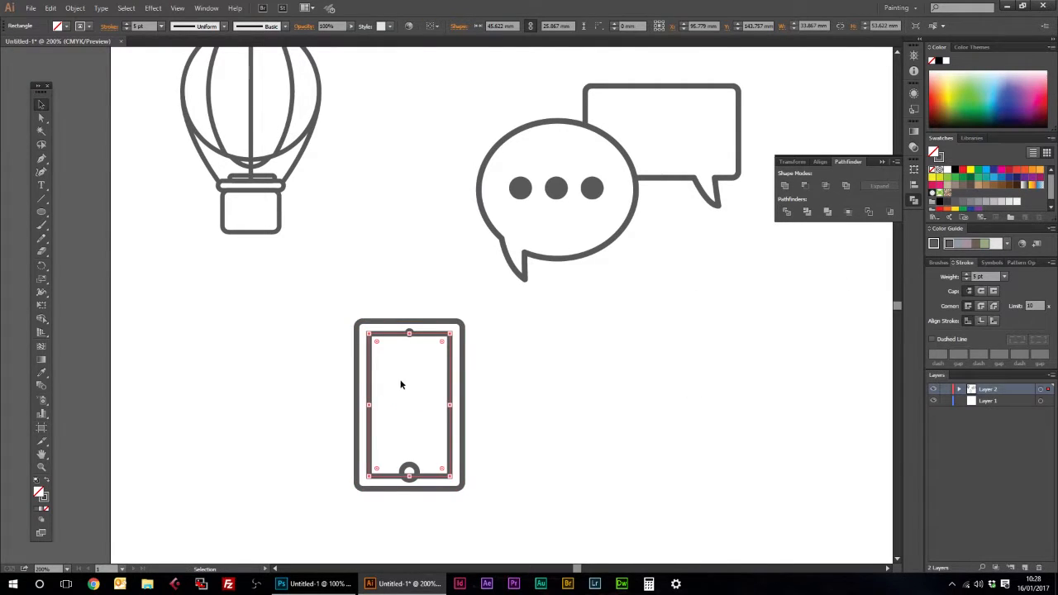
Round the inner screen rectangle's corners by about 3 mm and shorten it at both ends to clear the camera dot and home button.
{"action": "left_click_drag", "start_coordinate": [377, 339], "coordinate": [380, 346]}
{"action": "left_click", "coordinate": [553, 413]}
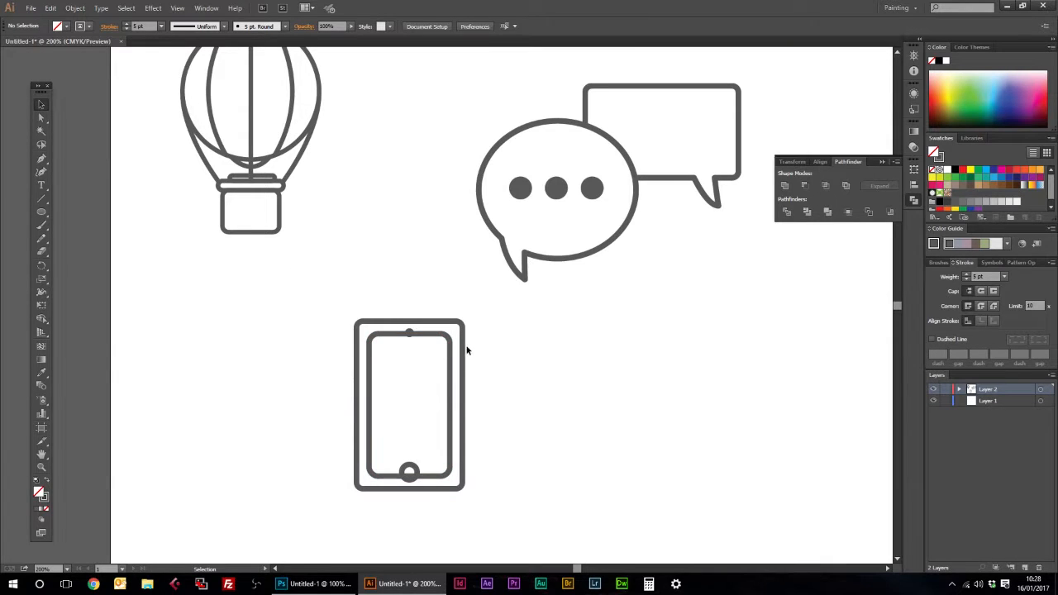
{"action": "left_click", "coordinate": [436, 339]}
{"action": "left_click_drag", "start_coordinate": [409, 334], "coordinate": [410, 345]}
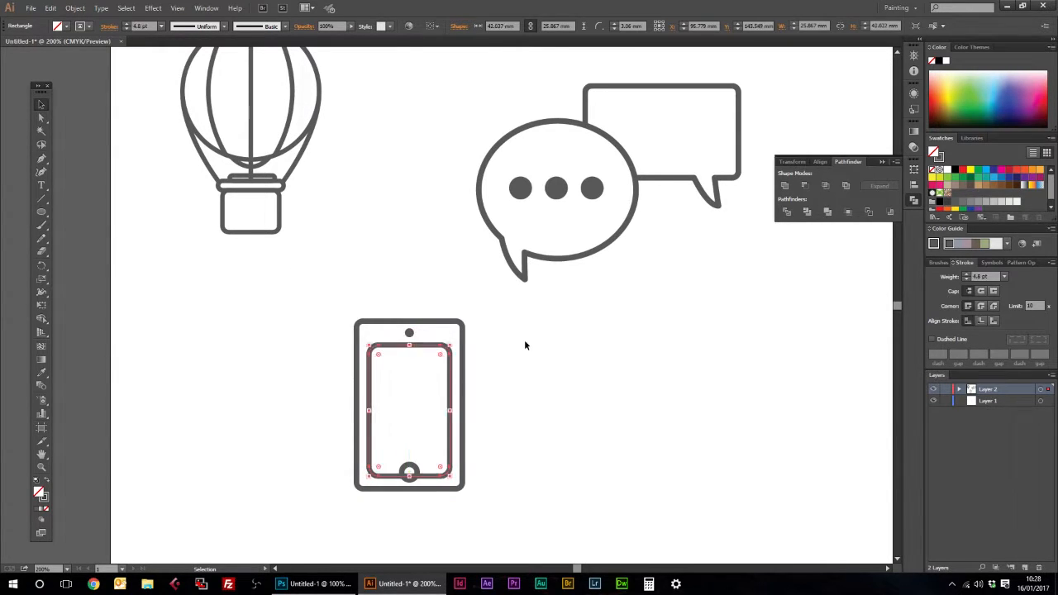
{"action": "left_click", "coordinate": [524, 342]}
{"action": "left_click", "coordinate": [436, 477]}
{"action": "left_click_drag", "start_coordinate": [409, 477], "coordinate": [409, 457]}
{"action": "left_click", "coordinate": [527, 474]}
Try to lengthen the phone icon by stretching it downward, and undo each attempt.
{"action": "scroll", "coordinate": [487, 509], "scroll_direction": "down", "scroll_amount": 2}
{"action": "left_click_drag", "start_coordinate": [496, 467], "coordinate": [263, 265]}
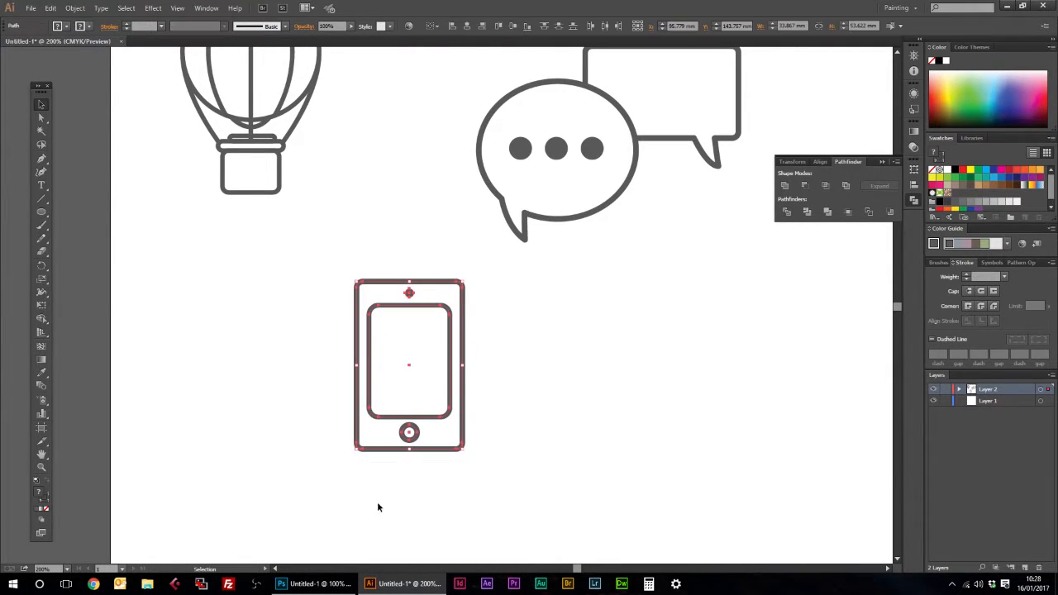
{"action": "left_click_drag", "start_coordinate": [411, 451], "coordinate": [409, 516]}
{"action": "left_click", "coordinate": [600, 446]}
{"action": "key", "text": "ctrl+z"}
{"action": "left_click", "coordinate": [551, 427]}
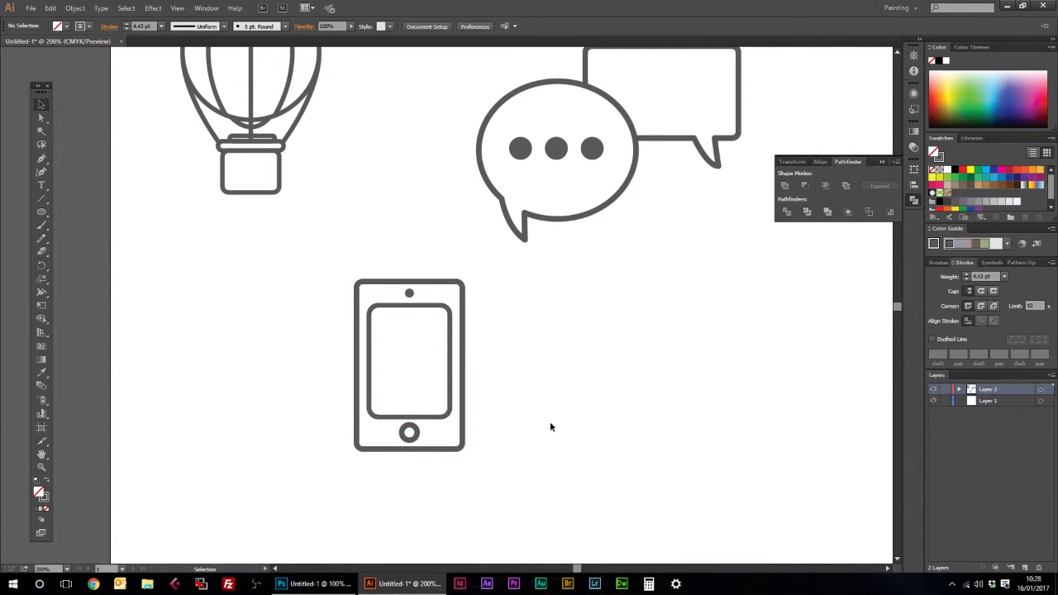
{"action": "left_click", "coordinate": [409, 451]}
{"action": "left_click_drag", "start_coordinate": [409, 451], "coordinate": [409, 511]}
{"action": "key", "text": "ctrl+z"}
Lengthen the phone body downward together with its home button, and extend the screen to about 42 mm tall between camera dot and button.
{"action": "mouse_move", "coordinate": [411, 453]}
{"action": "left_mouse_down"}
{"action": "mouse_move", "coordinate": [411, 468]}
{"action": "mouse_move", "coordinate": [405, 455]}
{"action": "left_mouse_up"}
{"action": "left_click", "coordinate": [504, 460]}
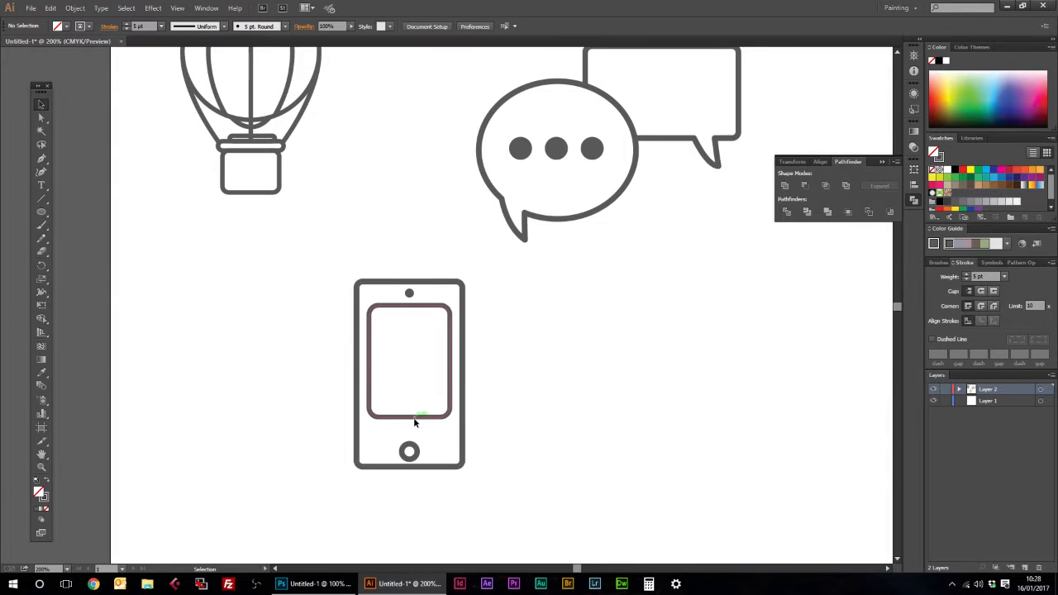
{"action": "left_click", "coordinate": [414, 420]}
{"action": "left_click_drag", "start_coordinate": [411, 418], "coordinate": [414, 437]}
{"action": "left_click", "coordinate": [604, 394]}
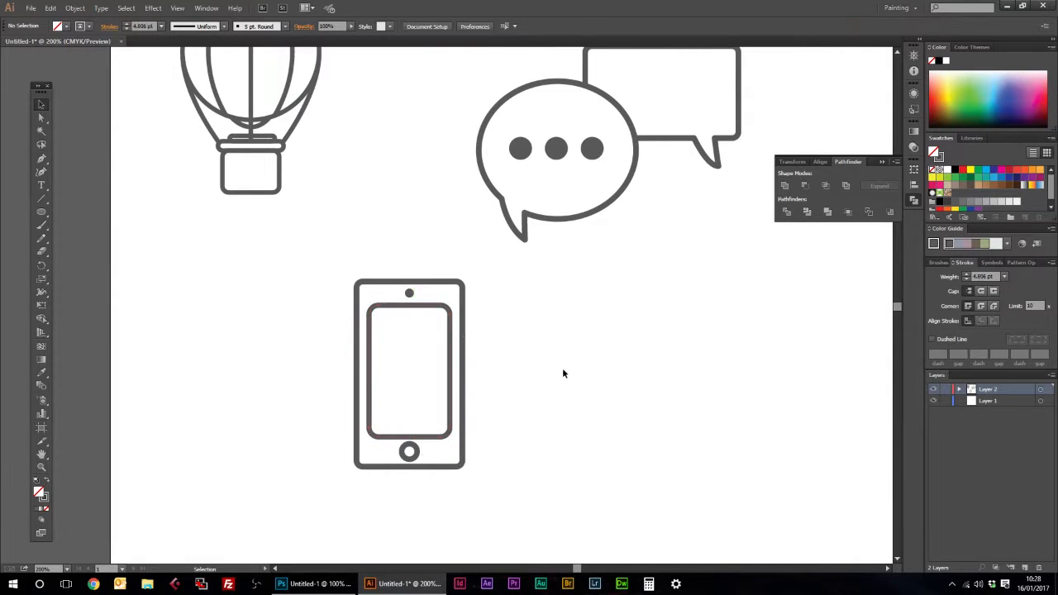
{"action": "left_click", "coordinate": [426, 311]}
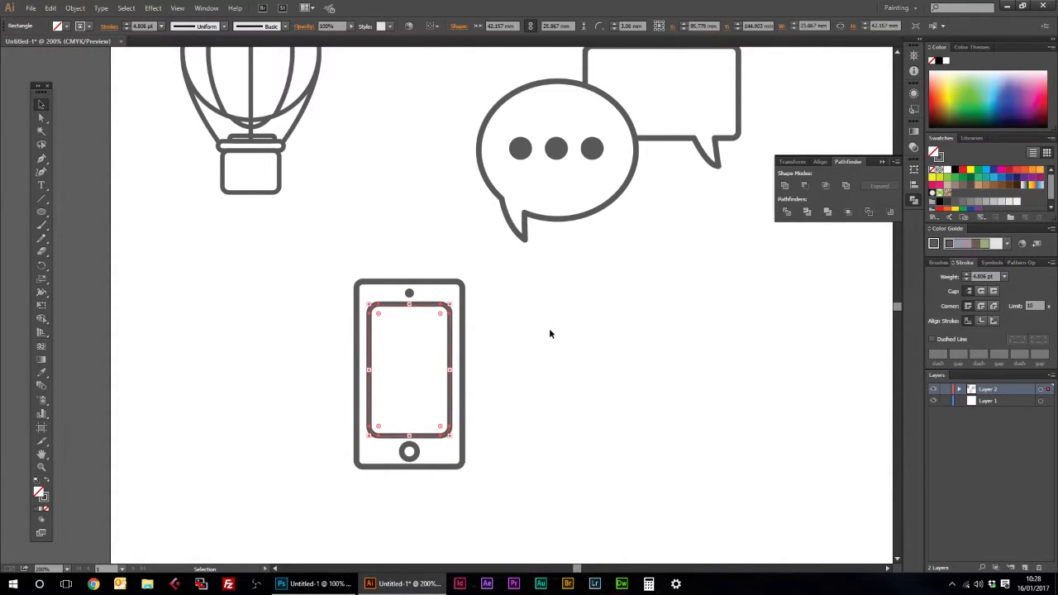
{"action": "left_click", "coordinate": [534, 367]}
Draw a small rounded rectangle about 2.1 by 7.2 mm on the upper part of the phone's left edge as a side button.
{"action": "scroll", "coordinate": [563, 386], "scroll_direction": "down", "scroll_amount": 1}
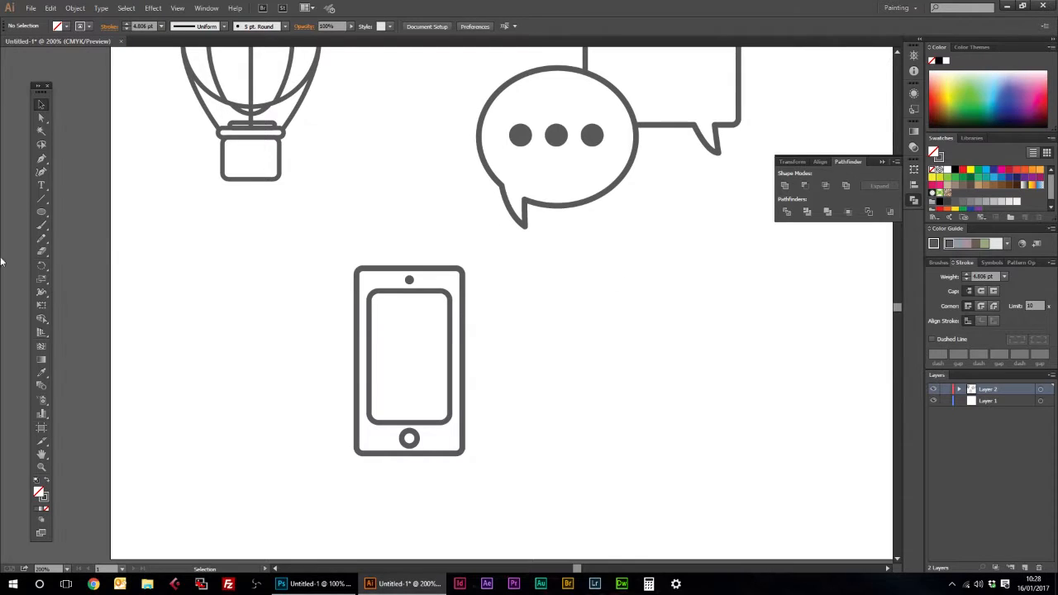
{"action": "left_click_drag", "start_coordinate": [41, 211], "coordinate": [91, 221]}
{"action": "left_click_drag", "start_coordinate": [347, 293], "coordinate": [359, 319]}
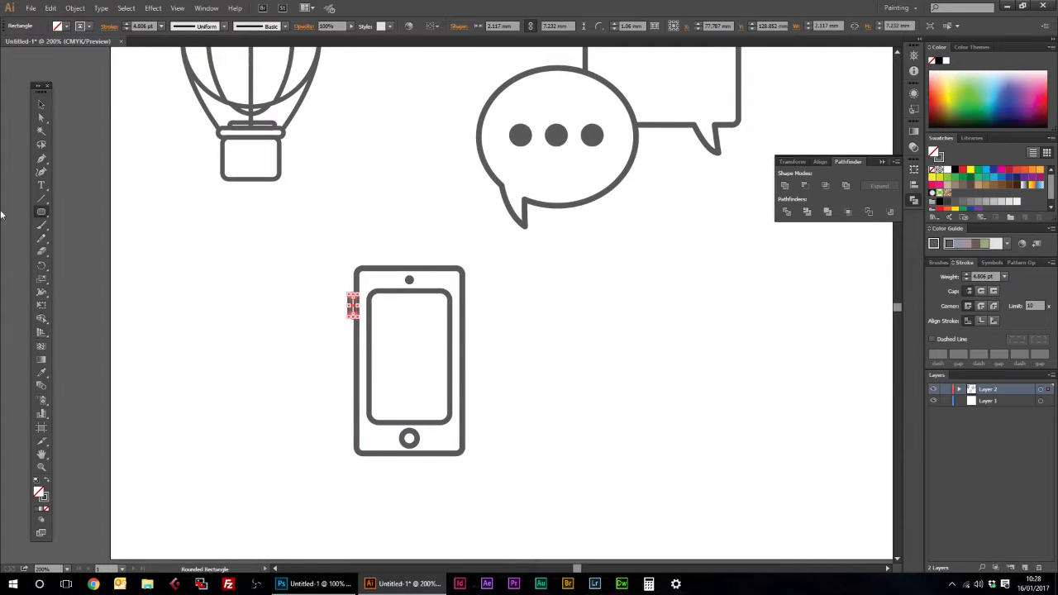
{"action": "left_click", "coordinate": [40, 105]}
{"action": "left_click", "coordinate": [387, 335]}
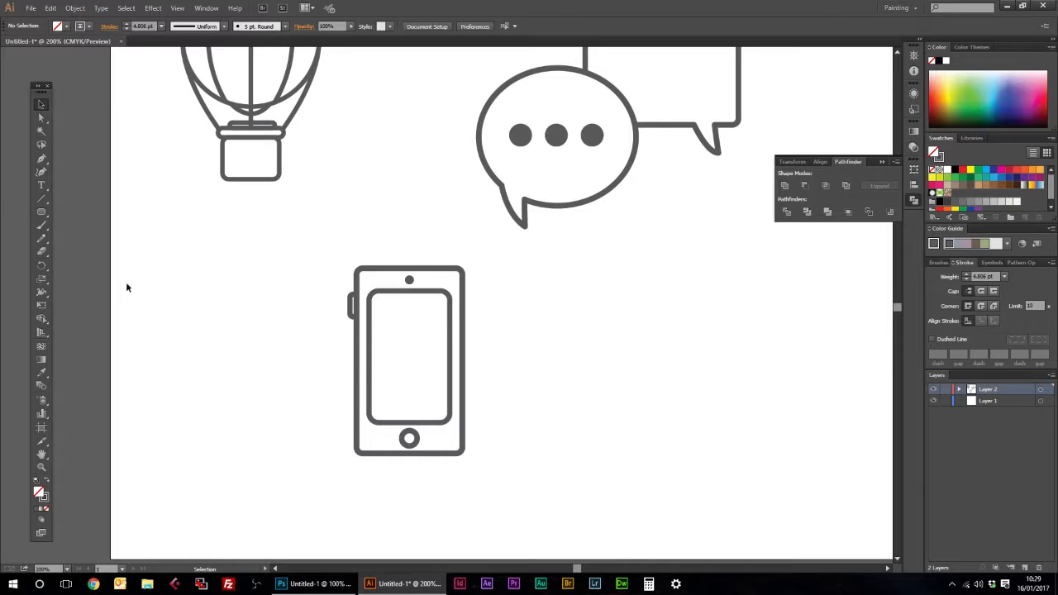
Duplicate the side button just below the original and shorten the copy to about 3.6 mm tall.
{"action": "left_click_drag", "start_coordinate": [353, 316], "coordinate": [355, 353]}
{"action": "left_click", "coordinate": [278, 370]}
{"action": "left_click", "coordinate": [353, 339]}
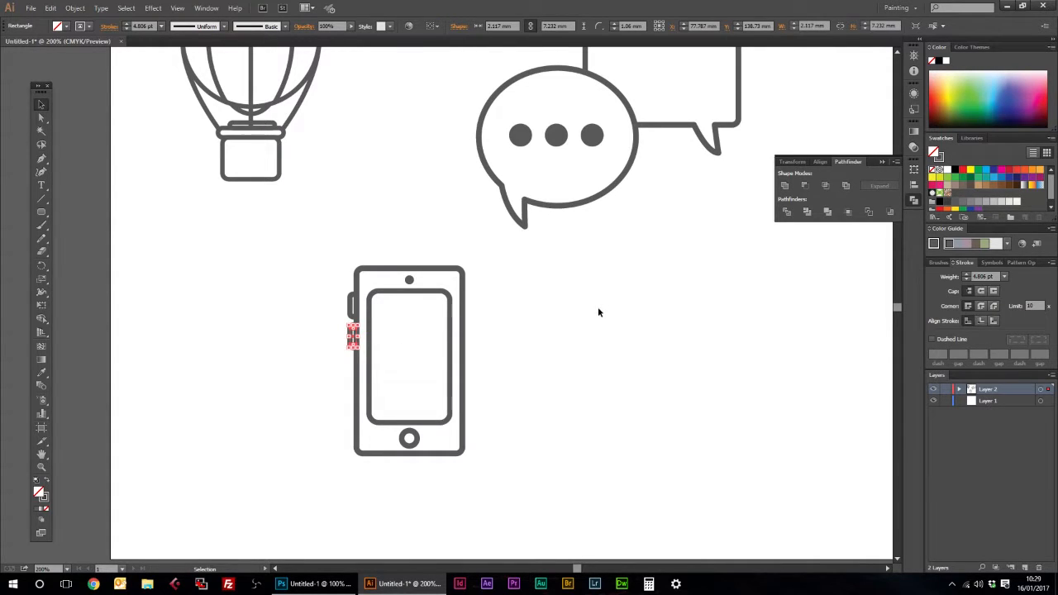
{"action": "key", "text": "ctrl+plus"}
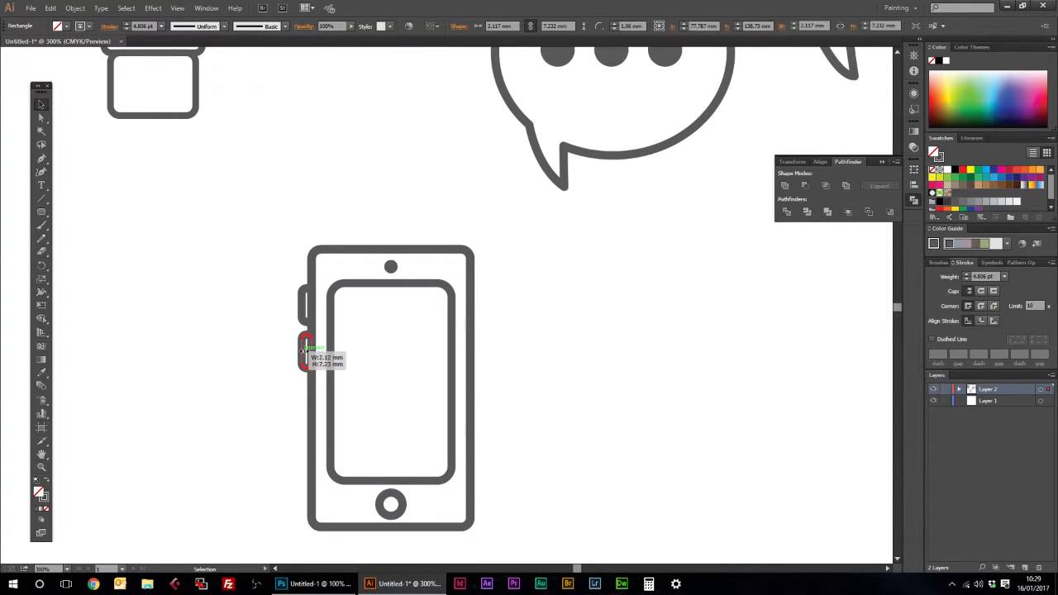
{"action": "left_click", "coordinate": [184, 364]}
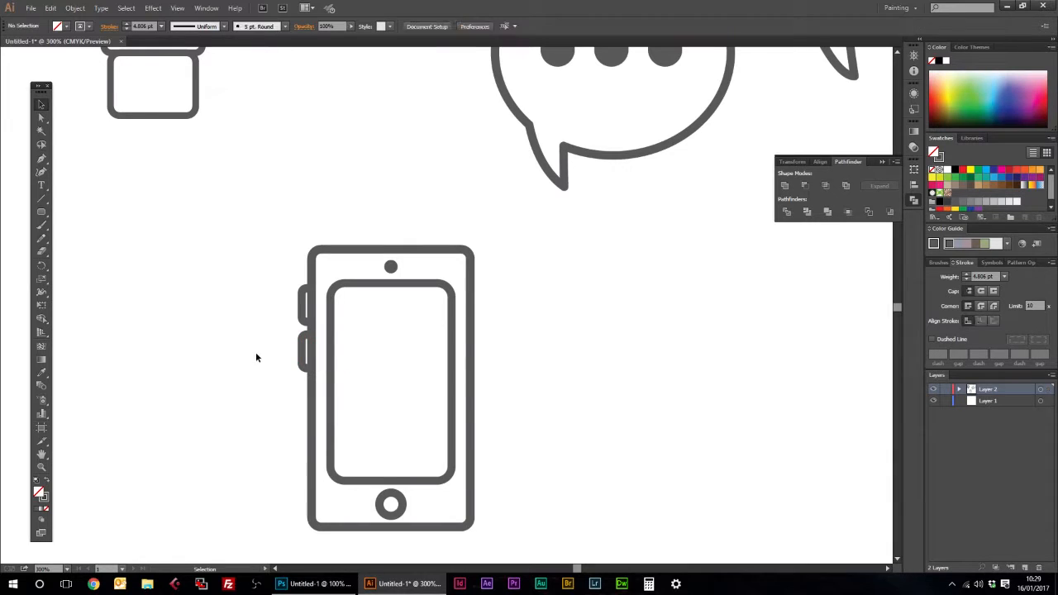
{"action": "left_click", "coordinate": [302, 355]}
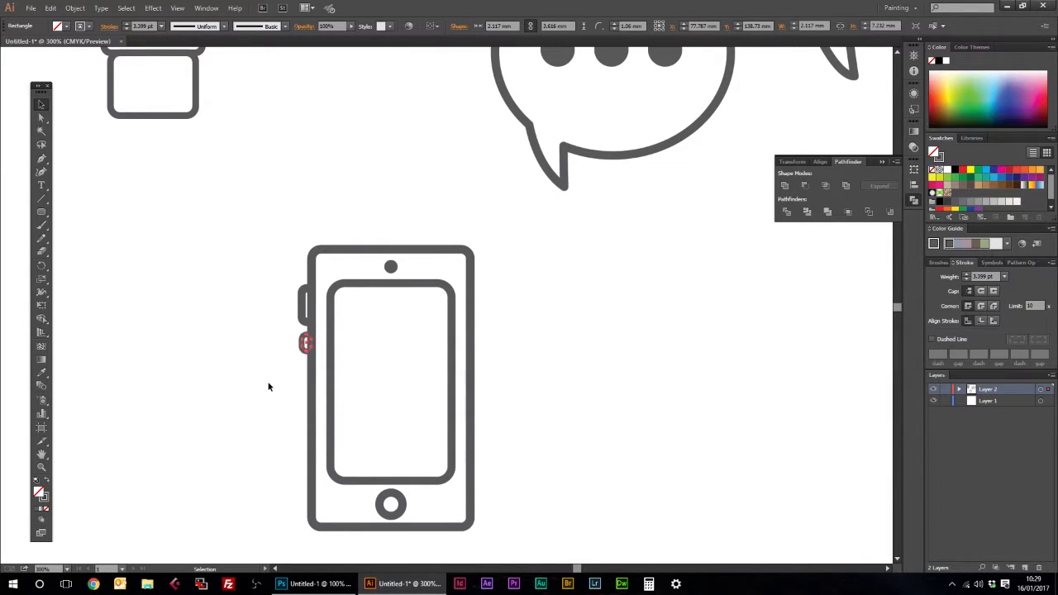
{"action": "left_click", "coordinate": [229, 340]}
Nudge the home button, screen and camera dot slightly upward to even out the spacing inside the phone body.
{"action": "key", "text": "ctrl+minus"}
{"action": "key", "text": "ctrl+minus"}
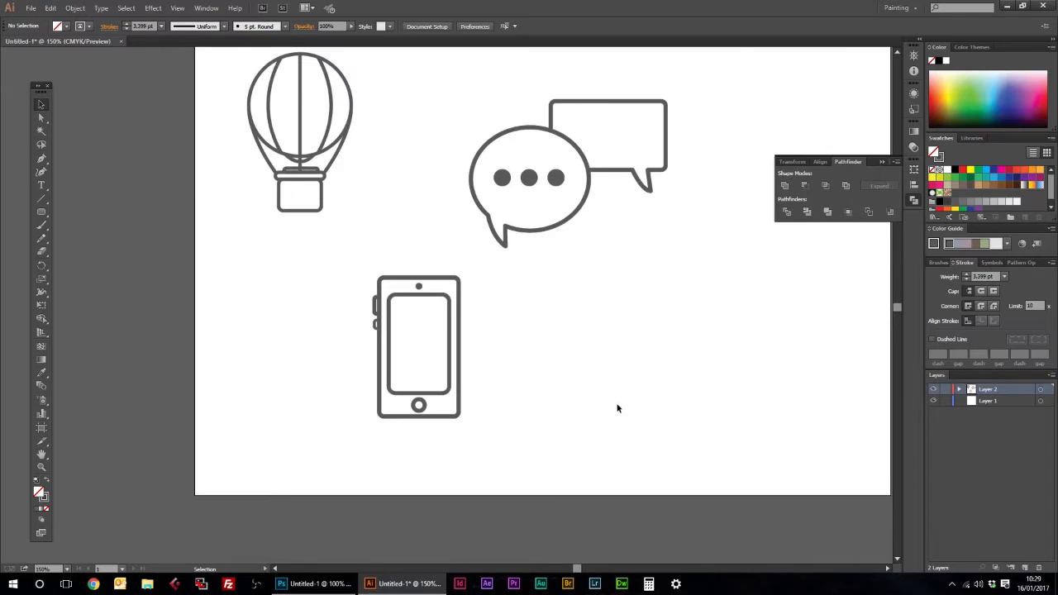
{"action": "key", "text": "ctrl+plus"}
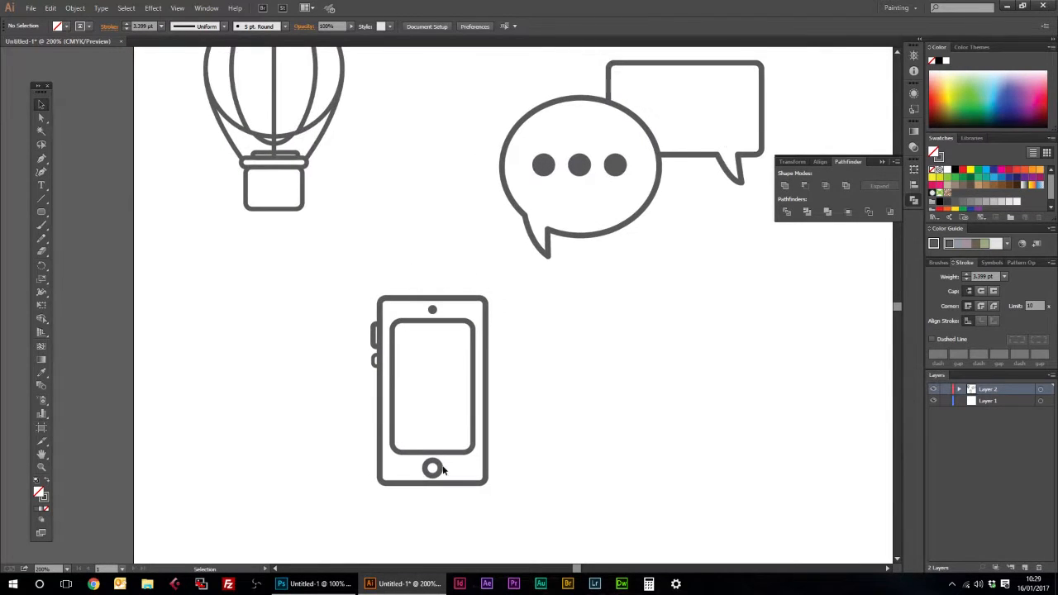
{"action": "left_click", "coordinate": [442, 470]}
{"action": "left_click", "coordinate": [619, 448]}
{"action": "left_click", "coordinate": [463, 324]}
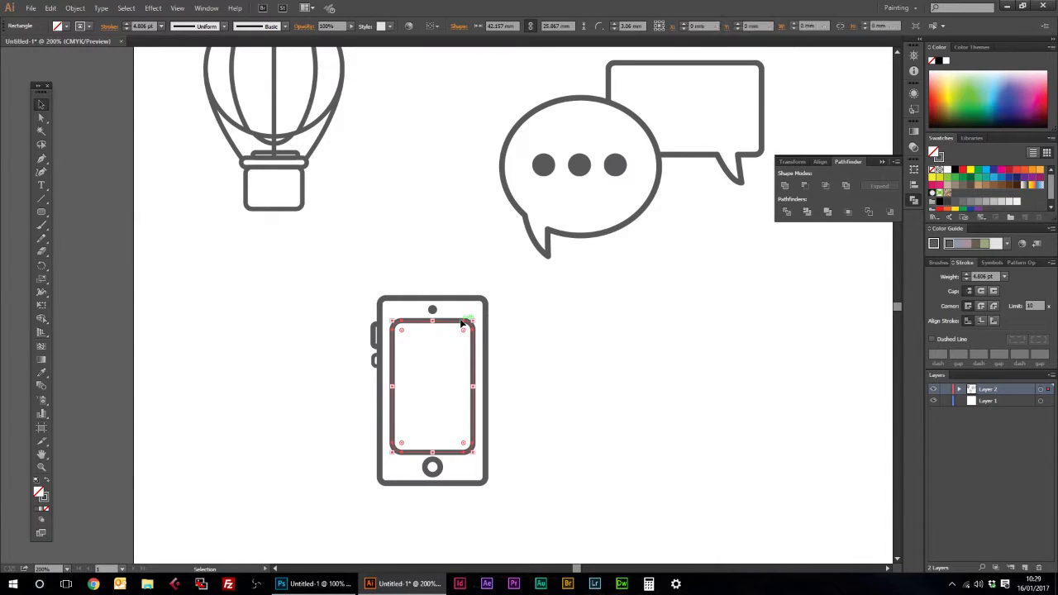
{"action": "left_click", "coordinate": [542, 331]}
{"action": "left_click", "coordinate": [433, 311]}
{"action": "left_click", "coordinate": [524, 315]}
{"action": "left_click", "coordinate": [463, 323]}
{"action": "left_click", "coordinate": [547, 339]}
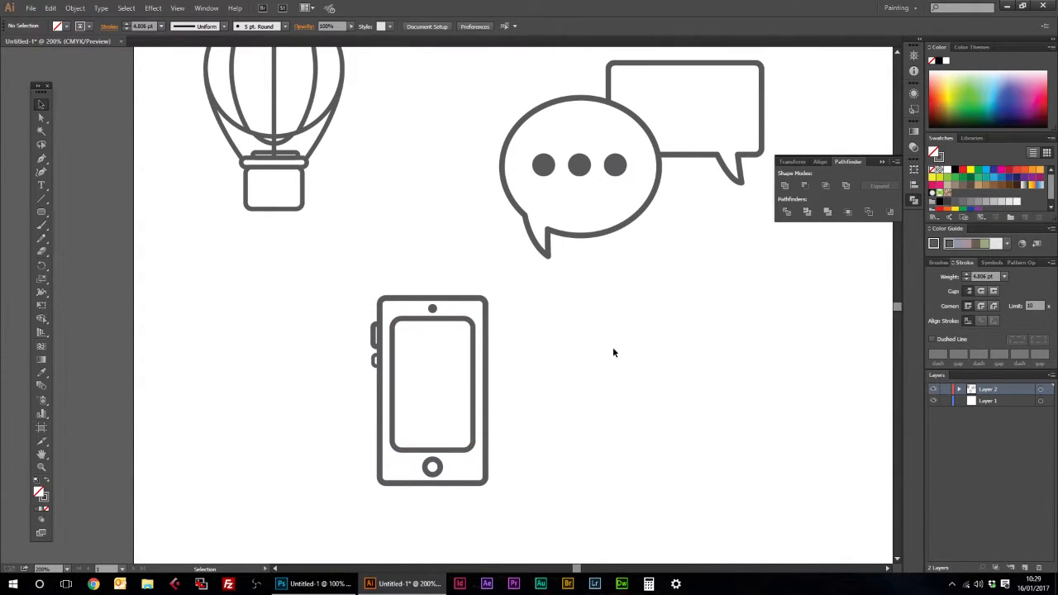
Expand all parts of the phone icon so their strokes become filled shapes.
{"action": "scroll", "coordinate": [608, 352], "scroll_direction": "down", "scroll_amount": 1}
{"action": "scroll", "coordinate": [531, 376], "scroll_direction": "down", "scroll_amount": 1}
{"action": "left_click_drag", "start_coordinate": [546, 418], "coordinate": [493, 445]}
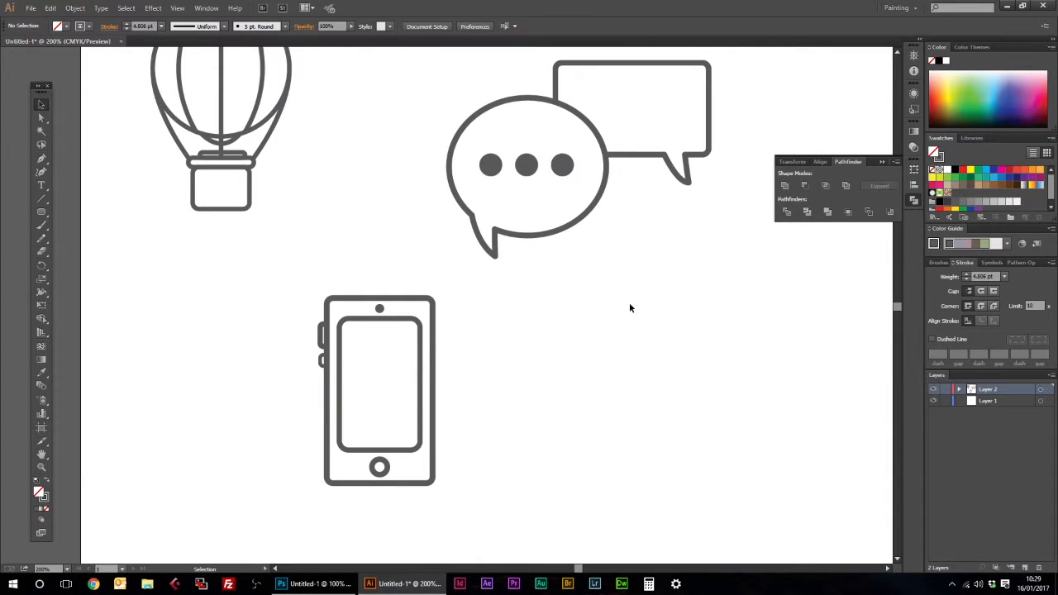
{"action": "key", "text": "ctrl+minus"}
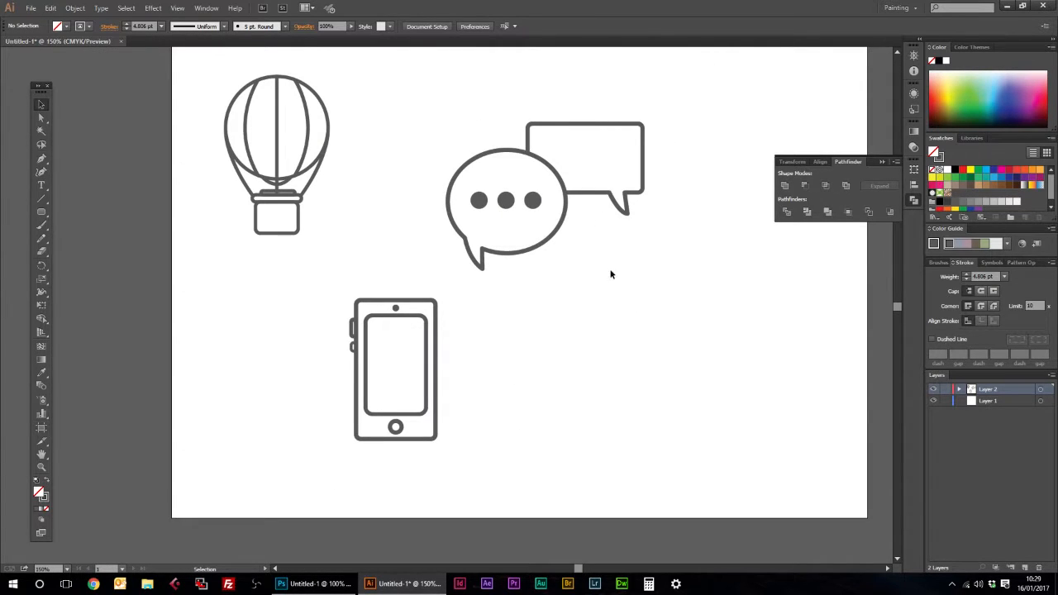
{"action": "left_click_drag", "start_coordinate": [634, 280], "coordinate": [634, 319]}
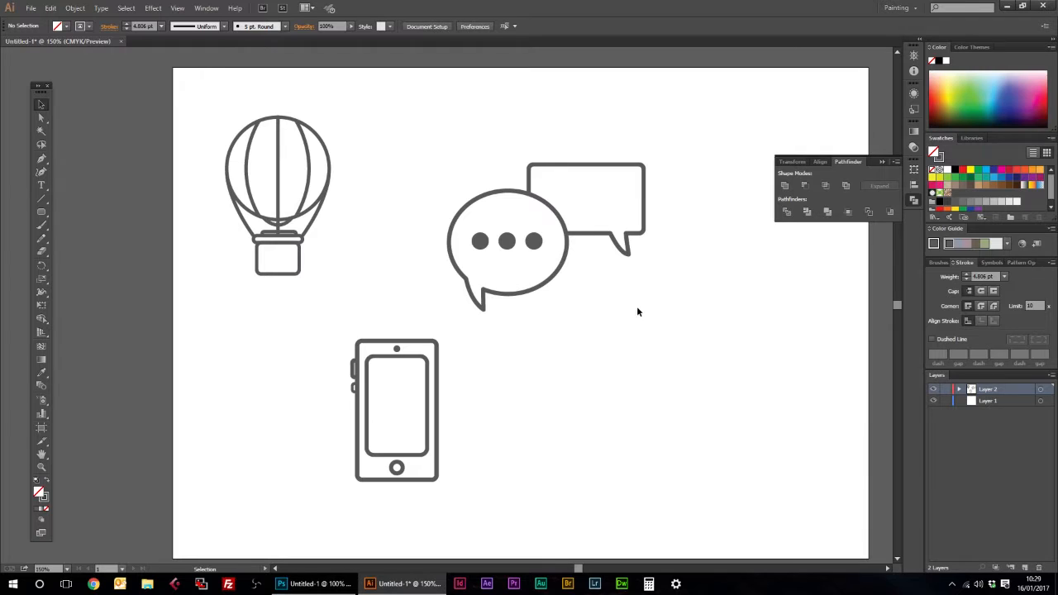
{"action": "left_click_drag", "start_coordinate": [427, 441], "coordinate": [345, 323]}
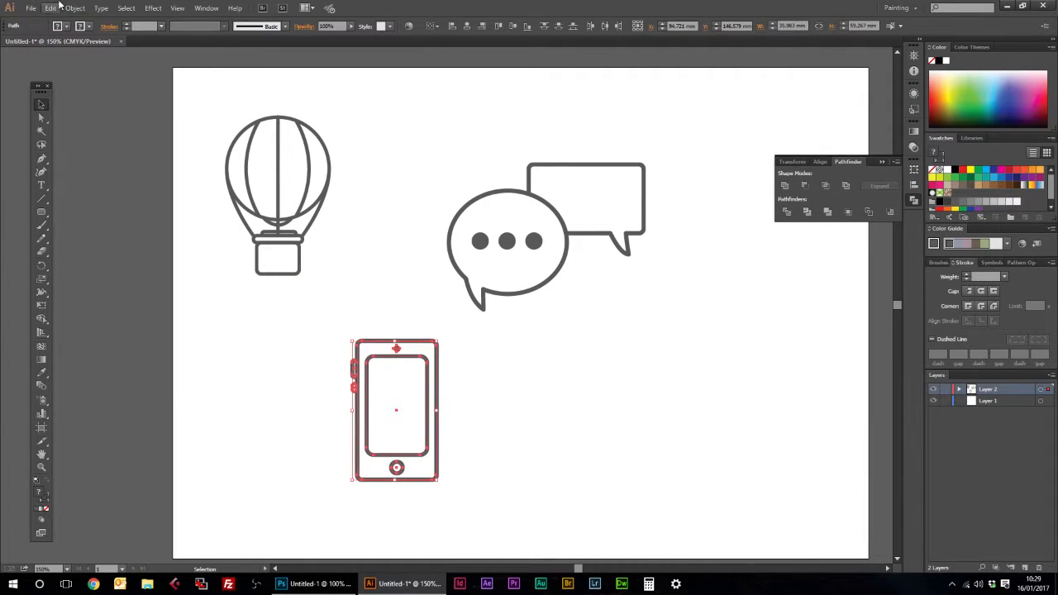
{"action": "left_click", "coordinate": [75, 8]}
{"action": "mouse_move", "coordinate": [123, 230]}
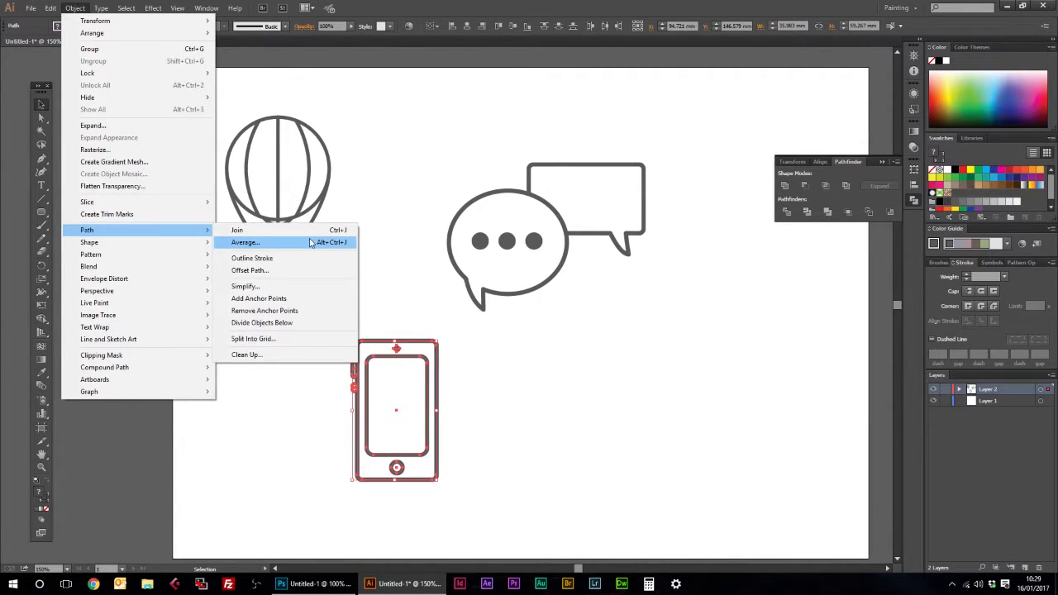
{"action": "left_click", "coordinate": [119, 129]}
{"action": "left_click", "coordinate": [503, 346]}
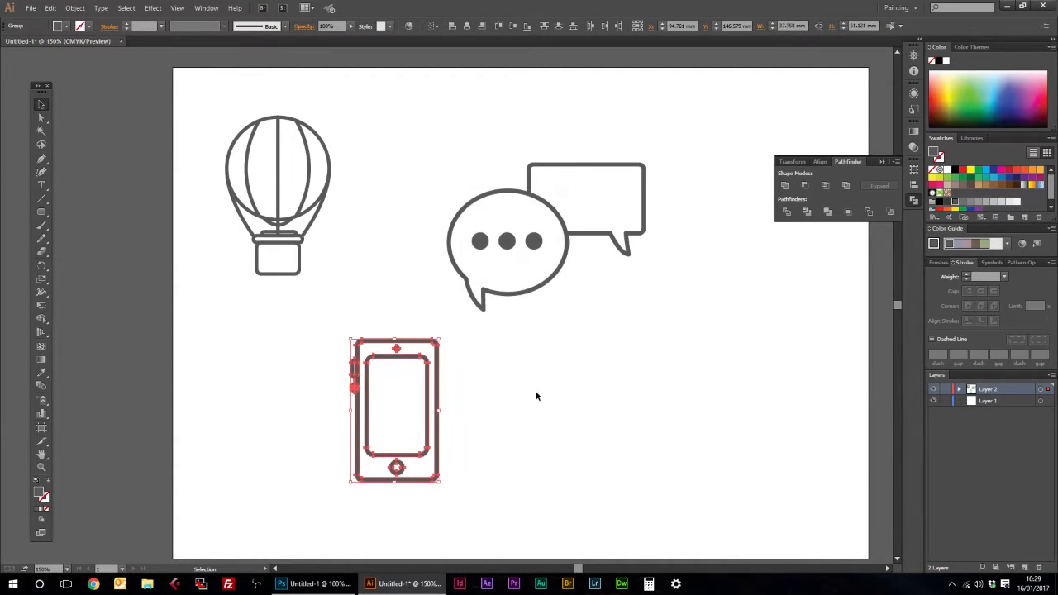
{"action": "left_click", "coordinate": [500, 483]}
Group all the expanded phone parts into one object.
{"action": "left_click_drag", "start_coordinate": [484, 477], "coordinate": [386, 360]}
{"action": "right_click", "coordinate": [386, 360]}
{"action": "left_click", "coordinate": [411, 409]}
{"action": "left_click", "coordinate": [883, 342]}
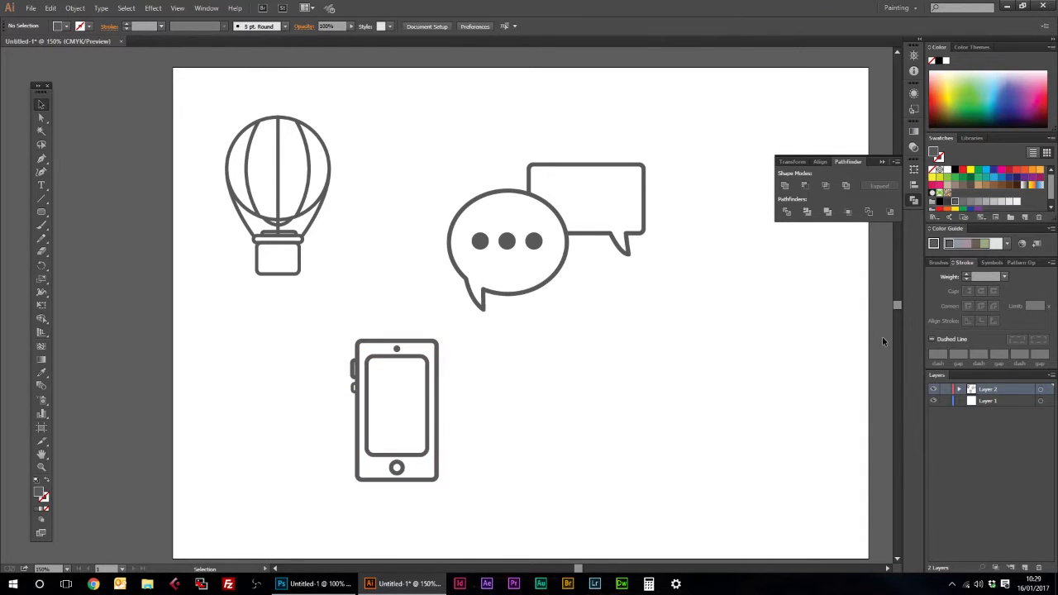
Move the phone icon and the speech bubbles icon slightly up and left, closer to the balloon.
{"action": "left_click_drag", "start_coordinate": [476, 491], "coordinate": [338, 315]}
{"action": "left_click", "coordinate": [664, 293]}
{"action": "left_click_drag", "start_coordinate": [664, 294], "coordinate": [421, 156]}
{"action": "left_click_drag", "start_coordinate": [602, 167], "coordinate": [572, 147]}
{"action": "left_click", "coordinate": [708, 249]}
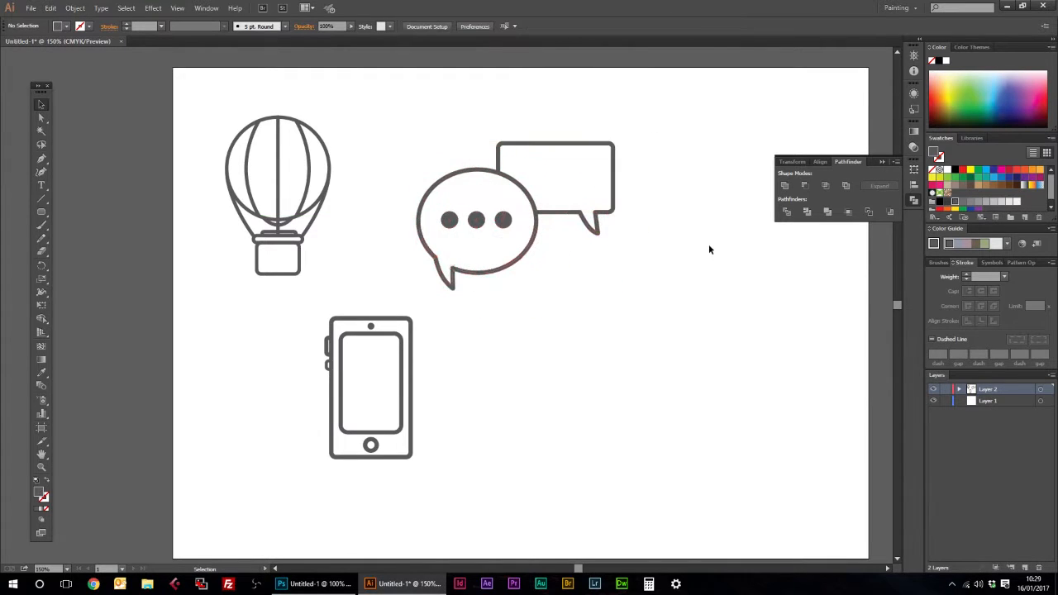
{"action": "left_click_drag", "start_coordinate": [501, 353], "coordinate": [551, 395]}
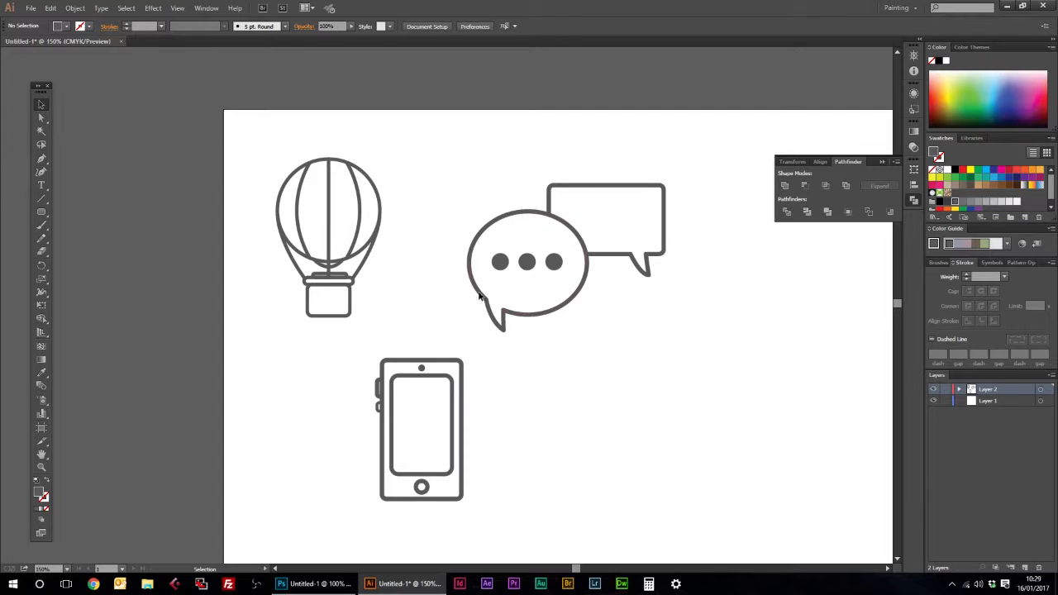
Switch to Photoshop and draw a white rectangle of about 406 × 444 px across the upper part of the canvas.
{"action": "left_click_drag", "start_coordinate": [603, 367], "coordinate": [525, 366]}
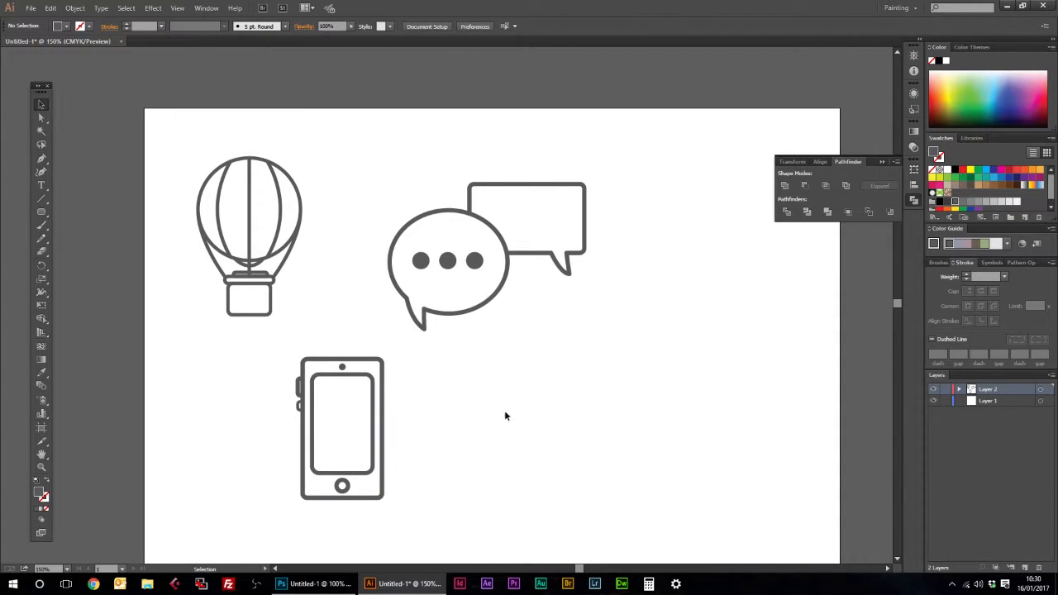
{"action": "left_click", "coordinate": [320, 586]}
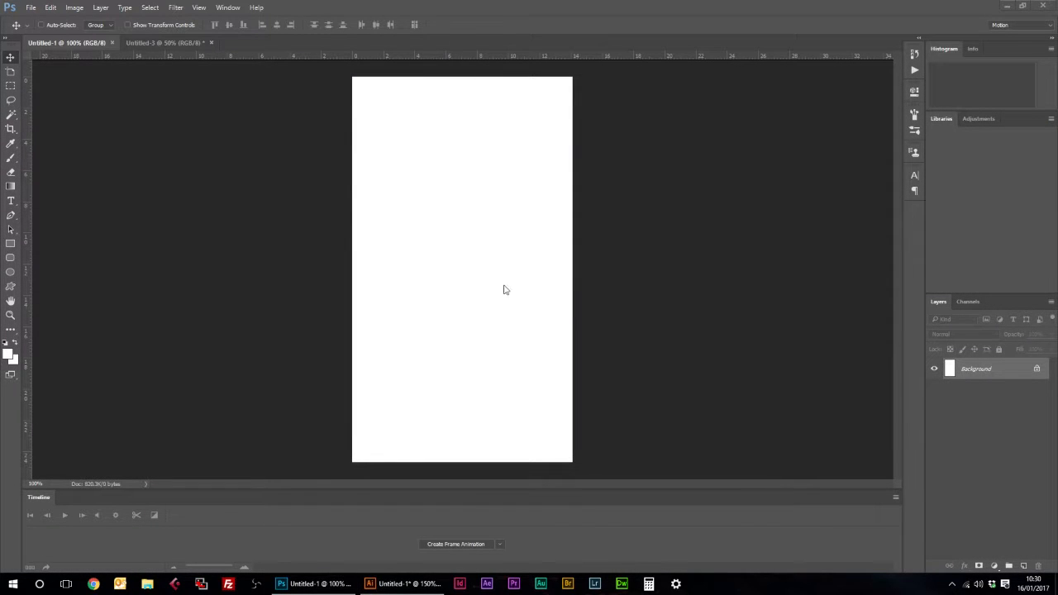
{"action": "left_click", "coordinate": [407, 584]}
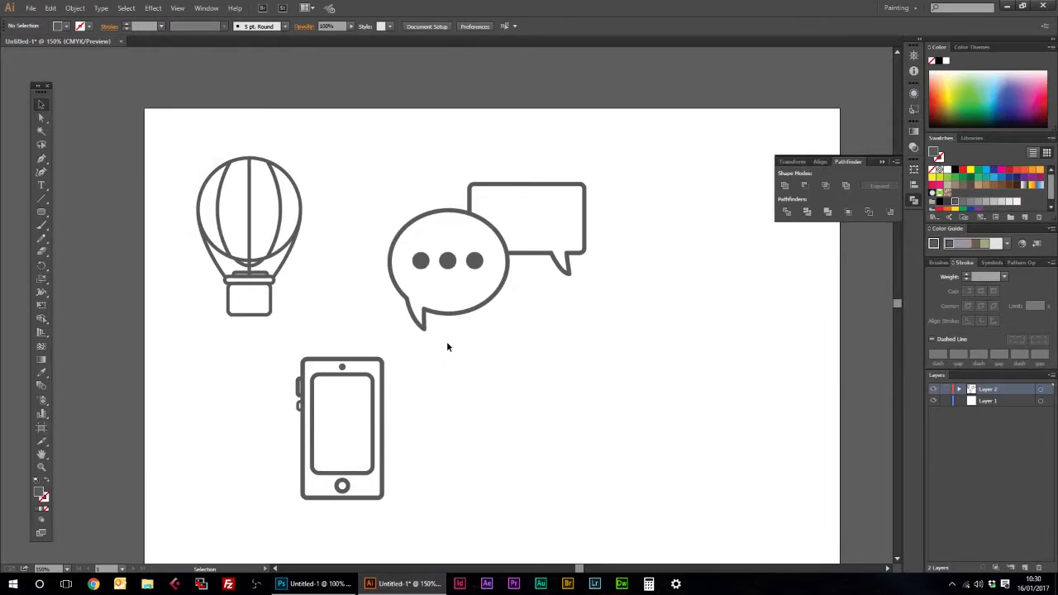
{"action": "left_click", "coordinate": [344, 587]}
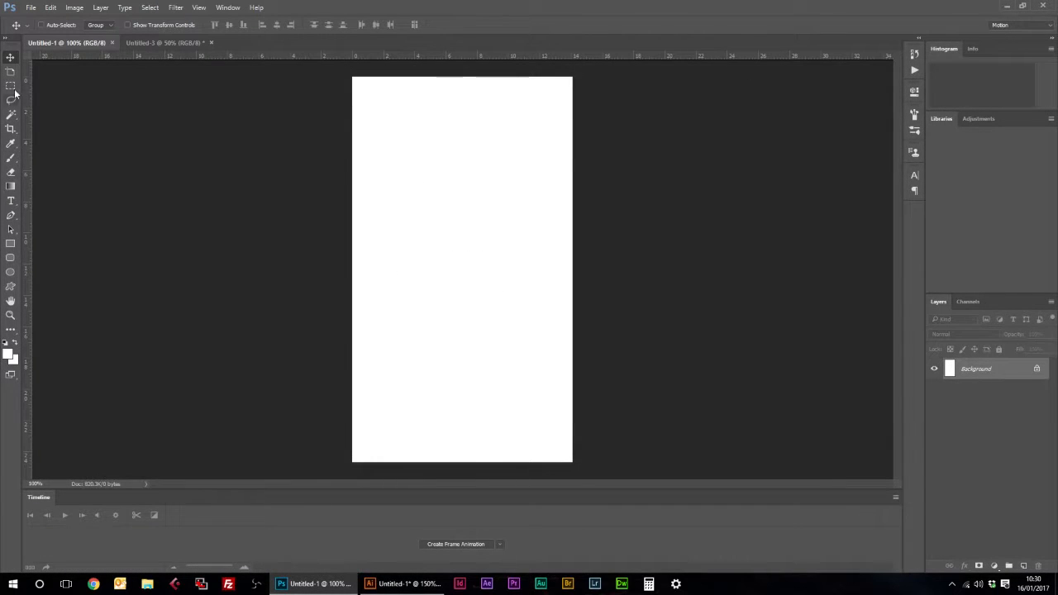
{"action": "left_click", "coordinate": [10, 244]}
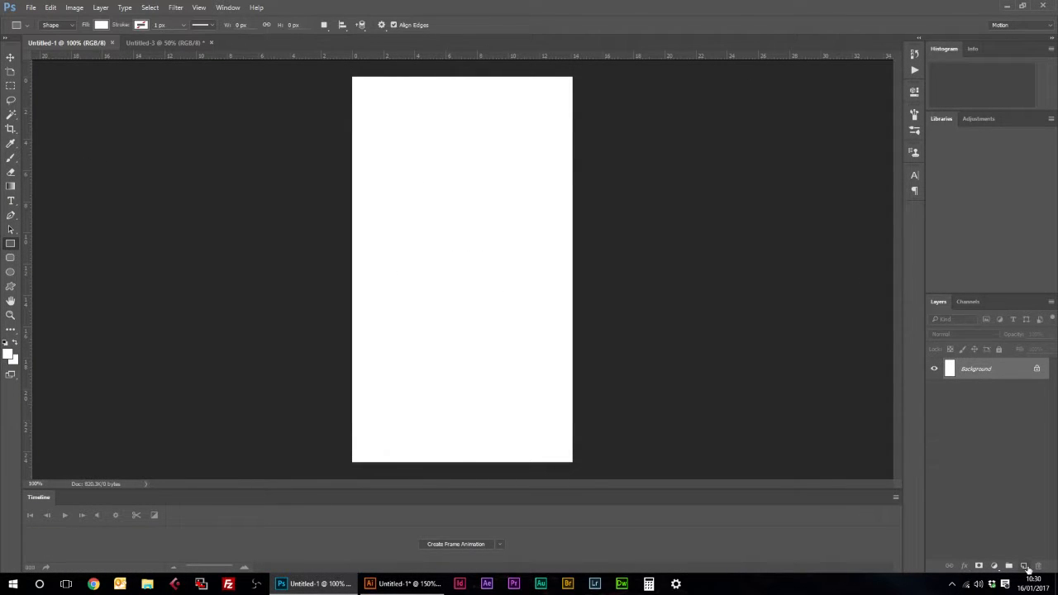
{"action": "left_click", "coordinate": [1026, 567]}
{"action": "left_click_drag", "start_coordinate": [353, 77], "coordinate": [573, 317]}
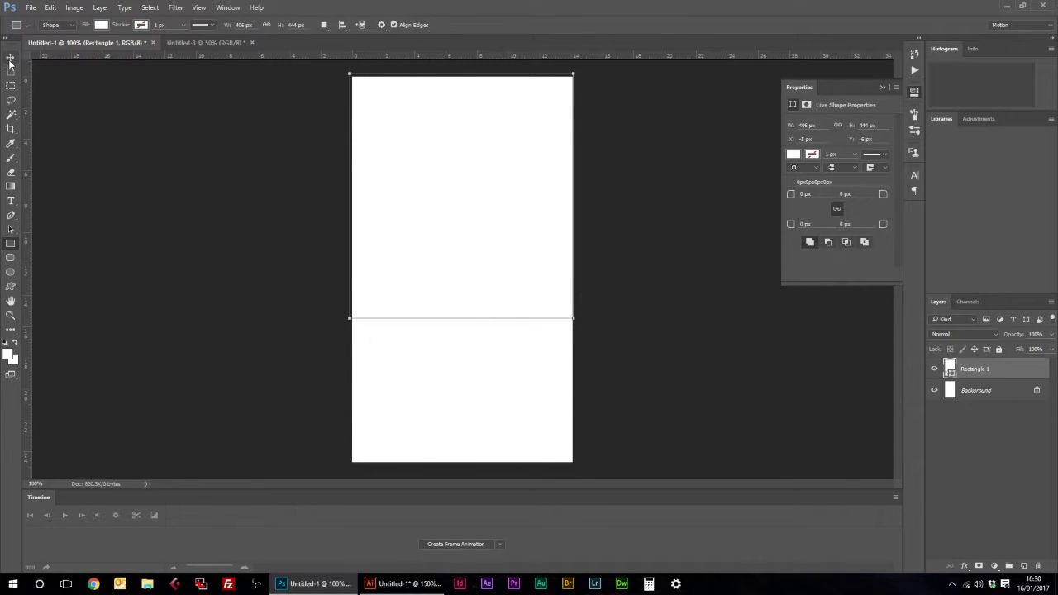
{"action": "left_click", "coordinate": [10, 57]}
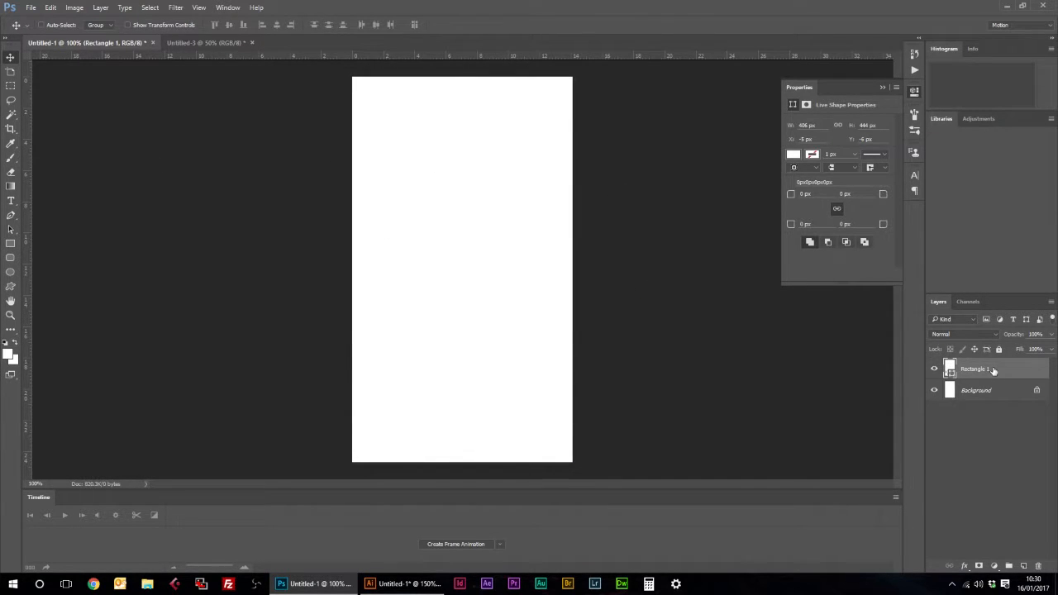
Add a Gradient Overlay layer style to the Rectangle 1 layer and display its settings.
{"action": "right_click", "coordinate": [996, 376]}
{"action": "left_click", "coordinate": [901, 118]}
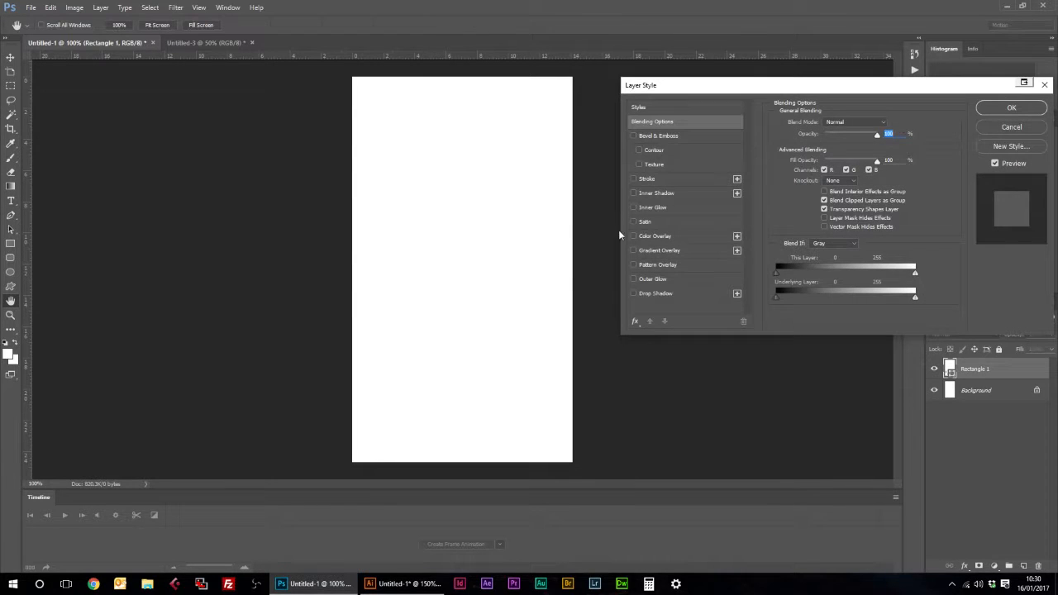
{"action": "left_click", "coordinate": [634, 250]}
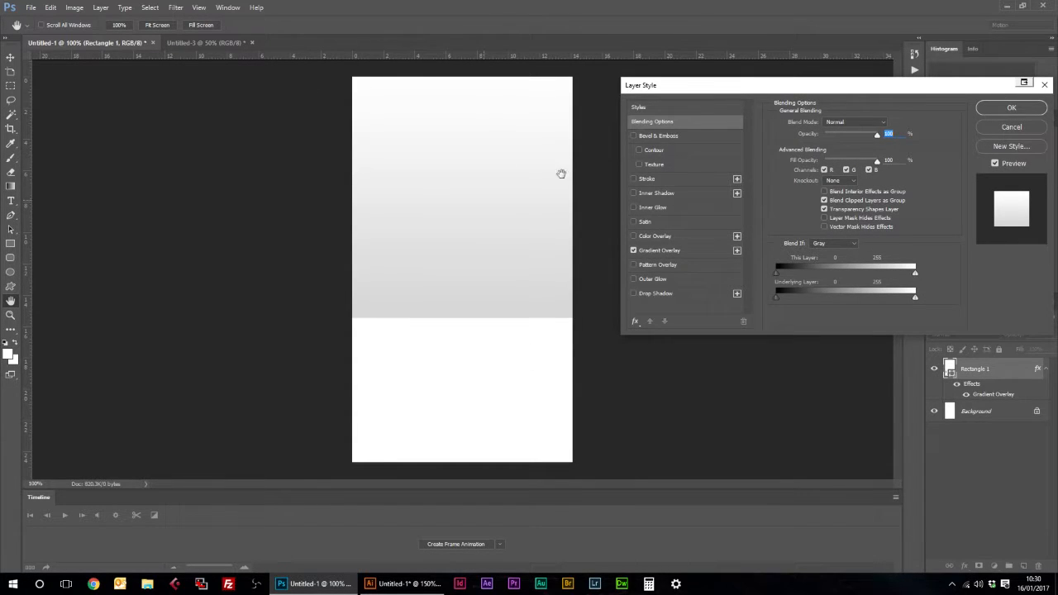
{"action": "left_click", "coordinate": [660, 251]}
{"action": "left_click_drag", "start_coordinate": [820, 91], "coordinate": [703, 208]}
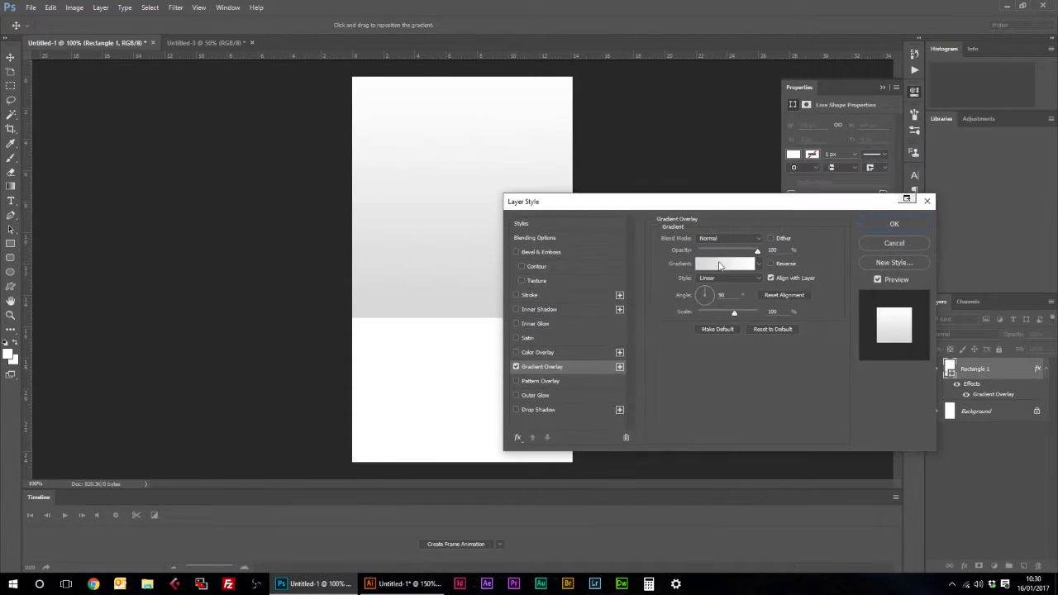
Edit the overlay's gradient and set its start stop to a bright yellow.
{"action": "left_click", "coordinate": [728, 264]}
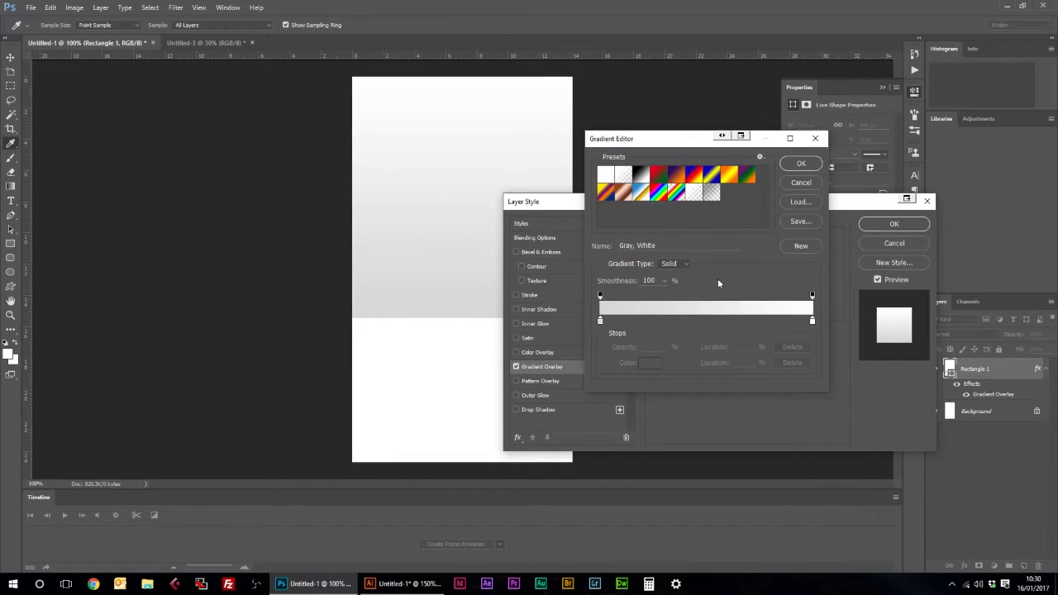
{"action": "double_click", "coordinate": [602, 321]}
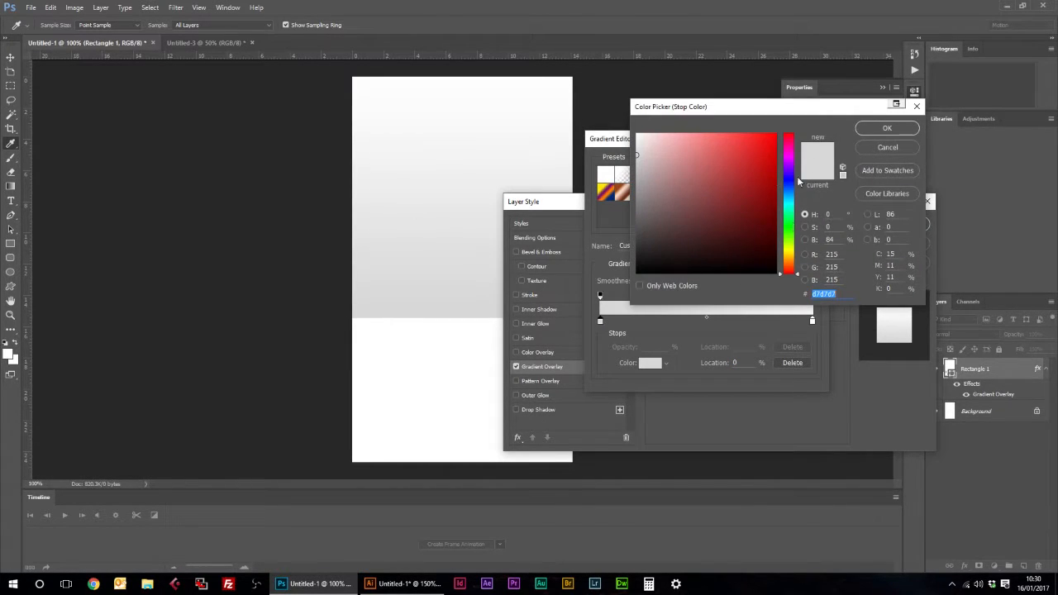
{"action": "left_click", "coordinate": [791, 257]}
{"action": "left_click", "coordinate": [764, 136]}
{"action": "left_click", "coordinate": [887, 128]}
Set the gradient's end stop to a bright orange.
{"action": "left_click", "coordinate": [812, 322]}
{"action": "double_click", "coordinate": [812, 323]}
{"action": "left_click", "coordinate": [791, 255]}
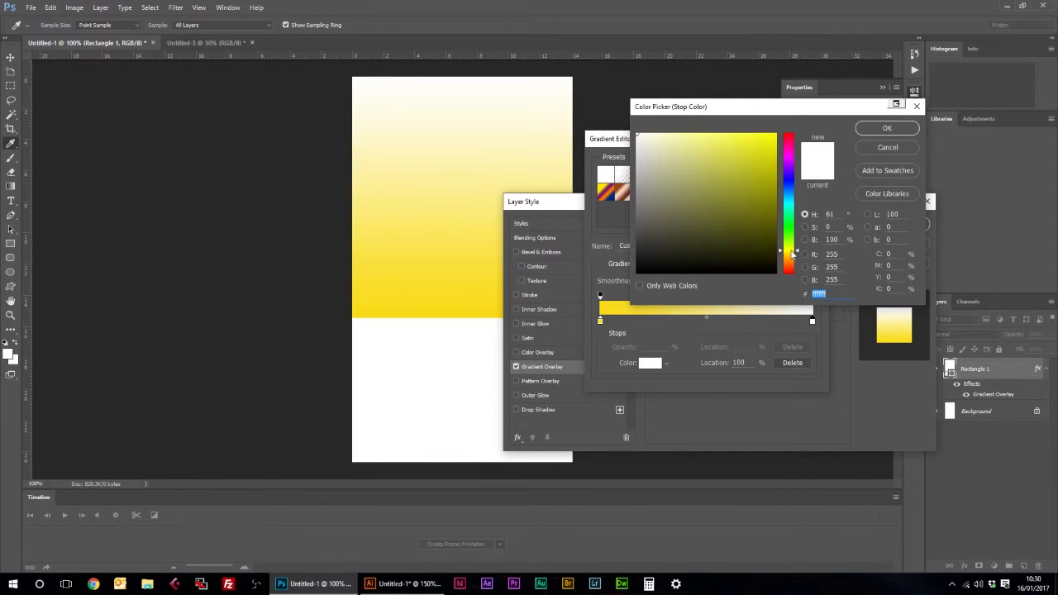
{"action": "left_click", "coordinate": [764, 142]}
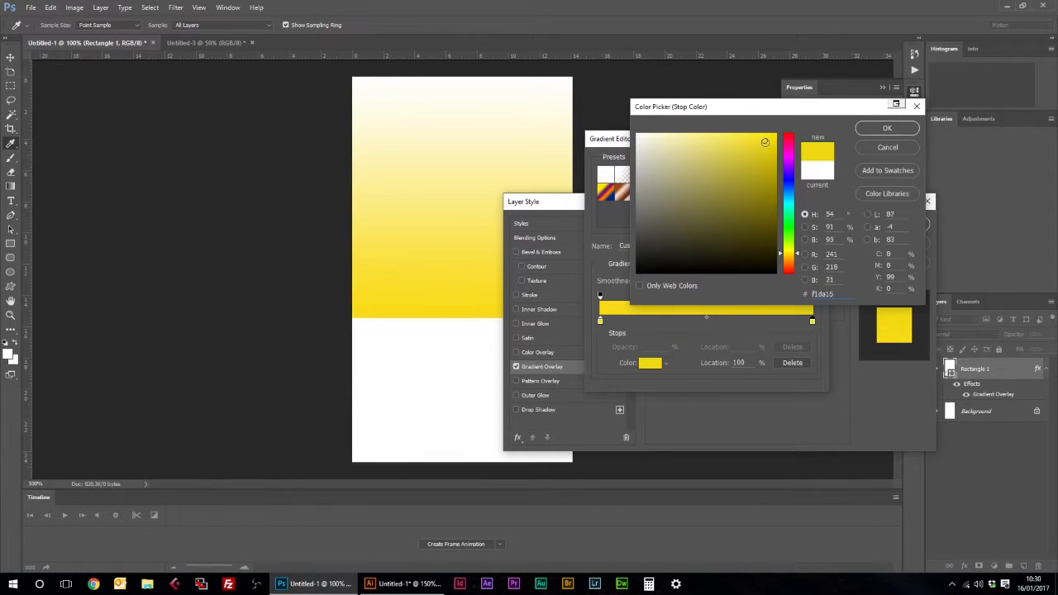
{"action": "left_click", "coordinate": [790, 261]}
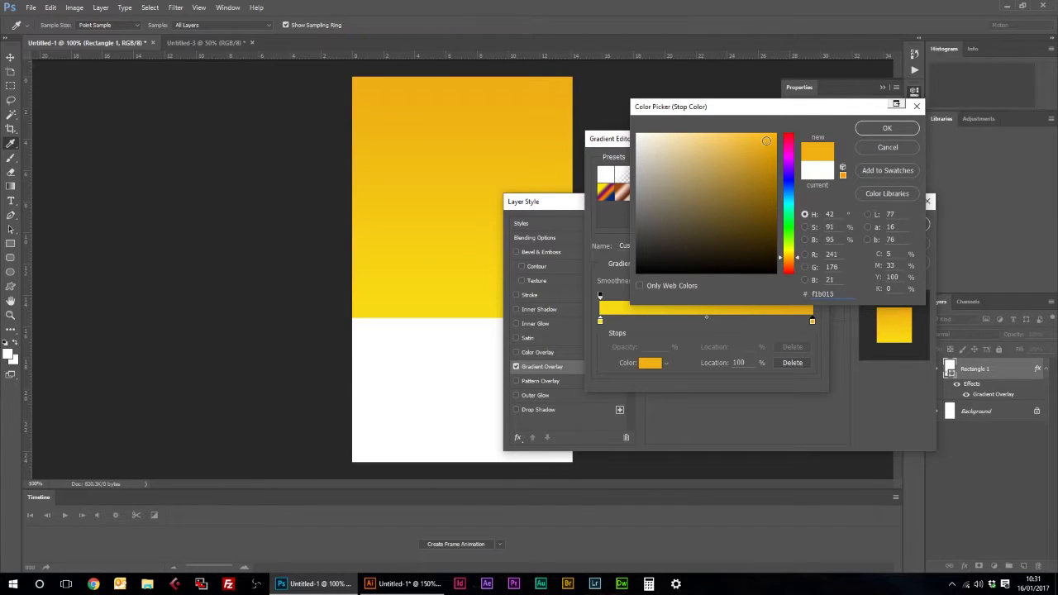
{"action": "left_click_drag", "start_coordinate": [769, 134], "coordinate": [771, 130]}
{"action": "left_click", "coordinate": [887, 128]}
Rearrange the gradient stops so orange sits at the start, with yellow at 67% and at the end.
{"action": "left_click_drag", "start_coordinate": [813, 321], "coordinate": [681, 321]}
{"action": "left_click", "coordinate": [601, 322]}
{"action": "left_click", "coordinate": [812, 321]}
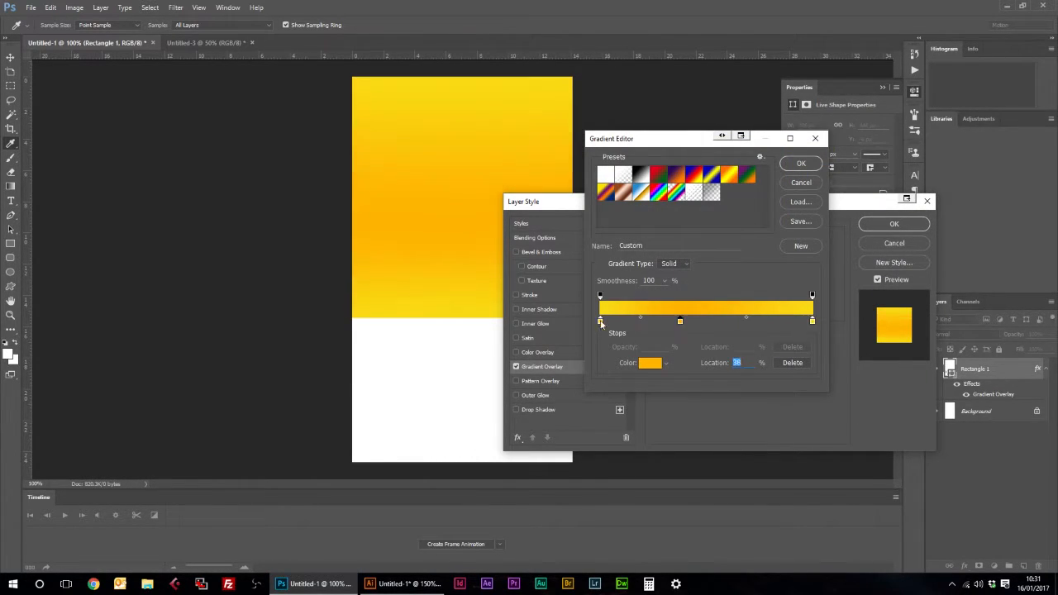
{"action": "left_click_drag", "start_coordinate": [601, 321], "coordinate": [744, 321]}
{"action": "left_click_drag", "start_coordinate": [681, 321], "coordinate": [595, 321]}
{"action": "left_click_drag", "start_coordinate": [745, 321], "coordinate": [743, 321]}
Recolour the gradient's 67% stop pale yellow, #ffef80.
{"action": "double_click", "coordinate": [743, 320]}
{"action": "left_click", "coordinate": [788, 258]}
{"action": "mouse_move", "coordinate": [744, 139]}
{"action": "left_mouse_down"}
{"action": "mouse_move", "coordinate": [716, 140]}
{"action": "mouse_move", "coordinate": [758, 137]}
{"action": "mouse_move", "coordinate": [766, 163]}
{"action": "left_mouse_up"}
{"action": "left_click", "coordinate": [788, 255]}
{"action": "left_click", "coordinate": [707, 136]}
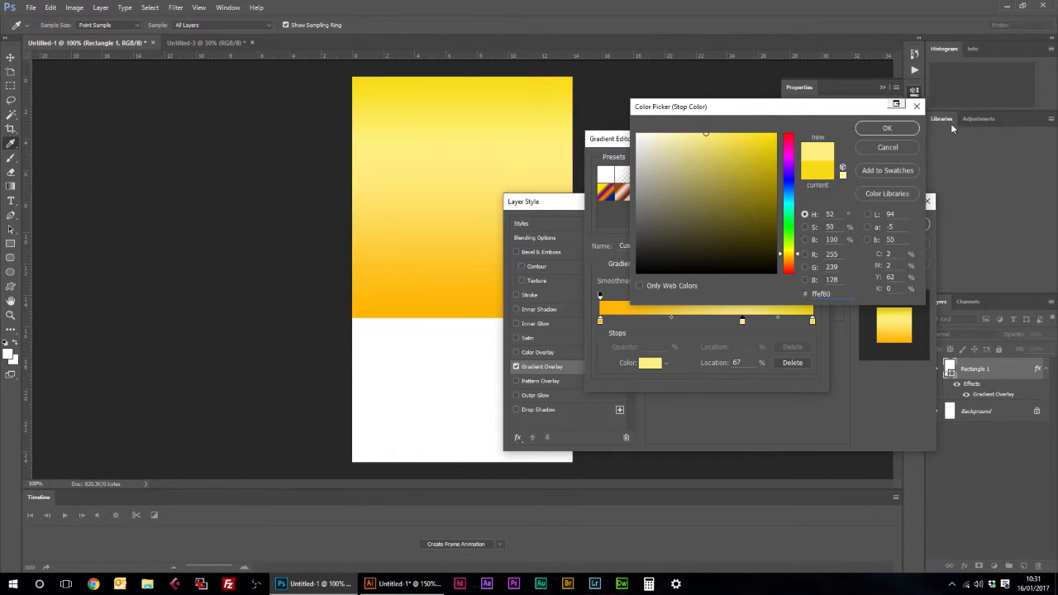
{"action": "left_click", "coordinate": [887, 128]}
Set the gradient's end stop to a saturated orange and move the pale yellow stop to 51%.
{"action": "double_click", "coordinate": [813, 321]}
{"action": "left_click", "coordinate": [788, 257]}
{"action": "left_click", "coordinate": [776, 134]}
{"action": "left_click", "coordinate": [888, 128]}
{"action": "left_click_drag", "start_coordinate": [726, 321], "coordinate": [708, 321]}
Copy the end stop's orange colour code to the middle stop and lighten it to a pale orange.
{"action": "double_click", "coordinate": [813, 321]}
{"action": "right_click", "coordinate": [827, 294]}
{"action": "left_click", "coordinate": [856, 330]}
{"action": "left_click", "coordinate": [888, 129]}
{"action": "double_click", "coordinate": [708, 320]}
{"action": "right_click", "coordinate": [833, 294]}
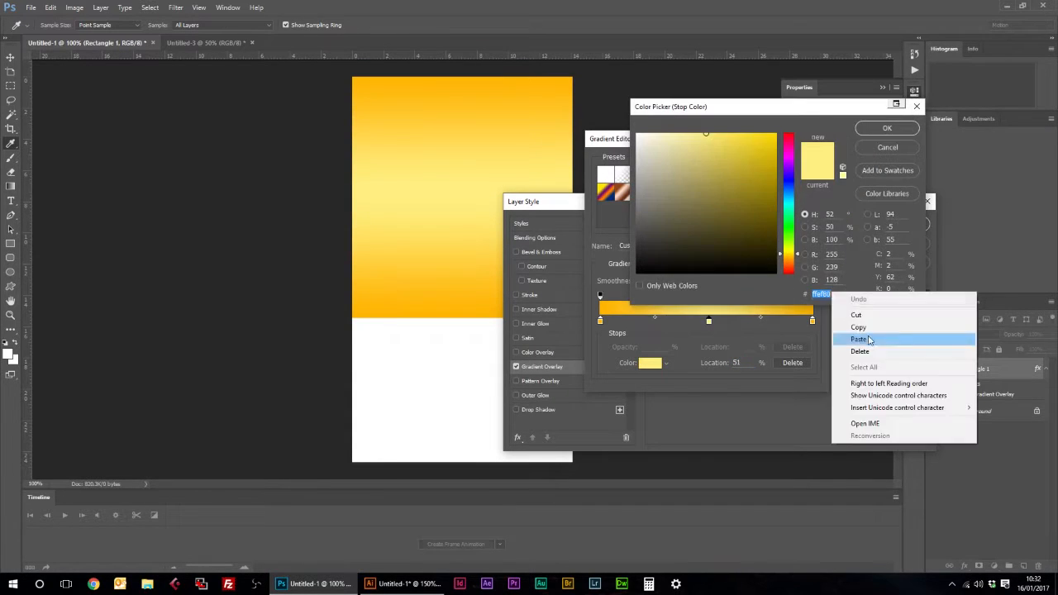
{"action": "left_click", "coordinate": [869, 340]}
{"action": "left_click", "coordinate": [720, 137]}
{"action": "left_click", "coordinate": [888, 128]}
Remove the old end stop, move the pale orange stop to the gradient's end and apply the Gradient Overlay.
{"action": "left_click", "coordinate": [813, 321]}
{"action": "left_click", "coordinate": [729, 321]}
{"action": "left_click_drag", "start_coordinate": [709, 321], "coordinate": [765, 322]}
{"action": "left_click_drag", "start_coordinate": [813, 321], "coordinate": [810, 360]}
{"action": "left_click_drag", "start_coordinate": [765, 322], "coordinate": [814, 322]}
{"action": "left_click", "coordinate": [801, 164]}
{"action": "left_click", "coordinate": [879, 226]}
Duplicate the rectangle layer, then rename the original Orange and hide it.
{"action": "key", "text": "ctrl+j"}
{"action": "double_click", "coordinate": [970, 411]}
{"action": "type", "text": "Orange"}
{"action": "key", "text": "Return"}
{"action": "left_click", "coordinate": [934, 411]}
{"action": "left_click", "coordinate": [984, 369]}
Edit the copied rectangle's Gradient Overlay and change its start stop to lime green.
{"action": "double_click", "coordinate": [993, 395]}
{"action": "left_click", "coordinate": [726, 272]}
{"action": "double_click", "coordinate": [600, 322]}
{"action": "left_click", "coordinate": [789, 237]}
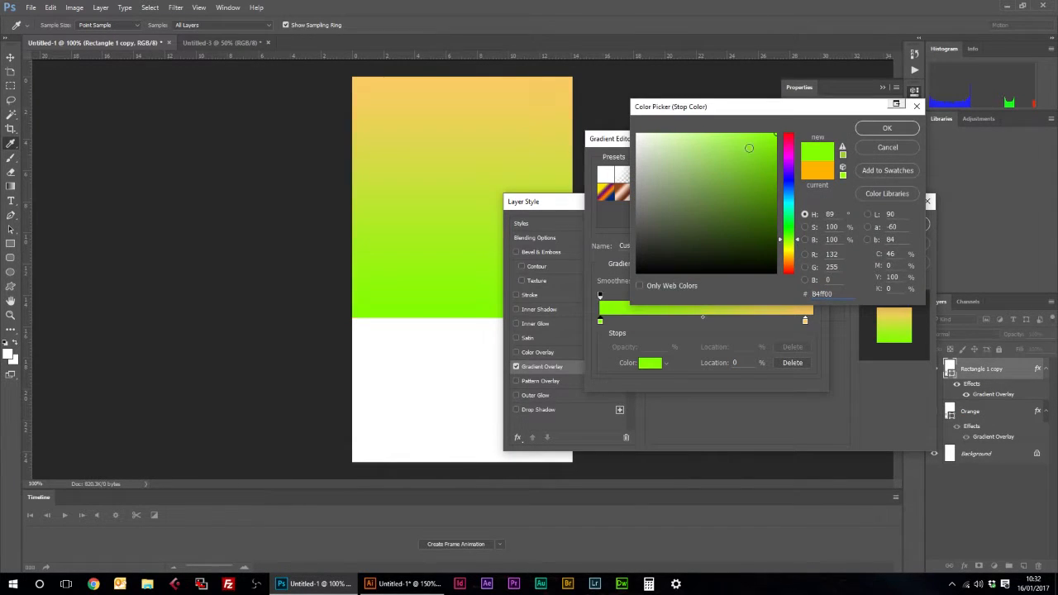
{"action": "left_click_drag", "start_coordinate": [751, 149], "coordinate": [761, 179]}
{"action": "left_click", "coordinate": [888, 128]}
Place the end stop at the gradient's far end, recolour it a darker green and accept the gradient.
{"action": "left_click_drag", "start_coordinate": [806, 321], "coordinate": [813, 322]}
{"action": "double_click", "coordinate": [812, 323]}
{"action": "left_click", "coordinate": [609, 309]}
{"action": "left_click", "coordinate": [789, 220]}
{"action": "left_click_drag", "start_coordinate": [753, 182], "coordinate": [760, 195]}
{"action": "left_click", "coordinate": [887, 128]}
{"action": "left_click", "coordinate": [804, 163]}
Brighten both green stops of the gradient, using #1db344 for the end stop, and apply the overlay.
{"action": "left_click", "coordinate": [733, 259]}
{"action": "double_click", "coordinate": [601, 322]}
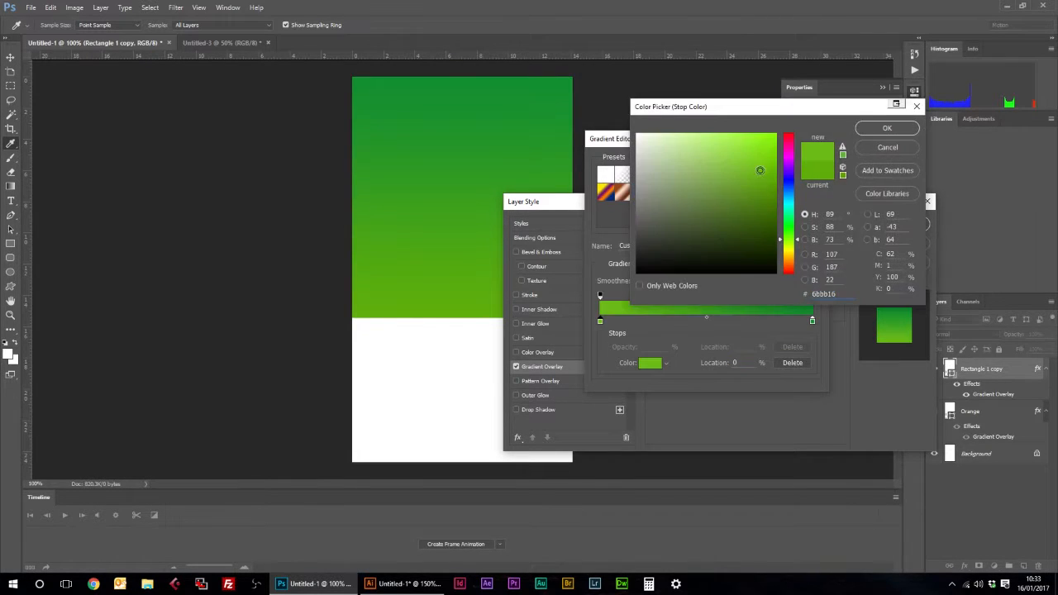
{"action": "left_click", "coordinate": [757, 165]}
{"action": "left_click", "coordinate": [888, 128]}
{"action": "double_click", "coordinate": [813, 322]}
{"action": "left_click", "coordinate": [755, 175]}
{"action": "left_click", "coordinate": [887, 128]}
{"action": "left_click", "coordinate": [801, 164]}
{"action": "left_click", "coordinate": [894, 224]}
Duplicate the green rectangle layer, hide the original and set the new copy's gradient start stop to red.
{"action": "key", "text": "ctrl+j"}
{"action": "left_click", "coordinate": [935, 411]}
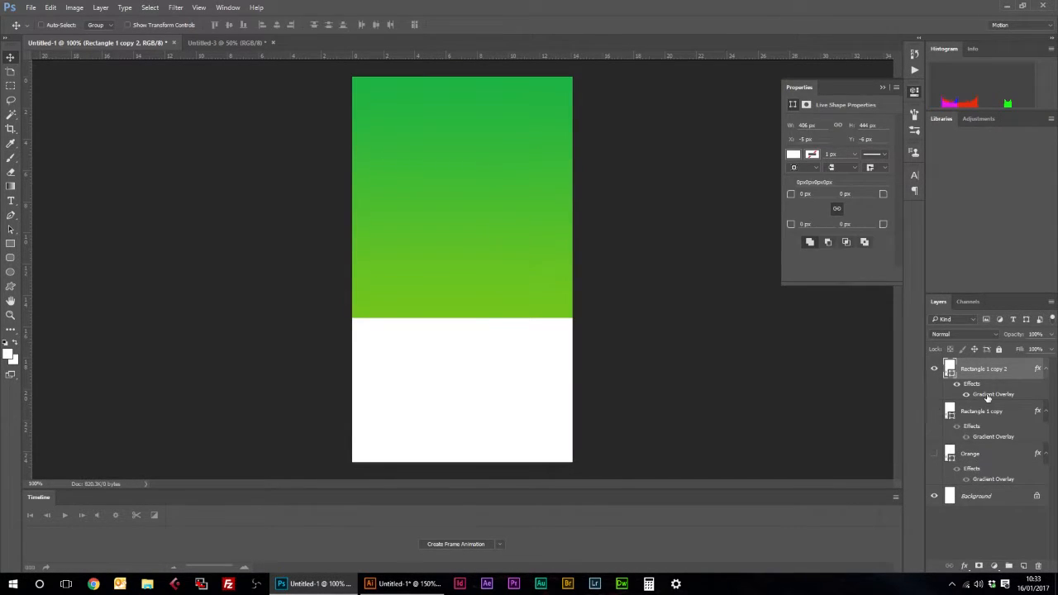
{"action": "double_click", "coordinate": [990, 394]}
{"action": "left_click", "coordinate": [729, 265]}
{"action": "double_click", "coordinate": [600, 322]}
{"action": "left_click", "coordinate": [788, 131]}
{"action": "left_click", "coordinate": [888, 129]}
Set the red gradient's end stop to pink #f42b72 and apply the overlay.
{"action": "double_click", "coordinate": [813, 323]}
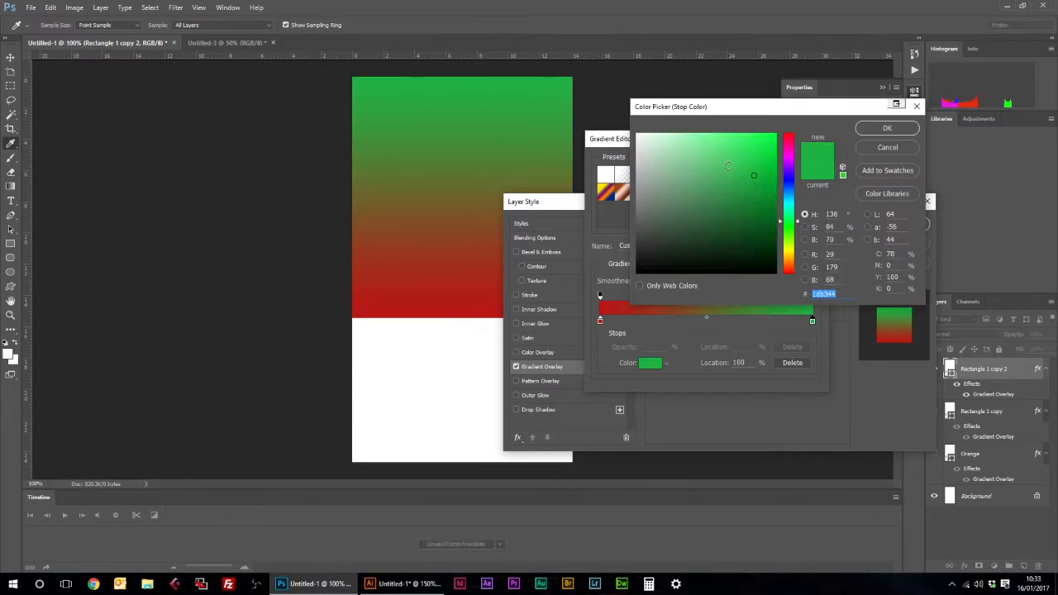
{"action": "left_click", "coordinate": [788, 133]}
{"action": "left_click", "coordinate": [718, 134]}
{"action": "left_click", "coordinate": [788, 142]}
{"action": "left_click", "coordinate": [754, 137]}
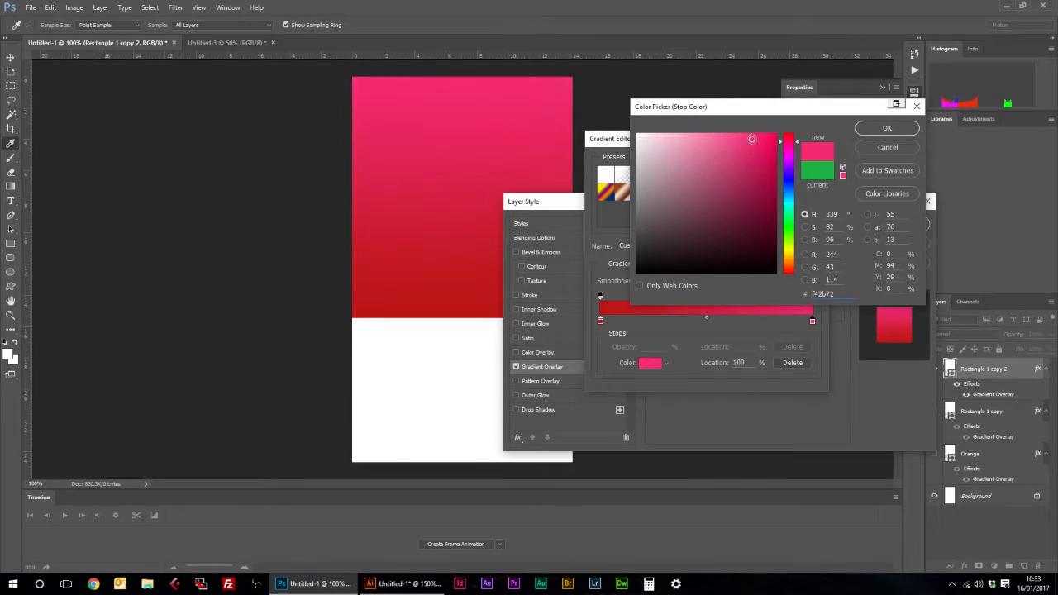
{"action": "left_click", "coordinate": [887, 128]}
{"action": "left_click", "coordinate": [802, 164]}
{"action": "left_click", "coordinate": [895, 224]}
Show the Orange and green layers, hide the red one, and open the green gradient's start colour for editing.
{"action": "left_click", "coordinate": [935, 452]}
{"action": "left_click", "coordinate": [935, 369]}
{"action": "left_click", "coordinate": [934, 411]}
{"action": "left_click", "coordinate": [934, 411]}
{"action": "double_click", "coordinate": [994, 437]}
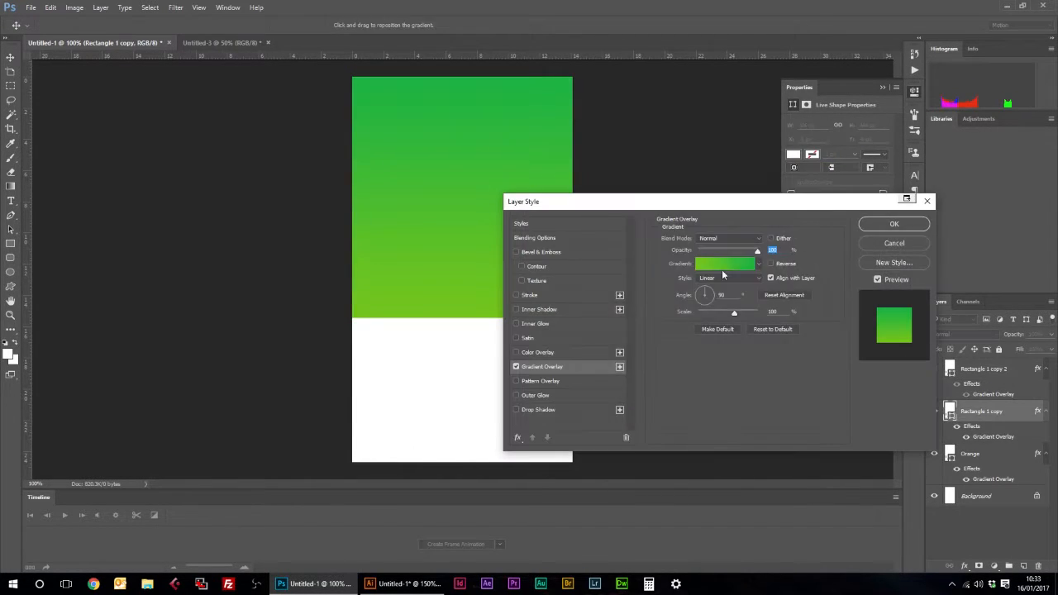
{"action": "left_click", "coordinate": [729, 264]}
{"action": "double_click", "coordinate": [600, 321]}
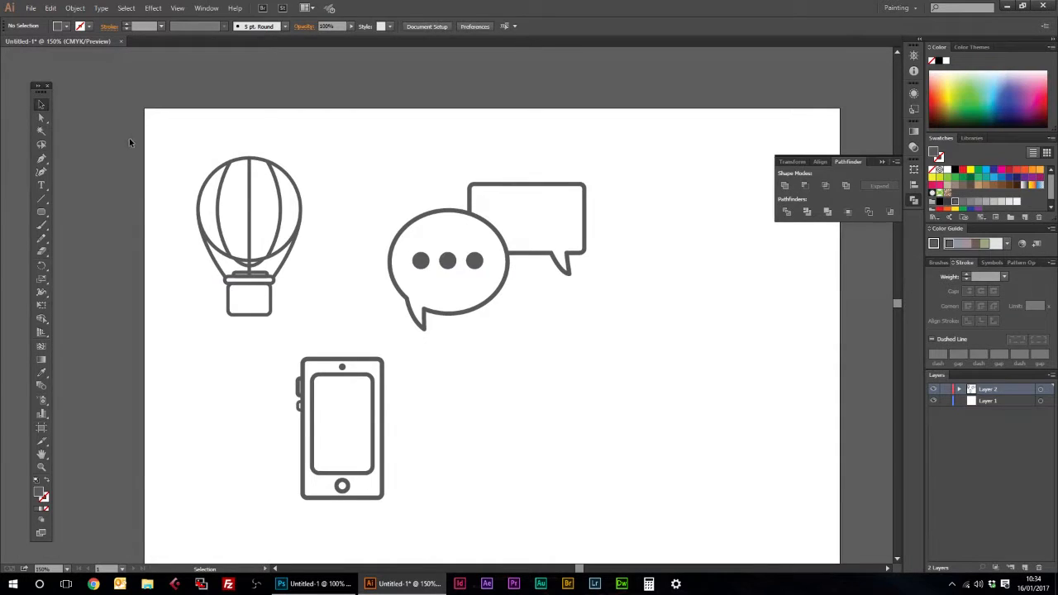
Select the hot-air balloon icon in Illustrator.
{"action": "left_click_drag", "start_coordinate": [184, 135], "coordinate": [302, 318]}
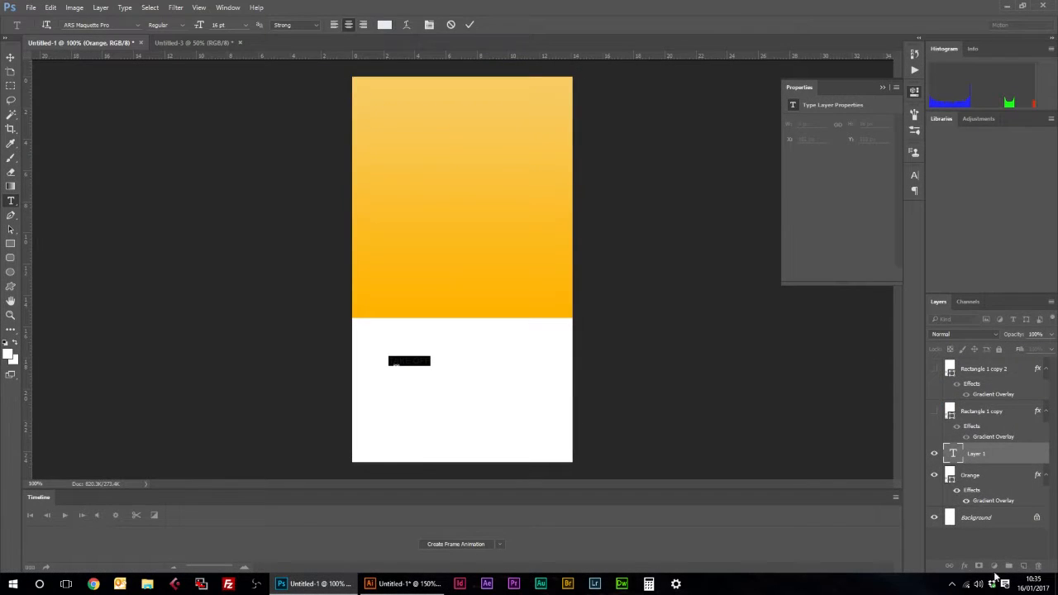
Group the text layer with the Orange layer and name the group Slide one.
{"action": "left_click", "coordinate": [1002, 480]}
{"action": "left_click", "coordinate": [991, 454]}
{"action": "left_click", "coordinate": [992, 476], "text": "shift"}
{"action": "key", "text": "ctrl+g"}
{"action": "type", "text": "Slide one"}
{"action": "key", "text": "Return"}
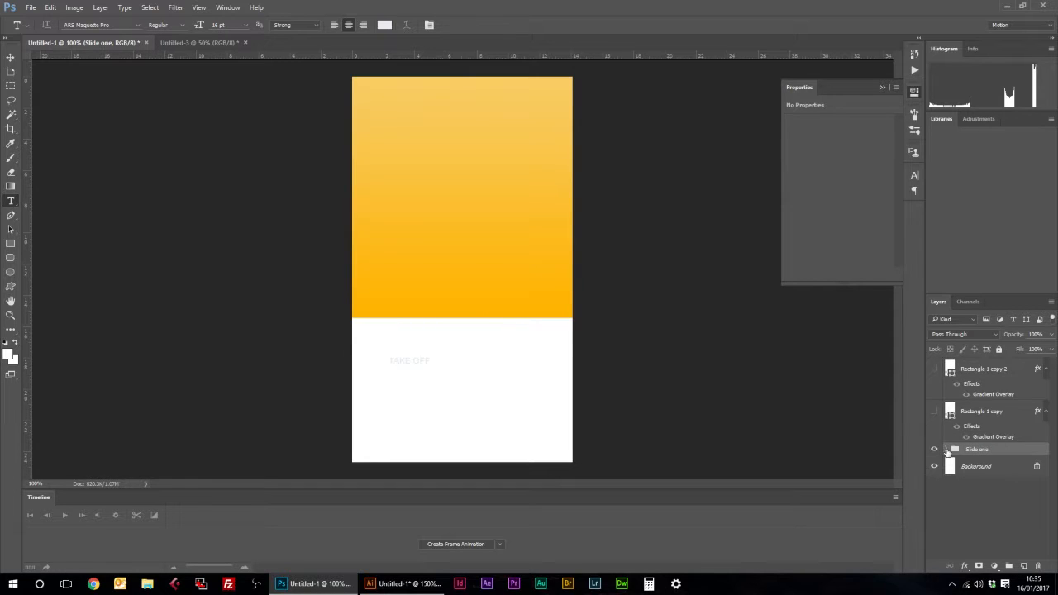
Paste the balloon into the Slide one group as a smart object, scaled to about 84% on the orange area.
{"action": "left_click", "coordinate": [948, 449]}
{"action": "left_click", "coordinate": [989, 466]}
{"action": "left_click", "coordinate": [10, 57]}
{"action": "key", "text": "ctrl+v"}
{"action": "left_click", "coordinate": [576, 177]}
{"action": "left_click_drag", "start_coordinate": [474, 235], "coordinate": [474, 163]}
{"action": "left_click_drag", "start_coordinate": [499, 249], "coordinate": [488, 235]}
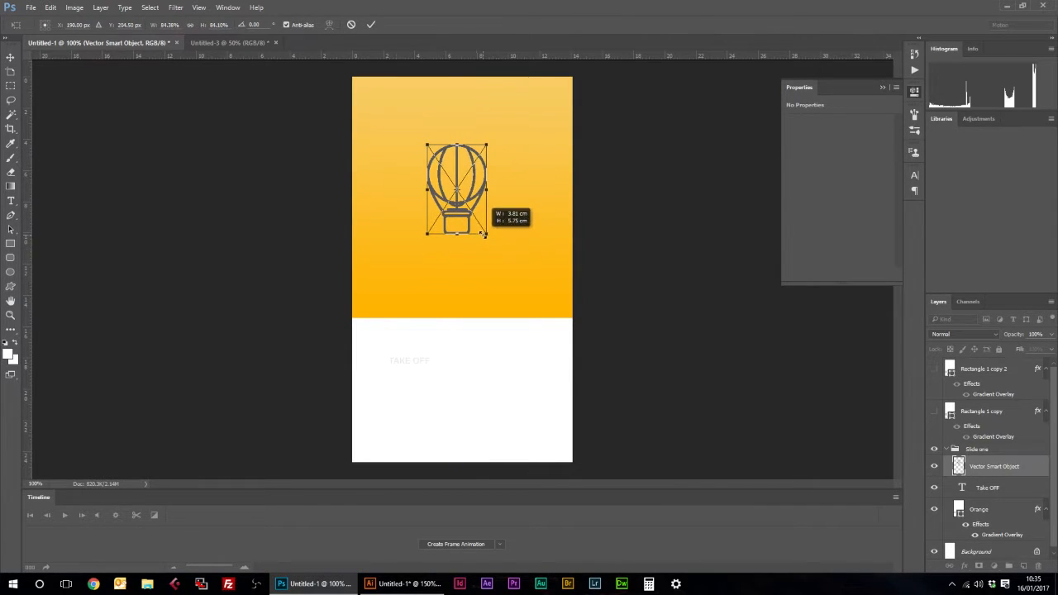
{"action": "key", "text": "Return"}
Rotate the balloon icon clockwise by about 27° and apply the transformation.
{"action": "right_click", "coordinate": [461, 179]}
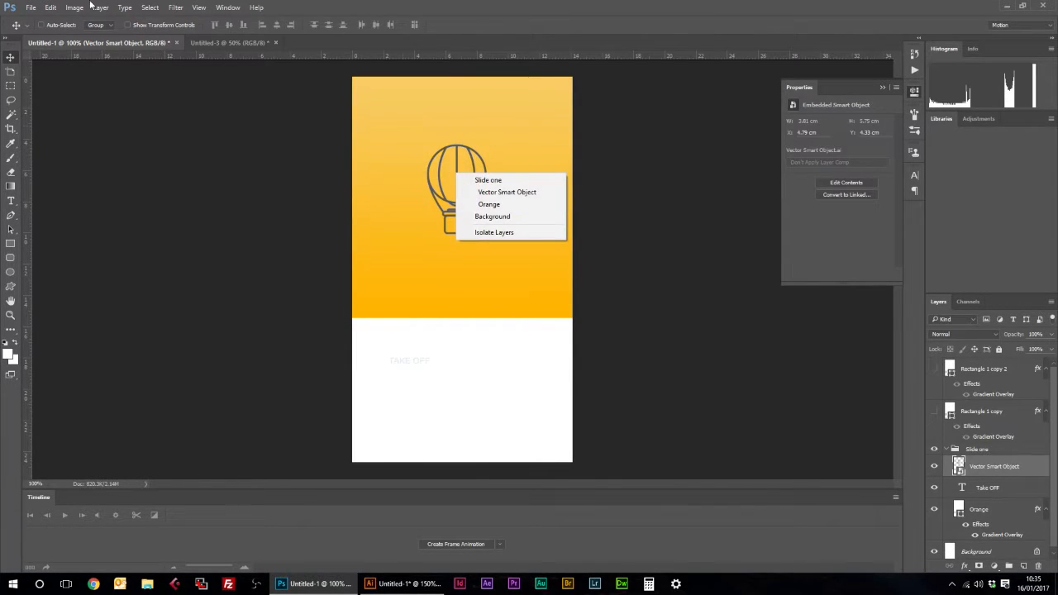
{"action": "left_click", "coordinate": [51, 8]}
{"action": "mouse_move", "coordinate": [149, 239]}
{"action": "left_click", "coordinate": [215, 261]}
{"action": "left_click_drag", "start_coordinate": [490, 238], "coordinate": [466, 247]}
{"action": "left_click", "coordinate": [12, 59]}
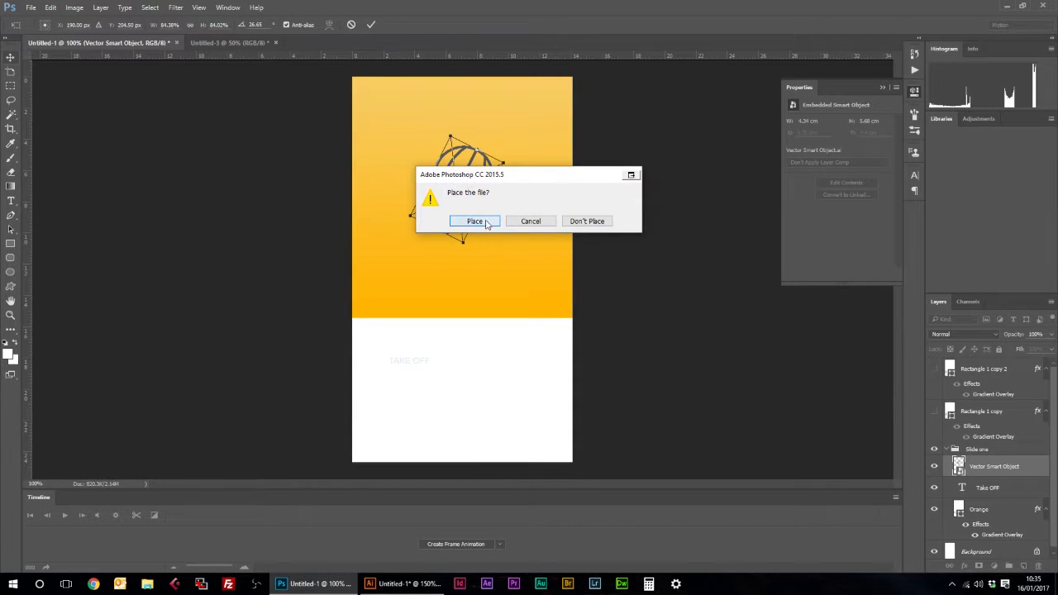
{"action": "left_click", "coordinate": [486, 223]}
Move the TAKE OFF text to just below the orange area and recolour it #6b6454, sampled from the balloon.
{"action": "right_click", "coordinate": [416, 366]}
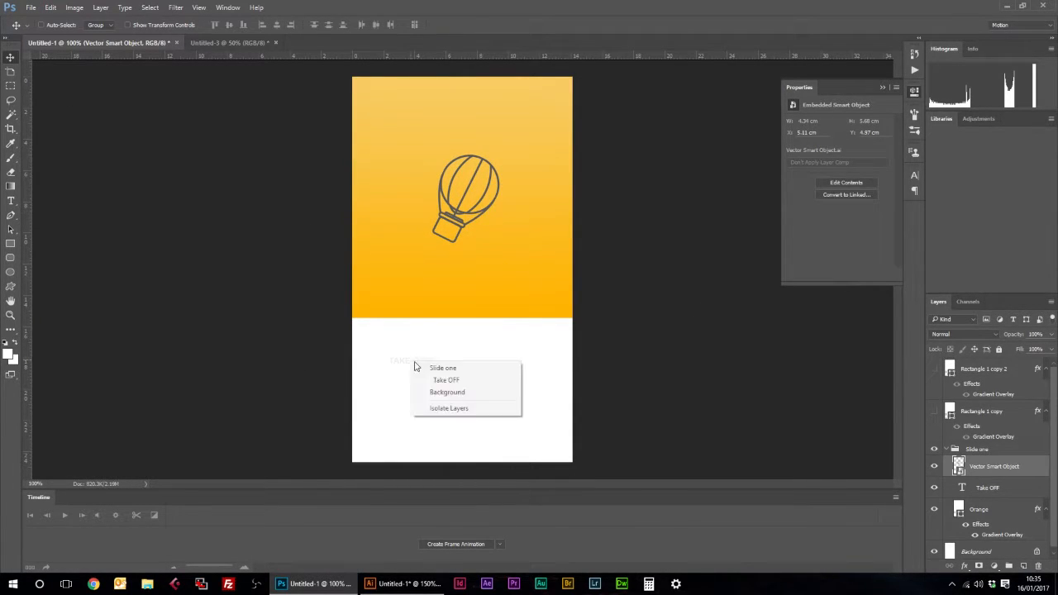
{"action": "left_click", "coordinate": [445, 380]}
{"action": "key", "text": "t"}
{"action": "left_click", "coordinate": [461, 338]}
{"action": "key", "text": "ctrl+a"}
{"action": "left_click", "coordinate": [10, 356]}
{"action": "left_click", "coordinate": [454, 214]}
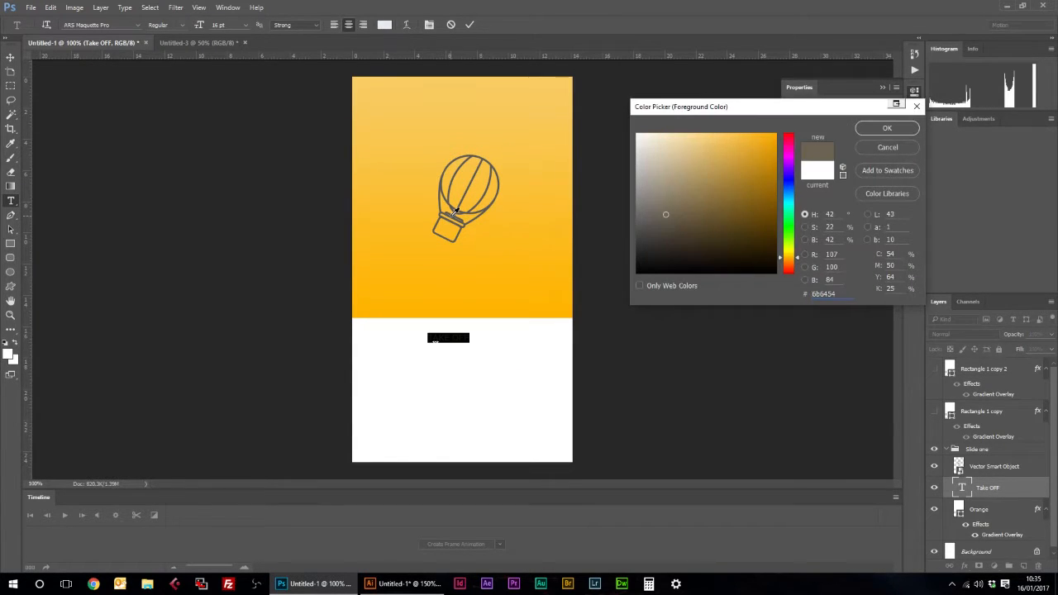
{"action": "key", "text": "Return"}
{"action": "key", "text": "ctrl+Return"}
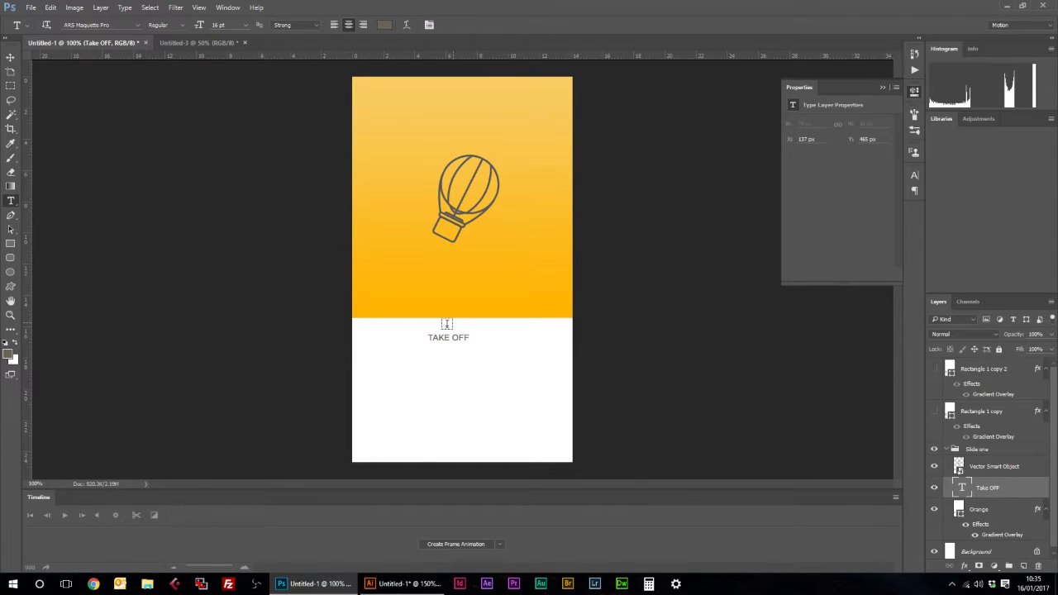
Set the whole TAKE OFF text to the Bold font style.
{"action": "left_click", "coordinate": [441, 337]}
{"action": "key", "text": "ctrl+a"}
{"action": "left_click", "coordinate": [183, 25]}
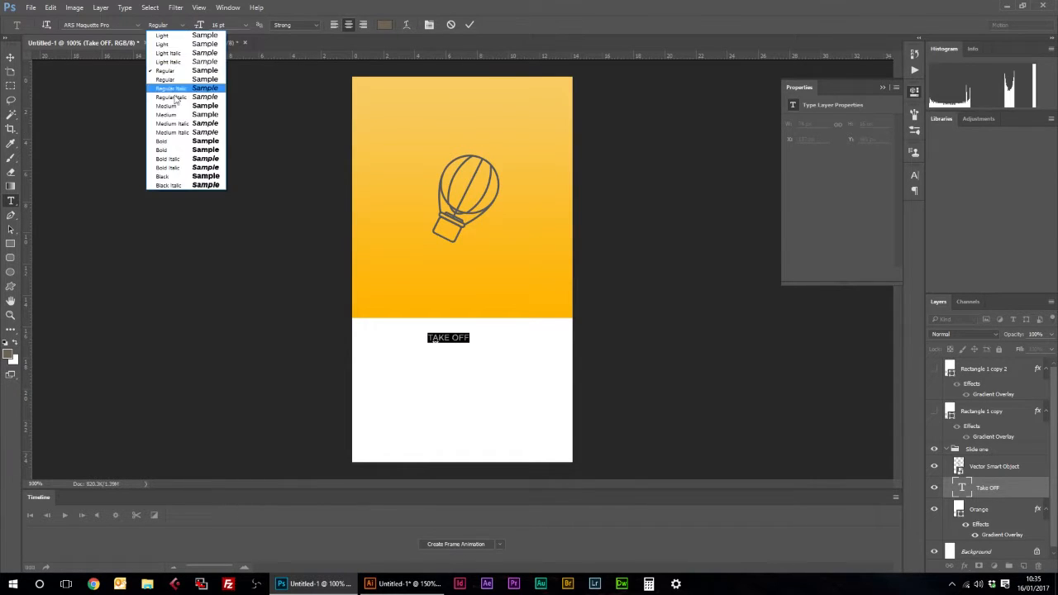
{"action": "left_click", "coordinate": [182, 141]}
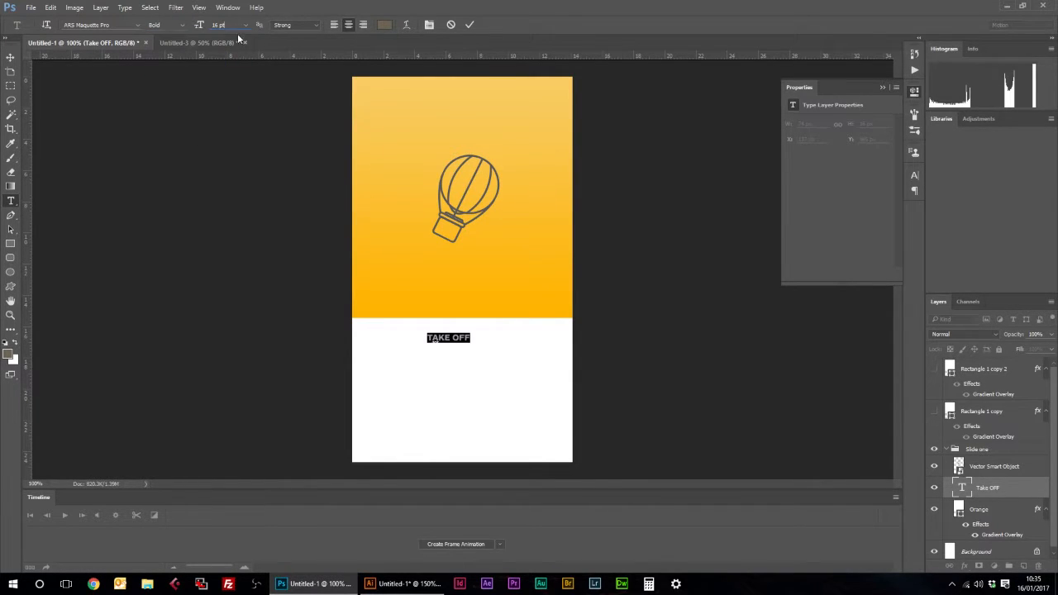
Set the size of the TAKE OFF text to 27 pt.
{"action": "key", "text": "Up"}
{"action": "key", "text": "Up"}
{"action": "key", "text": "Up"}
{"action": "key", "text": "Up"}
{"action": "key", "text": "Up"}
{"action": "key", "text": "Up"}
{"action": "key", "text": "Up"}
{"action": "key", "text": "Up"}
{"action": "key", "text": "Up"}
{"action": "key", "text": "Up"}
{"action": "key", "text": "Up"}
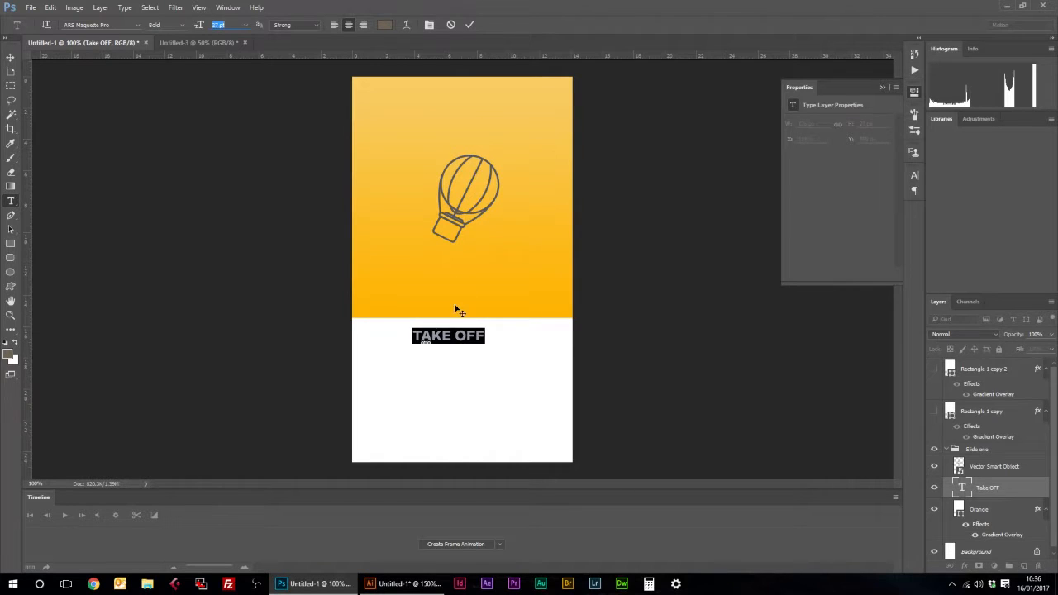
Turn off All Caps for the heading and retype its last letters in lowercase so it reads "Take Off".
{"action": "left_click", "coordinate": [429, 24]}
{"action": "left_click", "coordinate": [823, 259]}
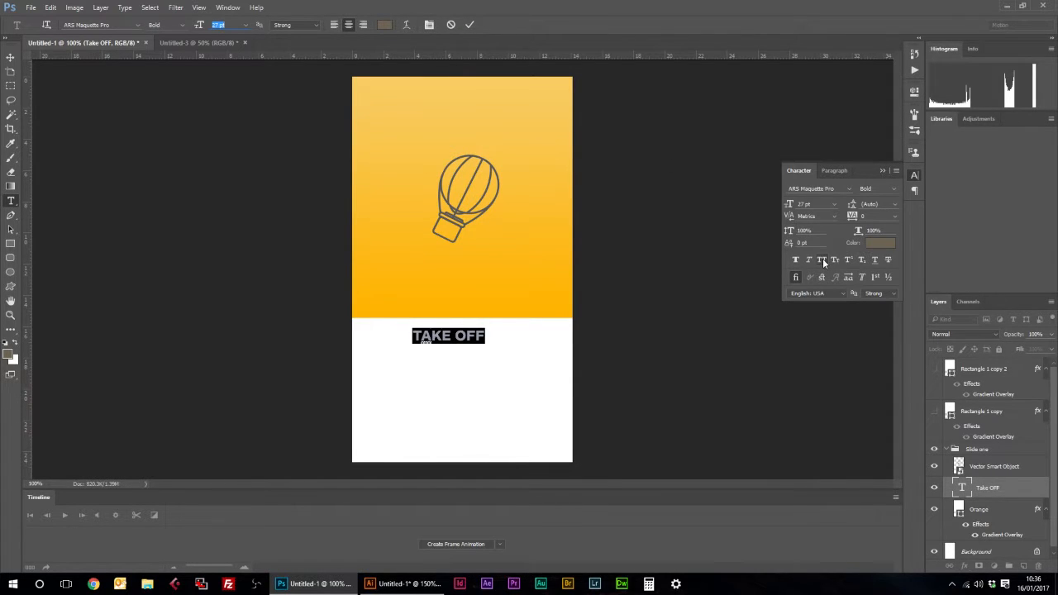
{"action": "key", "text": "Right"}
{"action": "key", "text": "BackSpace"}
{"action": "key", "text": "BackSpace"}
{"action": "type", "text": "ff"}
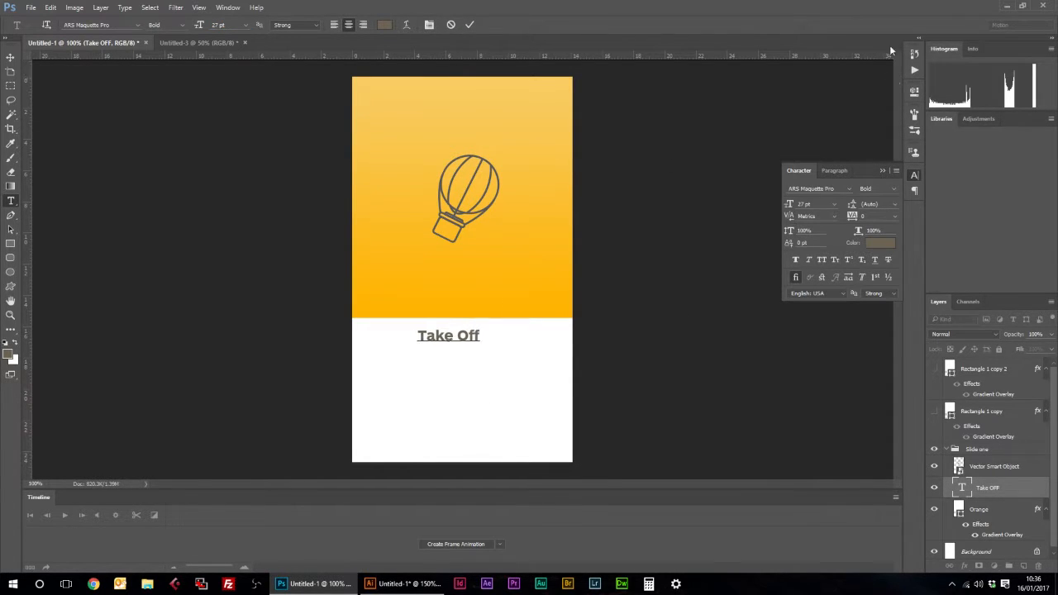
Set the whole Take Off heading to the Medium font style.
{"action": "key", "text": "ctrl+a"}
{"action": "left_click", "coordinate": [182, 25]}
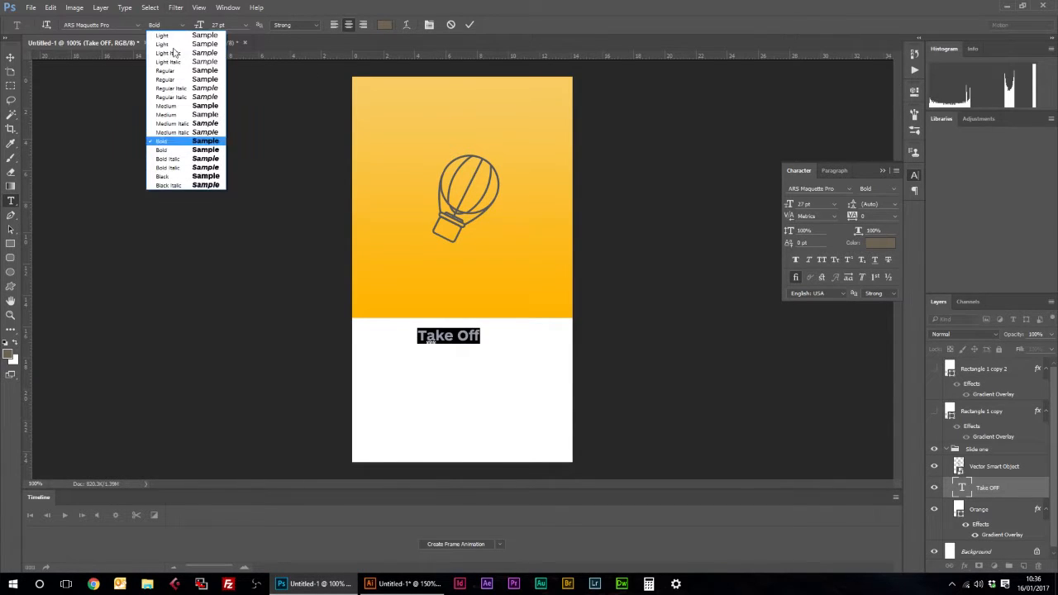
{"action": "left_click", "coordinate": [175, 116]}
{"action": "left_click_drag", "start_coordinate": [480, 336], "coordinate": [399, 336]}
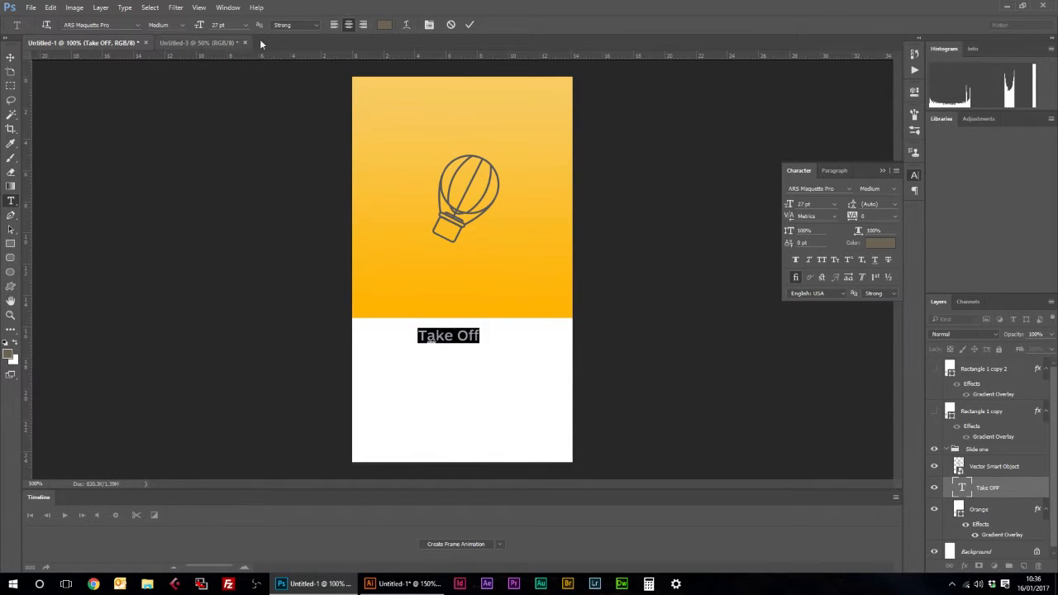
{"action": "left_click", "coordinate": [479, 336]}
{"action": "left_click", "coordinate": [421, 337]}
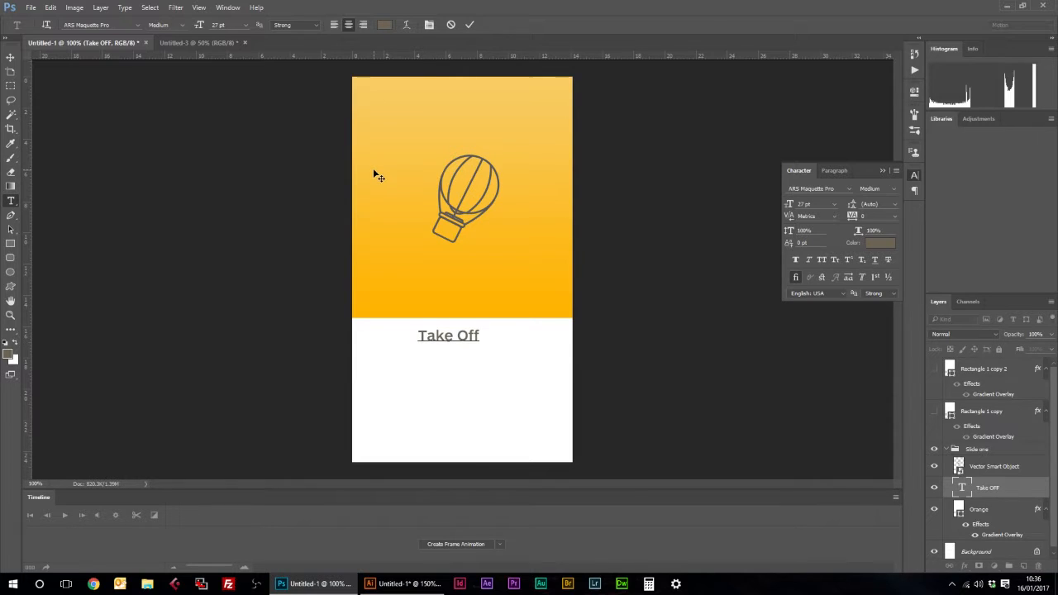
{"action": "left_click", "coordinate": [478, 335]}
{"action": "left_click_drag", "start_coordinate": [480, 336], "coordinate": [337, 330]}
{"action": "left_click", "coordinate": [479, 335]}
{"action": "left_click_drag", "start_coordinate": [478, 335], "coordinate": [324, 331]}
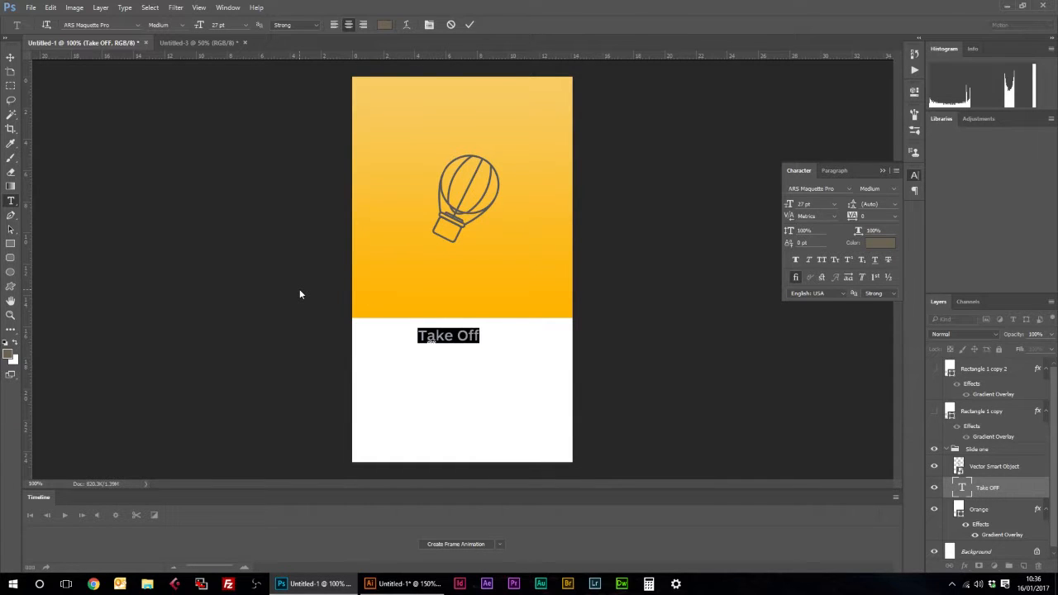
{"action": "key", "text": "Right"}
{"action": "key", "text": "ctrl"}
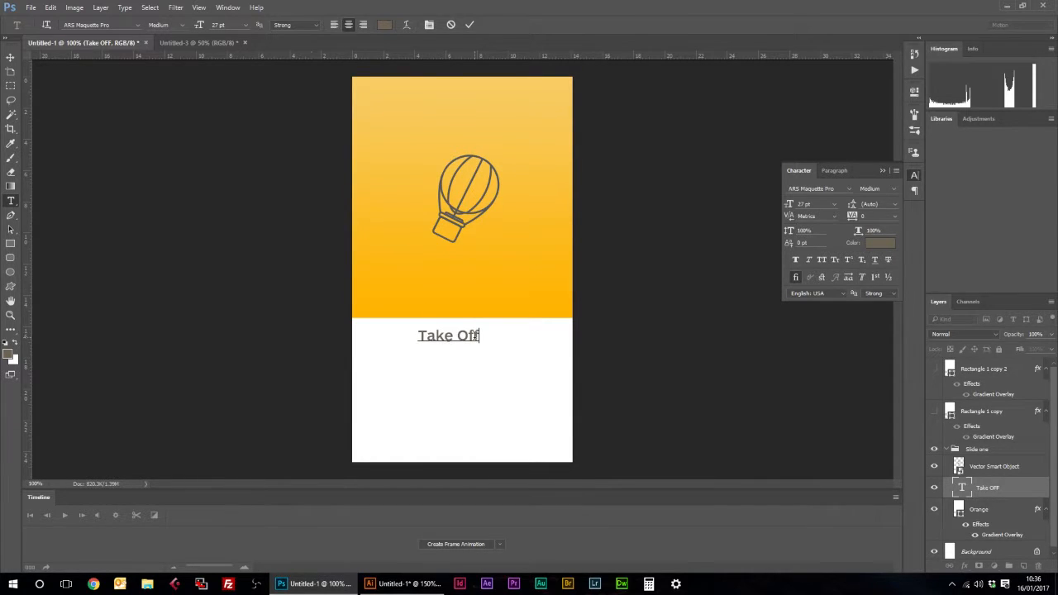
Replace the heading text below the orange area with "Marketing Services".
{"action": "left_click_drag", "start_coordinate": [479, 336], "coordinate": [406, 367]}
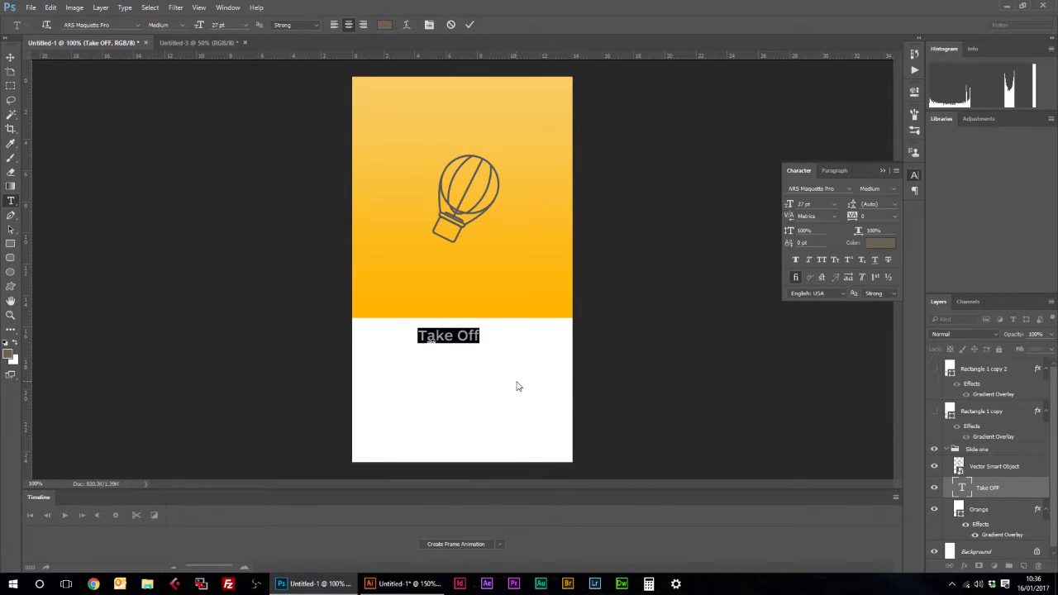
{"action": "type", "text": "Marketing that"}
{"action": "key", "text": "BackSpace"}
{"action": "key", "text": "BackSpace"}
{"action": "key", "text": "BackSpace"}
{"action": "key", "text": "BackSpace"}
{"action": "type", "text": "Services"}
Reduce the size of the whole Marketing Services heading to 22 pt.
{"action": "key", "text": "ctrl+a"}
{"action": "left_click", "coordinate": [224, 25]}
{"action": "key", "text": "Down"}
{"action": "key", "text": "Down"}
{"action": "key", "text": "Down"}
{"action": "key", "text": "Down"}
{"action": "key", "text": "Down"}
Duplicate the Marketing Services text layer and position the two texts one below the other in the white area.
{"action": "left_click", "coordinate": [11, 57]}
{"action": "left_click_drag", "start_coordinate": [490, 333], "coordinate": [502, 361]}
{"action": "key", "text": "ctrl+z"}
{"action": "left_click_drag", "start_coordinate": [1015, 489], "coordinate": [1024, 567]}
{"action": "mouse_move", "coordinate": [500, 341]}
{"action": "left_mouse_down"}
{"action": "mouse_move", "coordinate": [499, 378]}
{"action": "mouse_move", "coordinate": [498, 341]}
{"action": "left_mouse_up"}
{"action": "left_click", "coordinate": [1001, 509]}
Replace the lower copy's text with "We offer wide range of amazing advanced marketing services" on three lines.
{"action": "key", "text": "t"}
{"action": "left_click", "coordinate": [435, 376]}
{"action": "key", "text": "ctrl+a"}
{"action": "type", "text": "We offer wide range of"}
{"action": "key", "text": "Return"}
{"action": "type", "text": "amazing advanced"}
{"action": "key", "text": "Return"}
{"action": "type", "text": "marketing services"}
Set the whole description text to the Regular font style and reduce its font size.
{"action": "key", "text": "ctrl+a"}
{"action": "left_click", "coordinate": [165, 25]}
{"action": "left_click", "coordinate": [161, 74]}
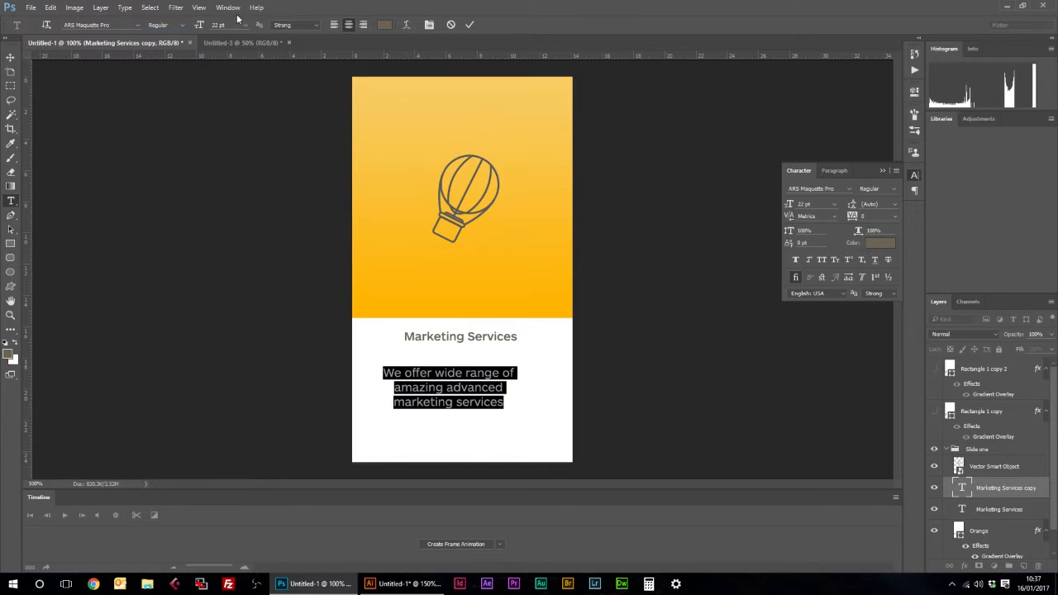
{"action": "key", "text": "Down"}
{"action": "key", "text": "Down"}
{"action": "key", "text": "Down"}
{"action": "key", "text": "Down"}
{"action": "key", "text": "Down"}
{"action": "key", "text": "Down"}
{"action": "key", "text": "Down"}
Rebreak the description after "amazing" and "services", and add "to get your business ahead." as the third line.
{"action": "left_click", "coordinate": [410, 385]}
{"action": "key", "text": "BackSpace"}
{"action": "left_click", "coordinate": [494, 374]}
{"action": "key", "text": "Return"}
{"action": "left_click", "coordinate": [407, 392]}
{"action": "key", "text": "BackSpace"}
{"action": "key", "text": "Return"}
{"action": "type", "text": "to get your business ahead."}
Set the whole description text to 17 pt and reposition it below the heading.
{"action": "key", "text": "ctrl+a"}
{"action": "left_click", "coordinate": [221, 25]}
{"action": "scroll", "coordinate": [222, 25], "scroll_direction": "up", "scroll_amount": 3}
{"action": "left_click", "coordinate": [10, 56]}
{"action": "left_click_drag", "start_coordinate": [508, 396], "coordinate": [516, 388]}
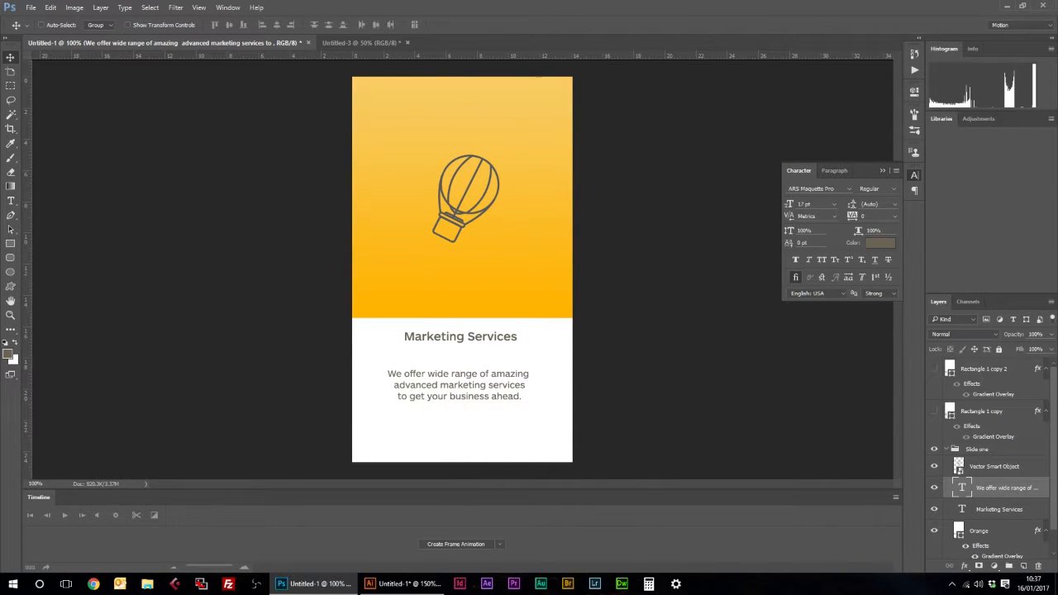
Align the balloon, the description and the heading with the orange rectangle by their horizontal centers.
{"action": "left_click", "coordinate": [985, 473], "text": "shift"}
{"action": "left_click", "coordinate": [1003, 510], "text": "ctrl"}
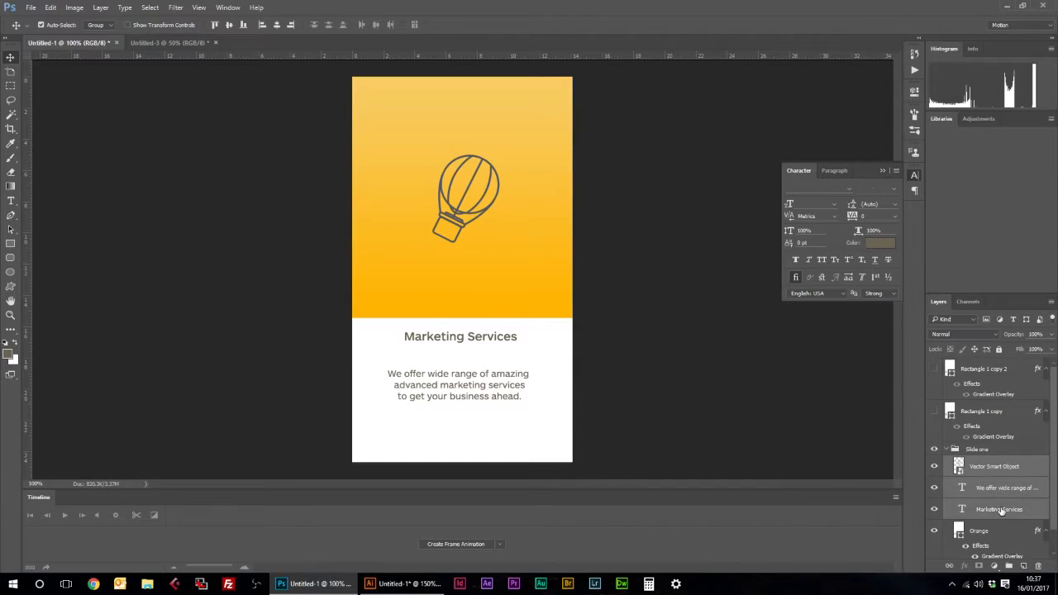
{"action": "left_click", "coordinate": [999, 531], "text": "ctrl"}
{"action": "left_click", "coordinate": [276, 25]}
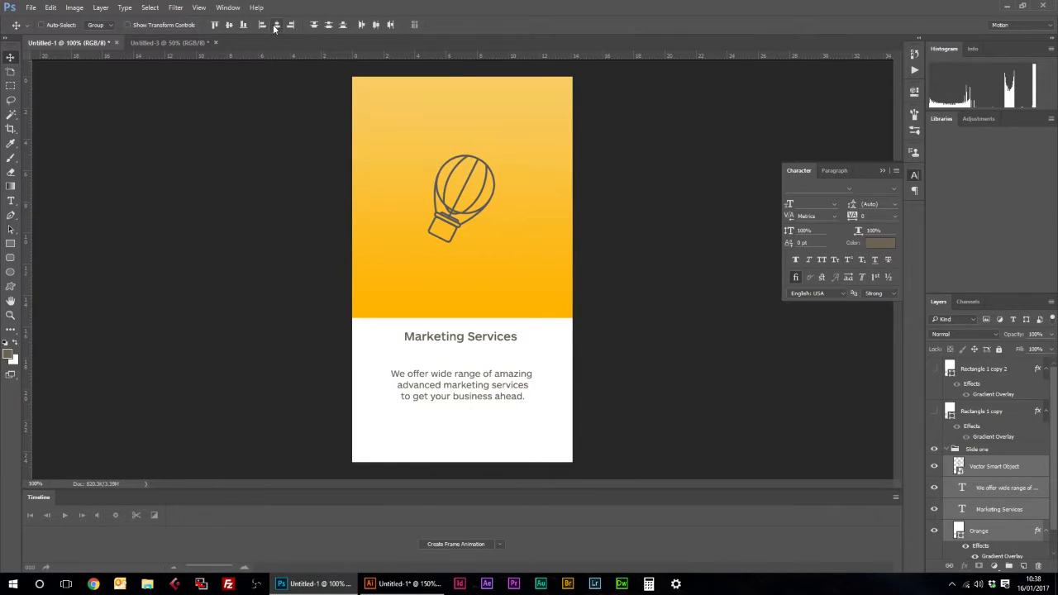
Recolour the whole description text light gray #d4d4d4.
{"action": "left_click", "coordinate": [11, 201]}
{"action": "left_click", "coordinate": [457, 397]}
{"action": "key", "text": "ctrl+a"}
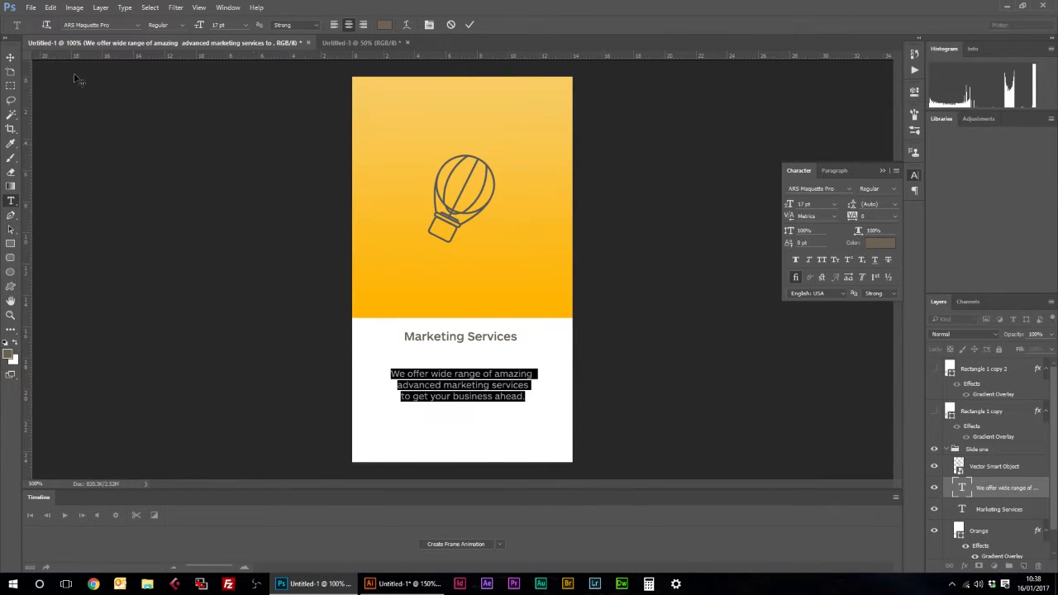
{"action": "left_click", "coordinate": [9, 356]}
{"action": "left_click_drag", "start_coordinate": [663, 212], "coordinate": [621, 158]}
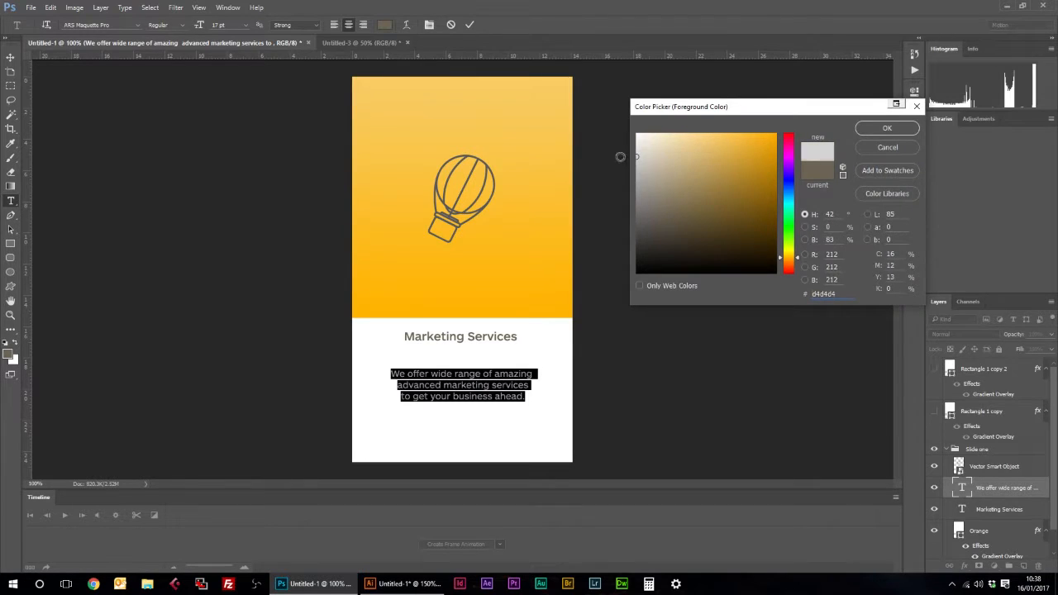
{"action": "left_click", "coordinate": [887, 130]}
{"action": "key", "text": "ctrl+Return"}
{"action": "key", "text": "v"}
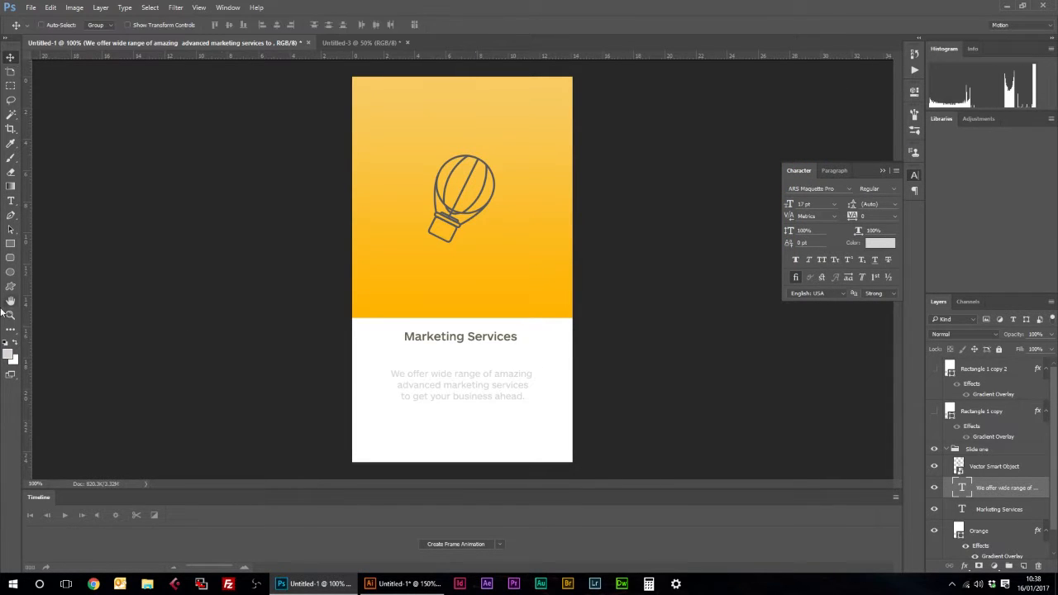
Recolour the whole description text a darker gray, #c2c2c2.
{"action": "left_click", "coordinate": [11, 200]}
{"action": "left_click", "coordinate": [457, 385]}
{"action": "key", "text": "ctrl+a"}
{"action": "left_click", "coordinate": [9, 355]}
{"action": "left_click", "coordinate": [636, 159]}
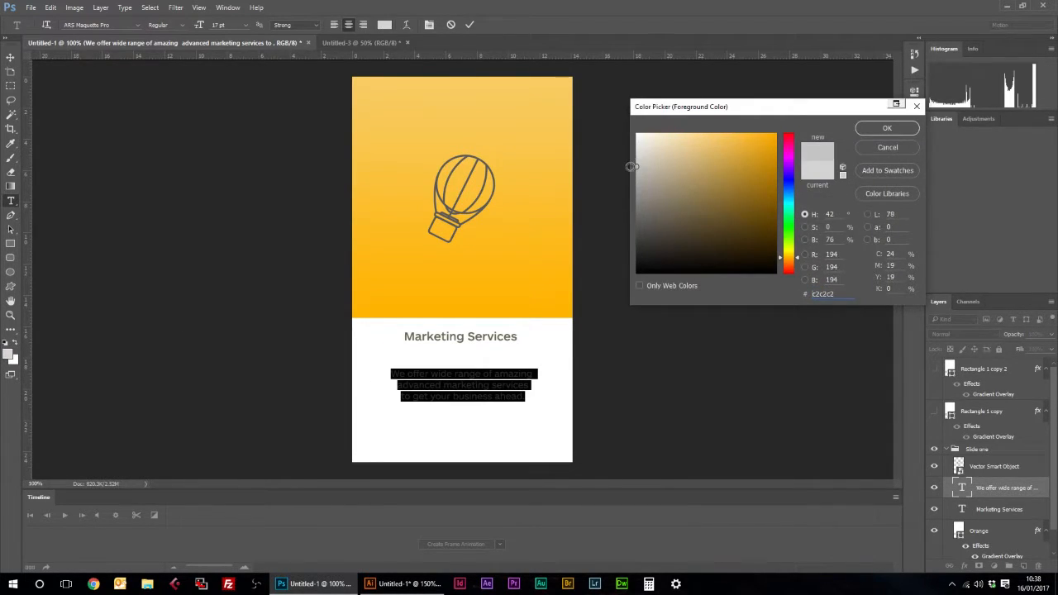
{"action": "key", "text": "Return"}
{"action": "key", "text": "ctrl+Return"}
Select the Marketing Services heading layer and nudge it down by about 10 px.
{"action": "key", "text": "v"}
{"action": "right_click", "coordinate": [451, 337]}
{"action": "left_click", "coordinate": [488, 357]}
{"action": "key", "text": "Down"}
{"action": "key", "text": "Down"}
{"action": "key", "text": "Down"}
{"action": "key", "text": "Down"}
{"action": "key", "text": "Down"}
{"action": "key", "text": "Down"}
{"action": "key", "text": "Down"}
{"action": "key", "text": "Down"}
{"action": "key", "text": "Down"}
{"action": "key", "text": "Down"}
Select the description text layer and nudge it up by about 11 px, closer to the heading.
{"action": "right_click", "coordinate": [459, 386]}
{"action": "left_click", "coordinate": [492, 405]}
{"action": "key", "text": "Up"}
{"action": "key", "text": "Up"}
{"action": "key", "text": "Up"}
{"action": "key", "text": "Up"}
{"action": "key", "text": "Up"}
{"action": "key", "text": "Up"}
{"action": "key", "text": "Up"}
{"action": "key", "text": "Up"}
{"action": "key", "text": "Up"}
{"action": "key", "text": "Up"}
{"action": "key", "text": "Up"}
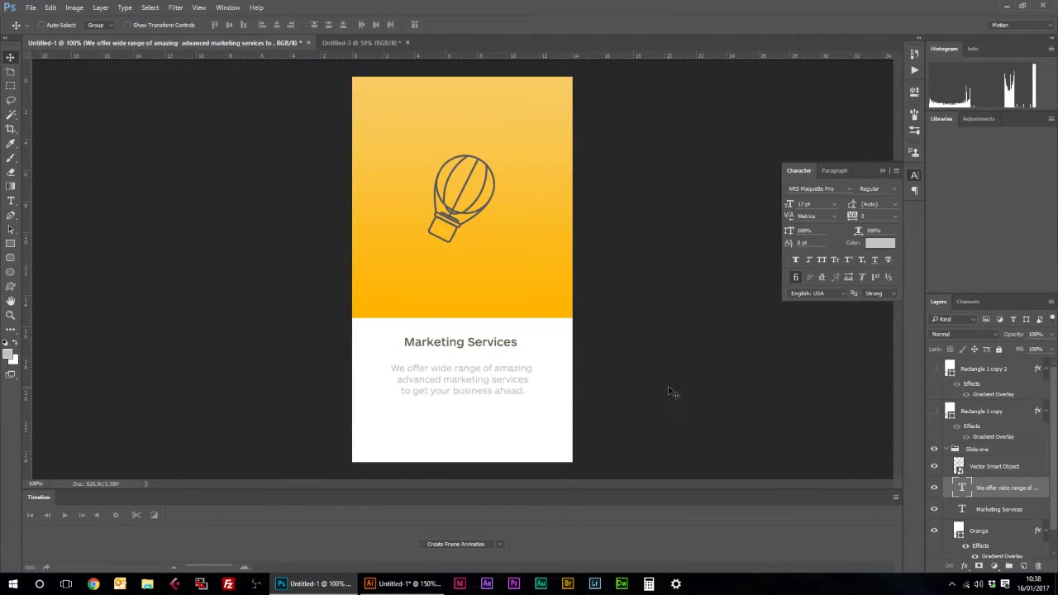
Draw a 64 × 64 px circle centered below the description with the Ellipse tool and fill it white.
{"action": "left_click", "coordinate": [8, 274]}
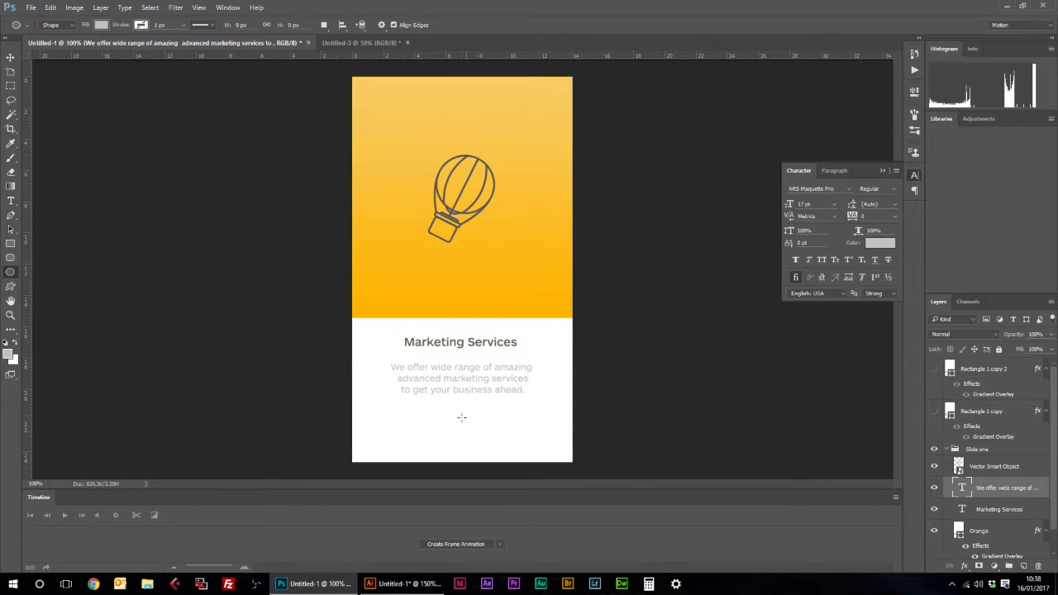
{"action": "left_click_drag", "start_coordinate": [463, 426], "coordinate": [445, 408]}
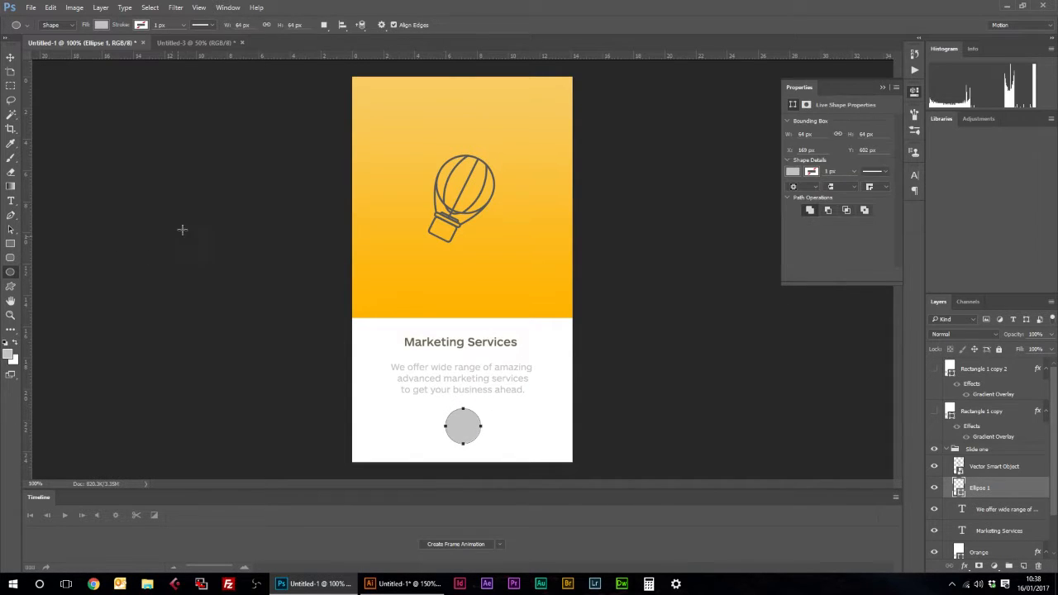
{"action": "left_click", "coordinate": [101, 26]}
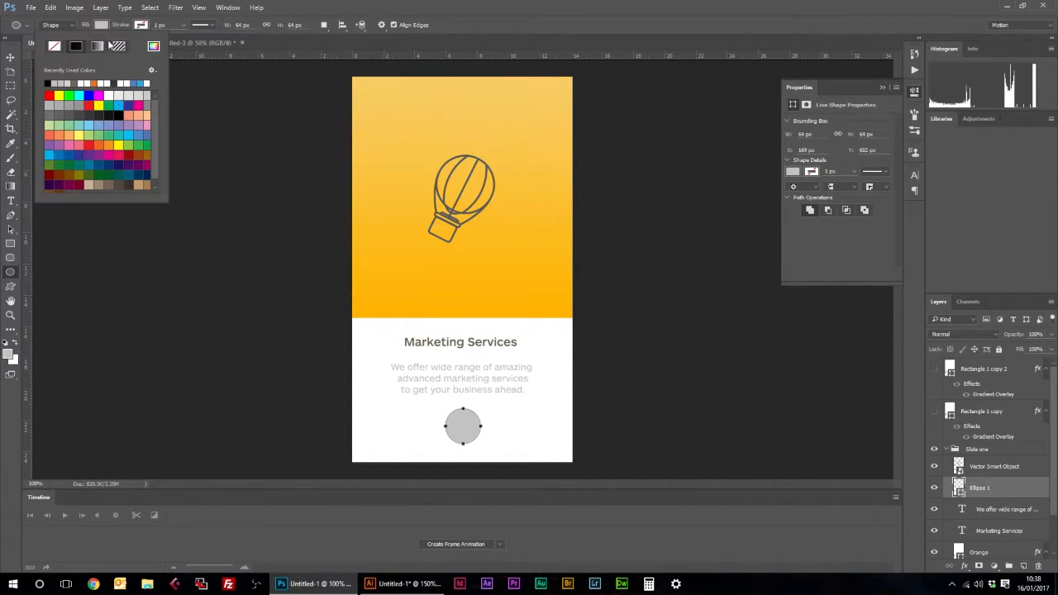
{"action": "left_click", "coordinate": [90, 82]}
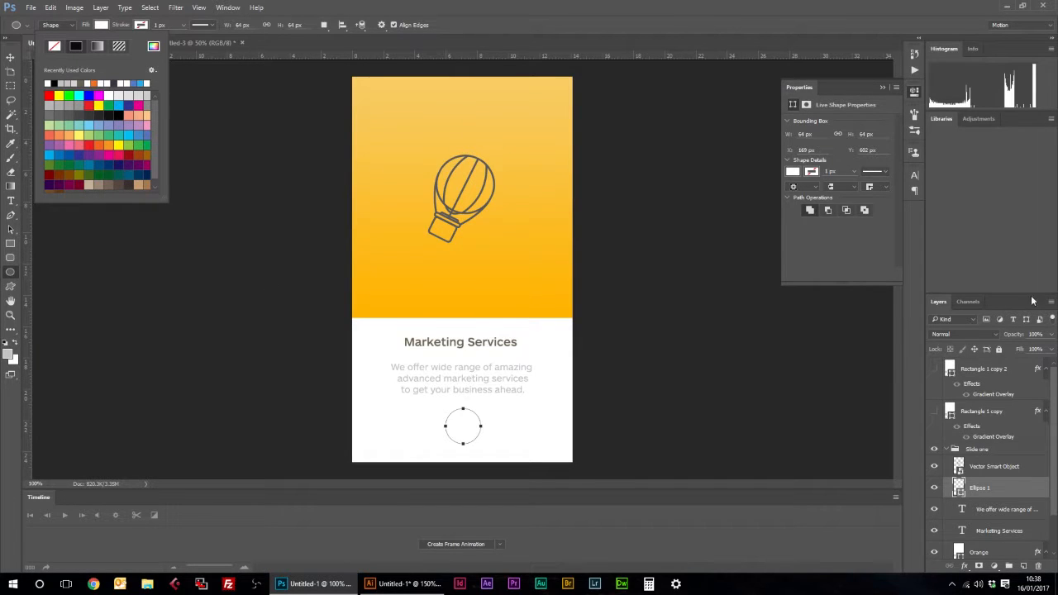
Add a Drop Shadow layer style to the white circle, keeping the circle in view beside the dialog.
{"action": "left_click", "coordinate": [966, 488]}
{"action": "right_click", "coordinate": [993, 483]}
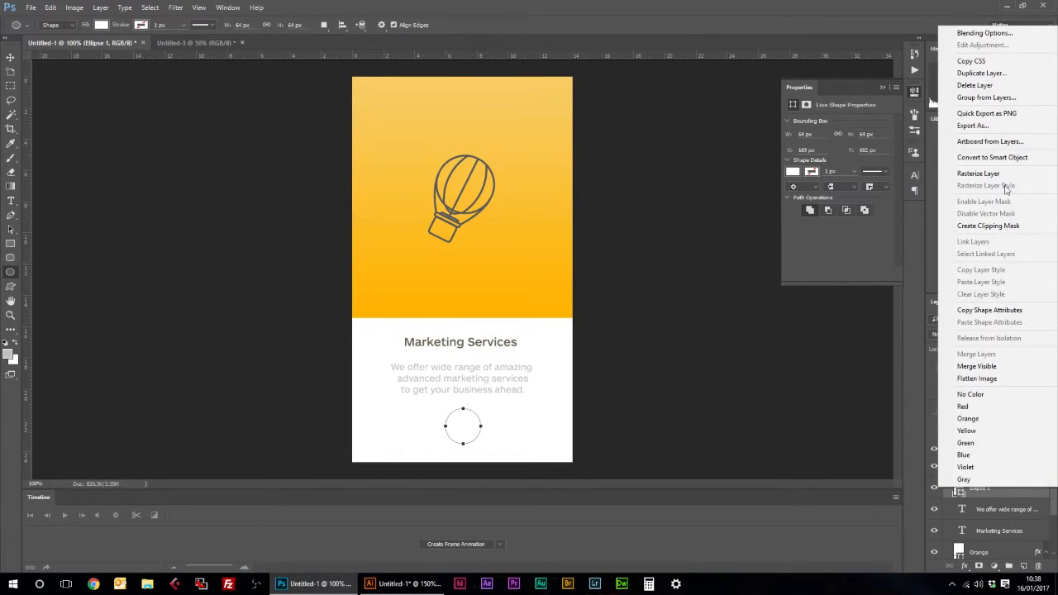
{"action": "left_click", "coordinate": [976, 32]}
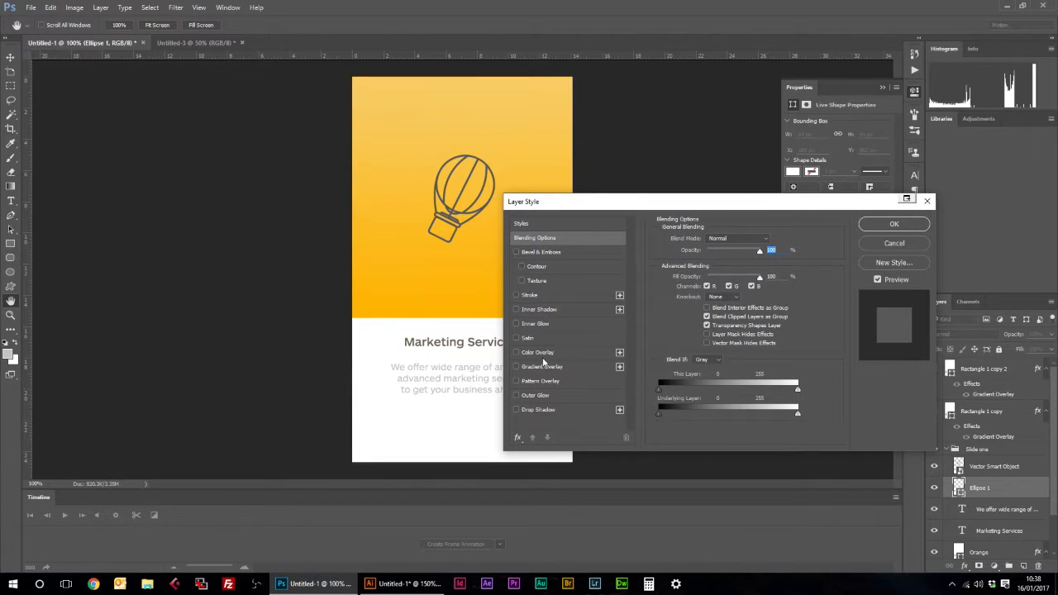
{"action": "left_click", "coordinate": [544, 406]}
{"action": "left_click_drag", "start_coordinate": [603, 201], "coordinate": [620, 124]}
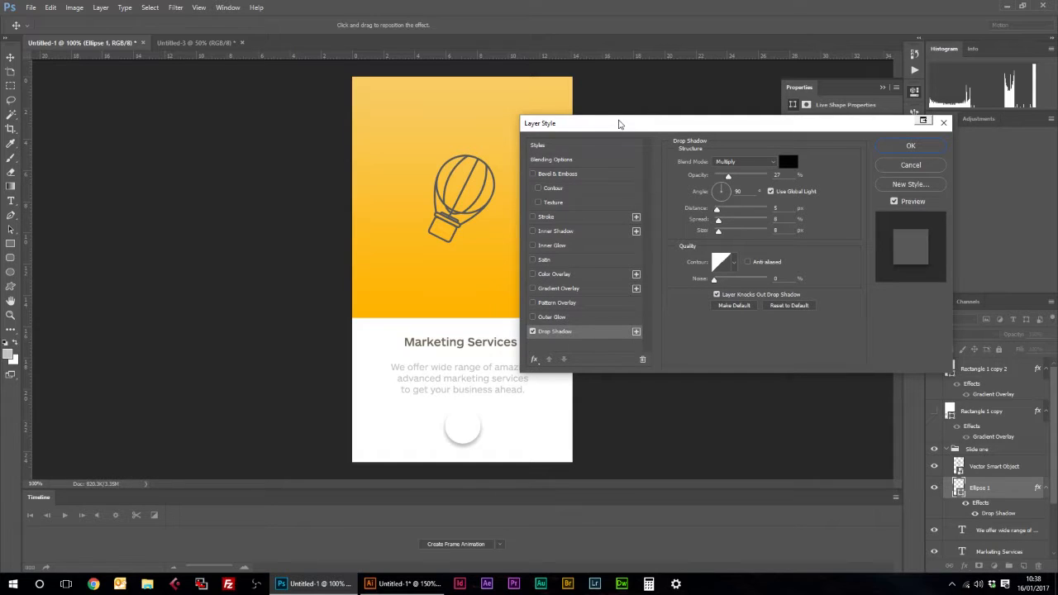
Set the circle's drop shadow to 14% opacity, 86° angle, 9 px distance, 11% spread and 10 px size.
{"action": "left_click", "coordinate": [724, 182]}
{"action": "left_click_drag", "start_coordinate": [725, 185], "coordinate": [723, 189]}
{"action": "mouse_move", "coordinate": [719, 219]}
{"action": "left_mouse_down"}
{"action": "mouse_move", "coordinate": [736, 222]}
{"action": "mouse_move", "coordinate": [721, 221]}
{"action": "mouse_move", "coordinate": [722, 235]}
{"action": "mouse_move", "coordinate": [719, 211]}
{"action": "mouse_move", "coordinate": [715, 221]}
{"action": "mouse_move", "coordinate": [735, 222]}
{"action": "mouse_move", "coordinate": [717, 222]}
{"action": "mouse_move", "coordinate": [717, 233]}
{"action": "left_mouse_up"}
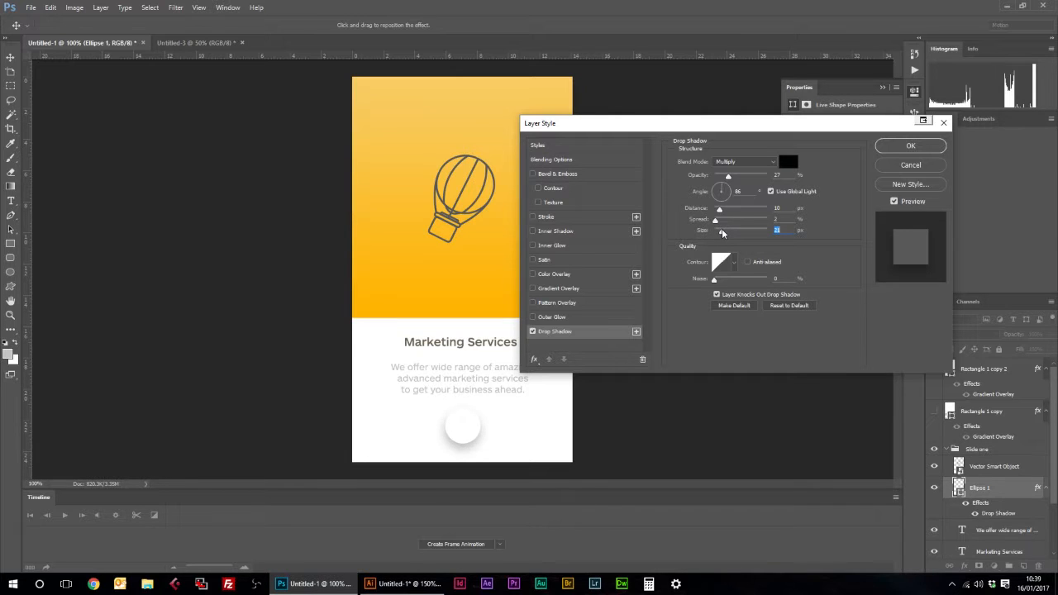
{"action": "left_click_drag", "start_coordinate": [718, 211], "coordinate": [720, 213]}
{"action": "left_click_drag", "start_coordinate": [729, 176], "coordinate": [726, 177]}
{"action": "left_click_drag", "start_coordinate": [717, 220], "coordinate": [721, 233]}
{"action": "left_click_drag", "start_coordinate": [724, 177], "coordinate": [723, 179]}
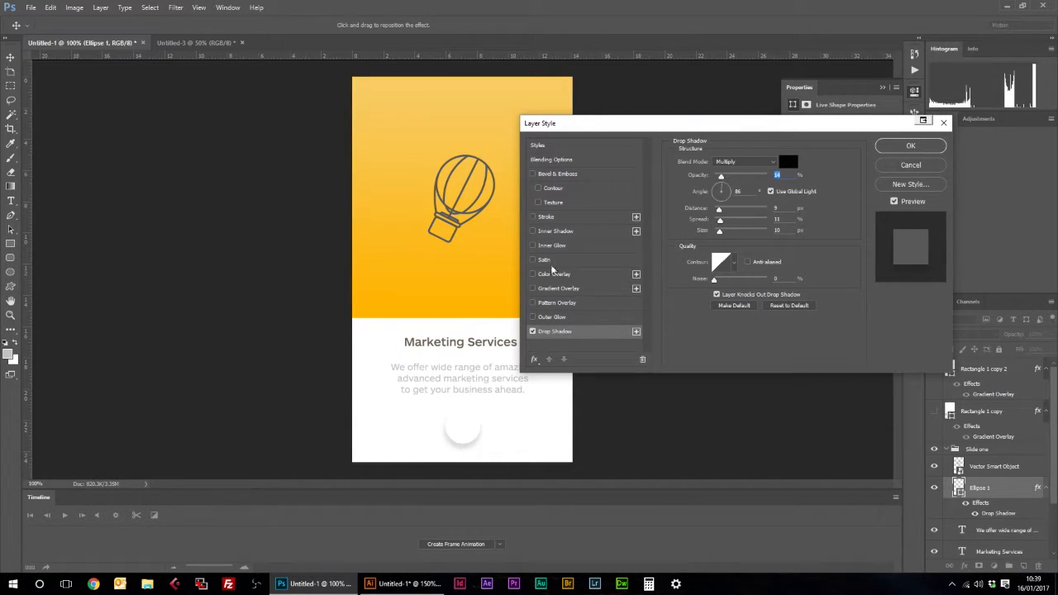
Add a 1 px outside stroke in #f2f2f2 to the circle and apply the layer styles.
{"action": "left_click", "coordinate": [546, 217]}
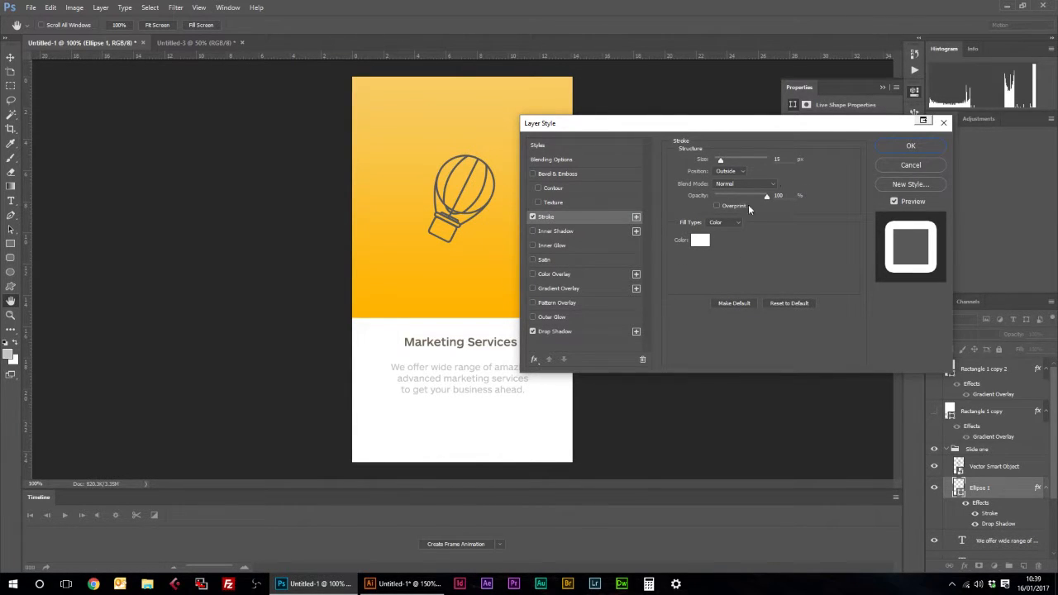
{"action": "left_click", "coordinate": [700, 240]}
{"action": "left_click", "coordinate": [638, 196]}
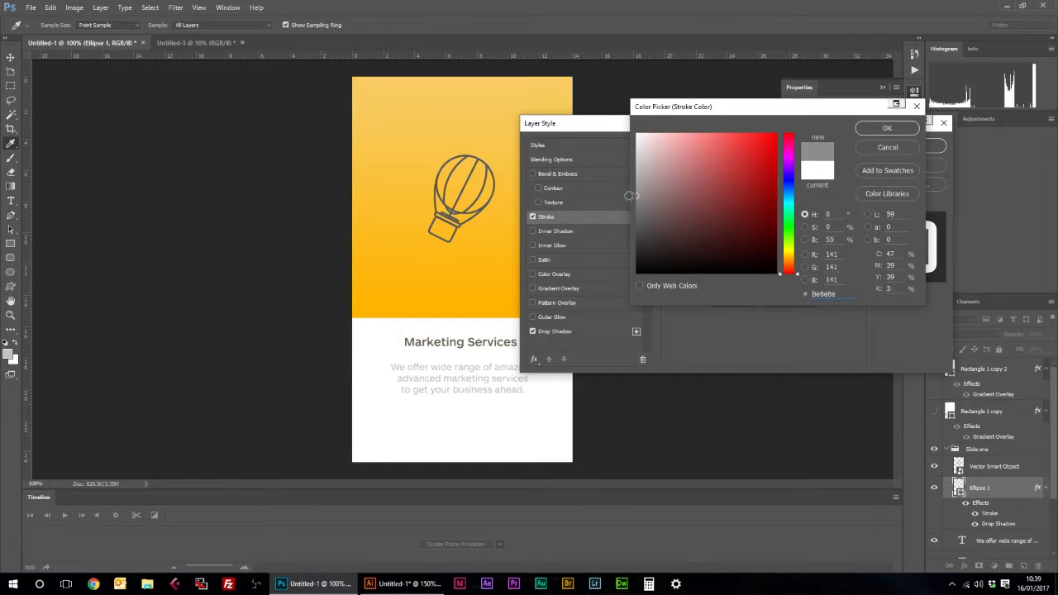
{"action": "left_click", "coordinate": [886, 128]}
{"action": "type", "text": "2"}
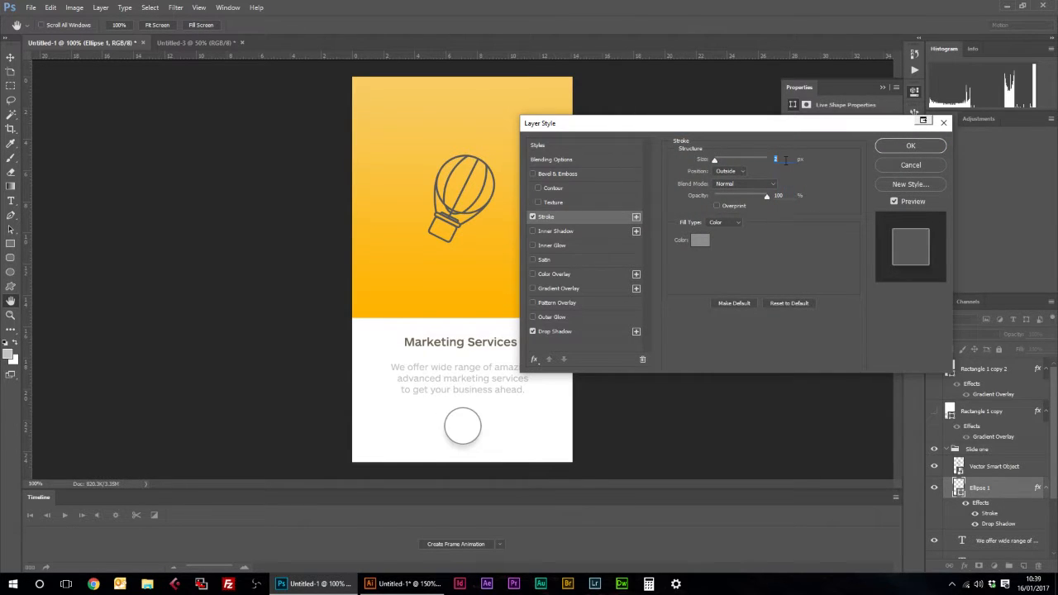
{"action": "type", "text": "1"}
{"action": "left_click", "coordinate": [700, 239]}
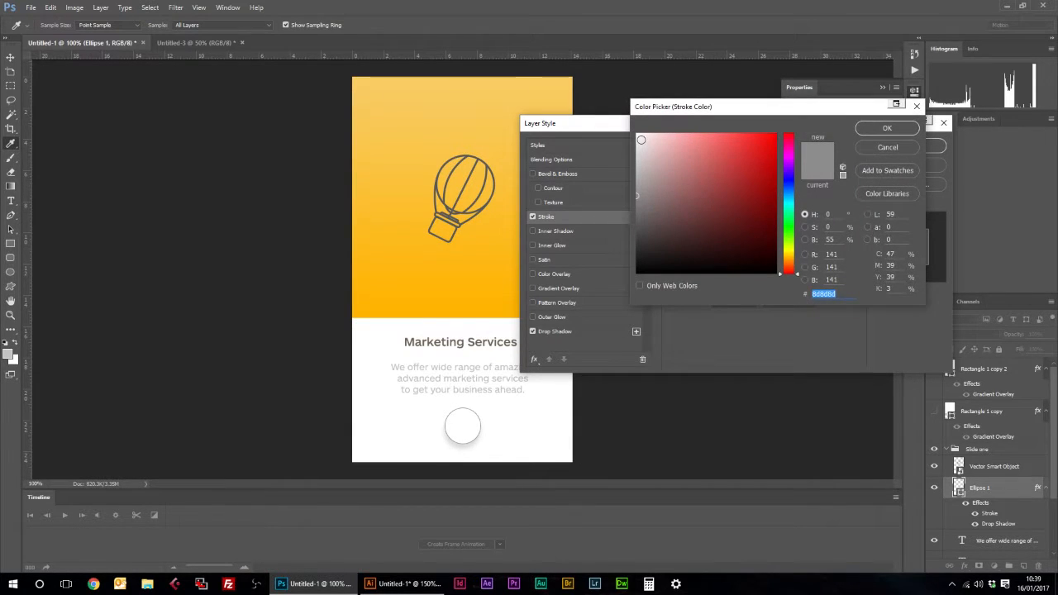
{"action": "type", "text": "f2f2f2"}
{"action": "left_click", "coordinate": [887, 129]}
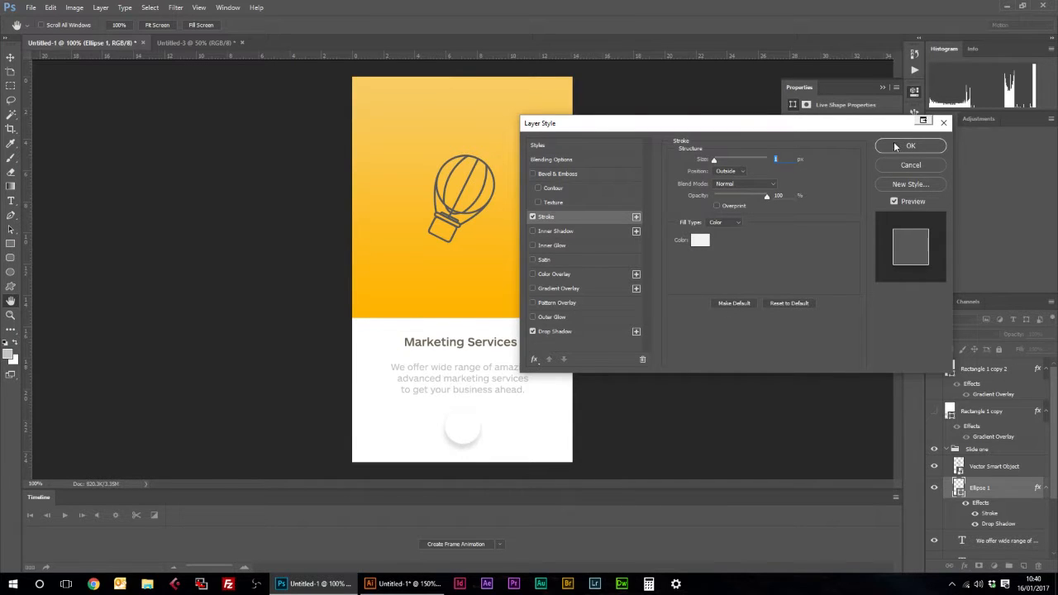
{"action": "left_click", "coordinate": [899, 145]}
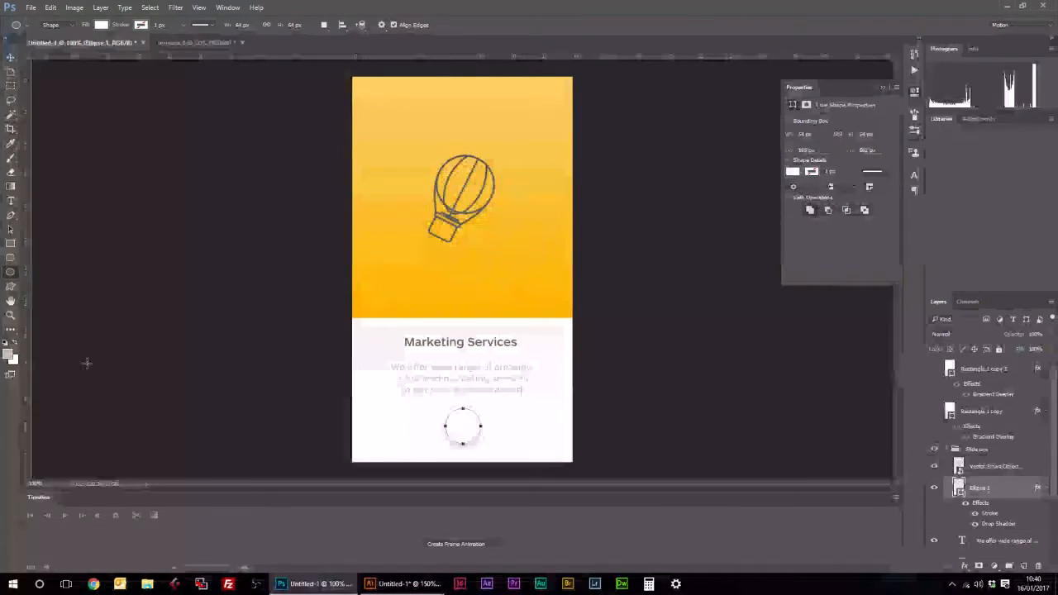
With the Vector Smart Object layer active, load the full All collection into the enlarged custom shape picker.
{"action": "left_click", "coordinate": [10, 315]}
{"action": "left_click", "coordinate": [463, 438]}
{"action": "left_click_drag", "start_coordinate": [464, 439], "coordinate": [499, 397]}
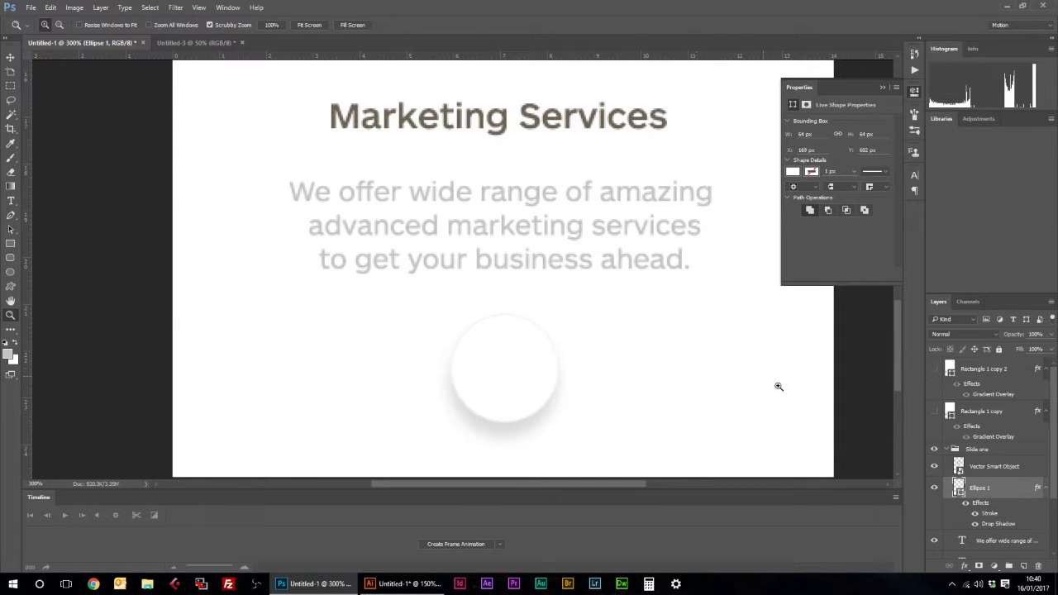
{"action": "left_click", "coordinate": [976, 450]}
{"action": "scroll", "coordinate": [976, 451], "scroll_direction": "down", "scroll_amount": 3}
{"action": "left_click", "coordinate": [1000, 388]}
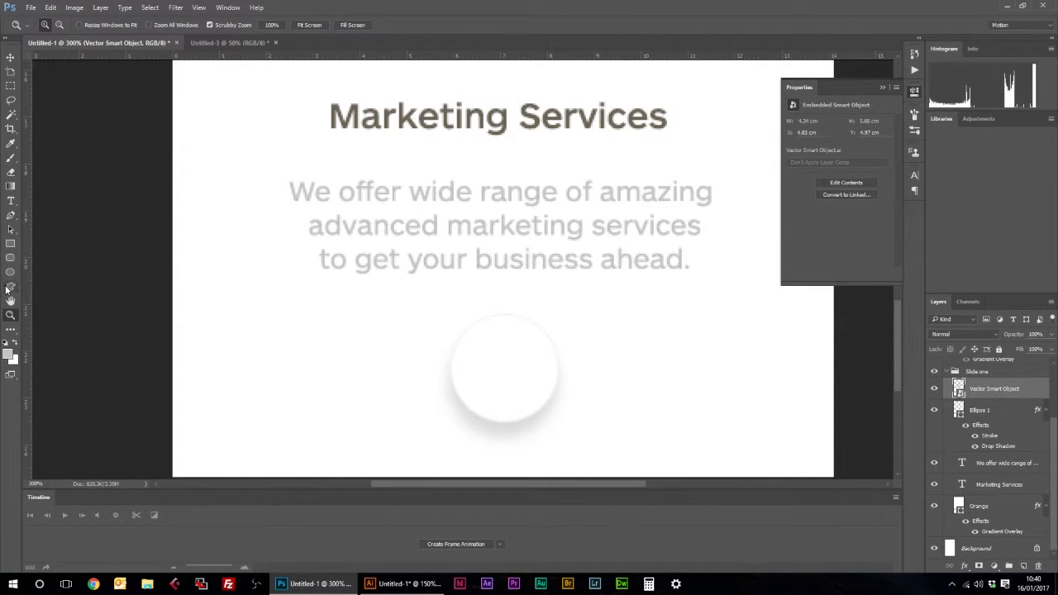
{"action": "left_click", "coordinate": [8, 288]}
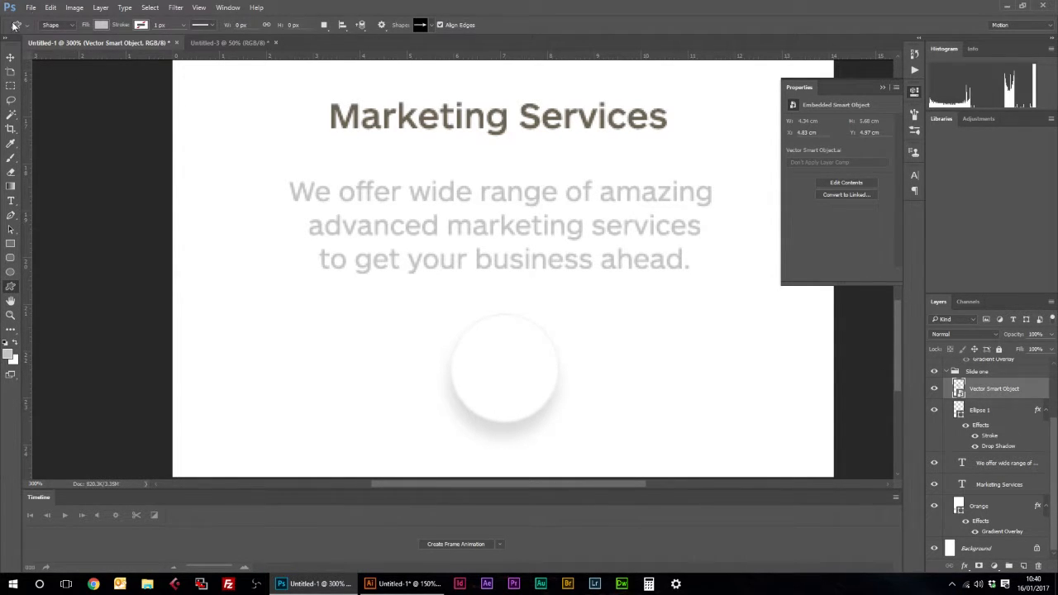
{"action": "left_click", "coordinate": [429, 26]}
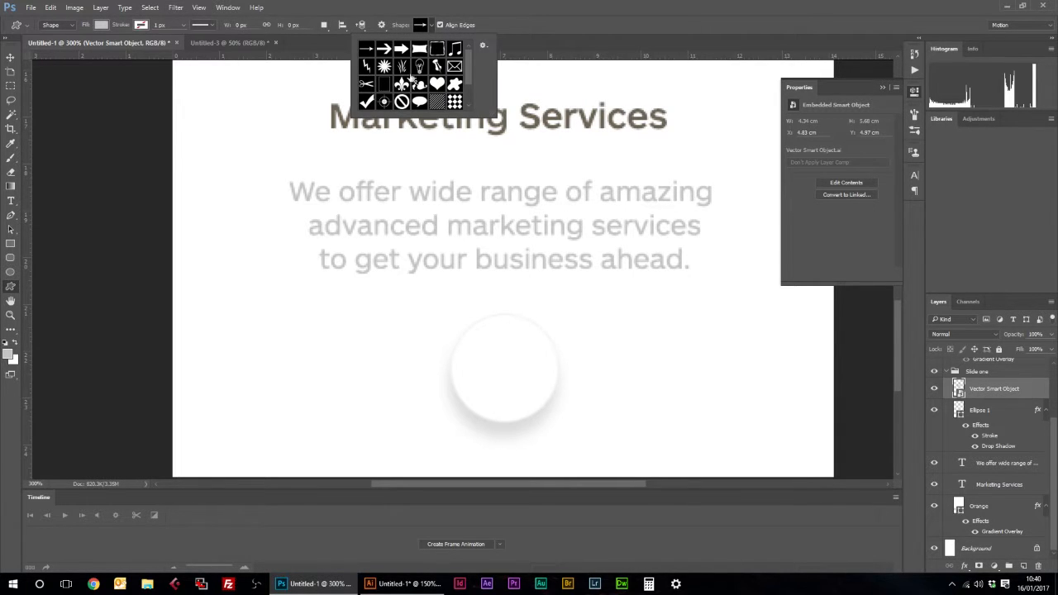
{"action": "scroll", "coordinate": [418, 76], "scroll_direction": "down", "scroll_amount": 2}
{"action": "scroll", "coordinate": [403, 81], "scroll_direction": "up", "scroll_amount": 2}
{"action": "left_click_drag", "start_coordinate": [494, 114], "coordinate": [495, 228]}
{"action": "left_click", "coordinate": [491, 48]}
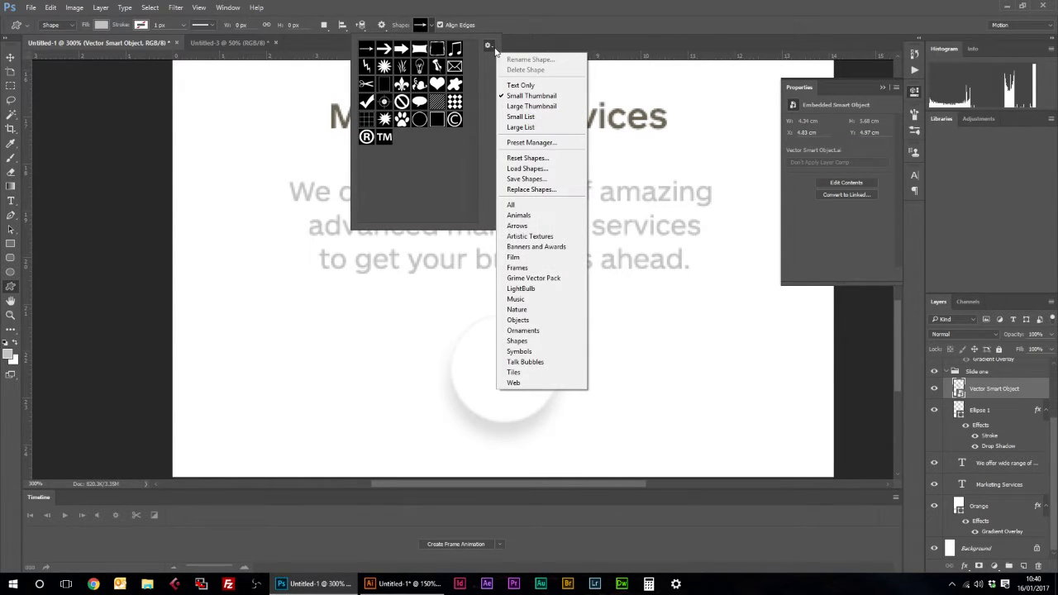
{"action": "left_click", "coordinate": [537, 205]}
{"action": "left_click", "coordinate": [572, 220]}
Browse the loaded custom shapes and choose the bold right-pointing chevron.
{"action": "scroll", "coordinate": [434, 117], "scroll_direction": "down", "scroll_amount": 5}
{"action": "scroll", "coordinate": [423, 119], "scroll_direction": "down", "scroll_amount": 1}
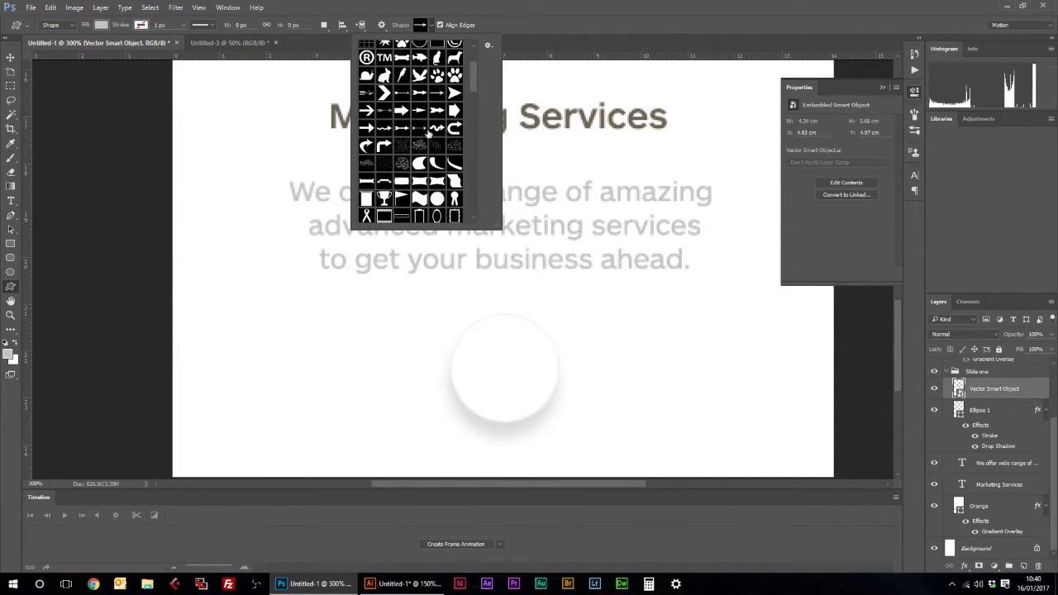
{"action": "scroll", "coordinate": [413, 88], "scroll_direction": "down", "scroll_amount": 6}
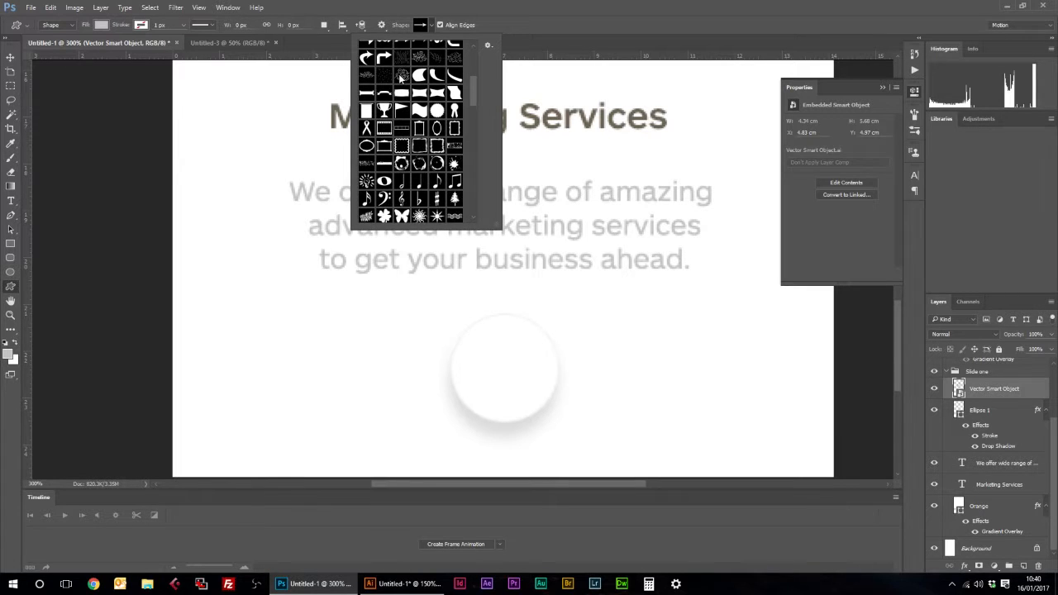
{"action": "scroll", "coordinate": [400, 79], "scroll_direction": "down", "scroll_amount": 10}
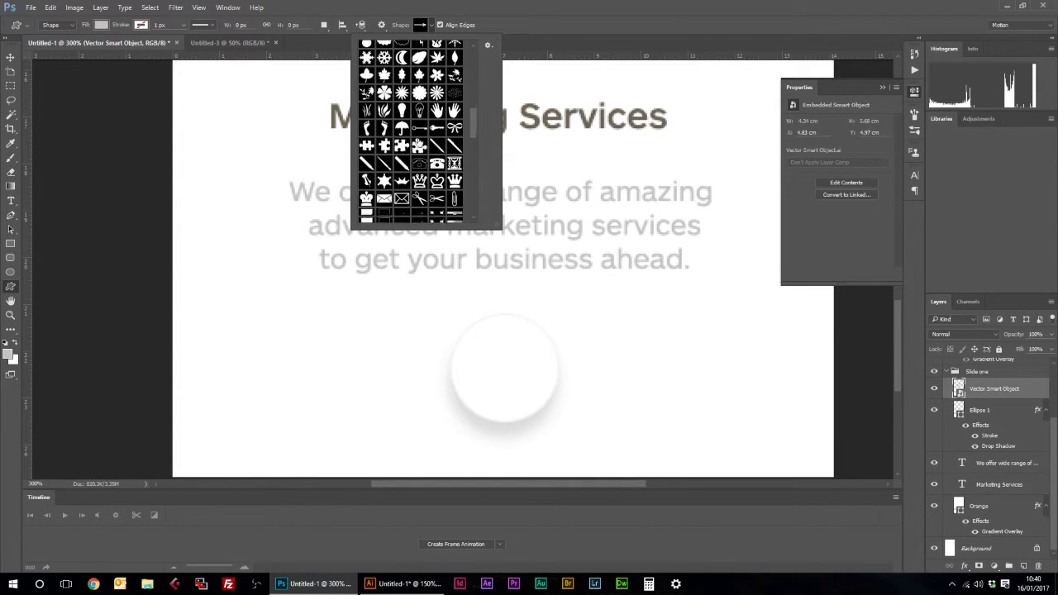
{"action": "scroll", "coordinate": [424, 142], "scroll_direction": "down", "scroll_amount": 10}
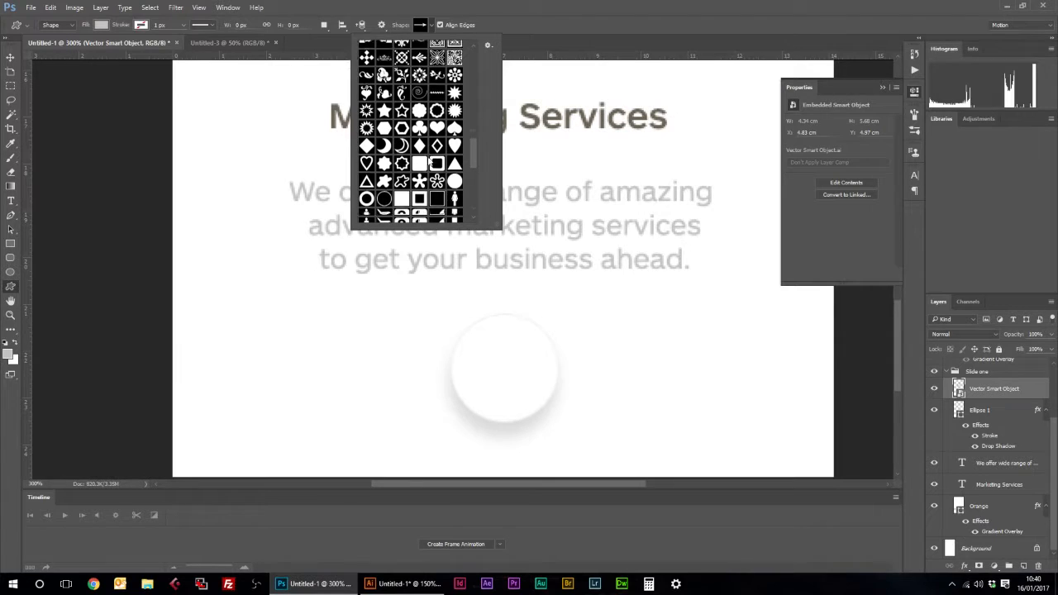
{"action": "scroll", "coordinate": [431, 157], "scroll_direction": "down", "scroll_amount": 2}
{"action": "scroll", "coordinate": [440, 128], "scroll_direction": "down", "scroll_amount": 2}
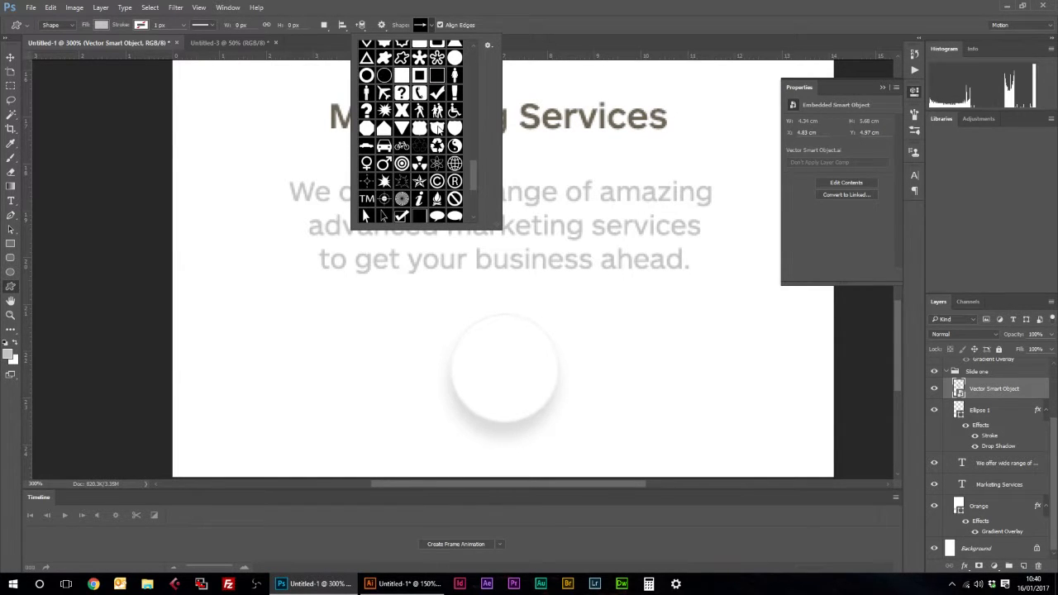
{"action": "scroll", "coordinate": [471, 186], "scroll_direction": "down", "scroll_amount": 8}
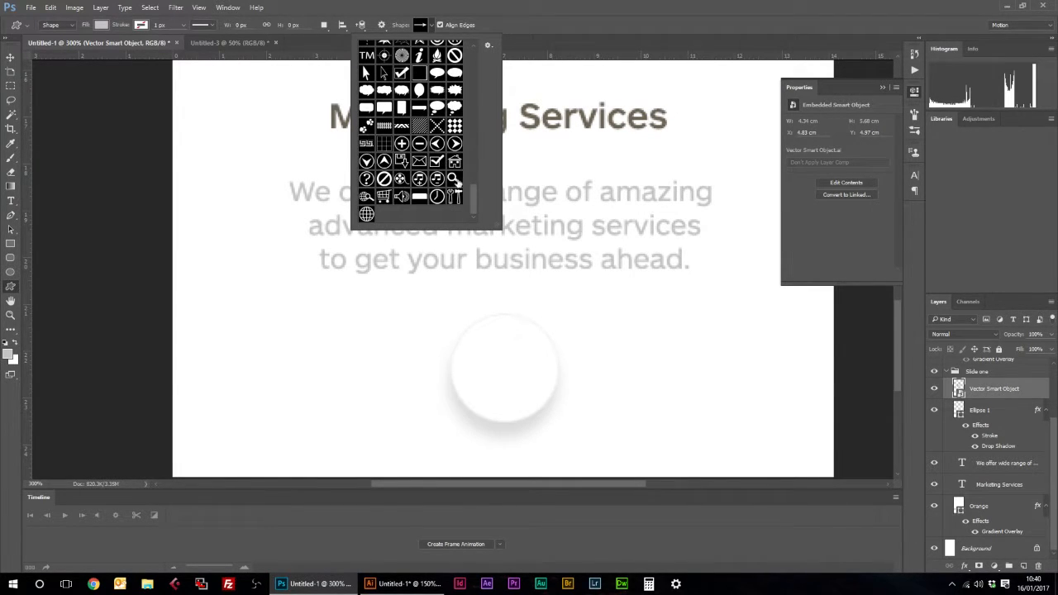
{"action": "left_click_drag", "start_coordinate": [473, 194], "coordinate": [474, 65]}
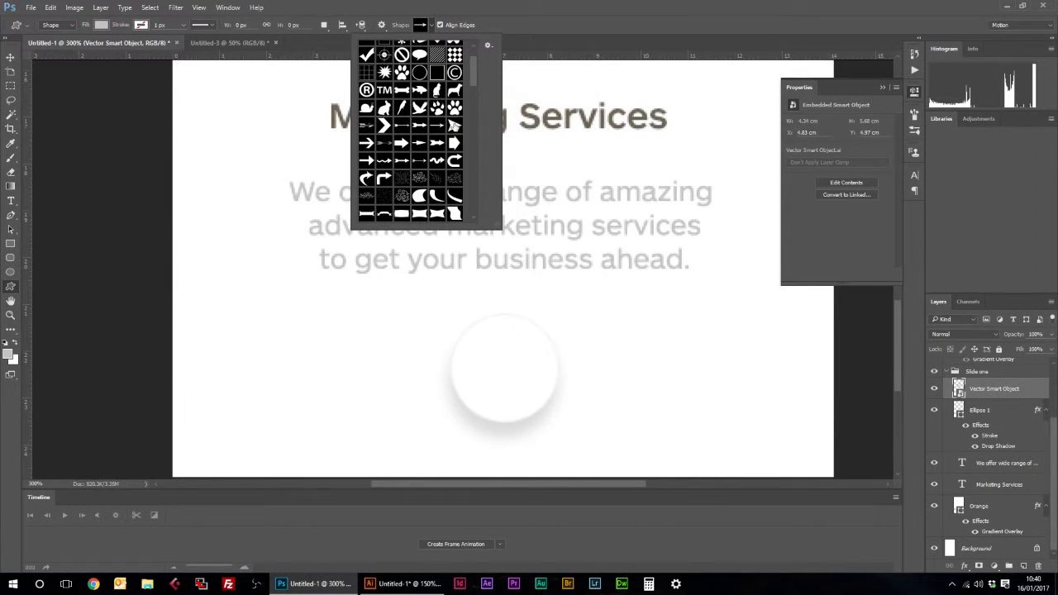
{"action": "scroll", "coordinate": [436, 149], "scroll_direction": "up", "scroll_amount": 2}
{"action": "left_click", "coordinate": [385, 152]}
{"action": "left_click", "coordinate": [533, 5]}
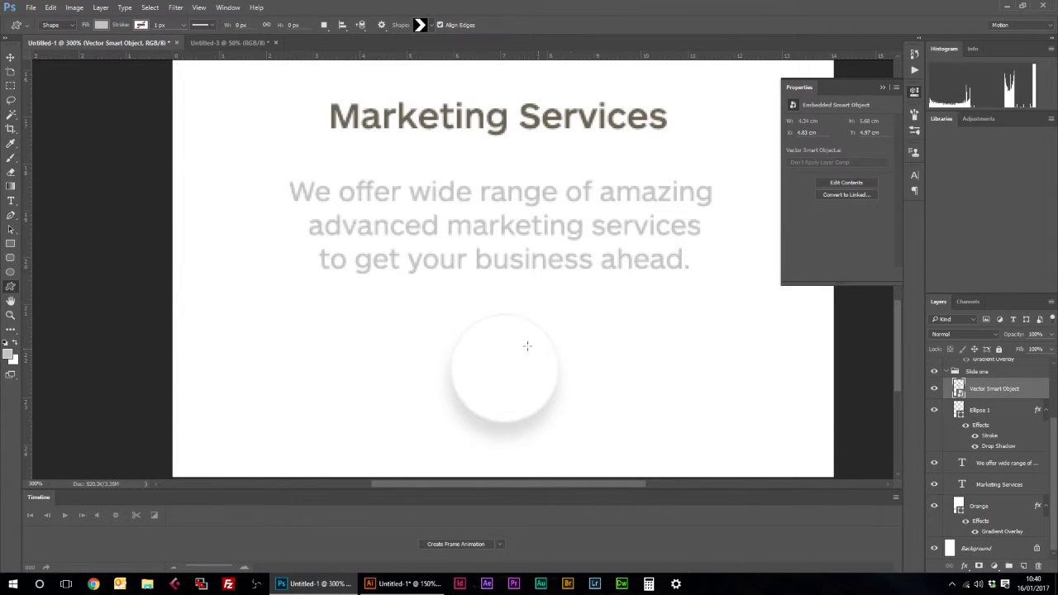
Sample the slide's orange as the foreground colour and draw a chevron about 28 × 30 px inside the white circle.
{"action": "scroll", "coordinate": [215, 321], "scroll_direction": "up", "scroll_amount": 3}
{"action": "left_click", "coordinate": [9, 354]}
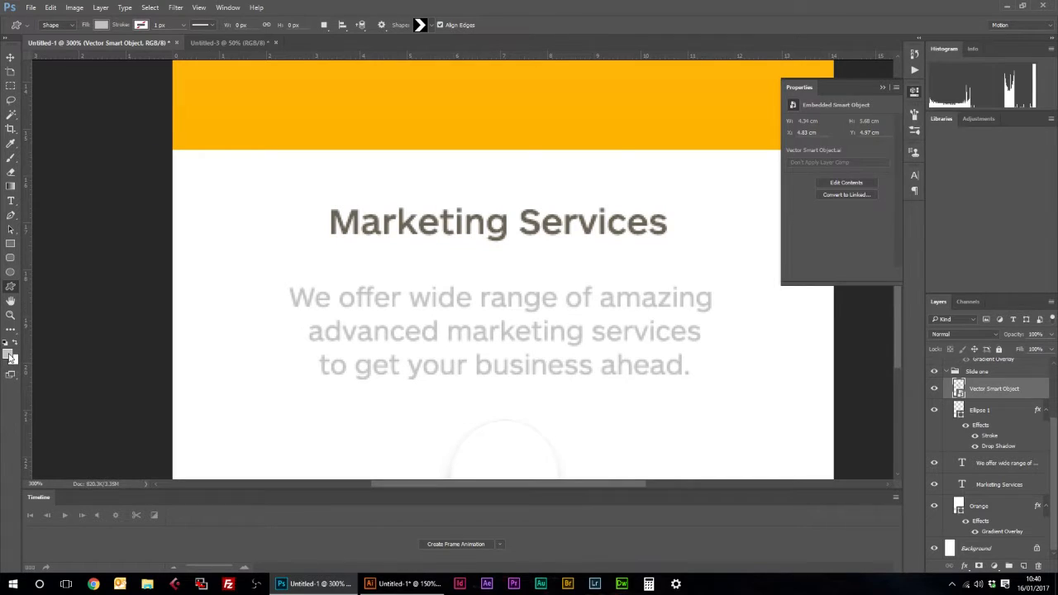
{"action": "left_click", "coordinate": [549, 130]}
{"action": "left_click", "coordinate": [888, 128]}
{"action": "scroll", "coordinate": [554, 353], "scroll_direction": "down", "scroll_amount": 3}
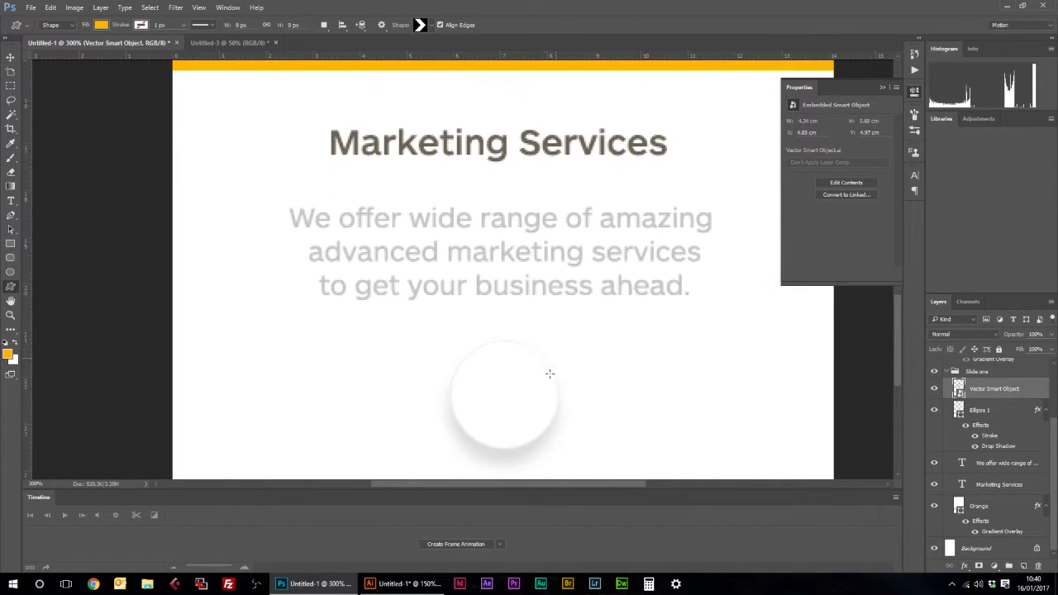
{"action": "left_click_drag", "start_coordinate": [483, 336], "coordinate": [530, 385]}
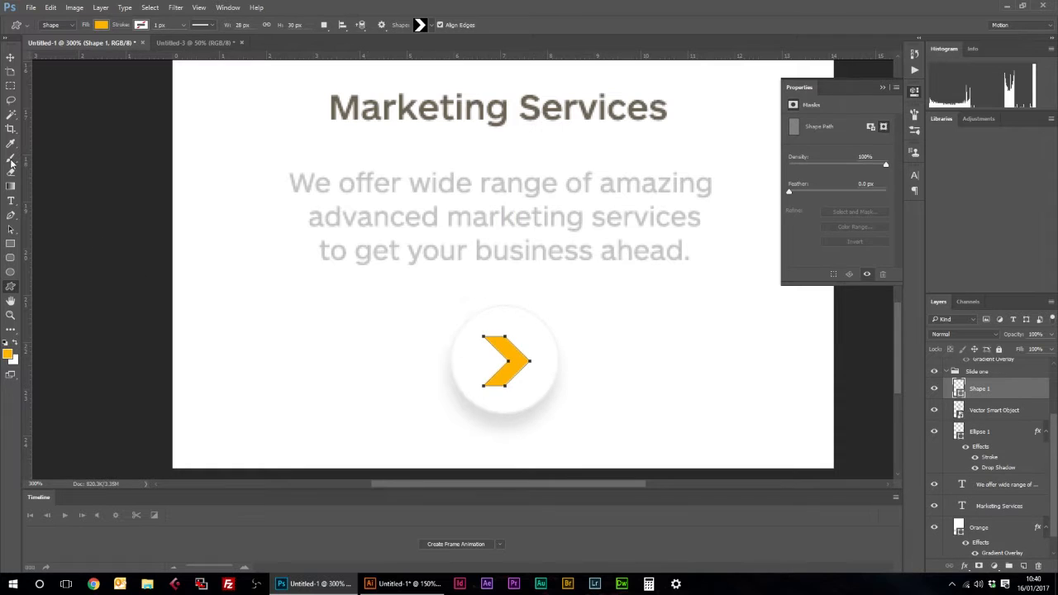
Nudge the chevron into visual balance within the white circle, checking its position against the whole slide.
{"action": "left_click", "coordinate": [9, 58]}
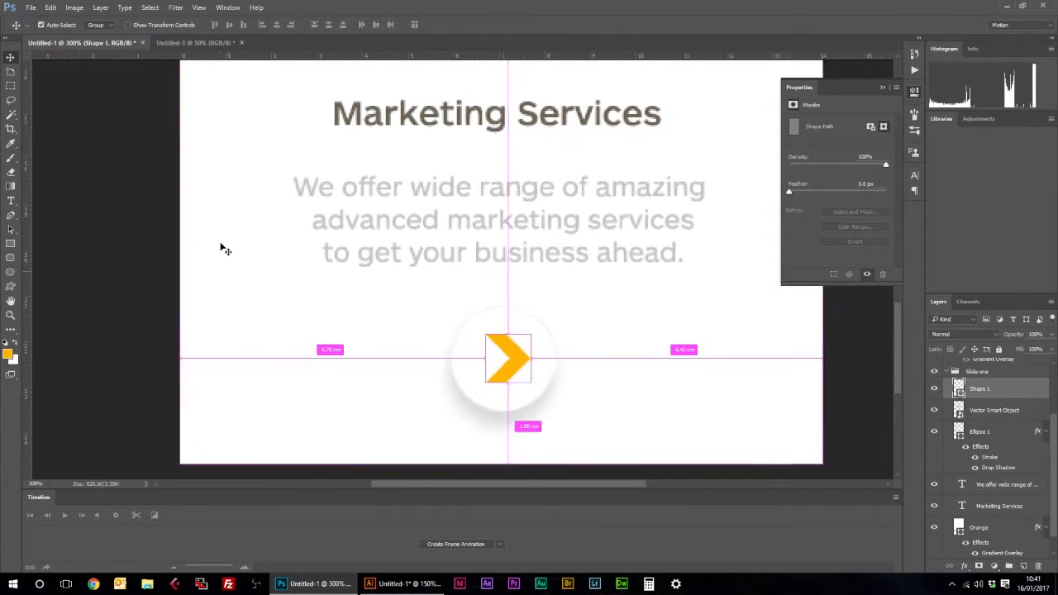
{"action": "key", "text": "ctrl+minus"}
{"action": "key", "text": "ctrl+minus"}
{"action": "key", "text": "ctrl"}
{"action": "key", "text": "ctrl+plus"}
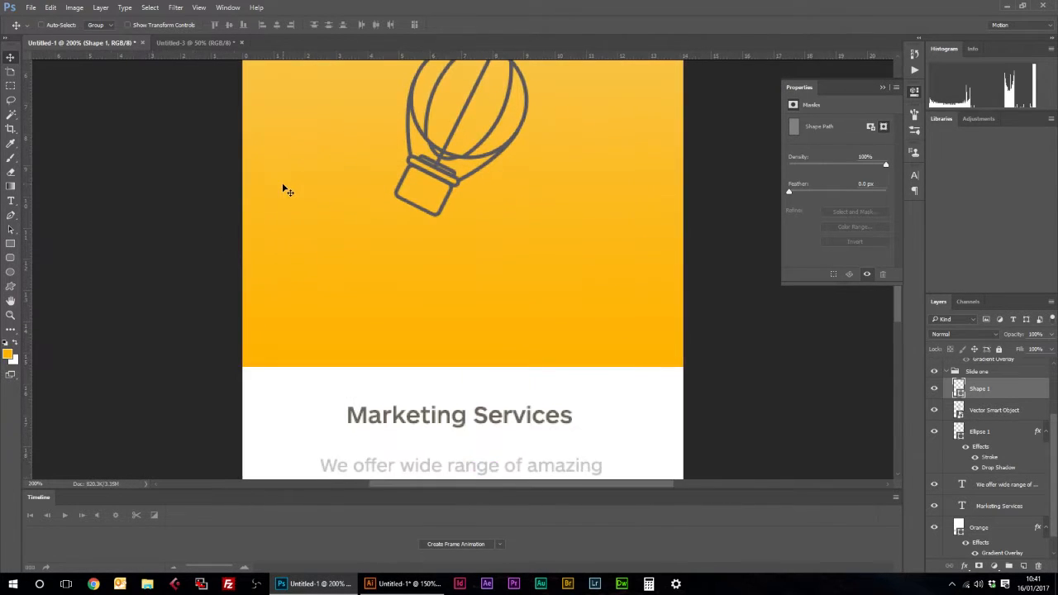
{"action": "scroll", "coordinate": [282, 195], "scroll_direction": "down", "scroll_amount": 4}
{"action": "scroll", "coordinate": [277, 194], "scroll_direction": "down", "scroll_amount": 2}
{"action": "key", "text": "ctrl+plus"}
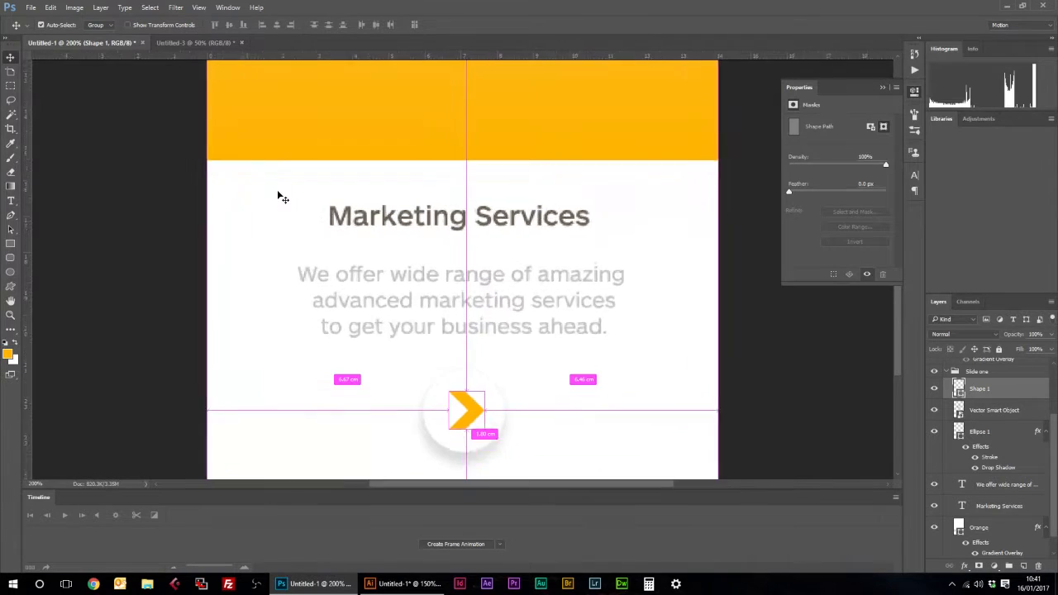
{"action": "key", "text": "ctrl+minus"}
{"action": "key", "text": "ctrl+minus"}
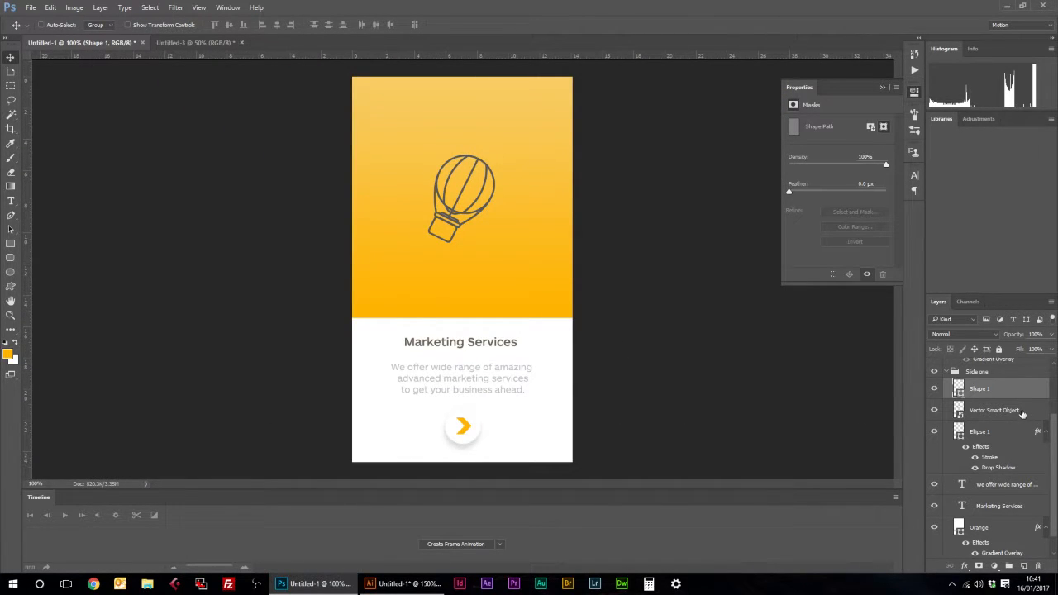
Identify the button's layers by toggling their visibility and move the Ellipse 1 layer directly below Shape 1.
{"action": "left_click", "coordinate": [936, 411]}
{"action": "left_click", "coordinate": [935, 411]}
{"action": "left_click", "coordinate": [996, 425]}
{"action": "left_click", "coordinate": [935, 432]}
{"action": "left_click", "coordinate": [935, 432]}
{"action": "left_click", "coordinate": [935, 411]}
{"action": "left_click", "coordinate": [935, 411]}
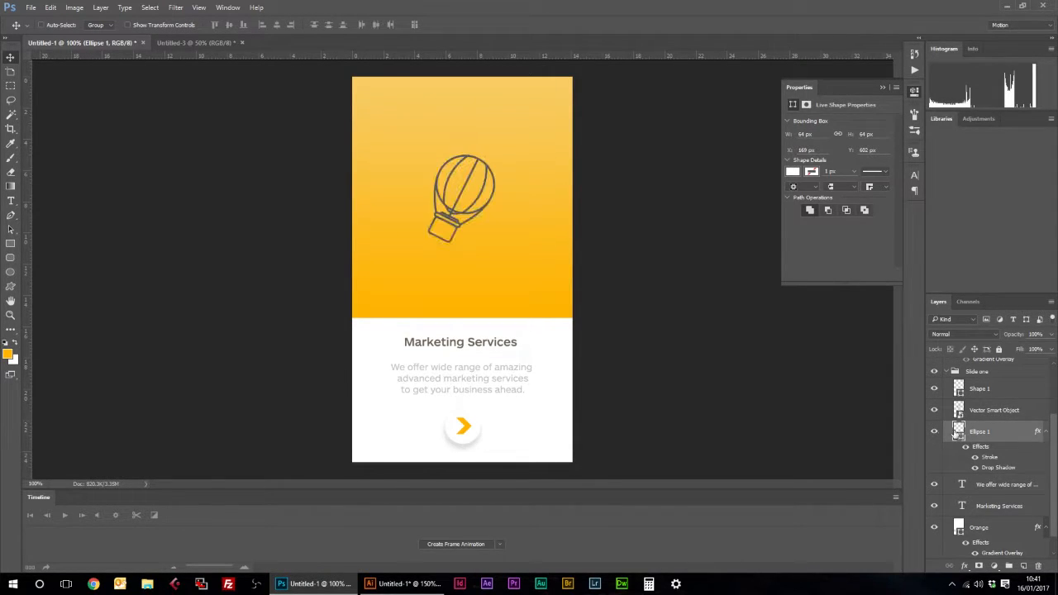
{"action": "left_click", "coordinate": [938, 390]}
{"action": "left_click_drag", "start_coordinate": [983, 428], "coordinate": [984, 400]}
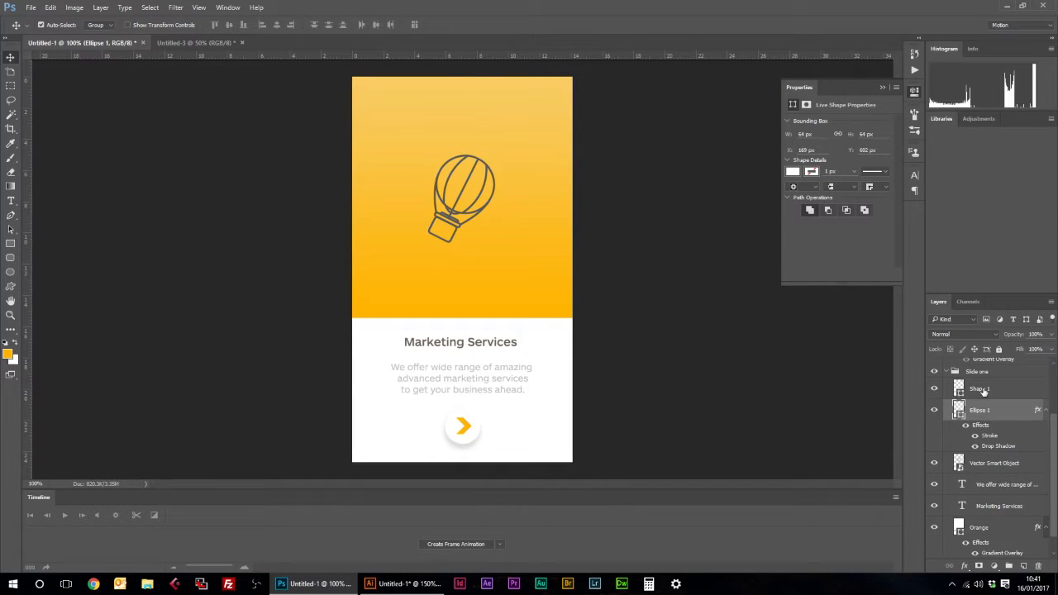
Group the Ellipse 1 and Shape 1 layers and name the group Button1.
{"action": "left_click", "coordinate": [984, 392], "text": "ctrl"}
{"action": "key", "text": "ctrl+g"}
{"action": "double_click", "coordinate": [978, 425]}
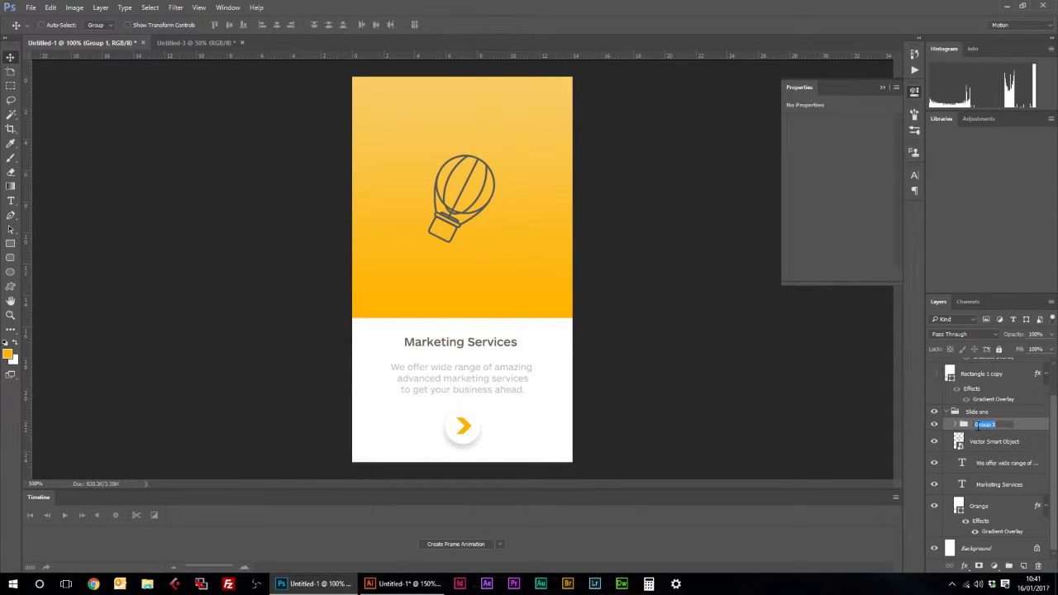
{"action": "type", "text": "Button1"}
{"action": "key", "text": "Return"}
Shift the balloon icon slightly right and down to about X 5.4 cm, Y 5.04 cm.
{"action": "left_click", "coordinate": [988, 444]}
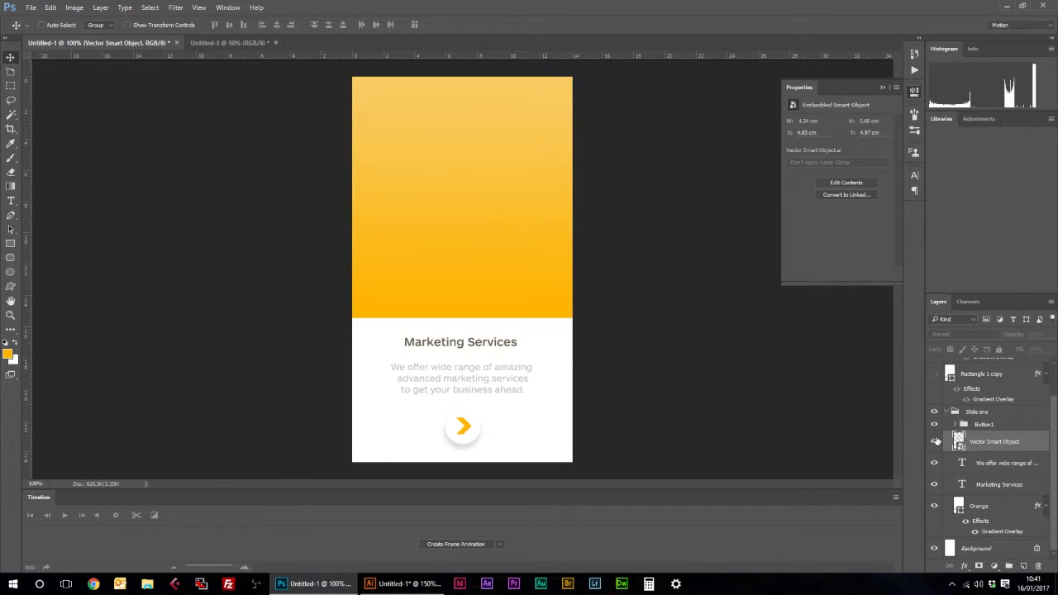
{"action": "mouse_move", "coordinate": [488, 191]}
{"action": "left_mouse_down"}
{"action": "mouse_move", "coordinate": [498, 194]}
{"action": "mouse_move", "coordinate": [485, 199]}
{"action": "left_mouse_up"}
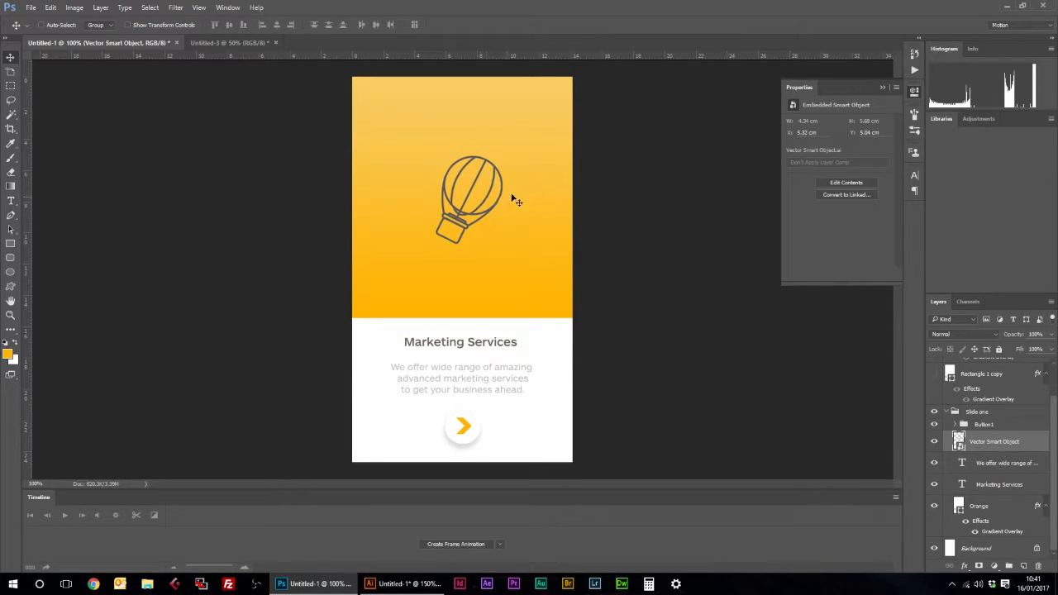
{"action": "key", "text": "Right"}
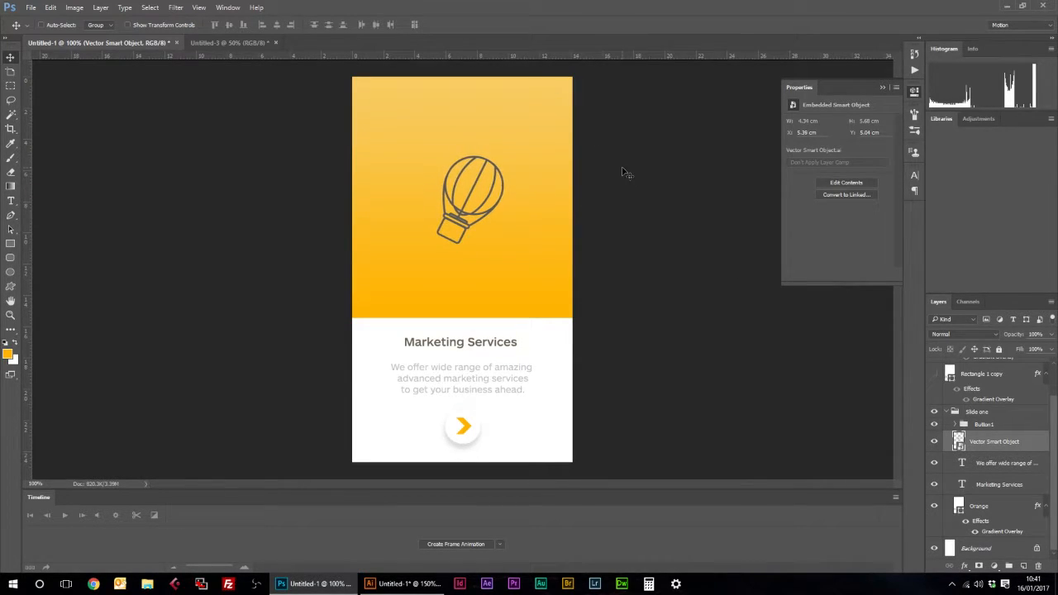
Nudge the Marketing Services heading, the description text and the Button1 group up by a few pixels.
{"action": "right_click", "coordinate": [462, 342]}
{"action": "left_click", "coordinate": [490, 361]}
{"action": "right_click", "coordinate": [481, 377]}
{"action": "left_click", "coordinate": [490, 396]}
{"action": "key", "text": "Up"}
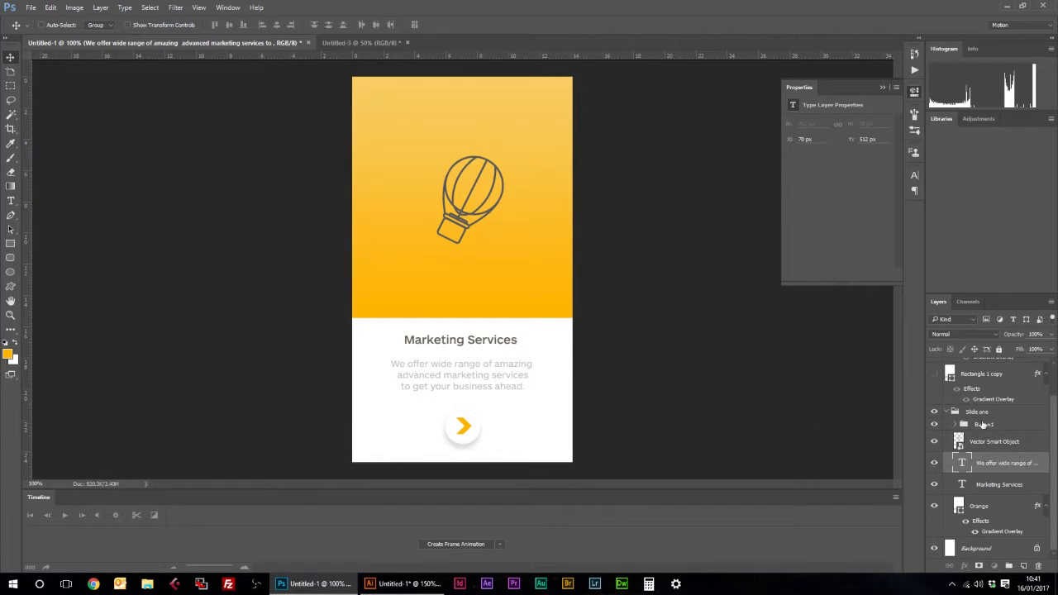
{"action": "left_click", "coordinate": [983, 425]}
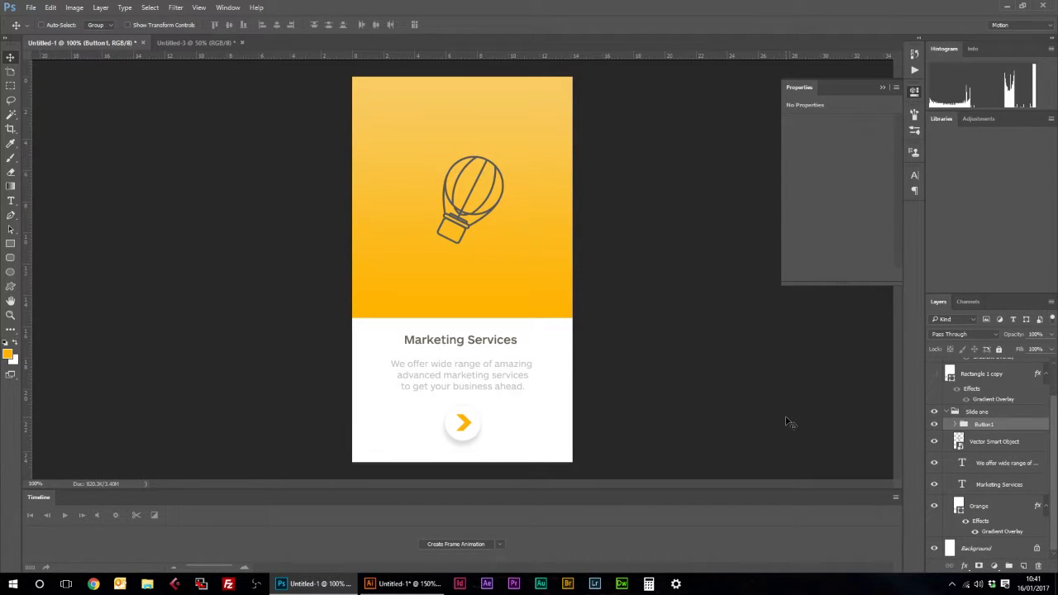
Draw an 8 × 8 px circle just left of the round button with the Ellipse tool.
{"action": "left_click", "coordinate": [11, 315]}
{"action": "left_click", "coordinate": [501, 405]}
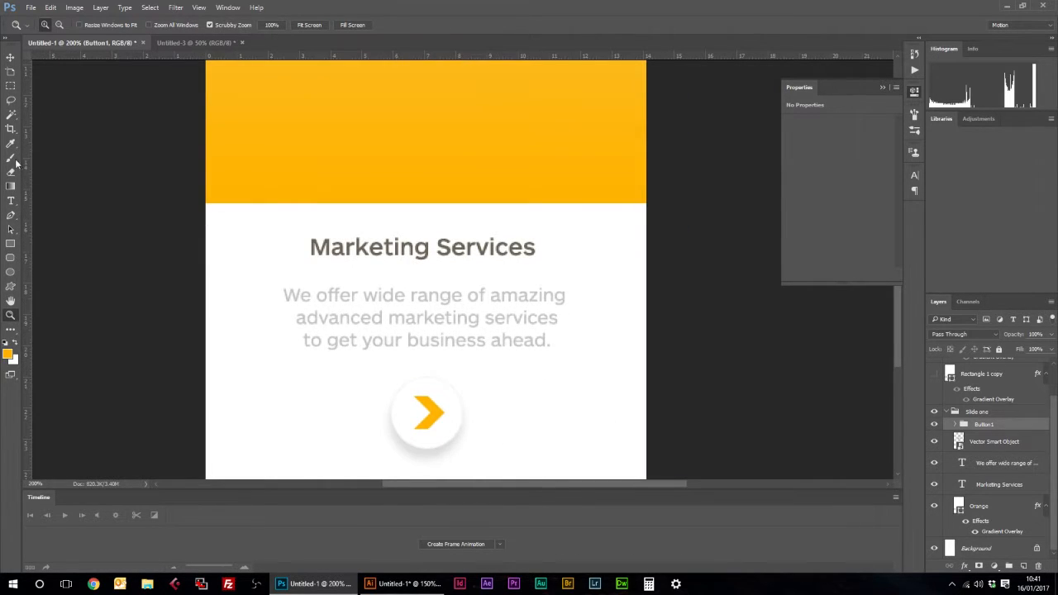
{"action": "left_click", "coordinate": [10, 86]}
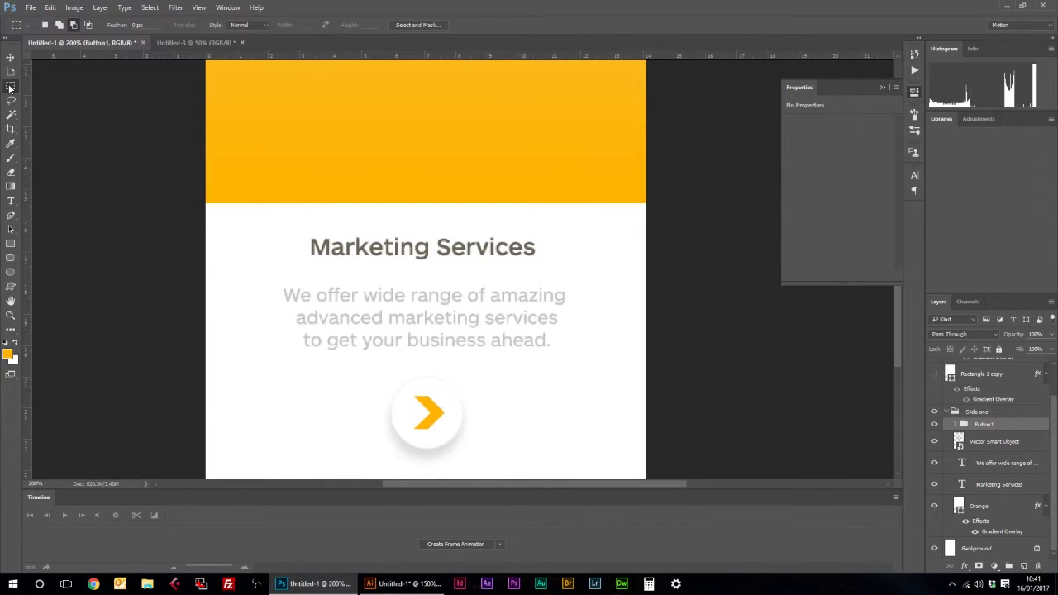
{"action": "left_click", "coordinate": [10, 272]}
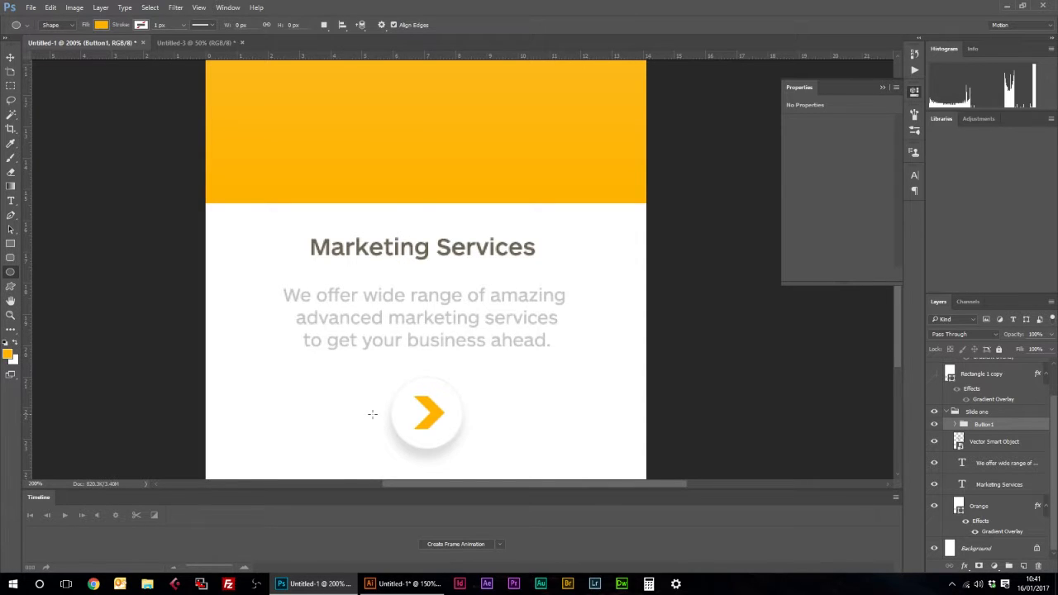
{"action": "left_click_drag", "start_coordinate": [370, 412], "coordinate": [367, 409]}
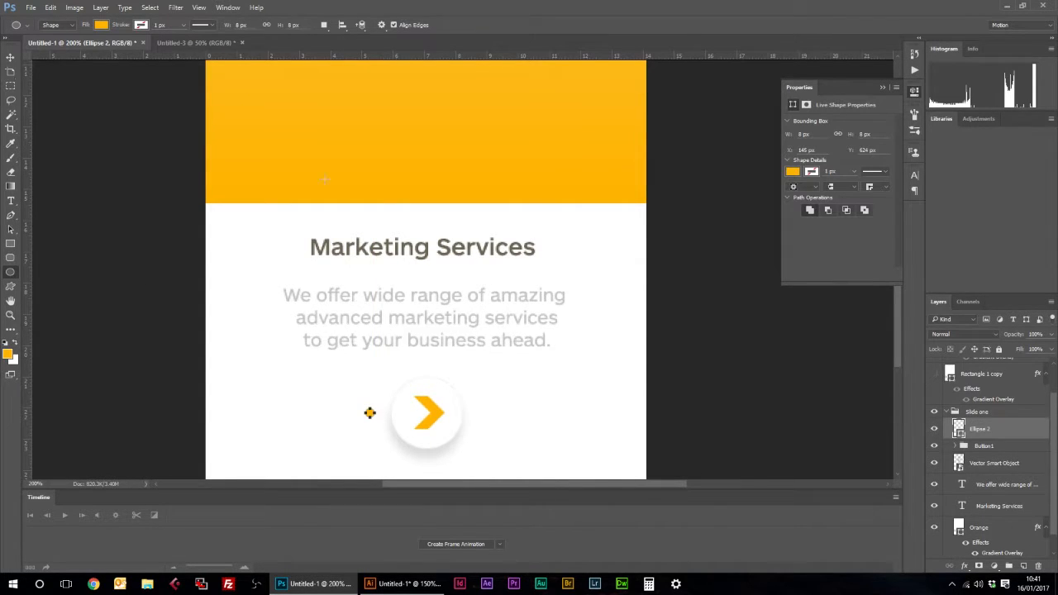
Change the small circle's fill to light grey and switch to the Move tool.
{"action": "left_click", "coordinate": [794, 172]}
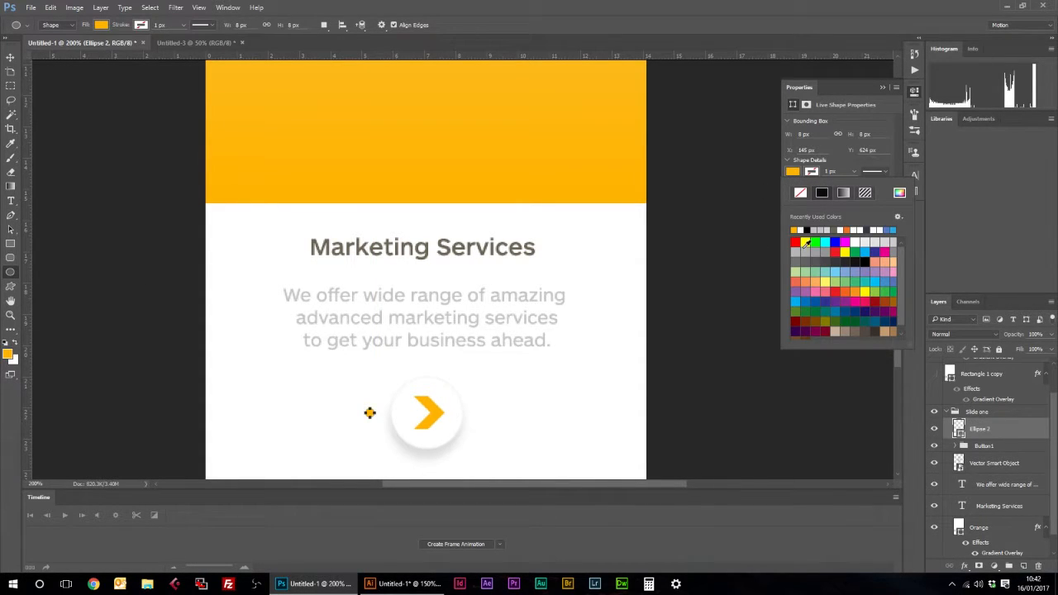
{"action": "left_click", "coordinate": [799, 251]}
{"action": "left_click", "coordinate": [839, 228]}
{"action": "left_click", "coordinate": [11, 56]}
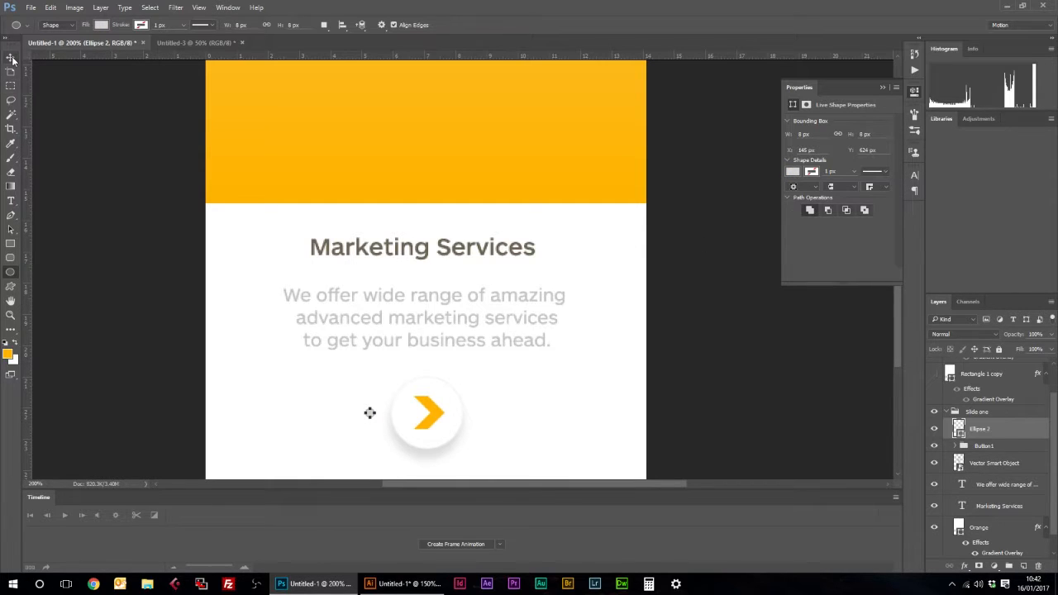
{"action": "left_click", "coordinate": [11, 58]}
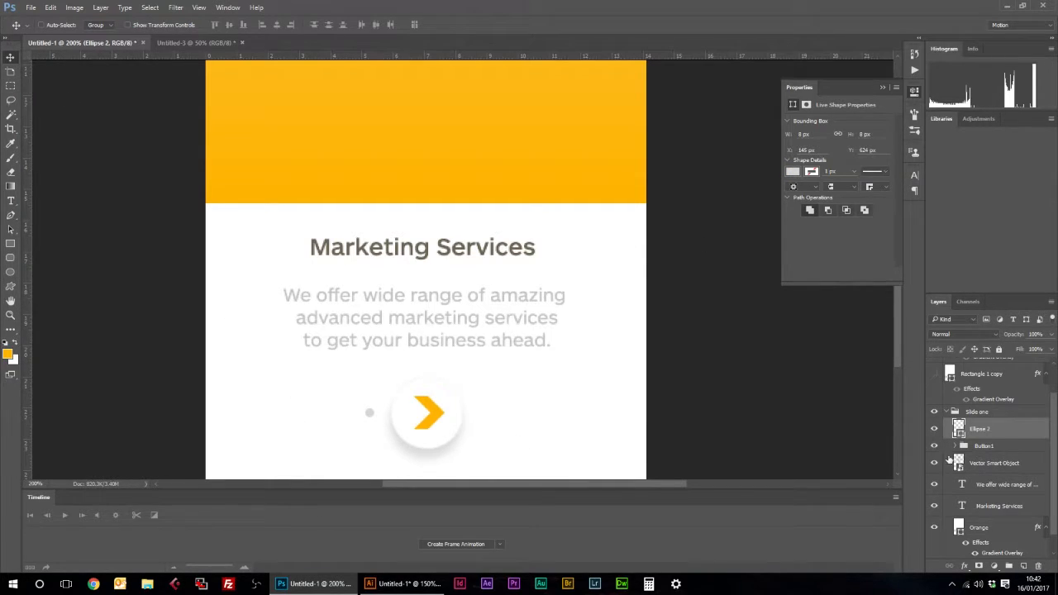
Duplicate the grey dot twice, placing one copy beside it at X 128 px and the other right of the button at X 243 px.
{"action": "left_click_drag", "start_coordinate": [1011, 428], "coordinate": [1029, 566]}
{"action": "left_click_drag", "start_coordinate": [468, 463], "coordinate": [448, 457]}
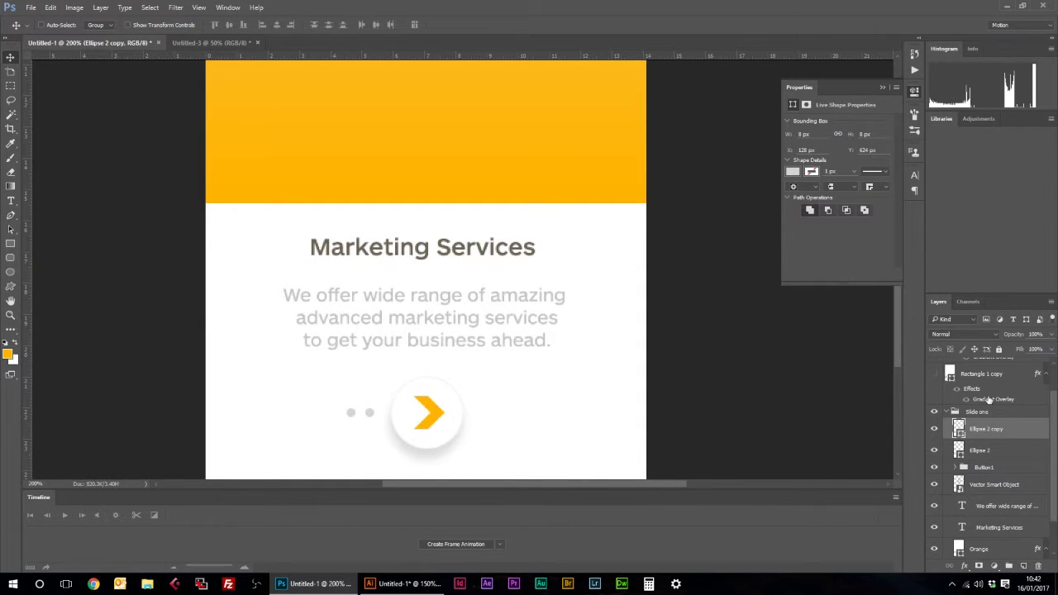
{"action": "left_click_drag", "start_coordinate": [1012, 436], "coordinate": [1024, 565]}
{"action": "left_click_drag", "start_coordinate": [366, 411], "coordinate": [499, 404]}
{"action": "key", "text": "Left"}
{"action": "key", "text": "Left"}
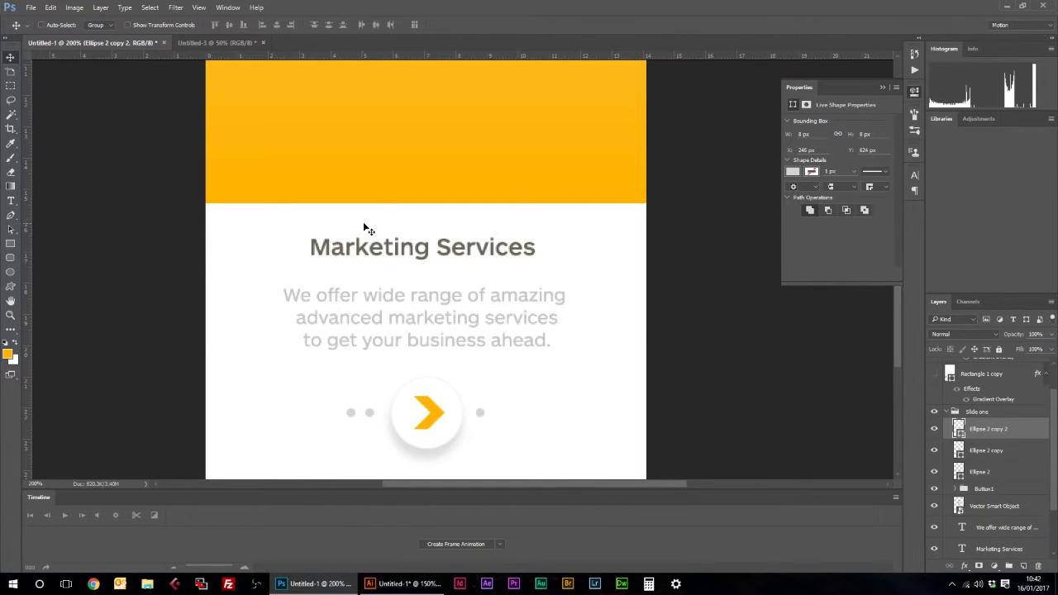
{"action": "key", "text": "ctrl+minus"}
{"action": "key", "text": "ctrl+minus"}
{"action": "key", "text": "ctrl+minus"}
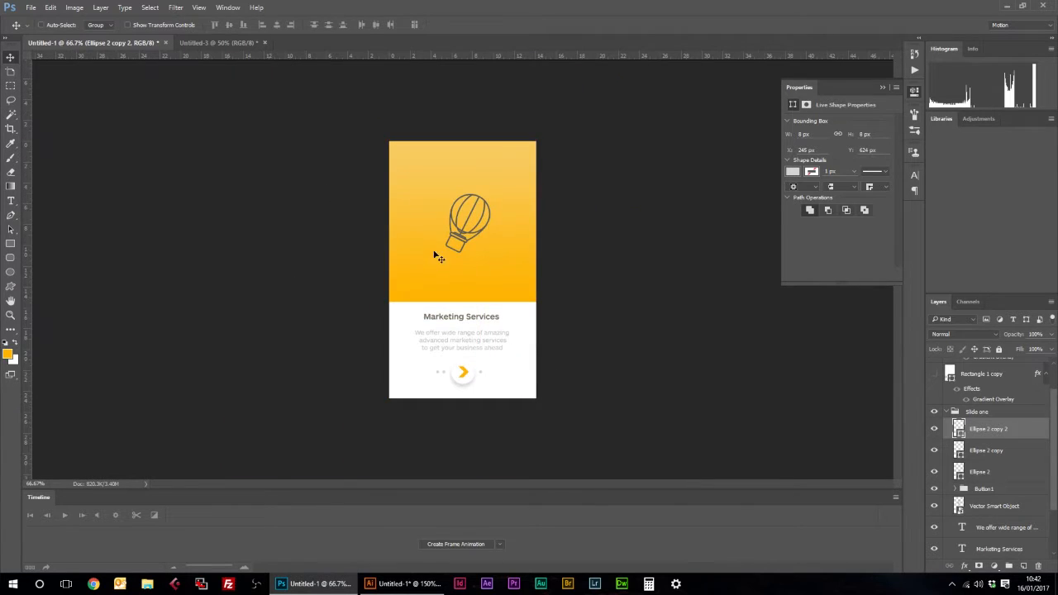
{"action": "key", "text": "Left"}
{"action": "key", "text": "Left"}
Group the three dot layers as "Circles" and place that group inside the Button1 group.
{"action": "left_click", "coordinate": [995, 470], "text": "shift"}
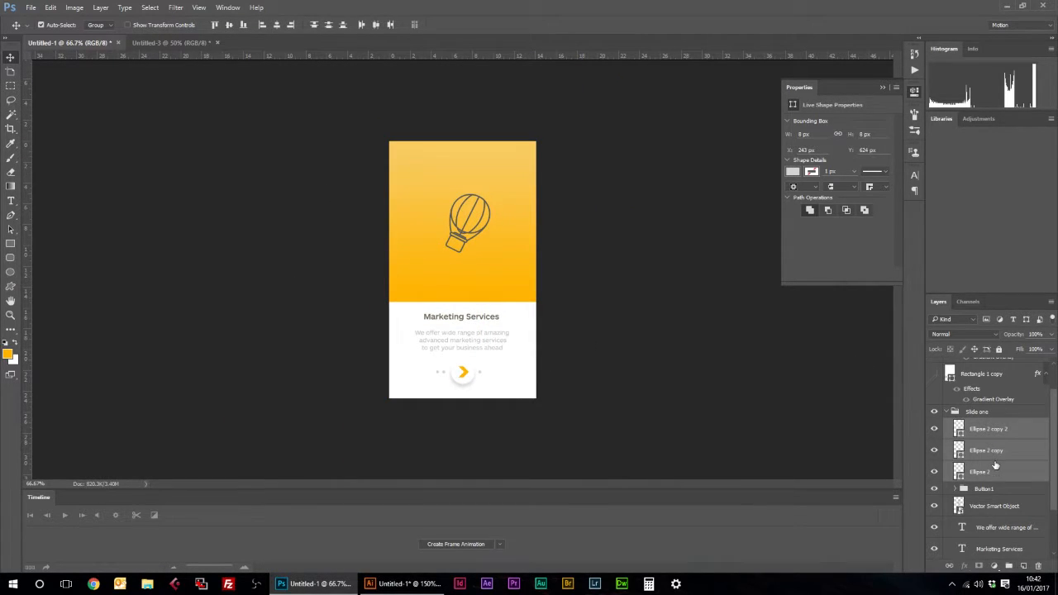
{"action": "key", "text": "ctrl+g"}
{"action": "double_click", "coordinate": [982, 425]}
{"action": "type", "text": "Circles"}
{"action": "key", "text": "Return"}
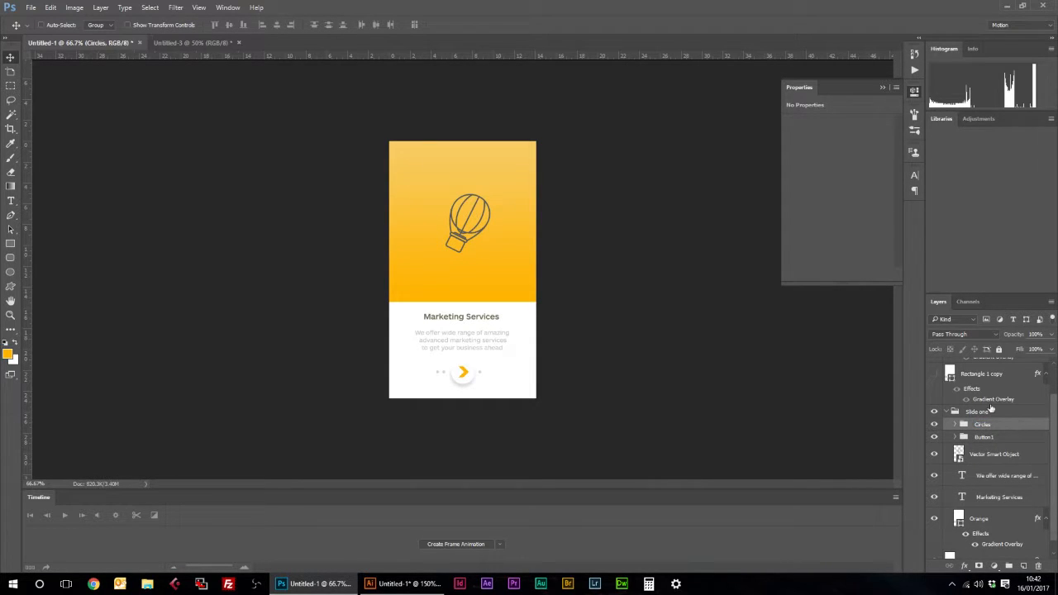
{"action": "left_click", "coordinate": [955, 437]}
{"action": "left_click_drag", "start_coordinate": [981, 427], "coordinate": [973, 435]}
{"action": "left_click", "coordinate": [955, 425]}
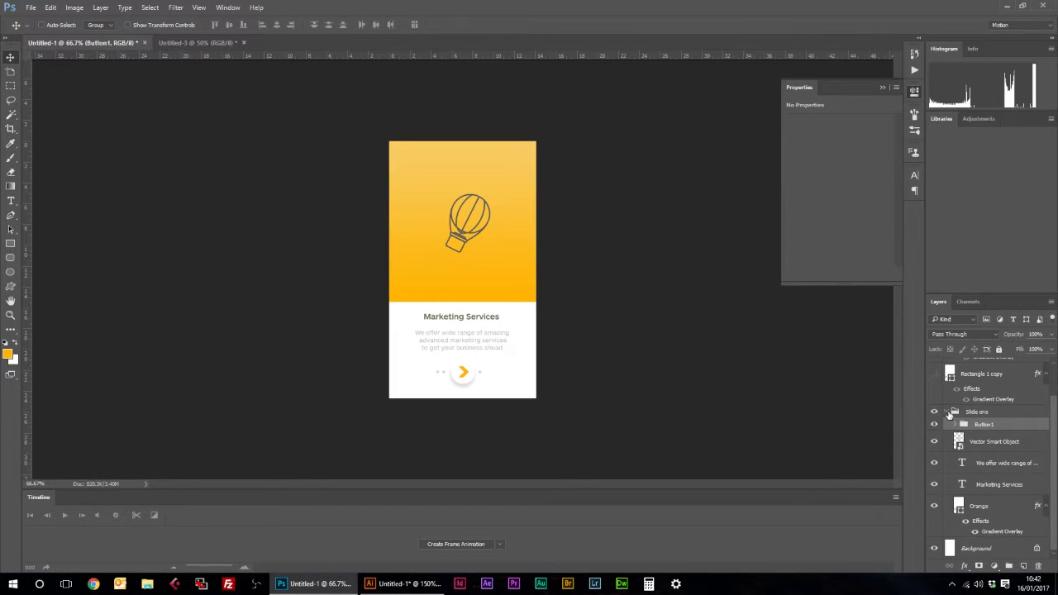
Move the Button1 group below the heading and description layers, just above Orange in the Slide one group.
{"action": "left_click", "coordinate": [947, 412]}
{"action": "left_click", "coordinate": [949, 413]}
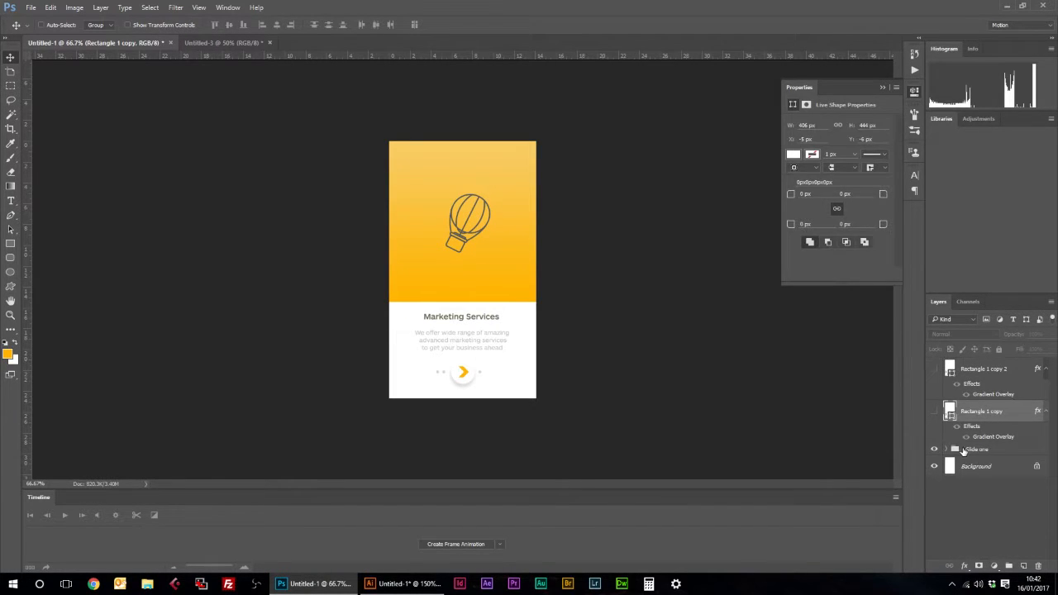
{"action": "left_click", "coordinate": [951, 451]}
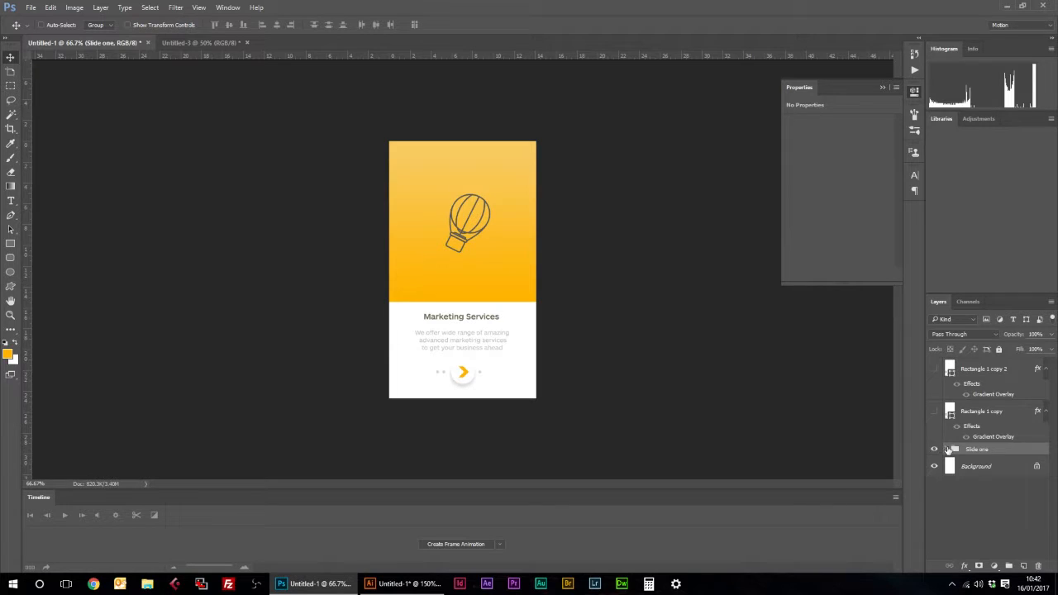
{"action": "left_click", "coordinate": [956, 449]}
{"action": "scroll", "coordinate": [1017, 483], "scroll_direction": "down", "scroll_amount": 1}
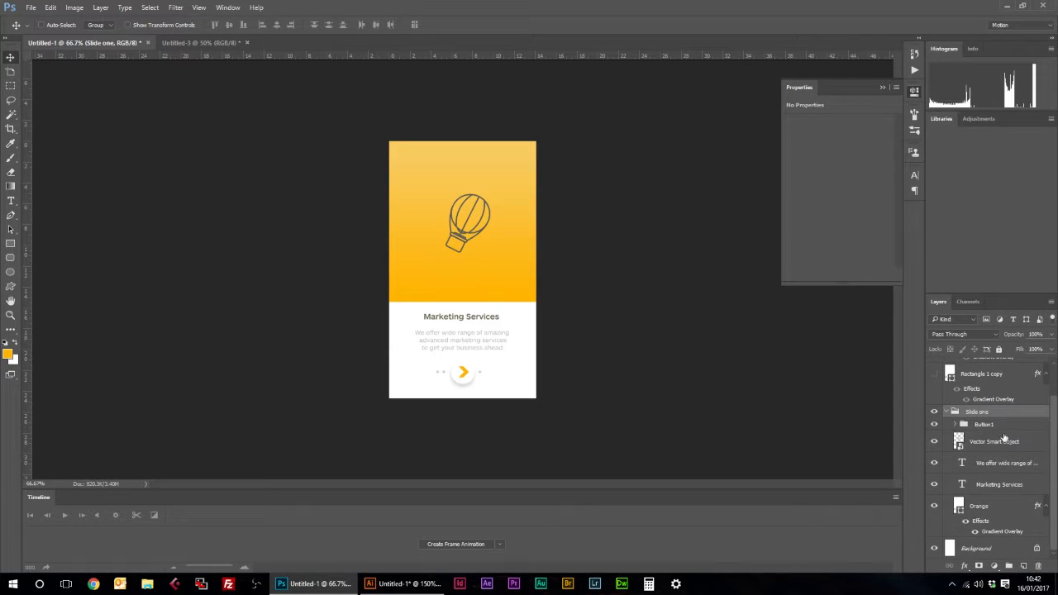
{"action": "left_click", "coordinate": [989, 424]}
{"action": "left_click_drag", "start_coordinate": [992, 425], "coordinate": [1014, 479]}
Group the description and heading layers as "Text".
{"action": "left_click", "coordinate": [1017, 472]}
{"action": "left_click", "coordinate": [1006, 451]}
{"action": "left_click", "coordinate": [1007, 469], "text": "shift"}
{"action": "key", "text": "ctrl+g"}
{"action": "double_click", "coordinate": [984, 476]}
{"action": "type", "text": "Text"}
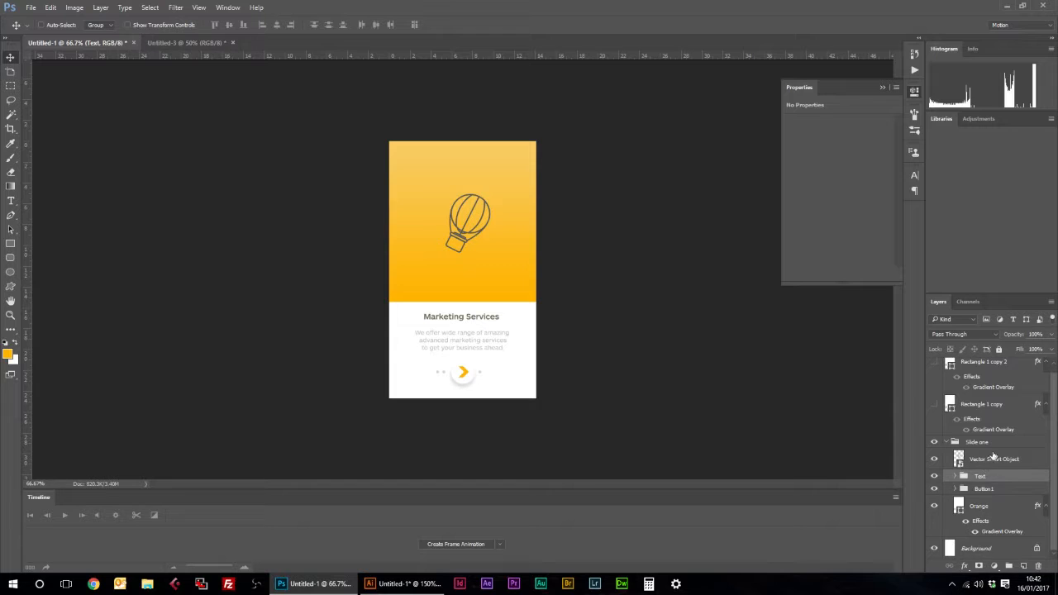
Identify the balloon's Vector Smart Object layer by toggling its visibility and shift the balloon slightly left.
{"action": "left_click", "coordinate": [978, 460]}
{"action": "left_click", "coordinate": [935, 460]}
{"action": "left_click", "coordinate": [935, 460]}
{"action": "left_click_drag", "start_coordinate": [471, 221], "coordinate": [460, 218]}
On a new layer beneath the balloon, trace a thin crescent inside its right-hand seam with the Pen tool and convert it to a selection.
{"action": "left_click", "coordinate": [10, 315]}
{"action": "left_click", "coordinate": [462, 213]}
{"action": "left_click", "coordinate": [476, 217]}
{"action": "scroll", "coordinate": [476, 217], "scroll_direction": "up", "scroll_amount": 1}
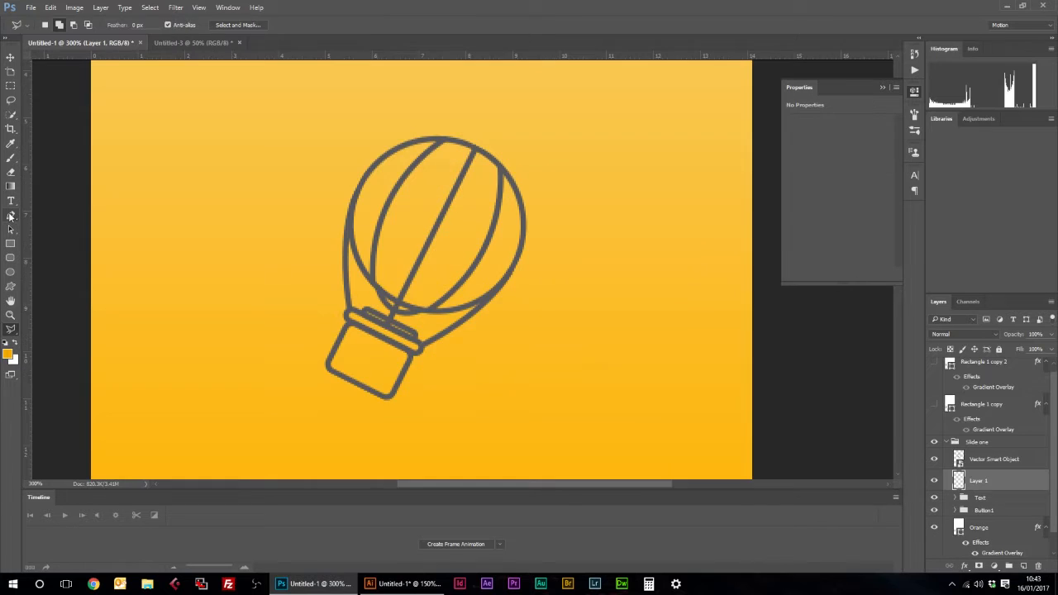
{"action": "left_click", "coordinate": [11, 215]}
{"action": "left_click", "coordinate": [430, 314]}
{"action": "left_click_drag", "start_coordinate": [503, 171], "coordinate": [498, 89]}
{"action": "left_click", "coordinate": [502, 171], "text": "alt"}
{"action": "left_click", "coordinate": [500, 166], "text": "alt"}
{"action": "left_click_drag", "start_coordinate": [430, 312], "coordinate": [475, 269]}
{"action": "right_click", "coordinate": [504, 232]}
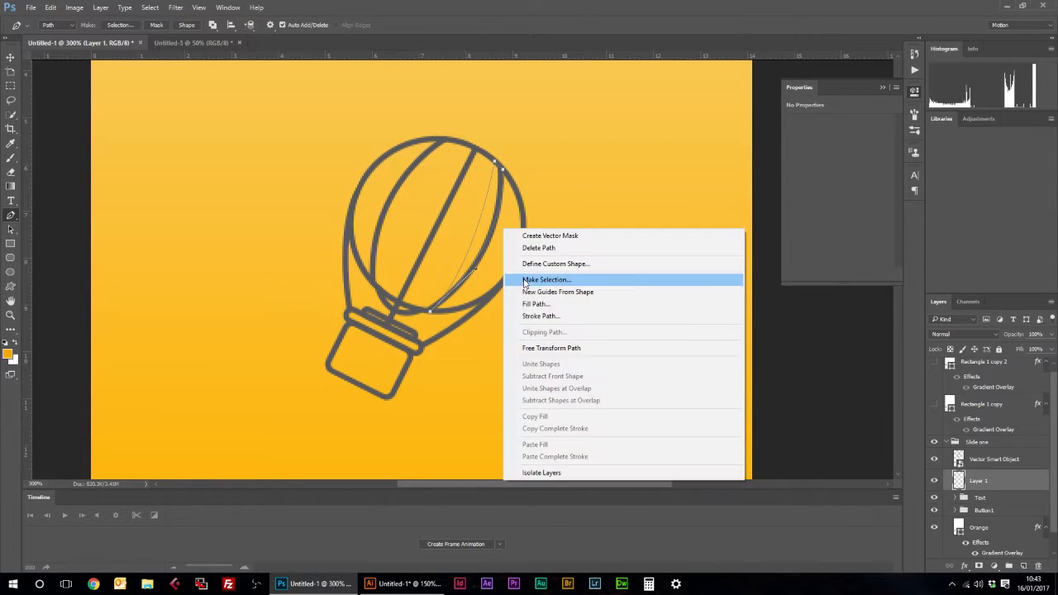
{"action": "left_click", "coordinate": [539, 281]}
{"action": "left_click", "coordinate": [592, 172]}
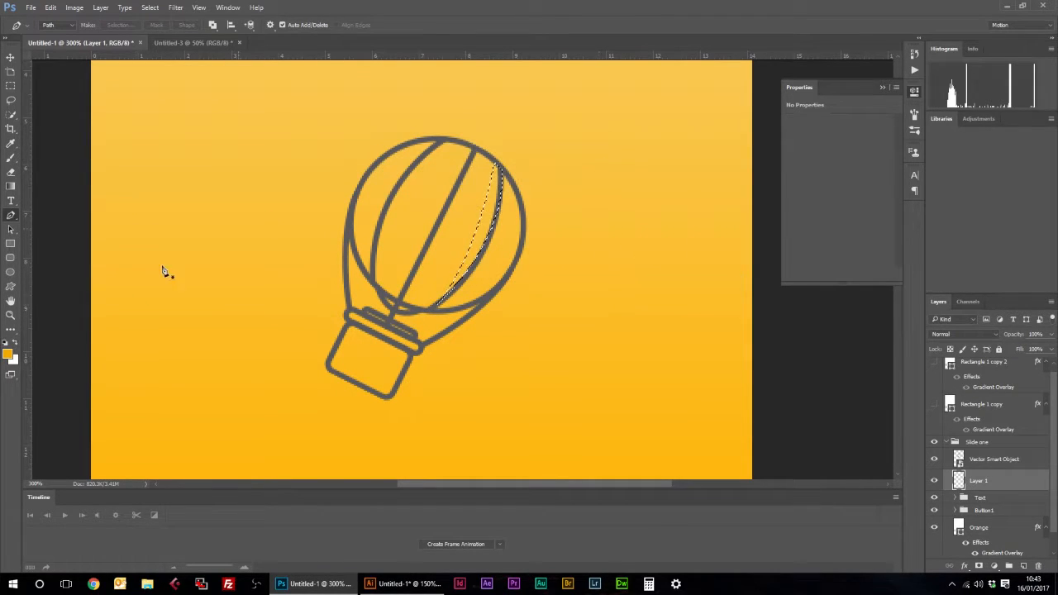
Fill the seam crescent with the darker orange foreground colour and deselect it.
{"action": "key", "text": "alt+BackSpace"}
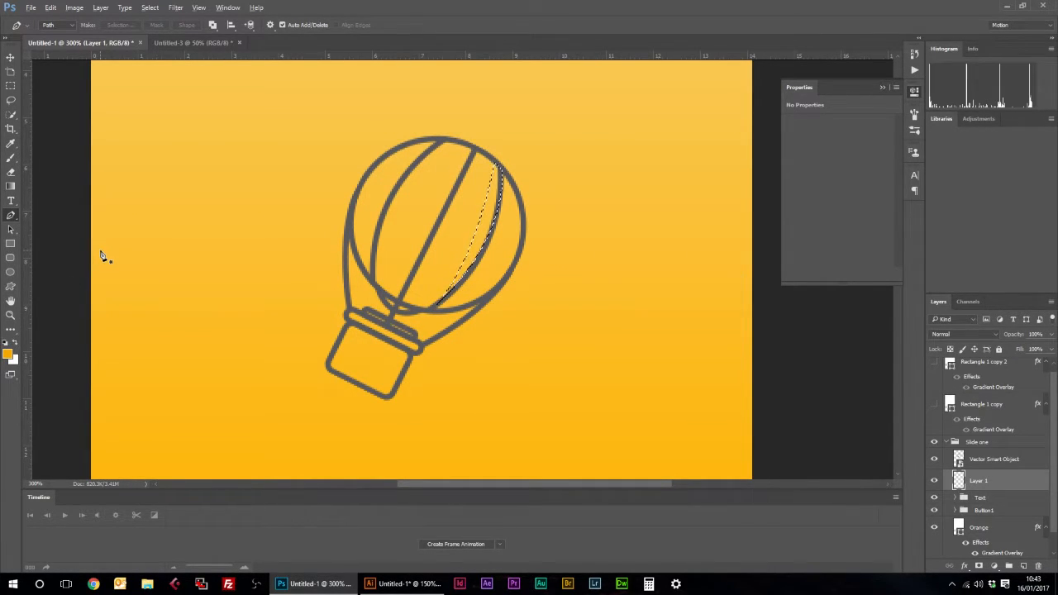
{"action": "left_click", "coordinate": [10, 85]}
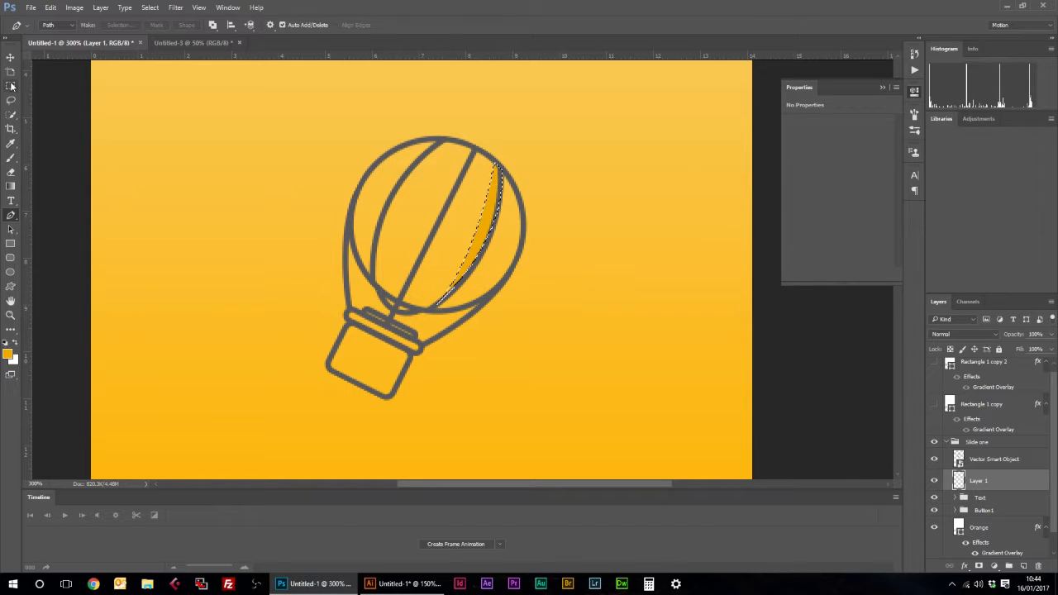
{"action": "right_click", "coordinate": [546, 193]}
{"action": "left_click", "coordinate": [549, 200]}
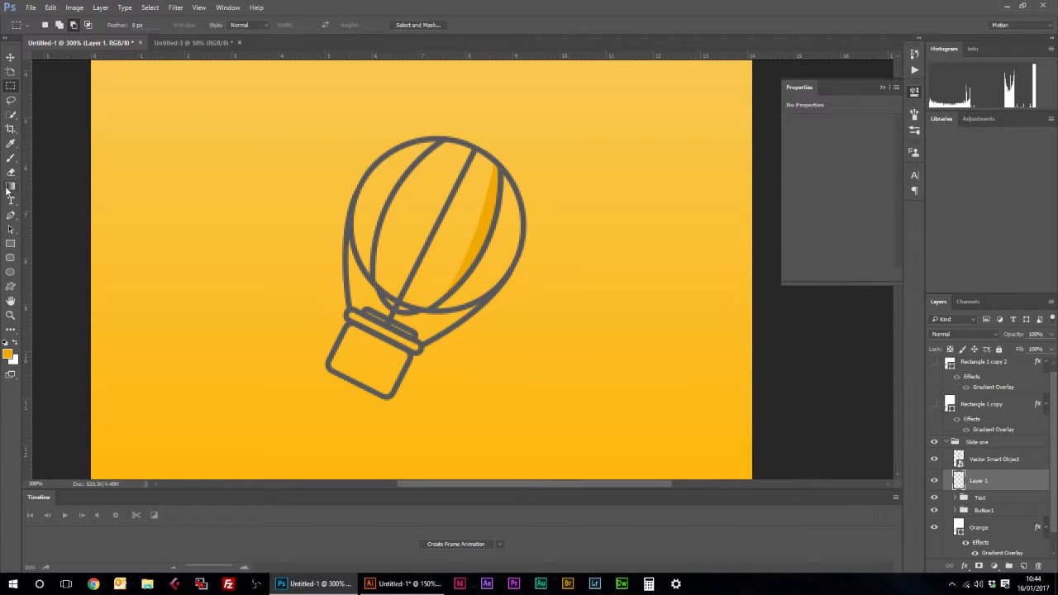
Trace a curved shadow on the right side of the basket with the Pen tool, fill it with darker orange and deselect.
{"action": "left_click", "coordinate": [10, 215]}
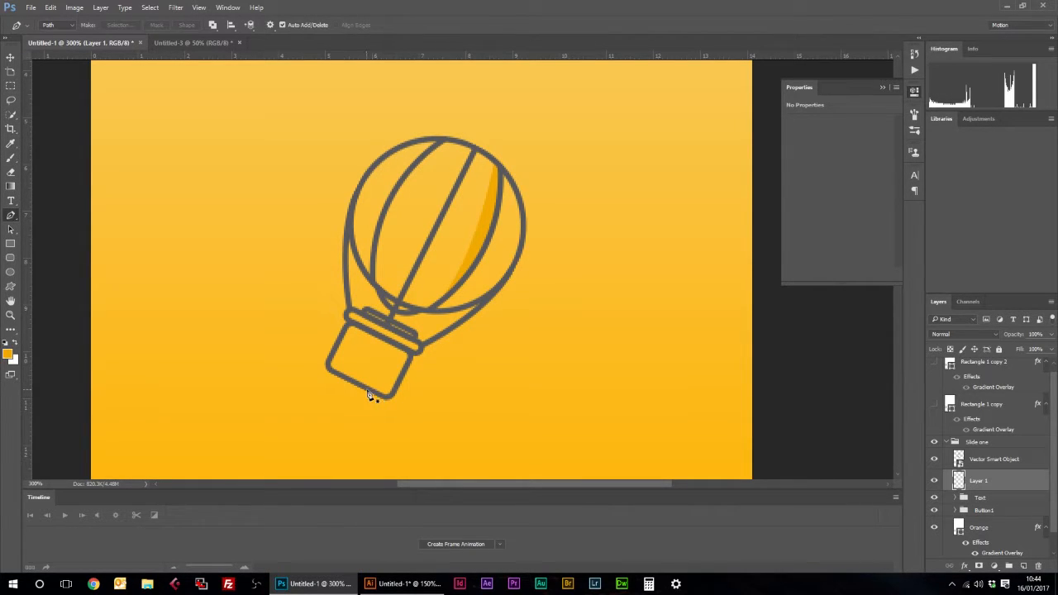
{"action": "left_click", "coordinate": [367, 391]}
{"action": "left_click", "coordinate": [389, 342]}
{"action": "left_click_drag", "start_coordinate": [367, 390], "coordinate": [318, 397]}
{"action": "right_click", "coordinate": [459, 286]}
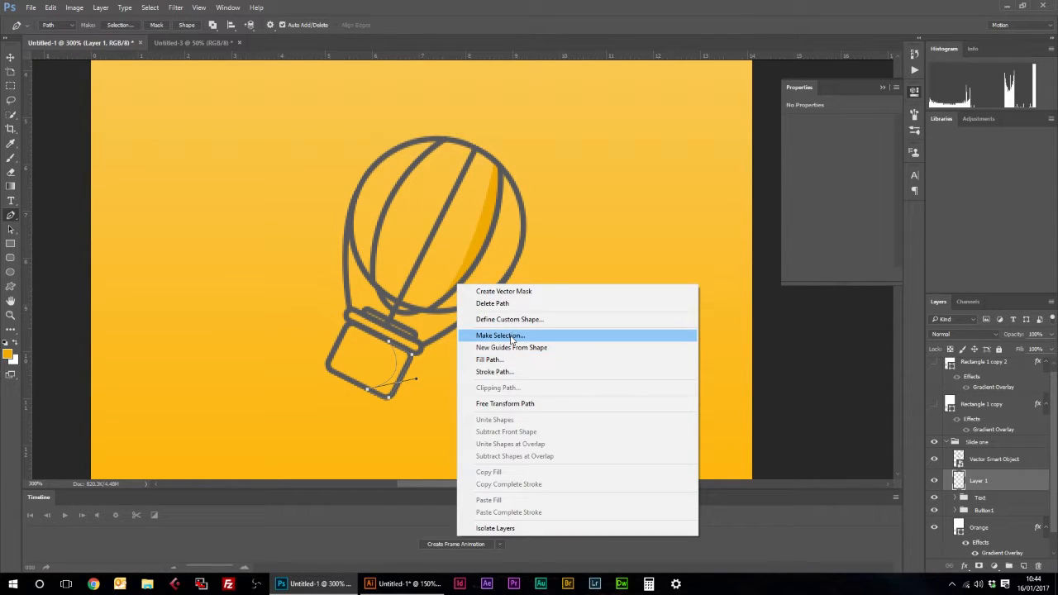
{"action": "left_click", "coordinate": [512, 339]}
{"action": "left_click", "coordinate": [589, 175]}
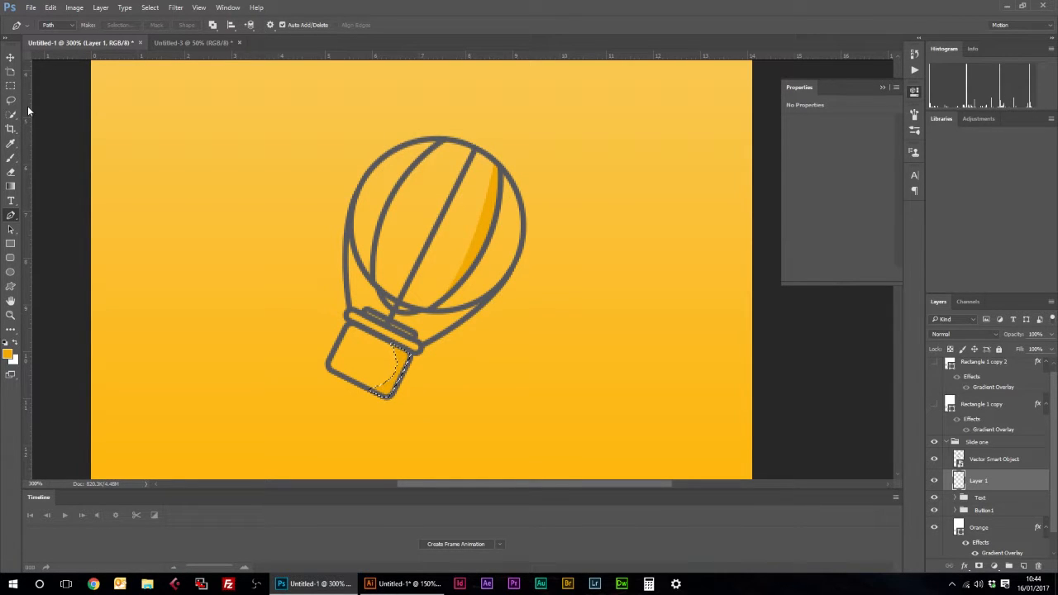
{"action": "left_click", "coordinate": [12, 85]}
{"action": "right_click", "coordinate": [448, 210]}
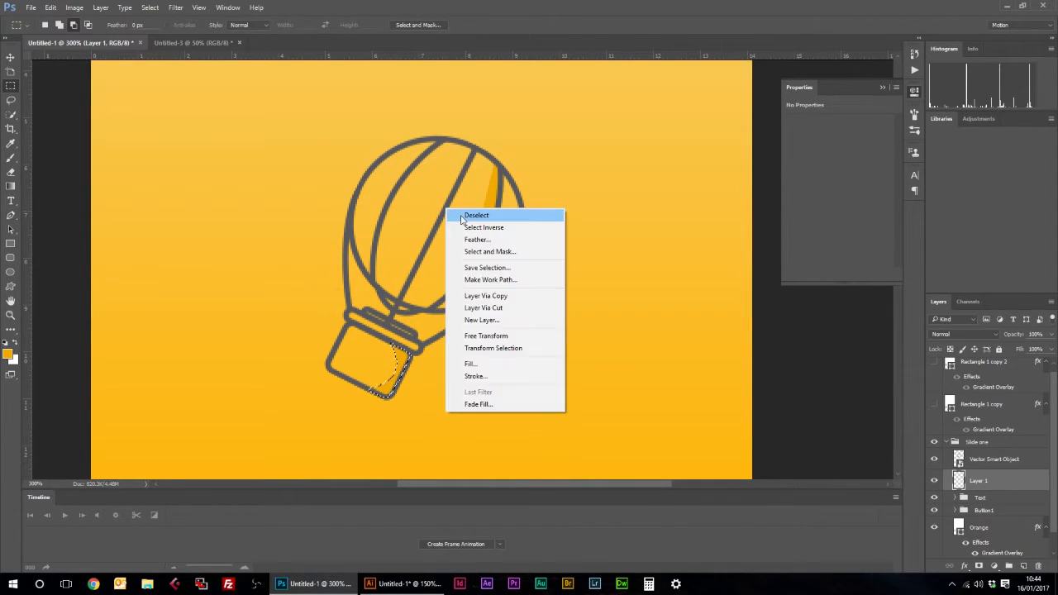
{"action": "left_click", "coordinate": [463, 217]}
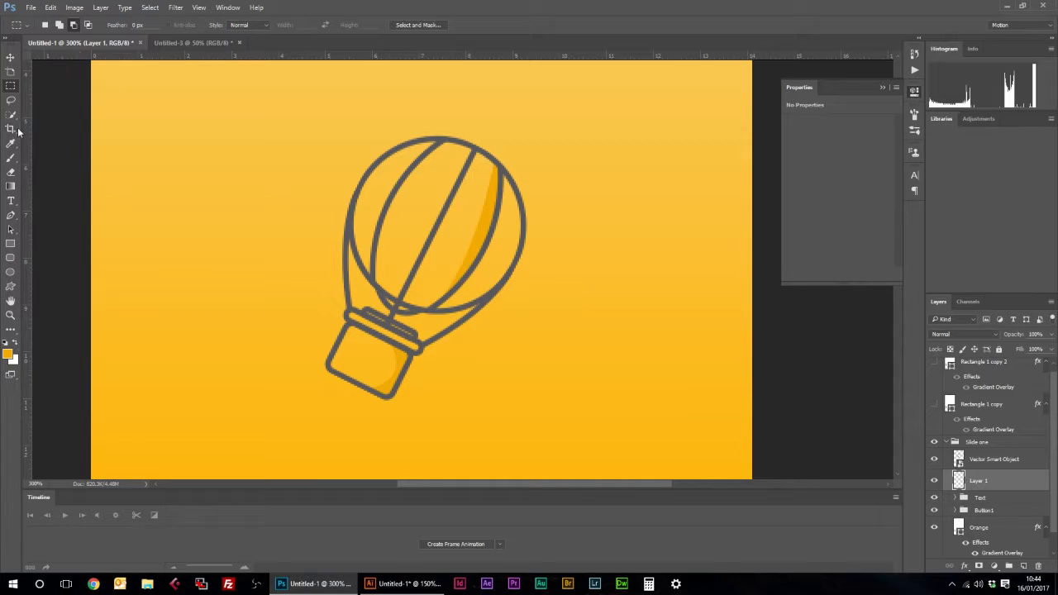
Trace a crescent shadow along the balloon's outer right edge with the Pen tool, fill it with darker orange and deselect.
{"action": "left_click", "coordinate": [11, 215]}
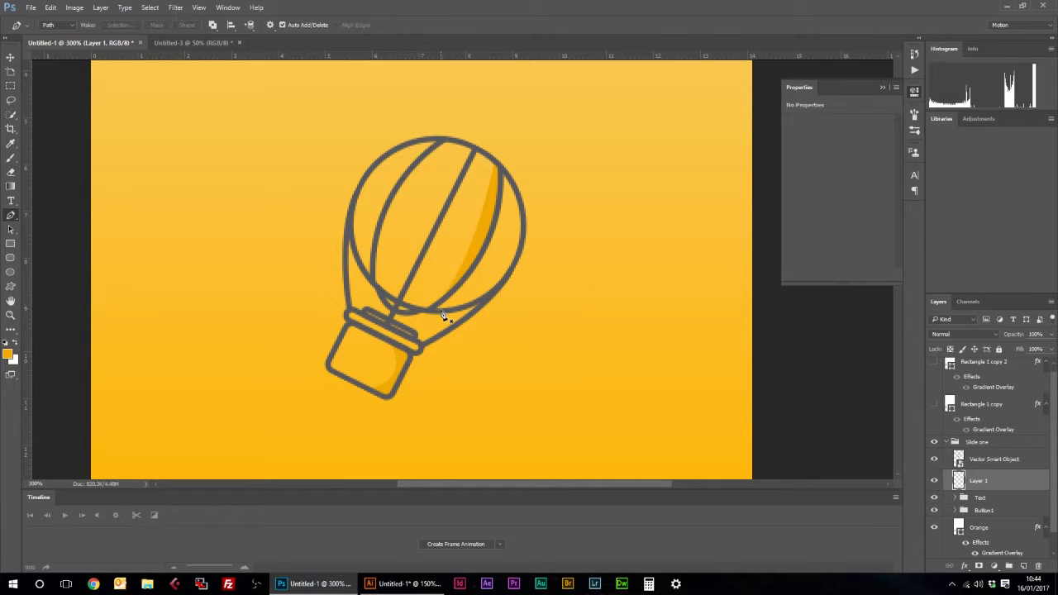
{"action": "left_click", "coordinate": [441, 311]}
{"action": "left_click_drag", "start_coordinate": [515, 182], "coordinate": [474, 71]}
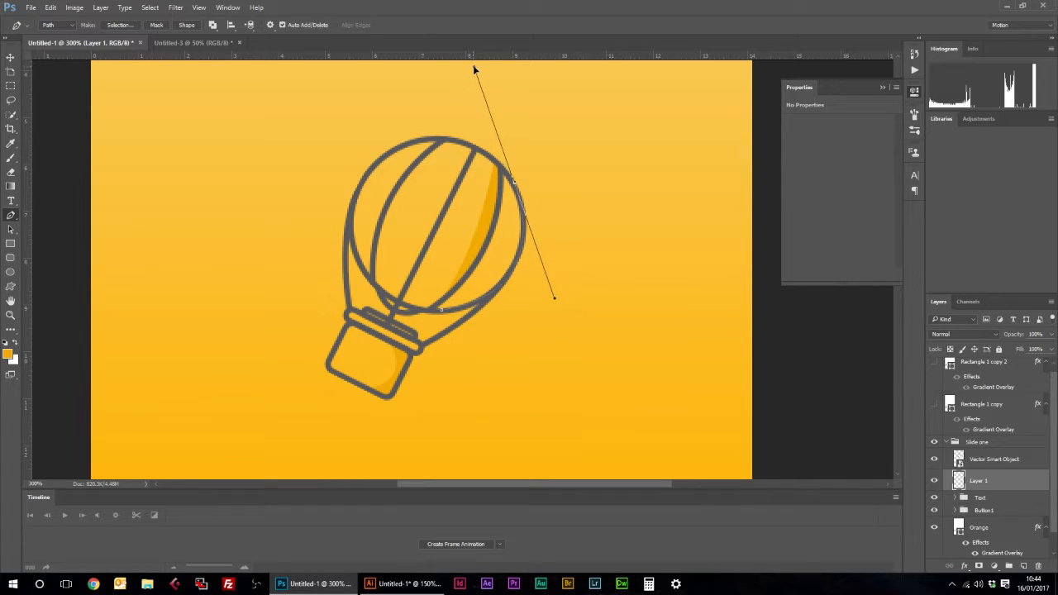
{"action": "left_click", "coordinate": [515, 185], "text": "alt"}
{"action": "left_click_drag", "start_coordinate": [443, 313], "coordinate": [346, 335]}
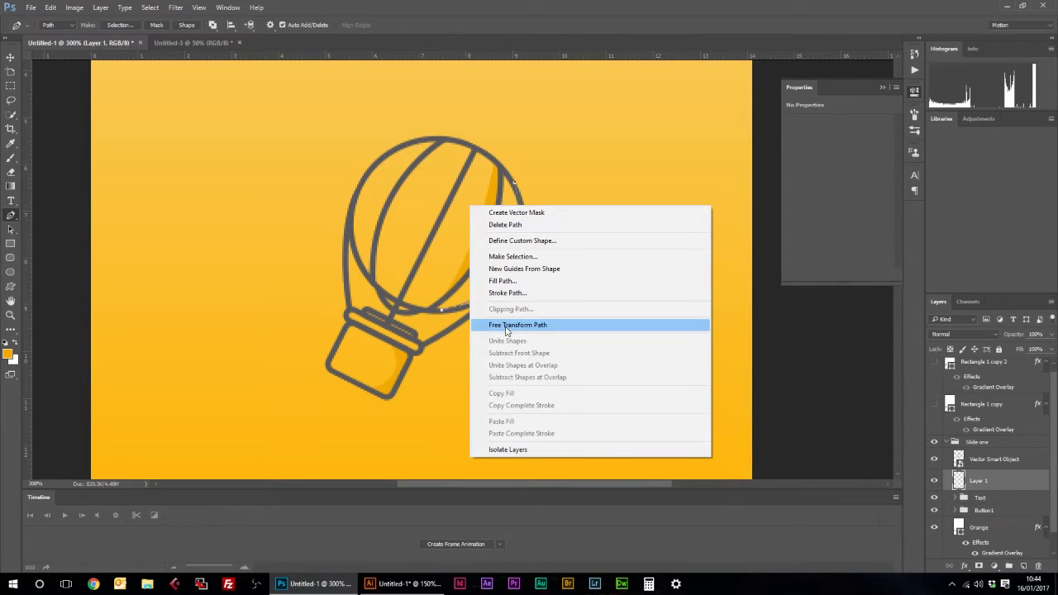
{"action": "left_click", "coordinate": [530, 258]}
{"action": "left_click", "coordinate": [590, 171]}
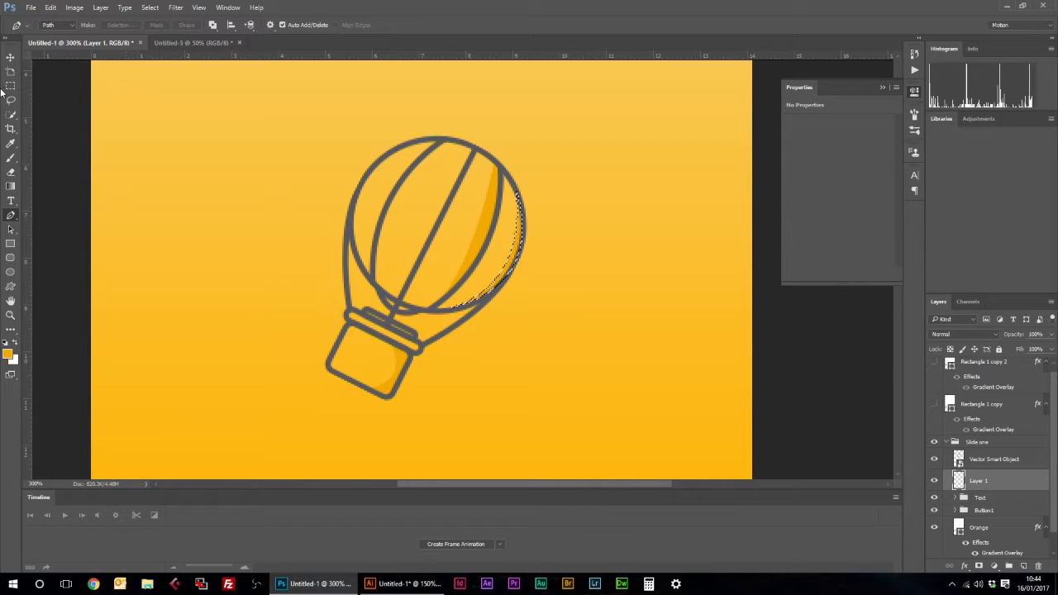
{"action": "key", "text": "m"}
{"action": "right_click", "coordinate": [255, 196]}
{"action": "left_click", "coordinate": [263, 198]}
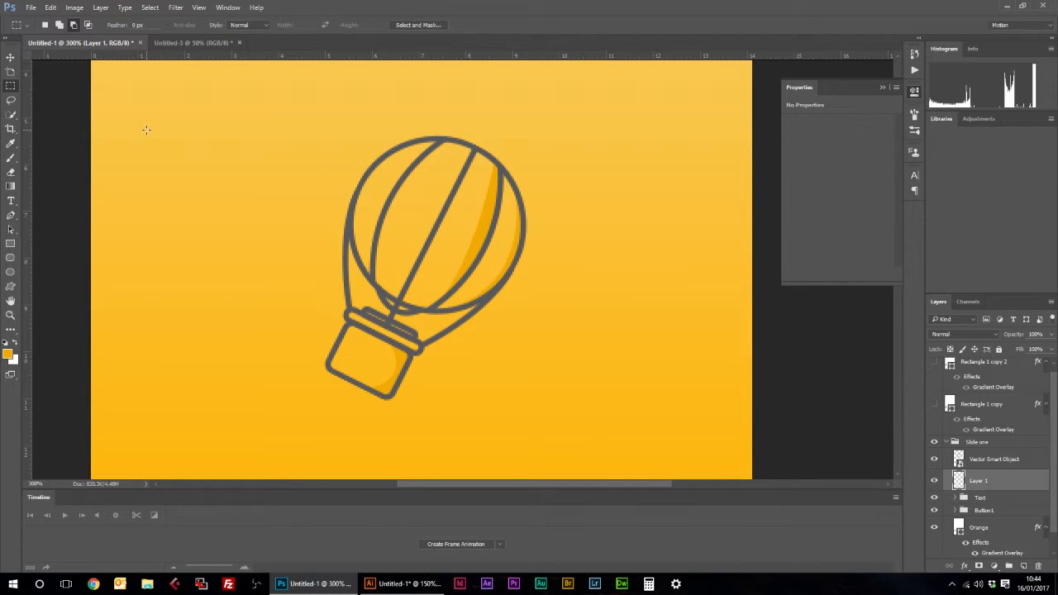
Choose the solid five-point star for the Custom Shape tool and set its fill to white.
{"action": "key", "text": "ctrl+minus"}
{"action": "key", "text": "ctrl+minus"}
{"action": "key", "text": "ctrl+minus"}
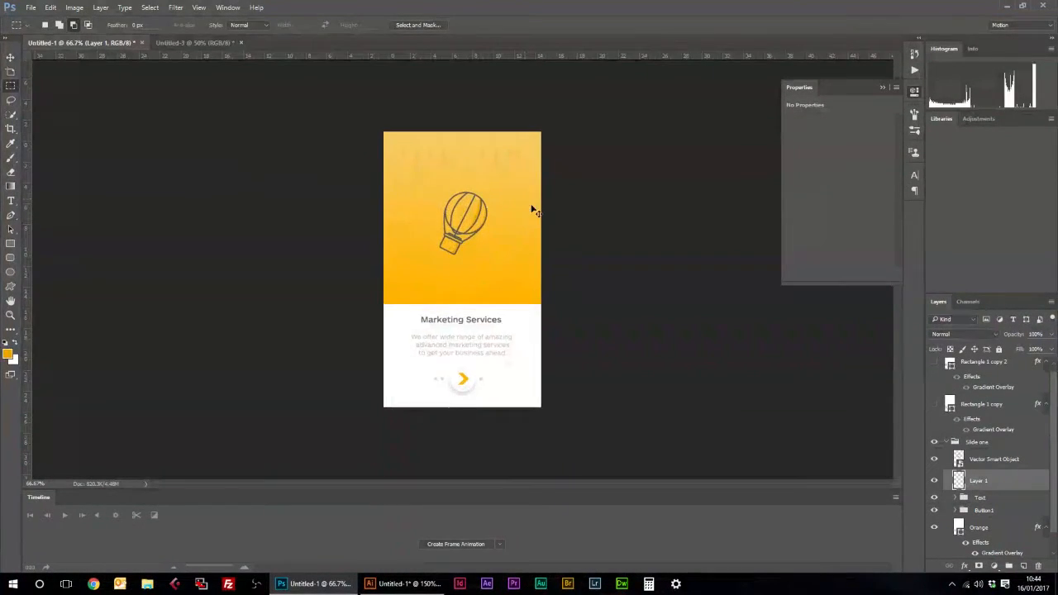
{"action": "key", "text": "ctrl+plus"}
{"action": "key", "text": "ctrl+plus"}
{"action": "key", "text": "ctrl+plus"}
{"action": "key", "text": "ctrl+plus"}
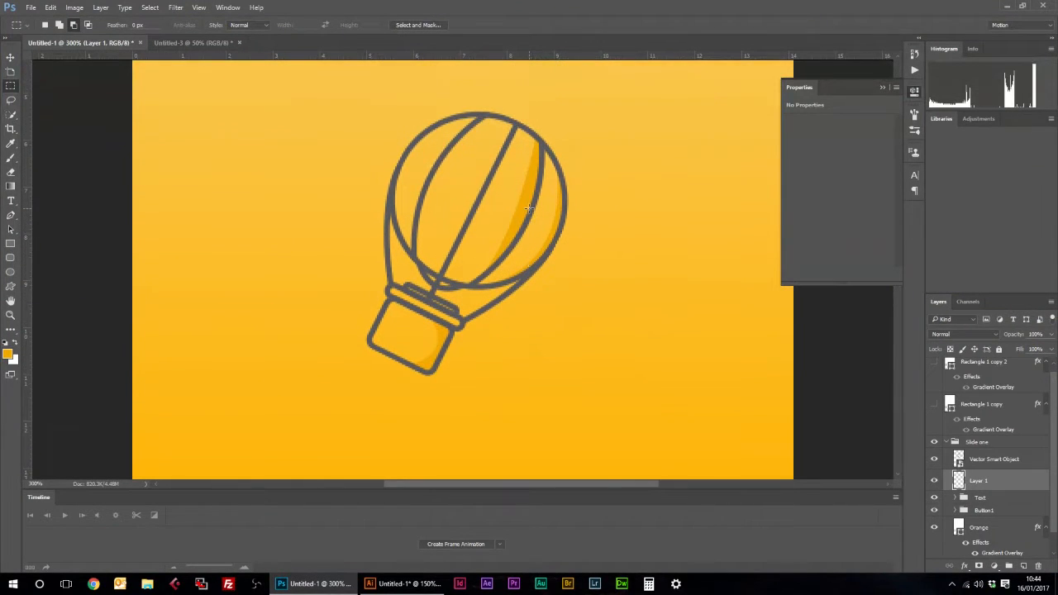
{"action": "left_click", "coordinate": [11, 216]}
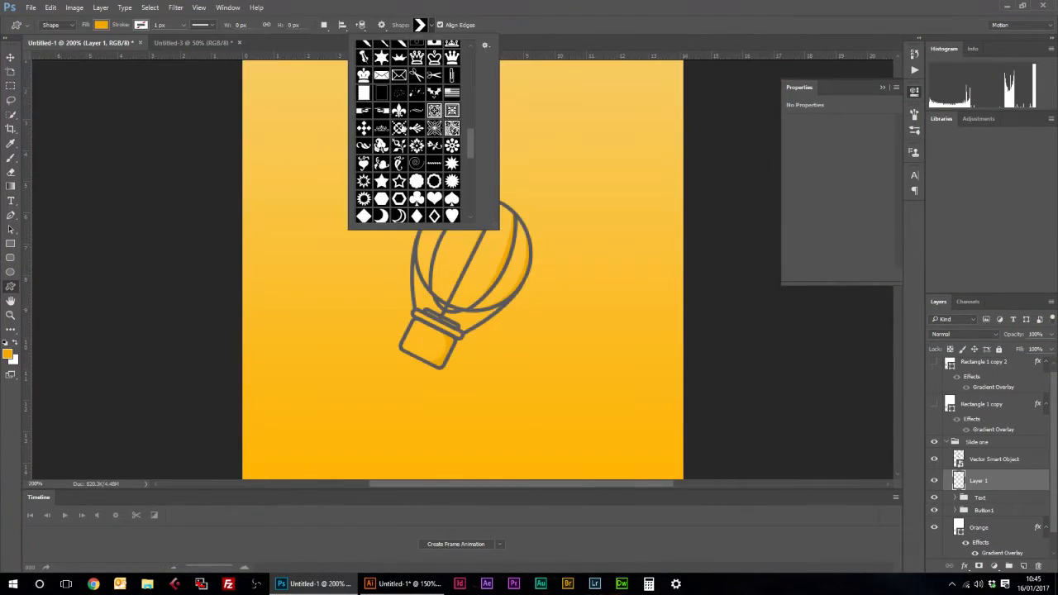
{"action": "scroll", "coordinate": [402, 124], "scroll_direction": "down", "scroll_amount": 2}
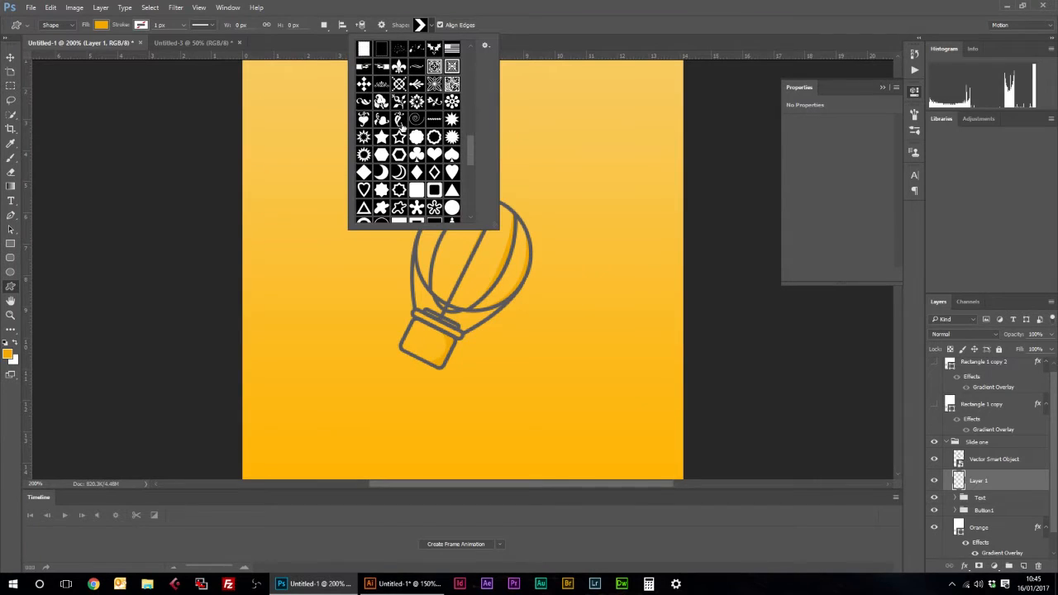
{"action": "left_click", "coordinate": [381, 137]}
{"action": "left_click", "coordinate": [562, 177]}
{"action": "left_click", "coordinate": [100, 26]}
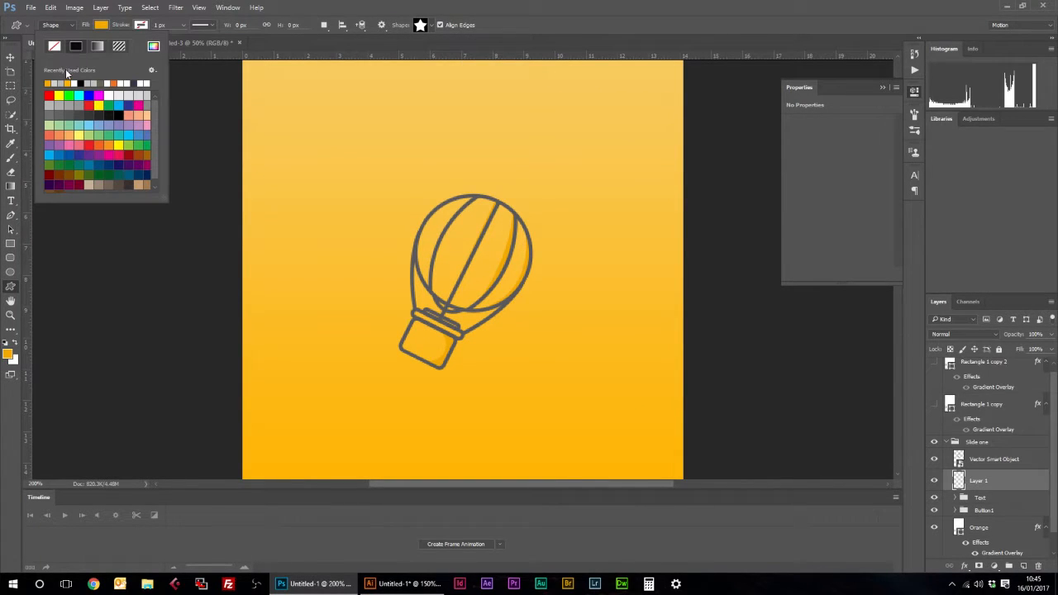
{"action": "left_click", "coordinate": [78, 81]}
{"action": "left_click", "coordinate": [353, 174]}
Draw fourteen white stars of varied small sizes scattered around both sides of the balloon.
{"action": "left_click_drag", "start_coordinate": [410, 164], "coordinate": [431, 186]}
{"action": "left_click_drag", "start_coordinate": [377, 220], "coordinate": [389, 233]}
{"action": "left_click_drag", "start_coordinate": [502, 171], "coordinate": [517, 186]}
{"action": "mouse_move", "coordinate": [549, 217]}
{"action": "left_mouse_down"}
{"action": "mouse_move", "coordinate": [571, 240]}
{"action": "mouse_move", "coordinate": [553, 257]}
{"action": "left_mouse_up"}
{"action": "left_click_drag", "start_coordinate": [533, 327], "coordinate": [546, 340]}
{"action": "left_click_drag", "start_coordinate": [573, 327], "coordinate": [578, 330]}
{"action": "left_click_drag", "start_coordinate": [447, 395], "coordinate": [451, 401]}
{"action": "left_click_drag", "start_coordinate": [390, 366], "coordinate": [394, 371]}
{"action": "mouse_move", "coordinate": [372, 279]}
{"action": "left_mouse_down"}
{"action": "mouse_move", "coordinate": [382, 289]}
{"action": "mouse_move", "coordinate": [395, 266]}
{"action": "left_mouse_up"}
{"action": "left_click_drag", "start_coordinate": [376, 313], "coordinate": [382, 319]}
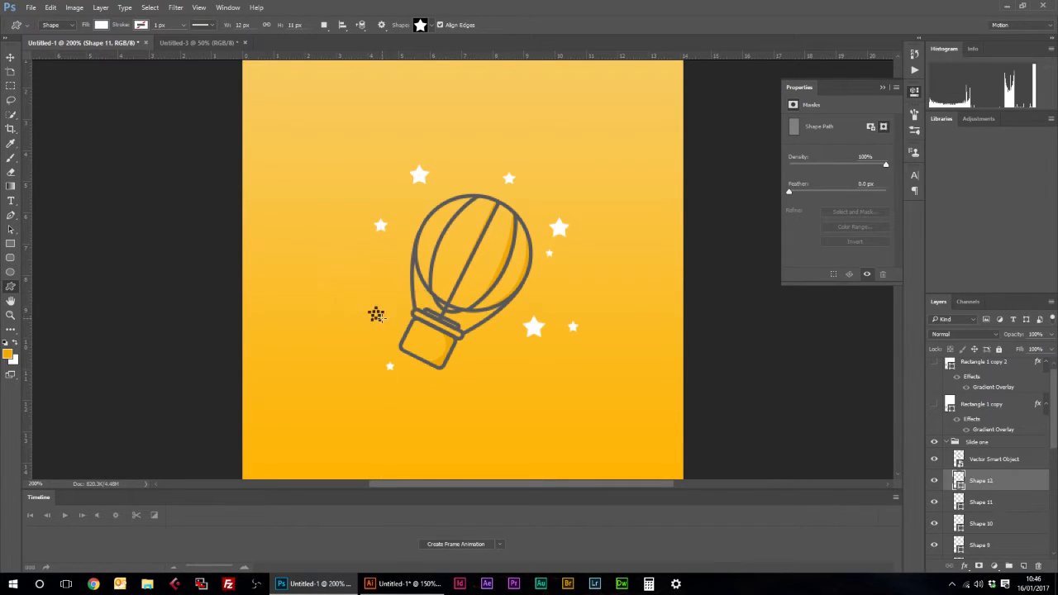
{"action": "left_click_drag", "start_coordinate": [497, 345], "coordinate": [507, 355]}
{"action": "left_click_drag", "start_coordinate": [357, 255], "coordinate": [402, 289]}
{"action": "left_click_drag", "start_coordinate": [543, 281], "coordinate": [551, 289]}
{"action": "left_click_drag", "start_coordinate": [355, 179], "coordinate": [363, 187]}
Move the small lower-right star up, the large upper-right star up and inward, and the tiny upper-left star towards the balloon.
{"action": "left_click", "coordinate": [10, 57]}
{"action": "right_click", "coordinate": [573, 328]}
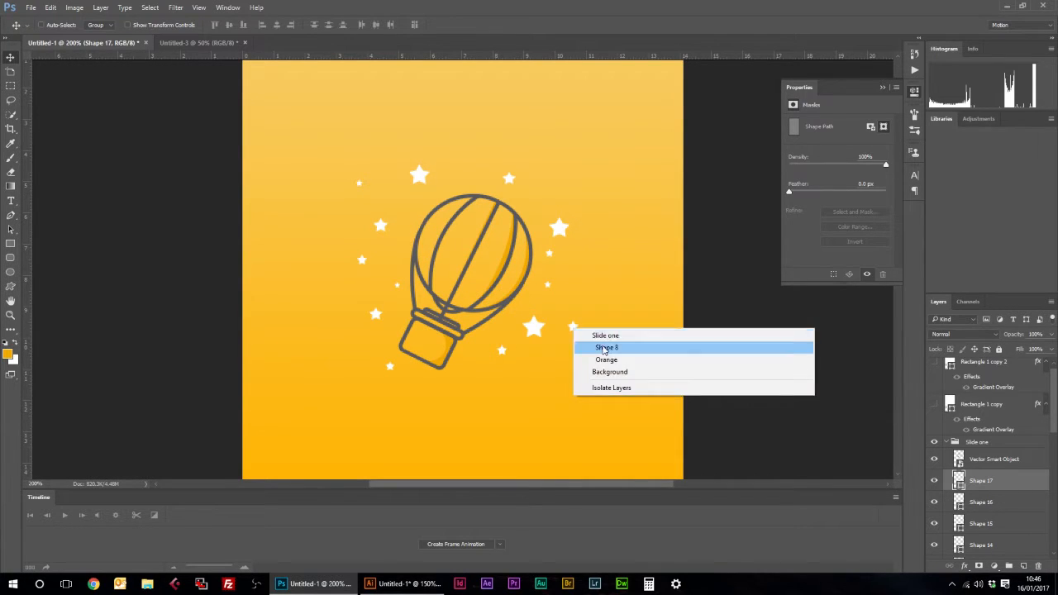
{"action": "left_click", "coordinate": [605, 348]}
{"action": "left_click_drag", "start_coordinate": [598, 336], "coordinate": [593, 320]}
{"action": "right_click", "coordinate": [569, 229]}
{"action": "right_click", "coordinate": [564, 226]}
{"action": "left_click", "coordinate": [582, 246]}
{"action": "left_click_drag", "start_coordinate": [573, 231], "coordinate": [563, 211]}
{"action": "right_click", "coordinate": [359, 182]}
{"action": "left_click", "coordinate": [371, 201]}
{"action": "left_click_drag", "start_coordinate": [361, 184], "coordinate": [374, 185]}
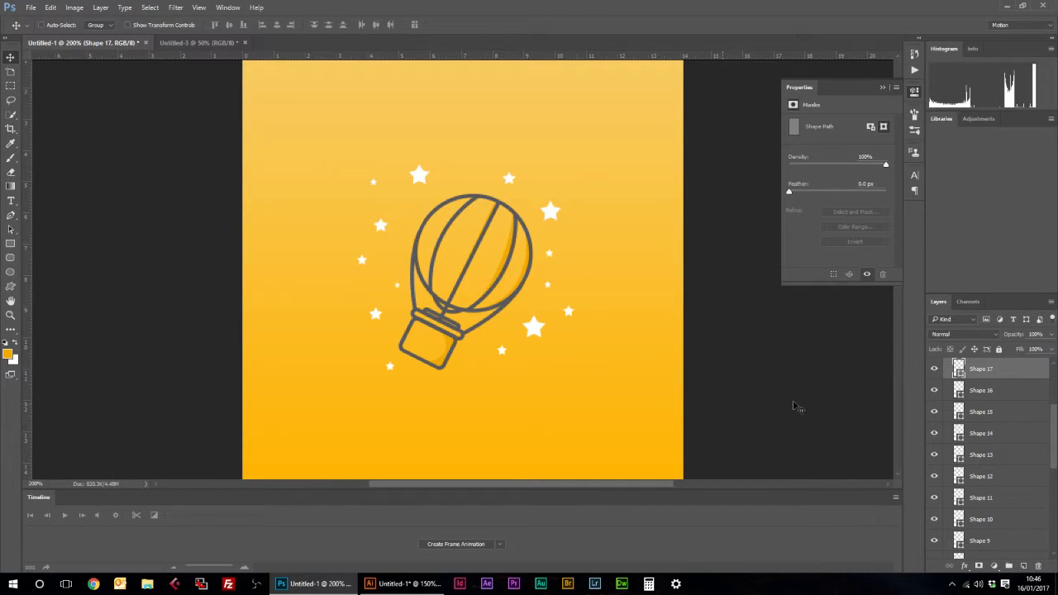
{"action": "scroll", "coordinate": [1001, 470], "scroll_direction": "down", "scroll_amount": 6}
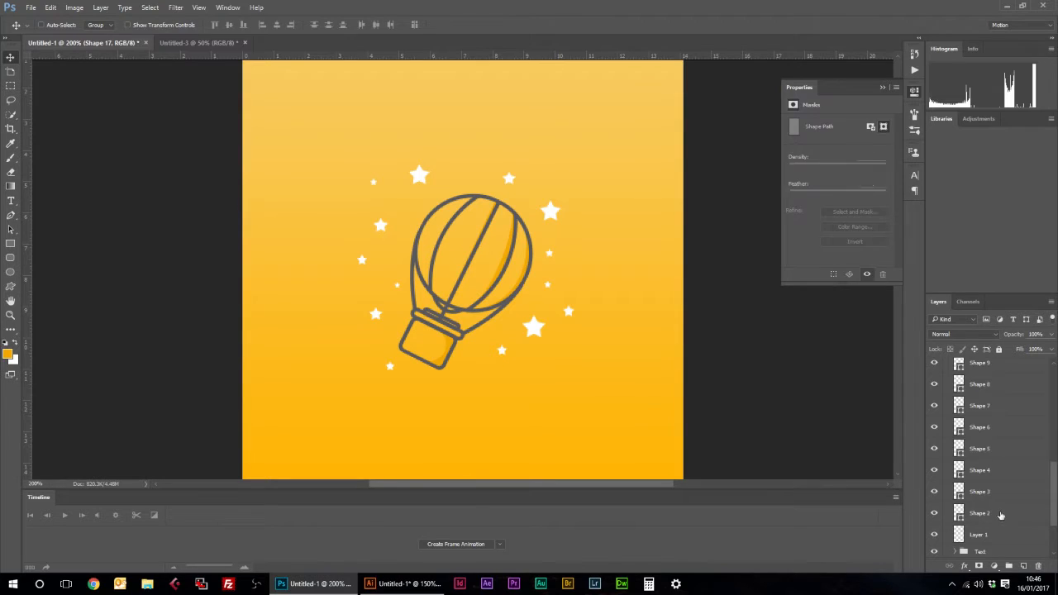
Group all the star layers around the balloon, then lower the group's opacity and shift it slightly down and inward.
{"action": "left_click", "coordinate": [1000, 515], "text": "shift"}
{"action": "key", "text": "ctrl+g"}
{"action": "left_click", "coordinate": [936, 444]}
{"action": "left_click", "coordinate": [936, 444]}
{"action": "left_click", "coordinate": [1052, 335]}
{"action": "left_click_drag", "start_coordinate": [1052, 338], "coordinate": [1022, 347]}
{"action": "left_click_drag", "start_coordinate": [588, 310], "coordinate": [574, 323]}
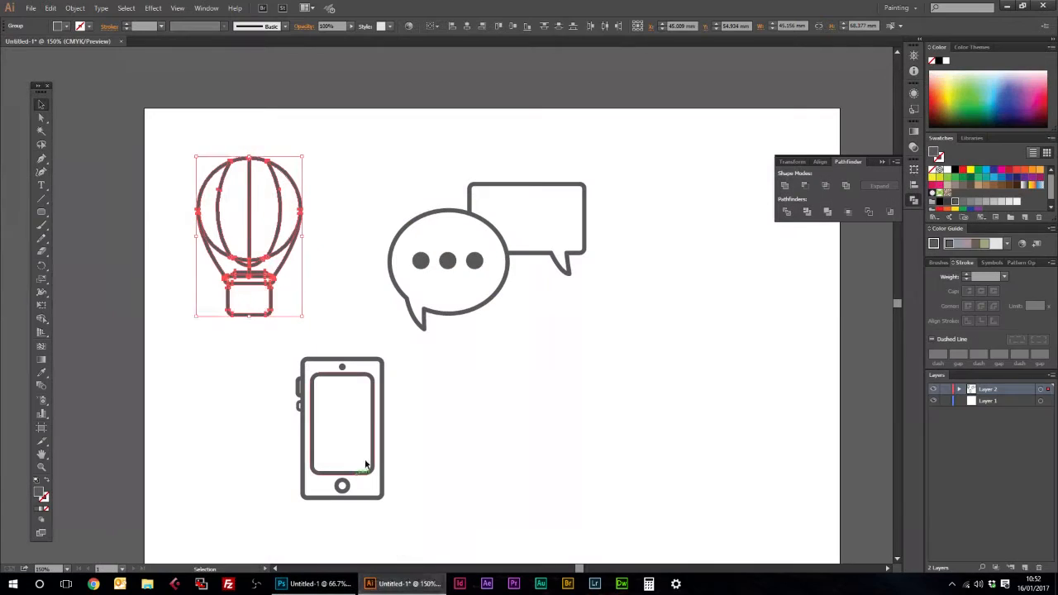
In Illustrator, select the speech-bubbles icon, the phone icon and the speech-bubbles icon again, one at a time.
{"action": "left_click", "coordinate": [603, 333]}
{"action": "left_click_drag", "start_coordinate": [660, 329], "coordinate": [373, 159]}
{"action": "left_click", "coordinate": [395, 507]}
{"action": "key", "text": "a"}
{"action": "left_click_drag", "start_coordinate": [395, 507], "coordinate": [270, 355]}
{"action": "left_click", "coordinate": [626, 305]}
{"action": "key", "text": "v"}
{"action": "left_click_drag", "start_coordinate": [628, 323], "coordinate": [387, 168]}
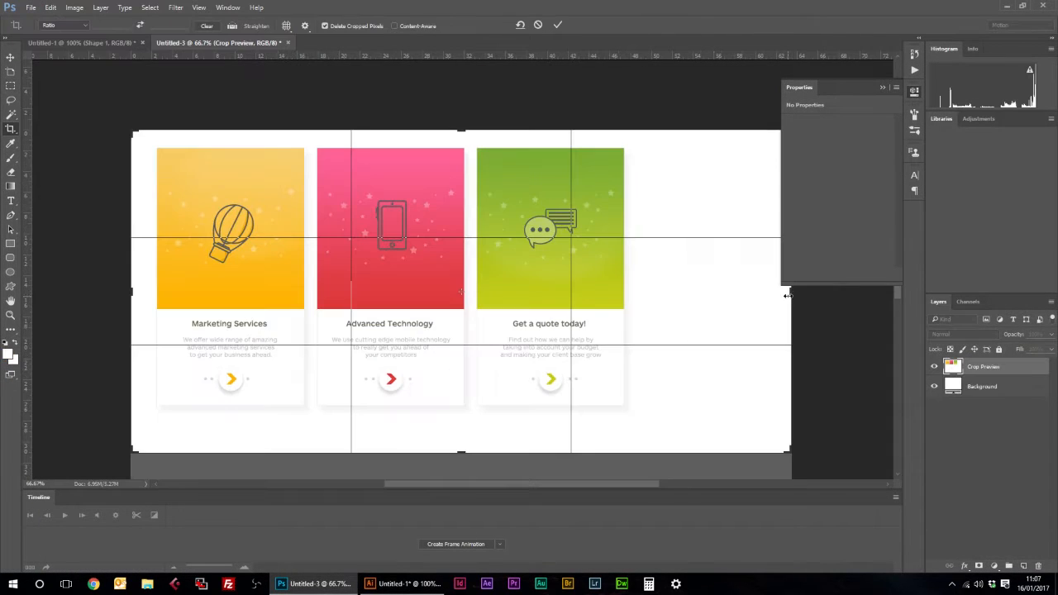
Crop the excess white canvas beside the green card and centre the three cards horizontally on the canvas.
{"action": "left_click_drag", "start_coordinate": [787, 296], "coordinate": [722, 306]}
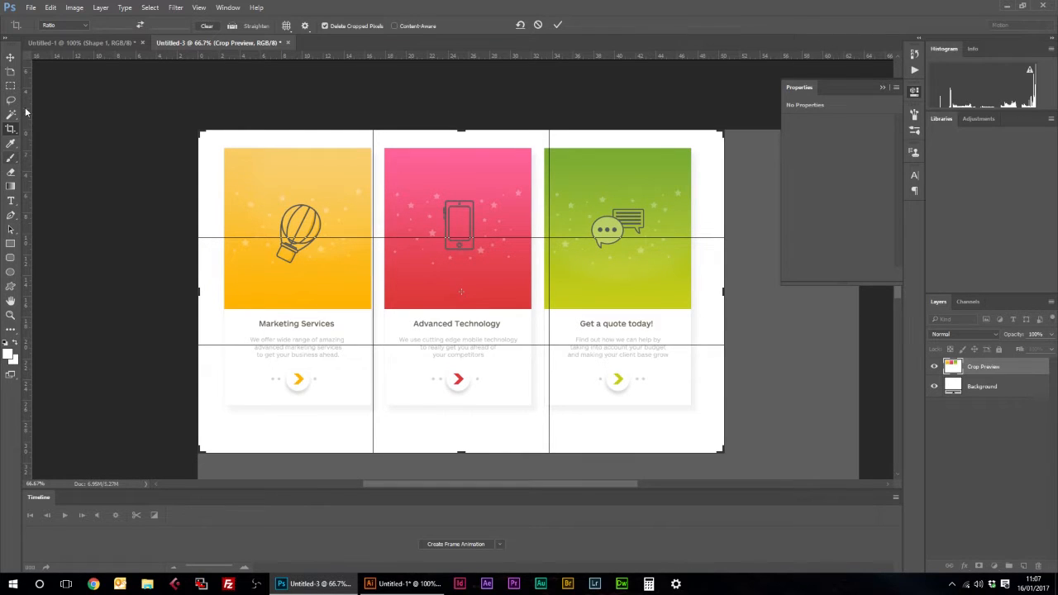
{"action": "left_click", "coordinate": [10, 58]}
{"action": "left_click", "coordinate": [474, 221]}
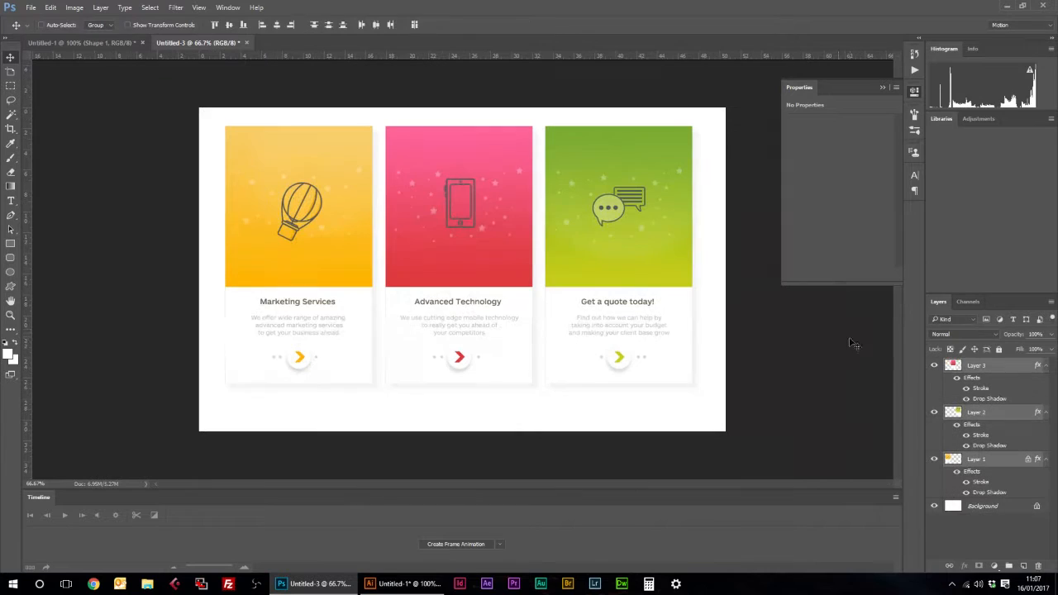
{"action": "left_click_drag", "start_coordinate": [597, 361], "coordinate": [602, 360]}
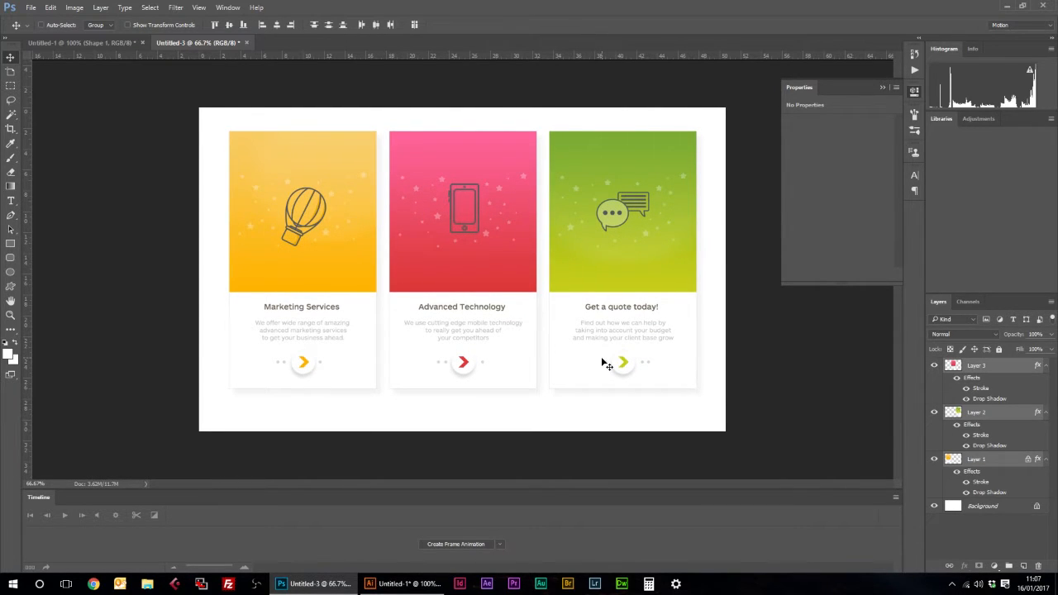
Add a layer above the background and start a diagonal Pen path from the yellow card's bottom-left corner past the canvas edge.
{"action": "left_click", "coordinate": [992, 505]}
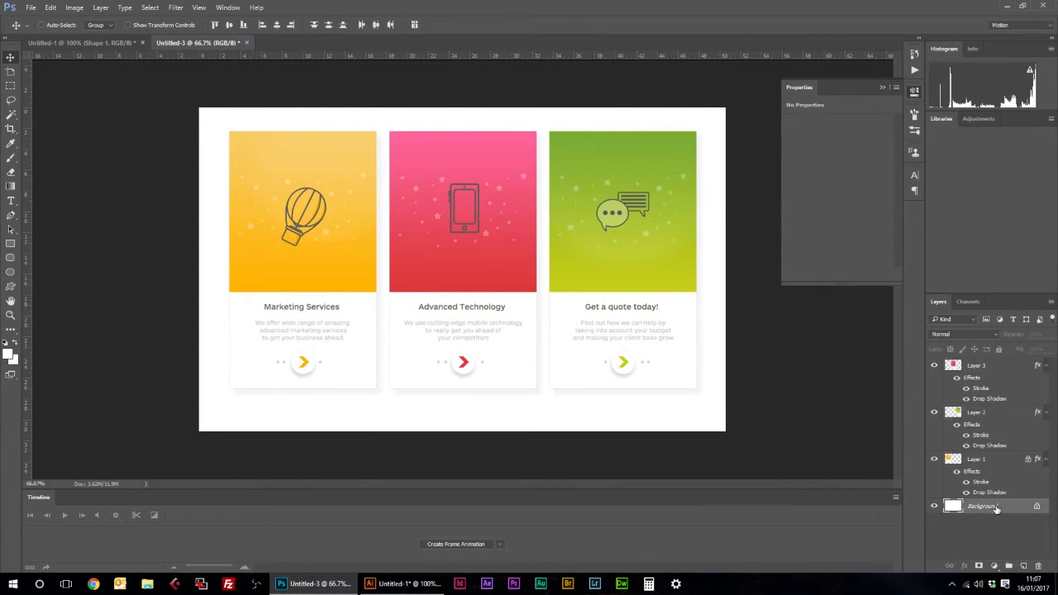
{"action": "left_click", "coordinate": [1024, 566]}
{"action": "left_click", "coordinate": [11, 102]}
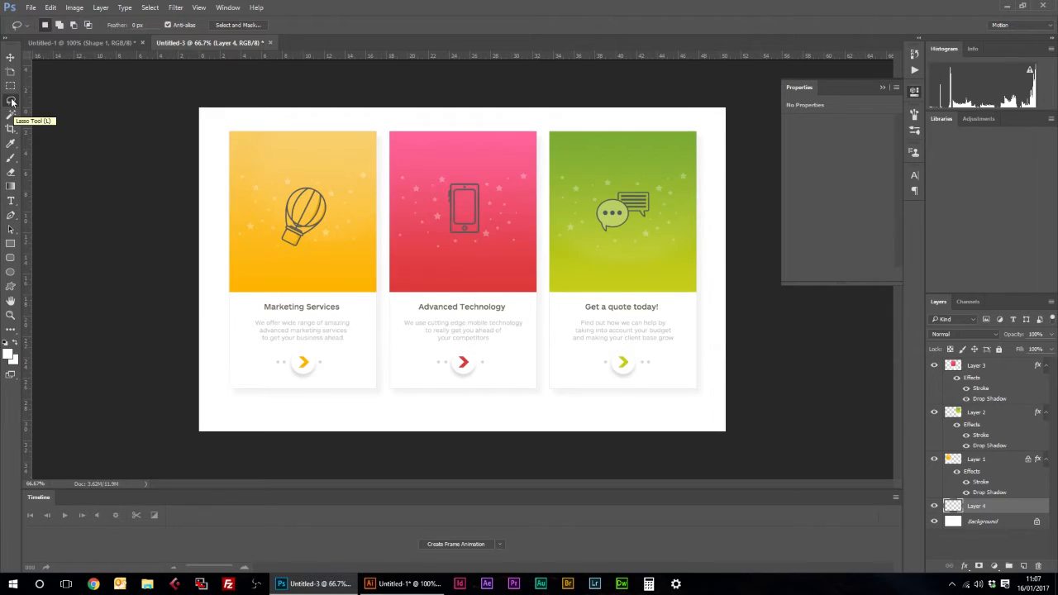
{"action": "left_click", "coordinate": [11, 215]}
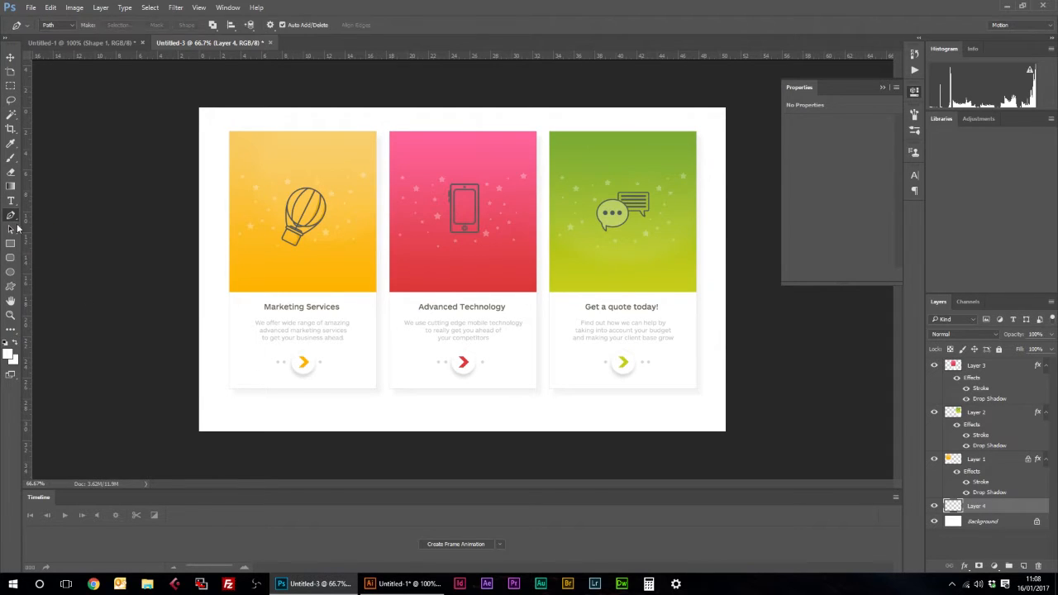
{"action": "left_click", "coordinate": [230, 389]}
{"action": "left_click", "coordinate": [445, 455]}
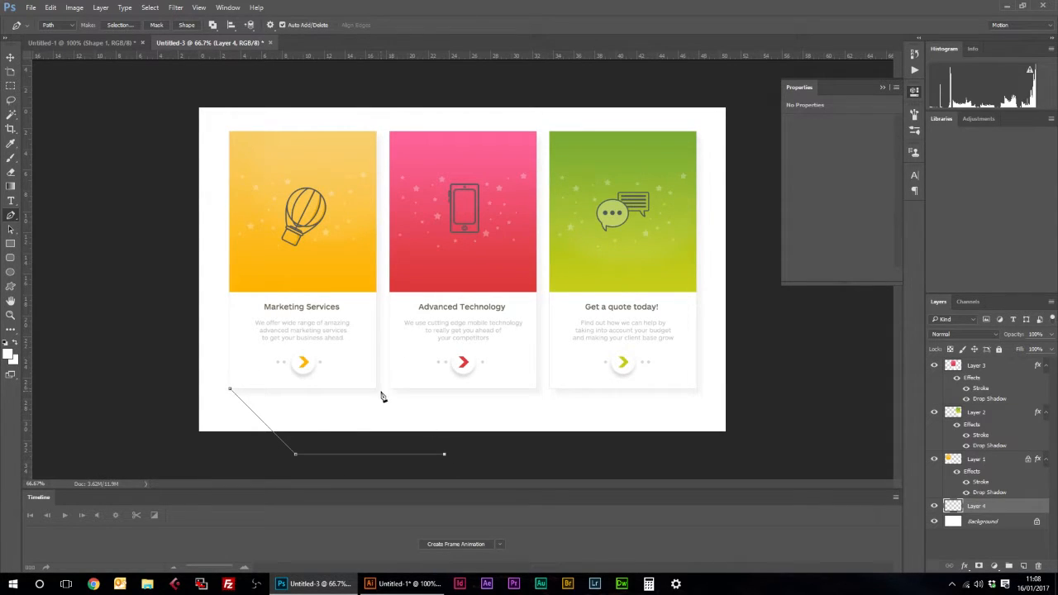
Adjust the shadow path's lower edge, bring it up to the yellow card's bottom-right corner and close the parallelogram.
{"action": "key", "text": "ctrl+z"}
{"action": "key", "text": "ctrl+z"}
{"action": "key", "text": "ctrl+z"}
{"action": "key", "text": "ctrl+alt+z"}
{"action": "key", "text": "ctrl+alt+z"}
{"action": "left_click", "coordinate": [417, 454]}
{"action": "key", "text": "ctrl+z"}
{"action": "key", "text": "ctrl+z"}
{"action": "left_click", "coordinate": [437, 455]}
{"action": "left_click", "coordinate": [375, 388]}
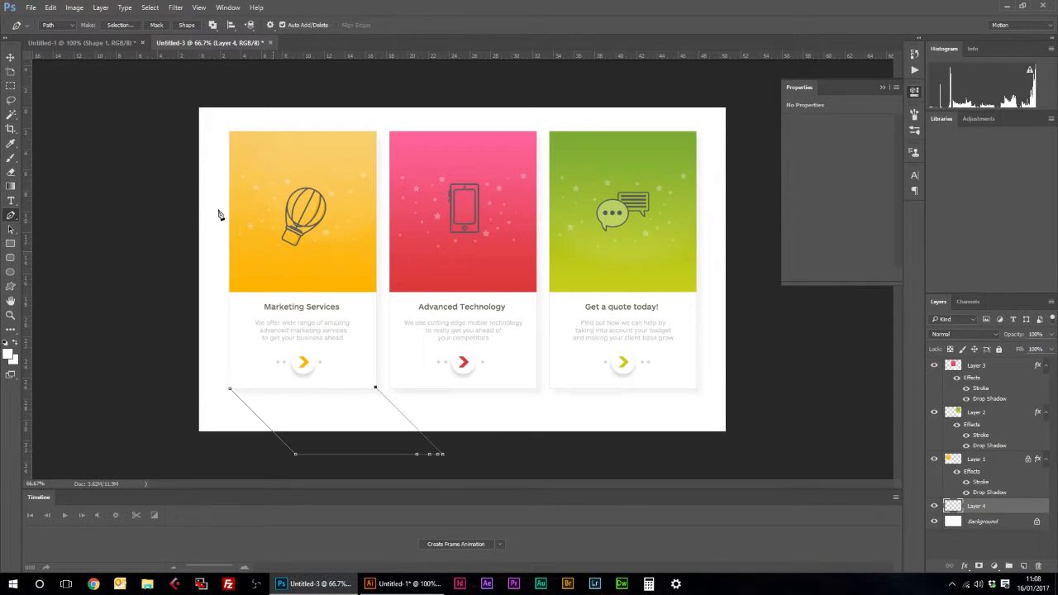
{"action": "left_click", "coordinate": [232, 392]}
Convert the shadow path into a new anti-aliased selection with a 0-pixel feather.
{"action": "right_click", "coordinate": [312, 321]}
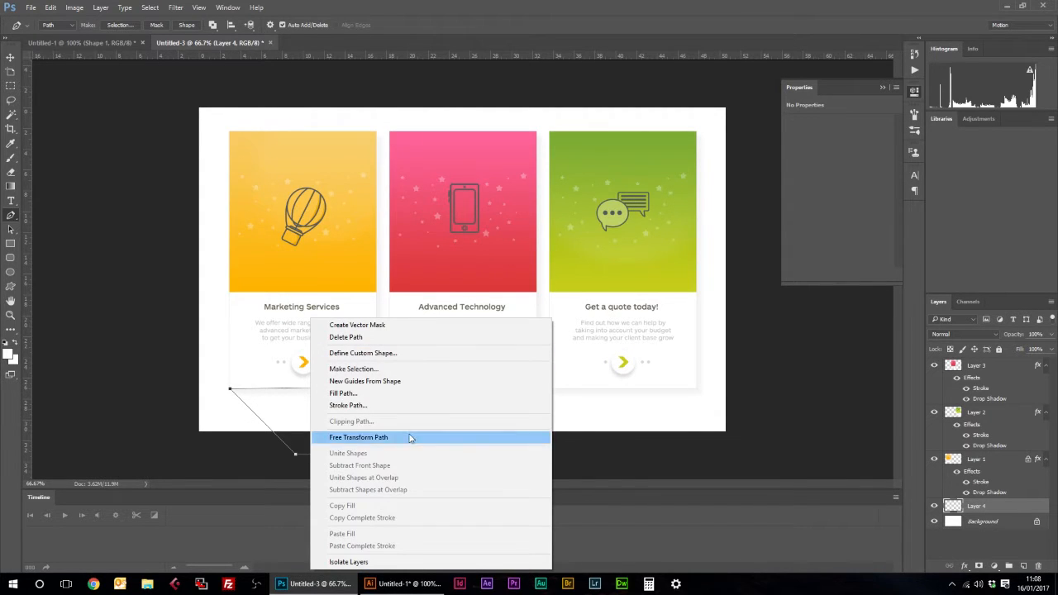
{"action": "left_click", "coordinate": [407, 369]}
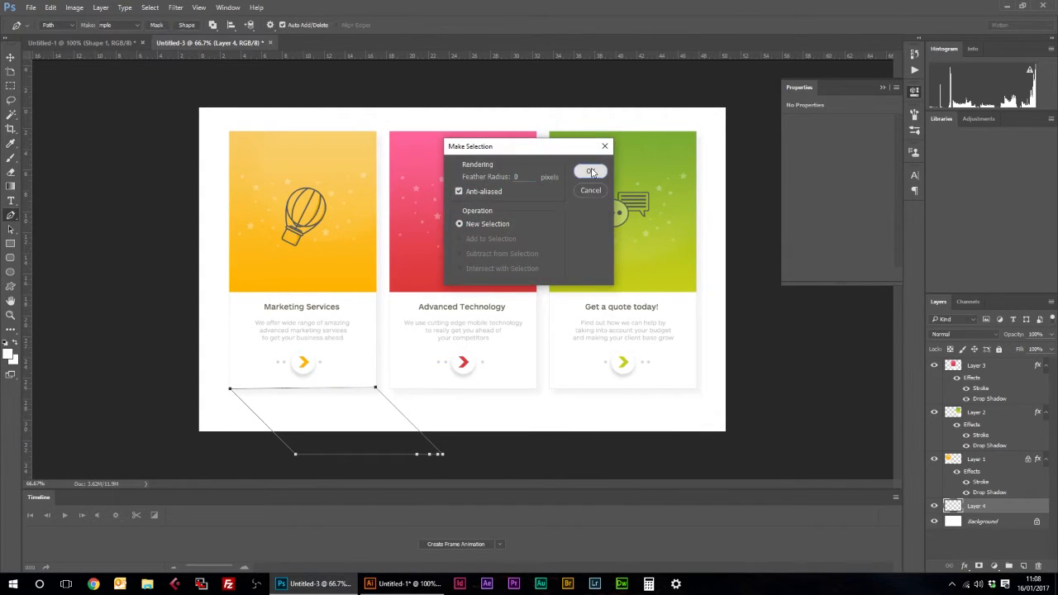
{"action": "left_click", "coordinate": [592, 170]}
Set the foreground colour to mid grey, fill the shadow selection with it and deselect.
{"action": "left_click", "coordinate": [9, 356]}
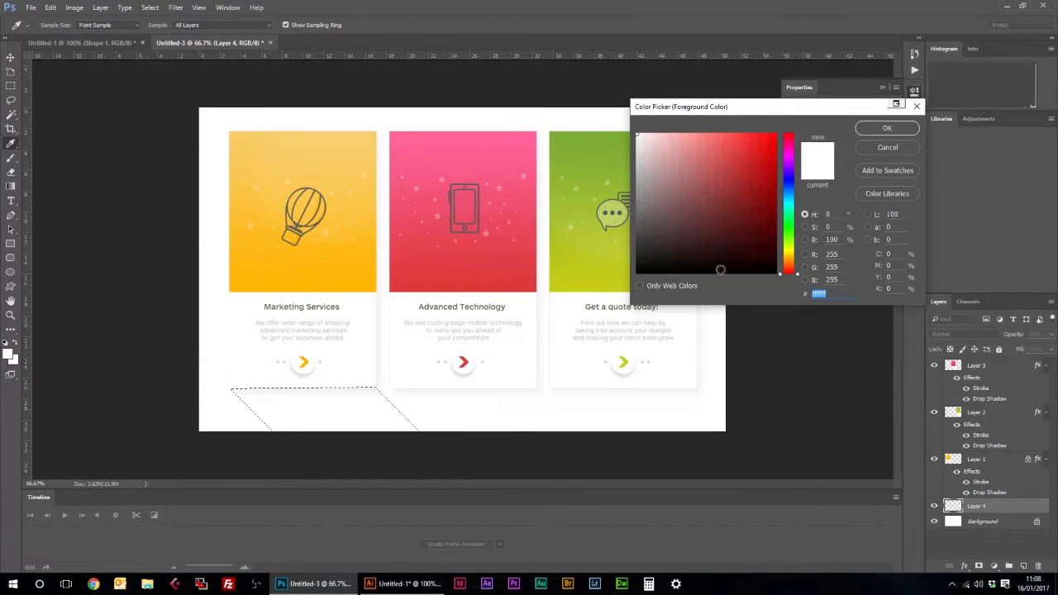
{"action": "mouse_move", "coordinate": [646, 148]}
{"action": "left_mouse_down"}
{"action": "mouse_move", "coordinate": [637, 147]}
{"action": "mouse_move", "coordinate": [637, 181]}
{"action": "left_mouse_up"}
{"action": "left_click", "coordinate": [878, 130]}
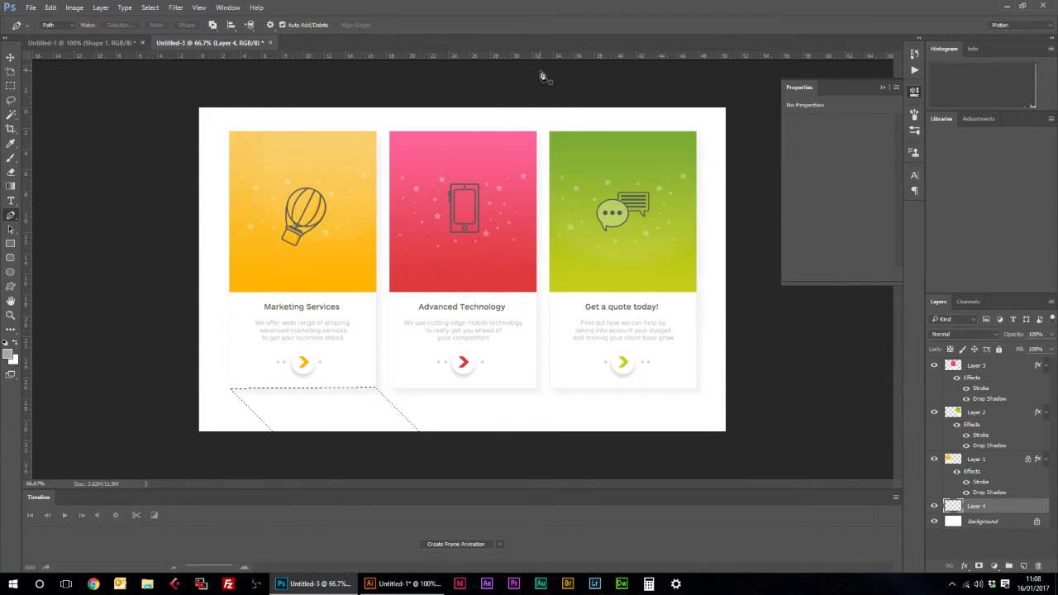
{"action": "key", "text": "alt+BackSpace"}
{"action": "key", "text": "m"}
{"action": "right_click", "coordinate": [402, 241]}
{"action": "left_click", "coordinate": [423, 238]}
Duplicate the grey shadow twice and align the copies beneath the pink and green cards.
{"action": "left_click", "coordinate": [10, 57]}
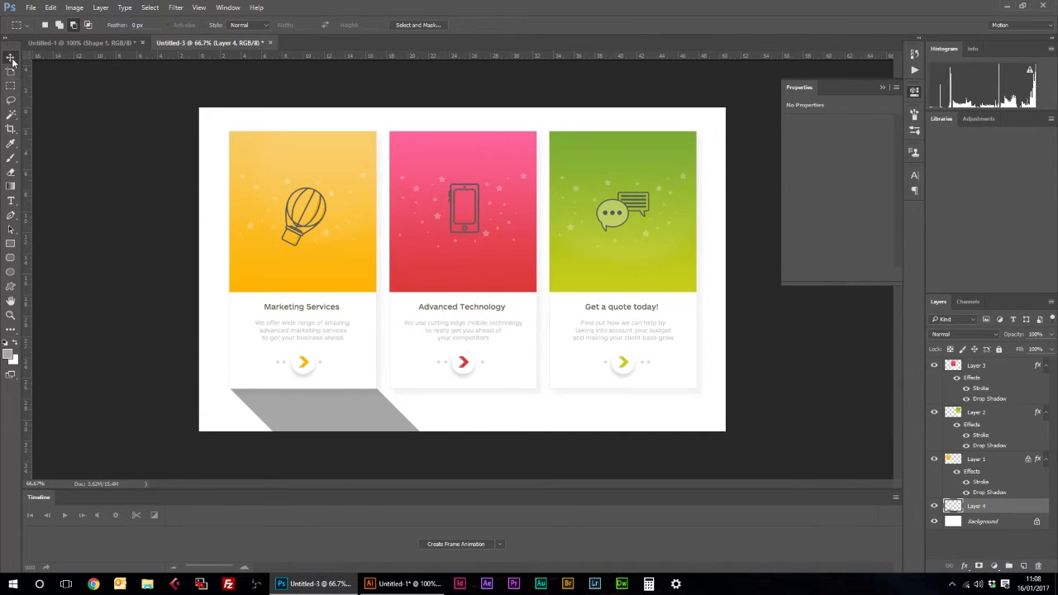
{"action": "left_click_drag", "start_coordinate": [1009, 509], "coordinate": [1025, 567]}
{"action": "left_click_drag", "start_coordinate": [339, 366], "coordinate": [514, 454]}
{"action": "key", "text": "Left"}
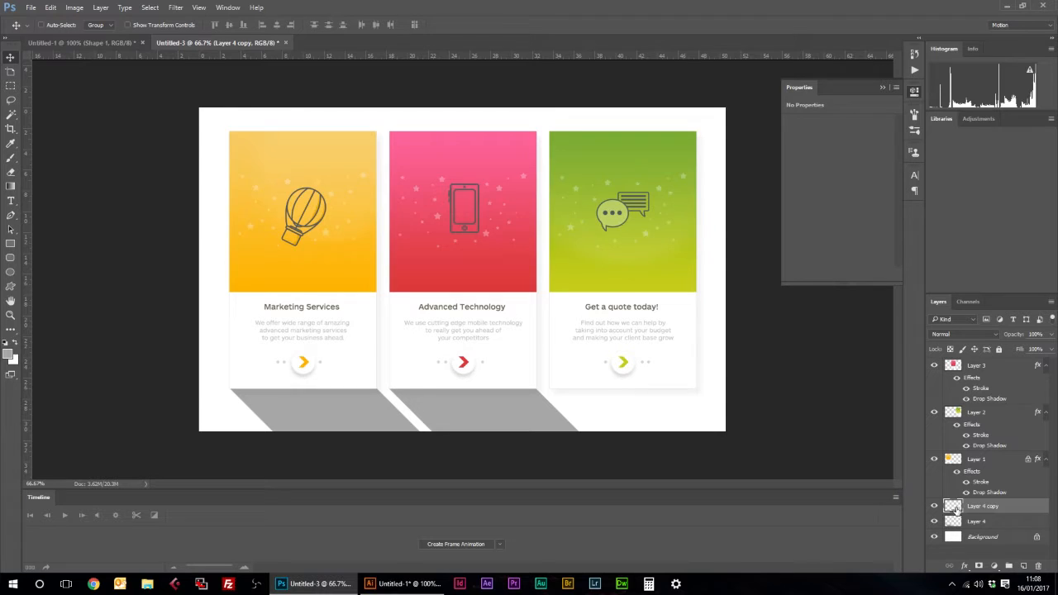
{"action": "left_click_drag", "start_coordinate": [1008, 510], "coordinate": [1025, 567]}
{"action": "left_click_drag", "start_coordinate": [510, 406], "coordinate": [672, 415]}
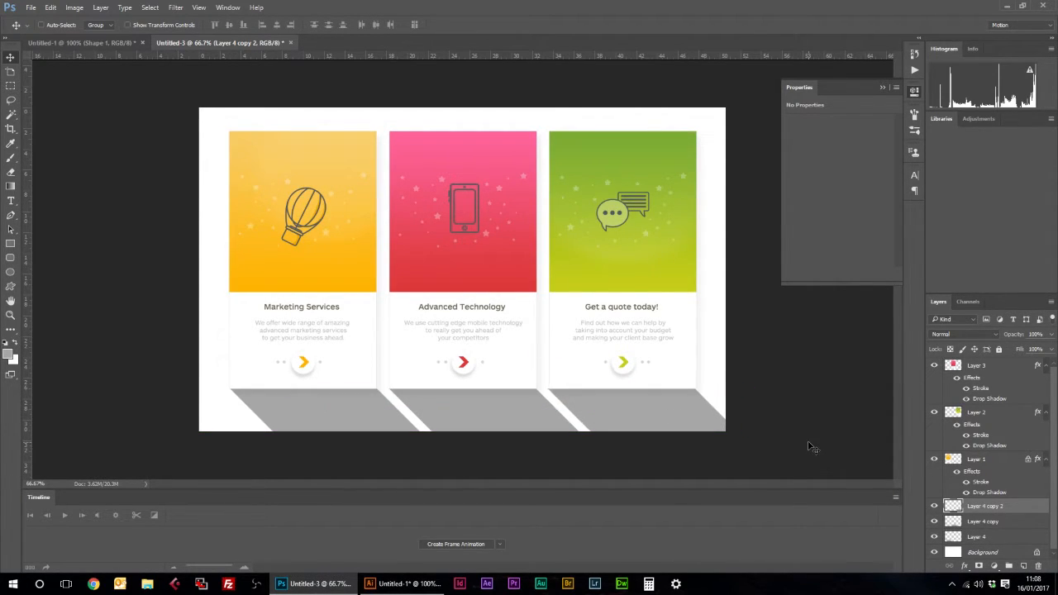
Merge the three card shadow layers into a single layer.
{"action": "left_click", "coordinate": [982, 522], "text": "shift"}
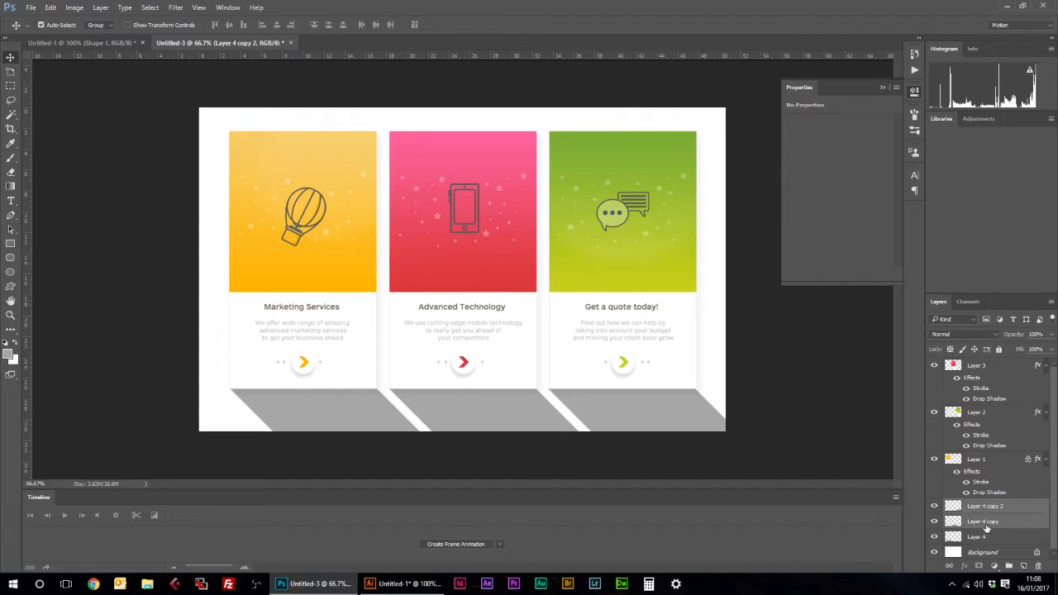
{"action": "left_click", "coordinate": [987, 537], "text": "shift"}
{"action": "key", "text": "ctrl+e"}
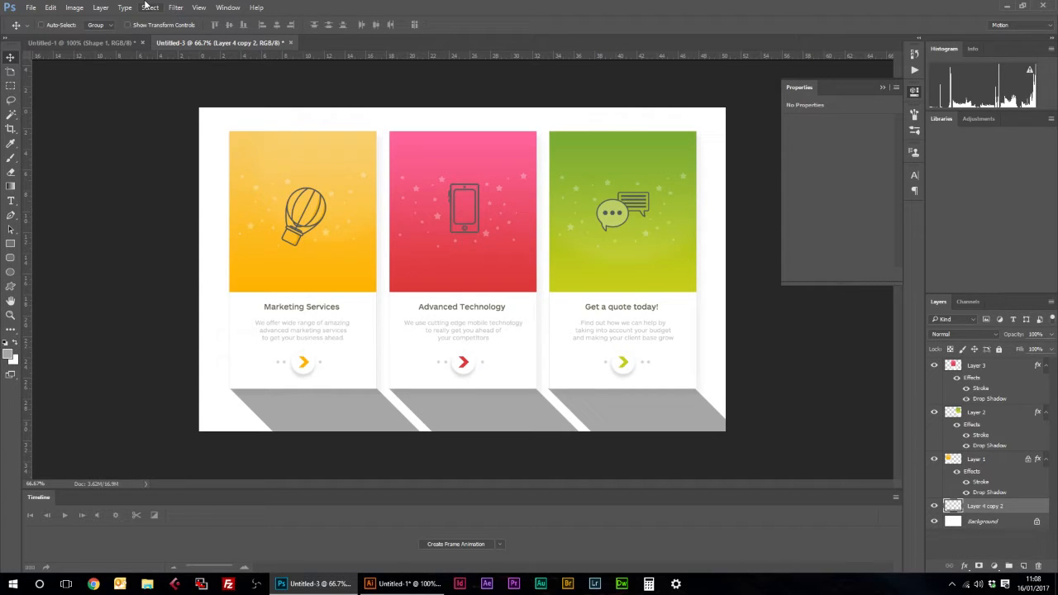
Try several blending modes, including Soft Light, on the merged shadow layer and return it to Normal.
{"action": "left_click", "coordinate": [976, 332]}
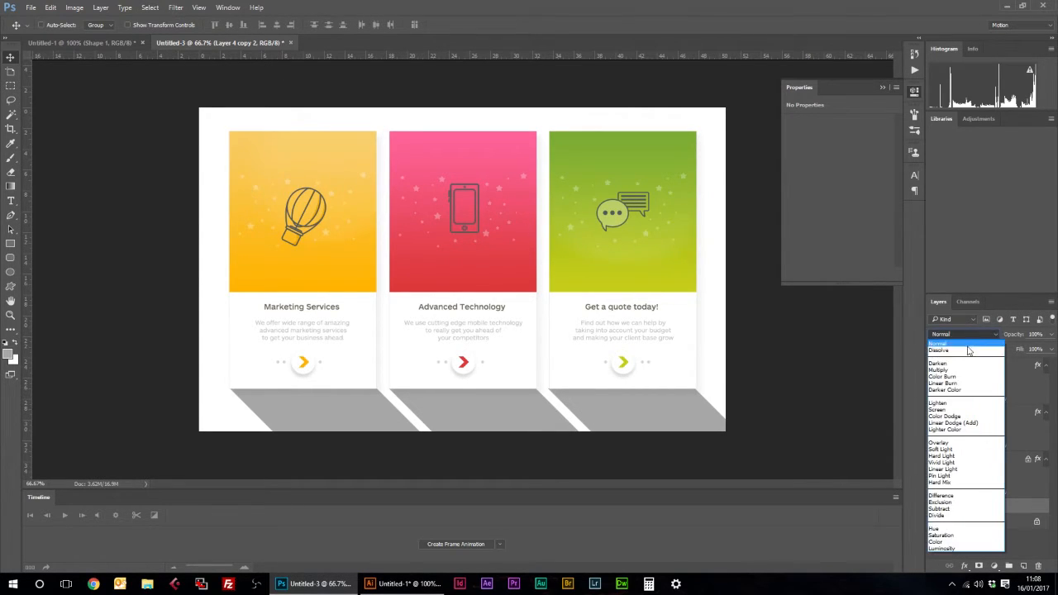
{"action": "left_click", "coordinate": [961, 365]}
{"action": "scroll", "coordinate": [954, 344], "scroll_direction": "down", "scroll_amount": 7}
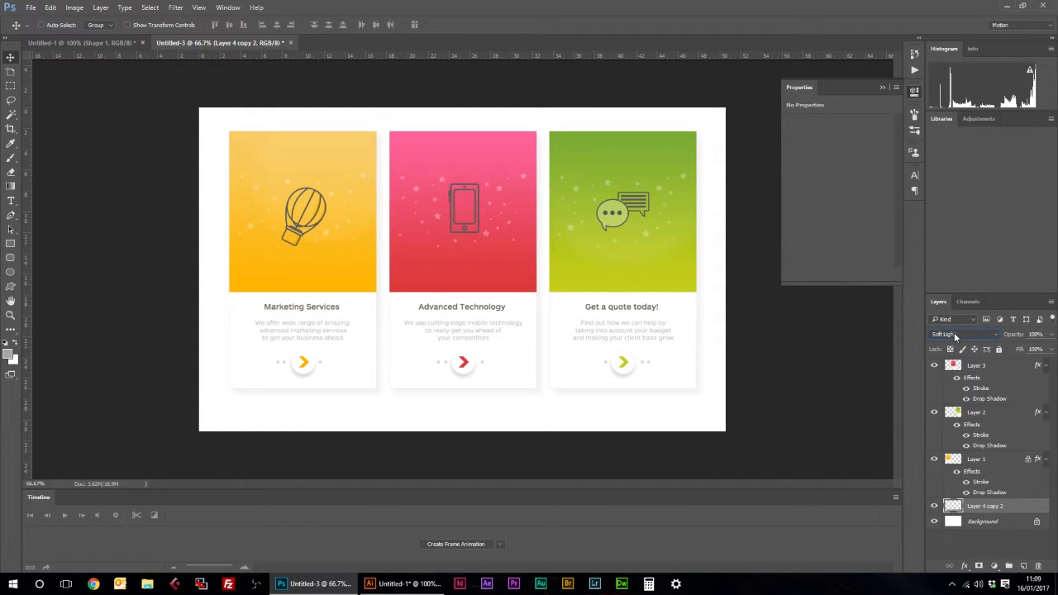
{"action": "left_click", "coordinate": [953, 333]}
{"action": "left_click", "coordinate": [951, 339]}
Draw a grey rectangle of about 1434 by 887 px over the whole canvas on a new layer above the background.
{"action": "left_click", "coordinate": [1001, 522]}
{"action": "left_click", "coordinate": [1024, 565]}
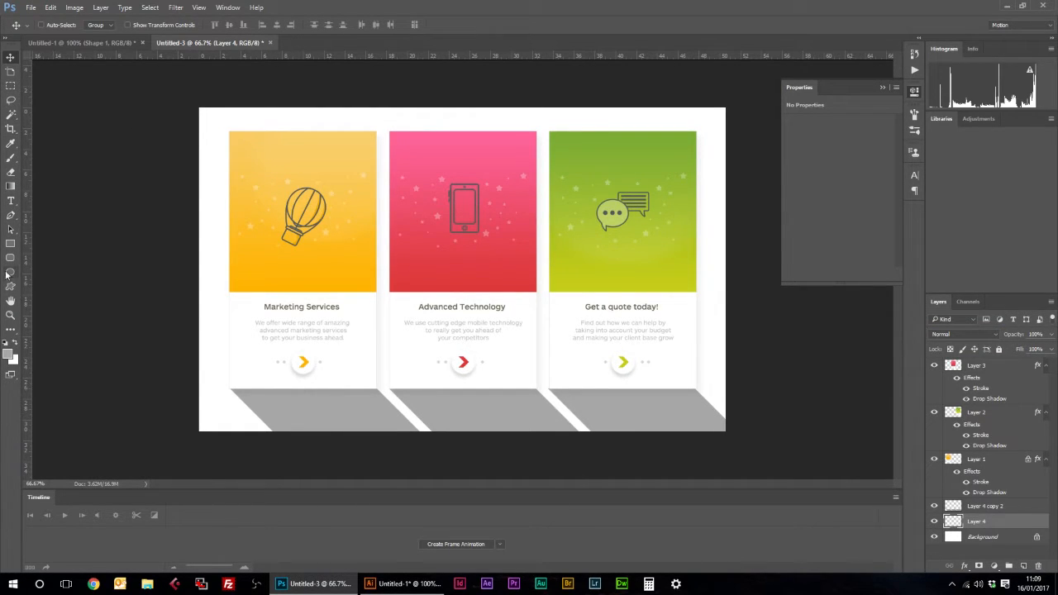
{"action": "left_click", "coordinate": [10, 244]}
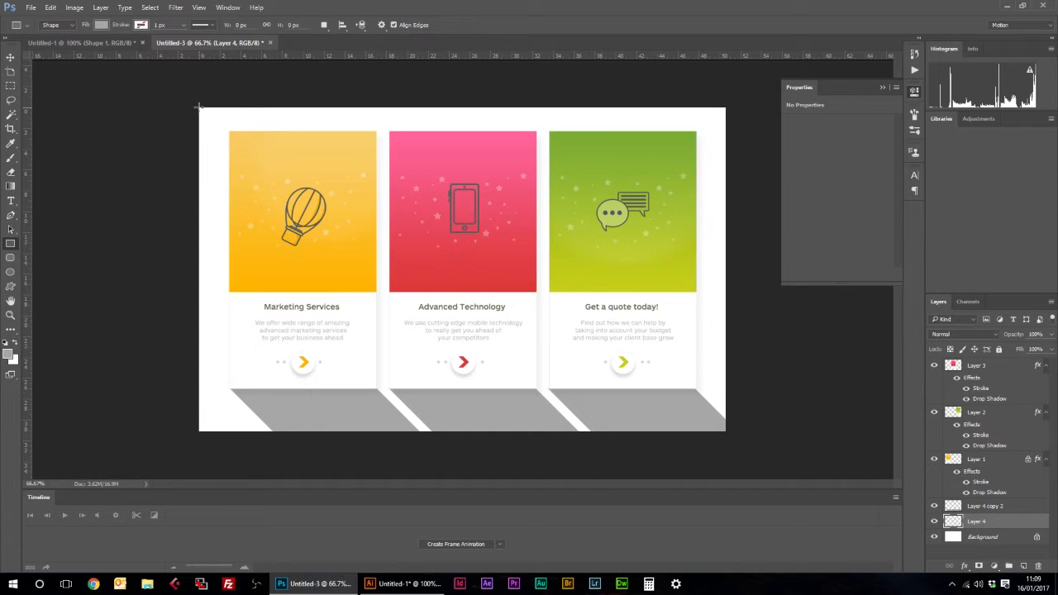
{"action": "left_click_drag", "start_coordinate": [199, 106], "coordinate": [726, 431]}
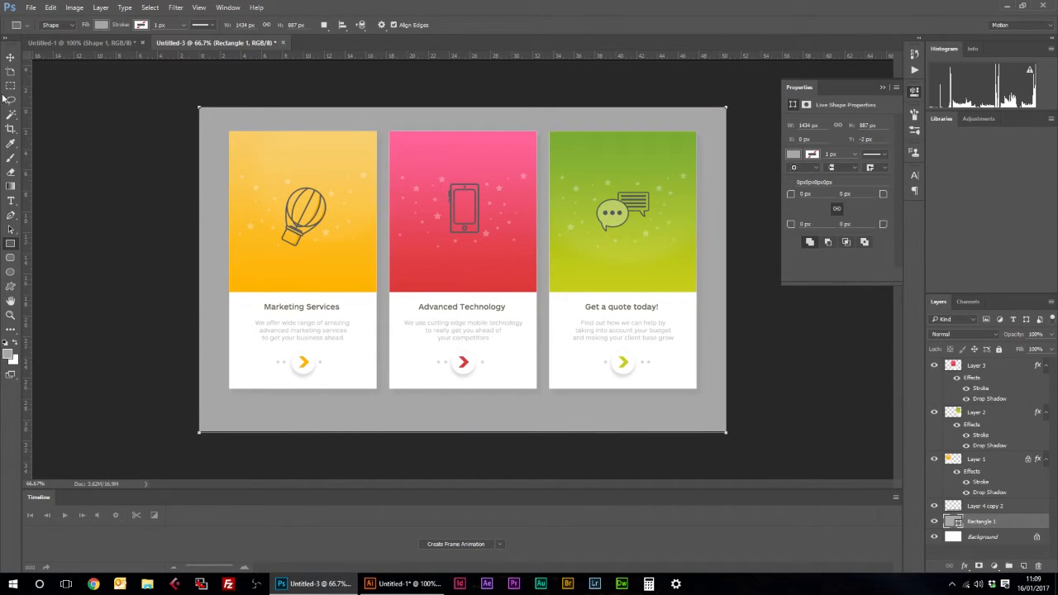
{"action": "left_click", "coordinate": [11, 57]}
Open the blending options of the rectangle layer and enable a linear Gradient Overlay.
{"action": "left_click", "coordinate": [996, 534]}
{"action": "left_click", "coordinate": [997, 523]}
{"action": "right_click", "coordinate": [997, 524]}
{"action": "left_click", "coordinate": [971, 67]}
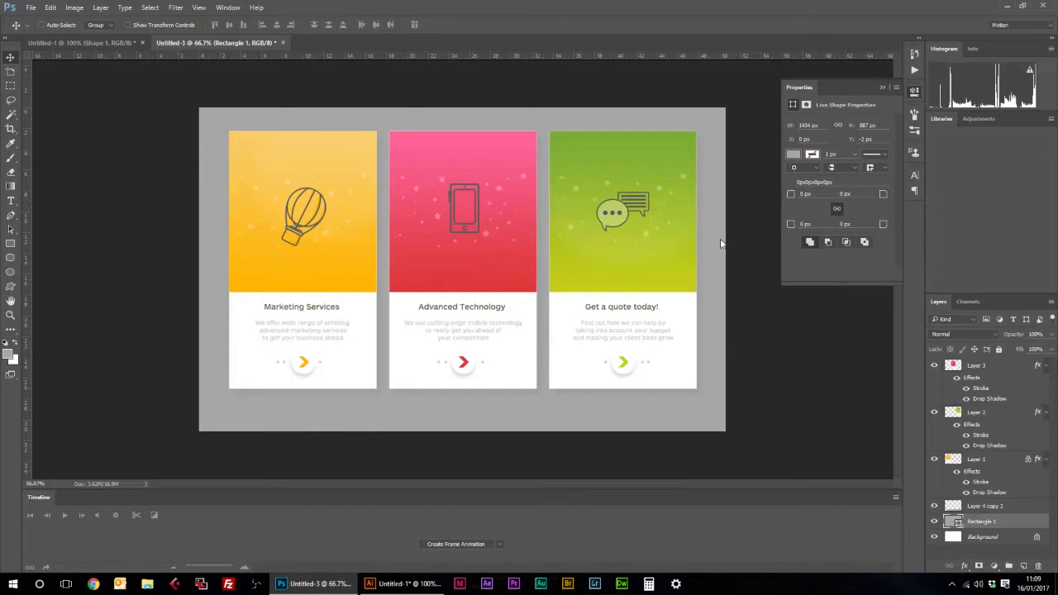
{"action": "left_click", "coordinate": [604, 307]}
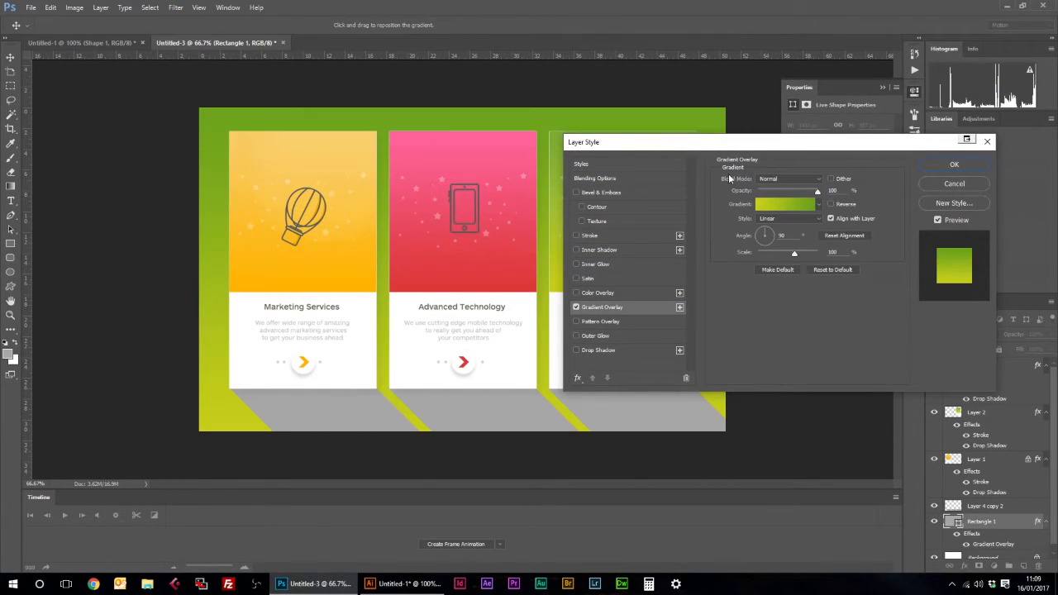
Recolour the overlay gradient from a very light grey at its start to e7e7e7 at its end and apply the style.
{"action": "left_click", "coordinate": [789, 207]}
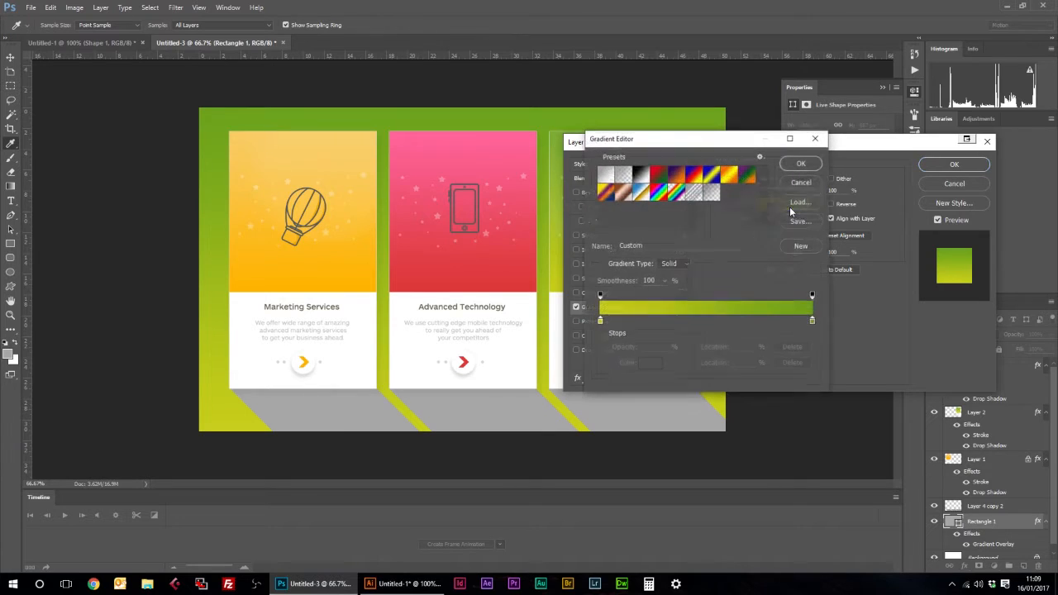
{"action": "double_click", "coordinate": [598, 322]}
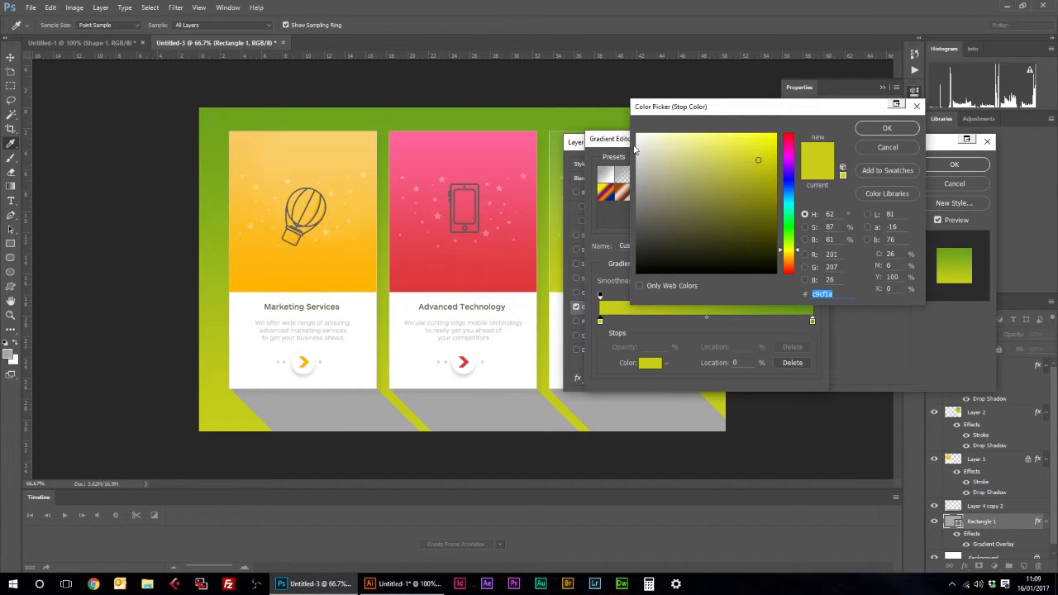
{"action": "left_click", "coordinate": [637, 139]}
{"action": "left_click", "coordinate": [885, 129]}
{"action": "double_click", "coordinate": [813, 321]}
{"action": "left_click", "coordinate": [636, 154]}
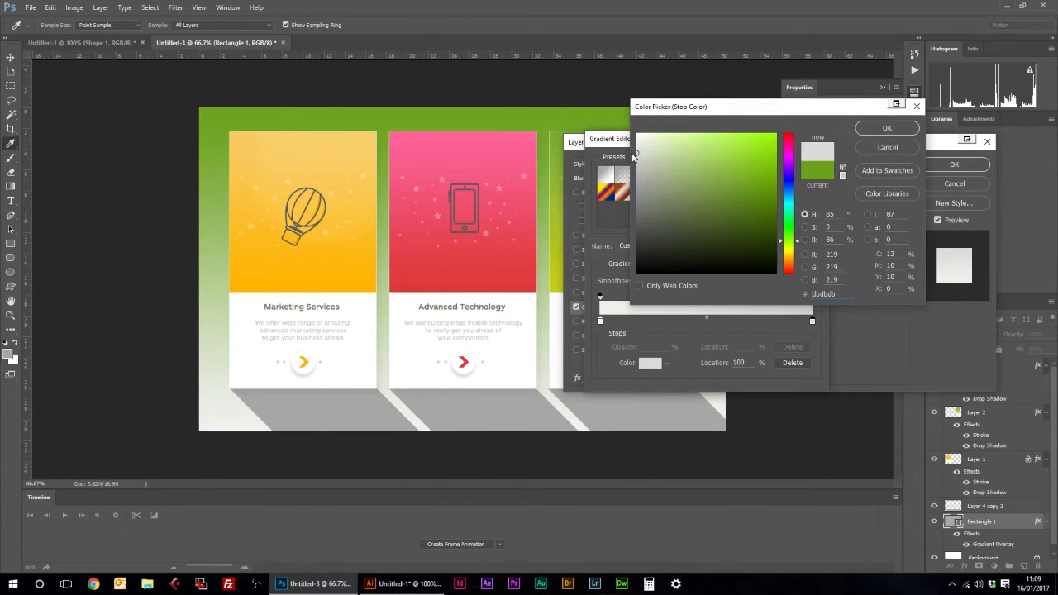
{"action": "left_click", "coordinate": [636, 146]}
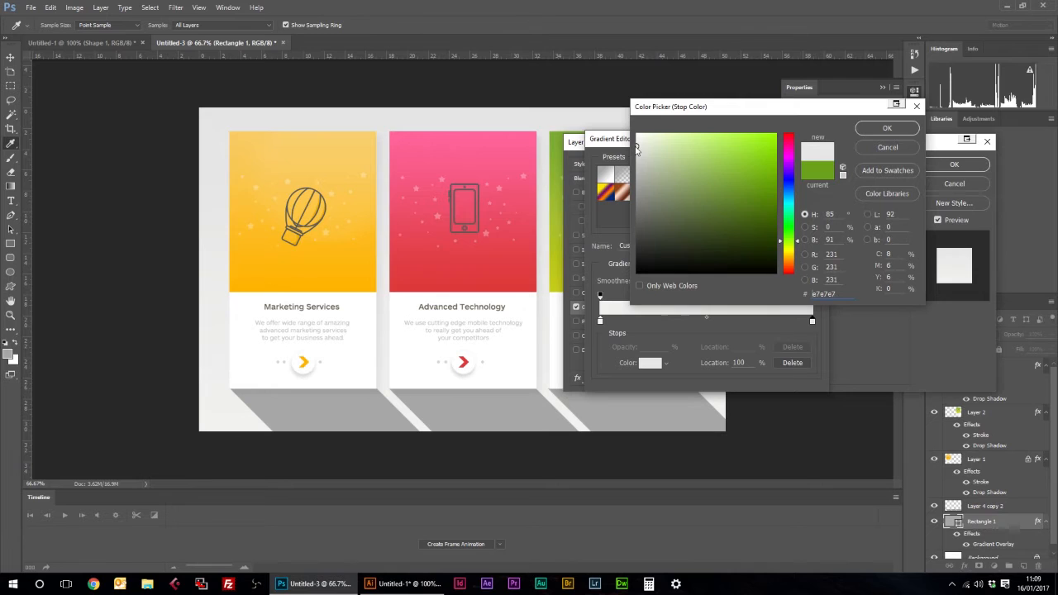
{"action": "left_click", "coordinate": [887, 128]}
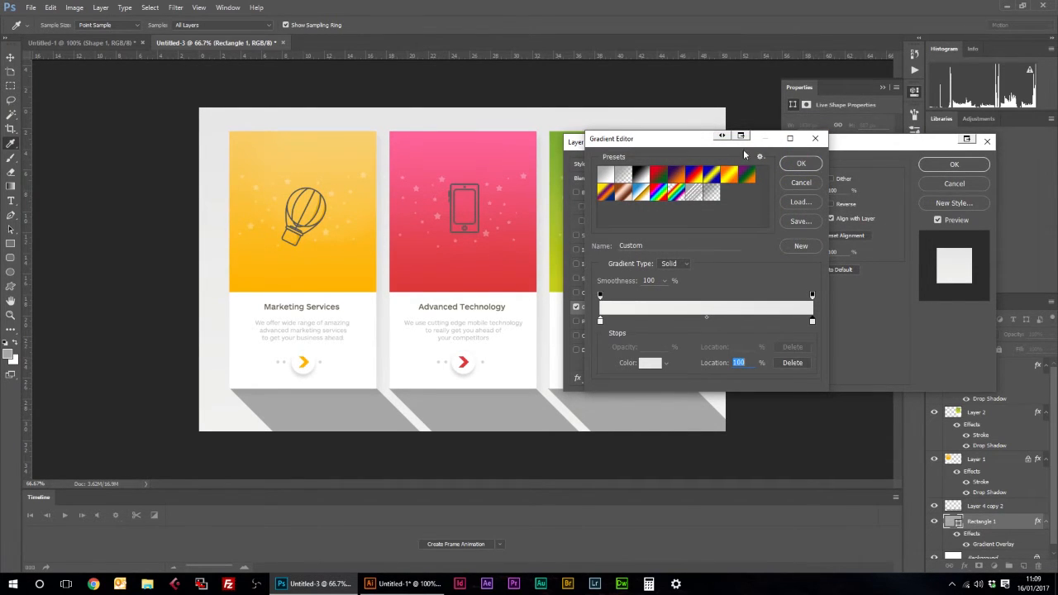
{"action": "left_click", "coordinate": [801, 163]}
{"action": "left_click", "coordinate": [971, 168]}
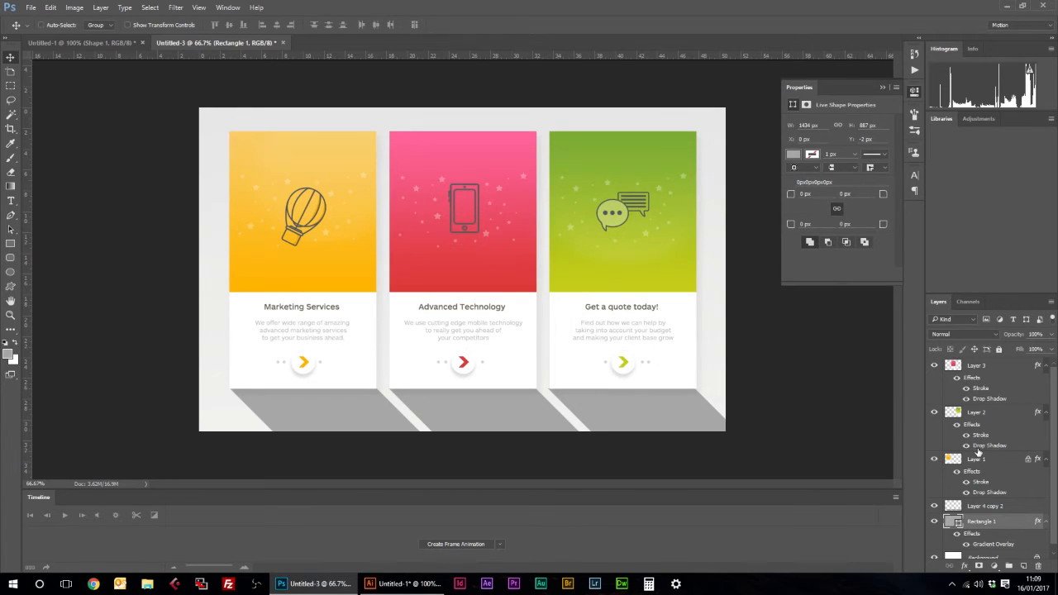
Set the merged card shadow layer's blending mode to Color Burn.
{"action": "left_click", "coordinate": [993, 506]}
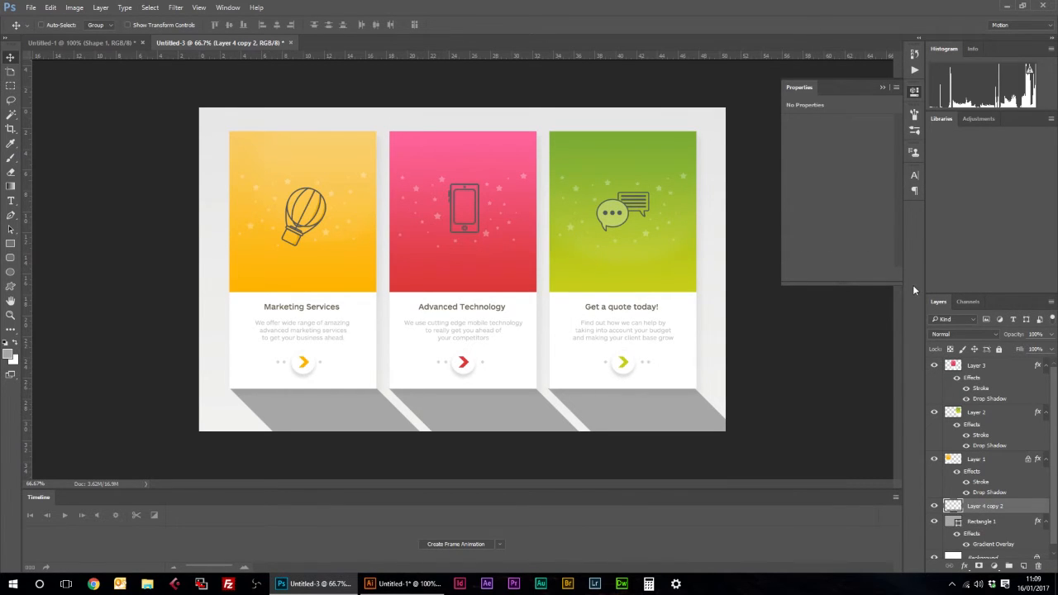
{"action": "left_click", "coordinate": [962, 333]}
{"action": "left_click", "coordinate": [959, 376]}
{"action": "key", "text": "Up"}
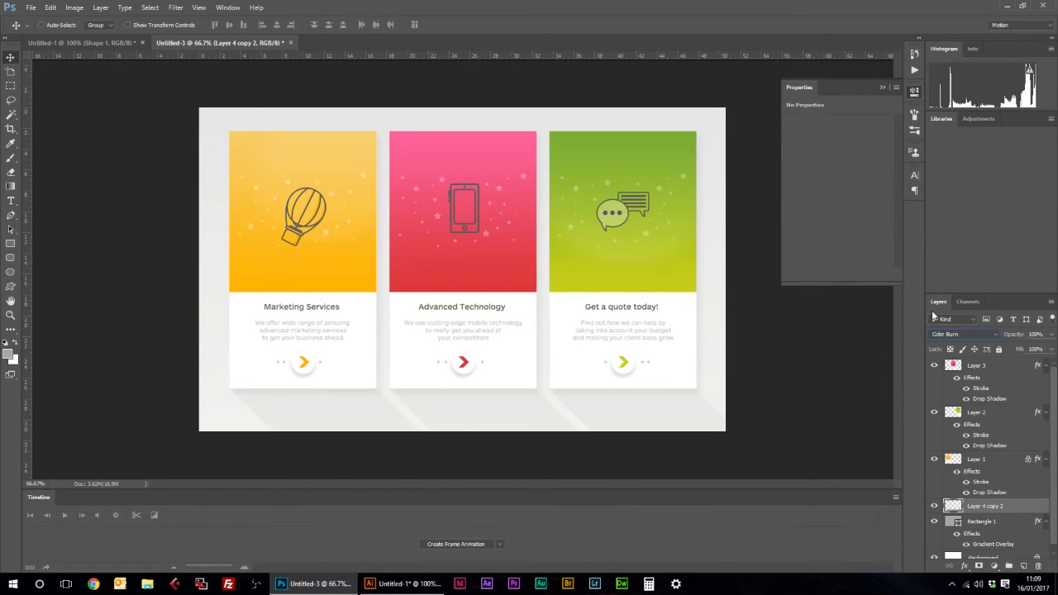
Duplicate the merged card shadow layer and apply a Gaussian Blur with a 64 px radius to the copy.
{"action": "left_click_drag", "start_coordinate": [1002, 511], "coordinate": [1024, 566]}
{"action": "left_click", "coordinate": [175, 8]}
{"action": "mouse_move", "coordinate": [235, 130]}
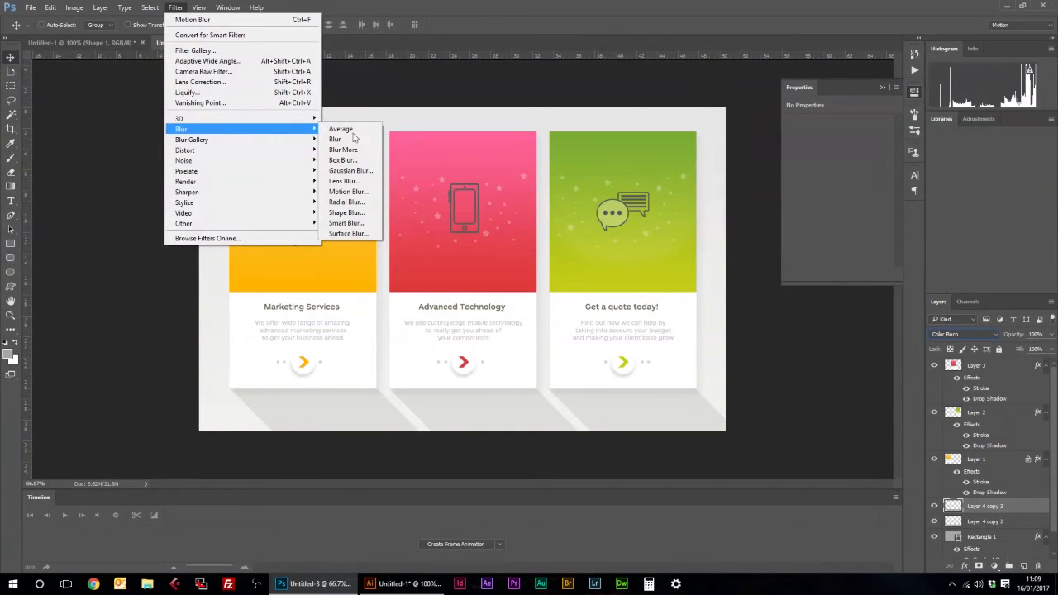
{"action": "left_click", "coordinate": [351, 170]}
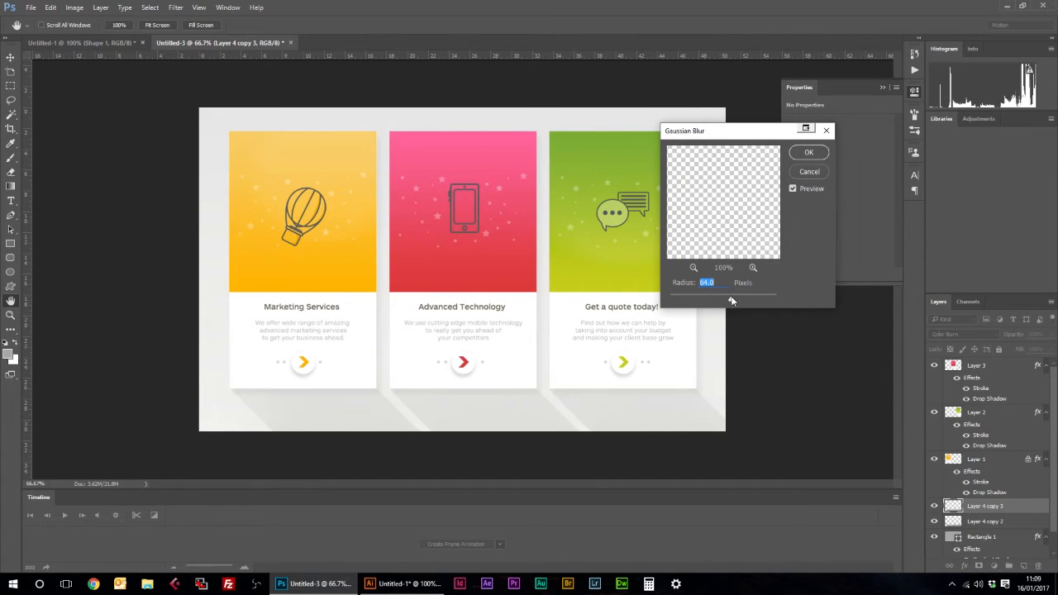
{"action": "left_click", "coordinate": [807, 153]}
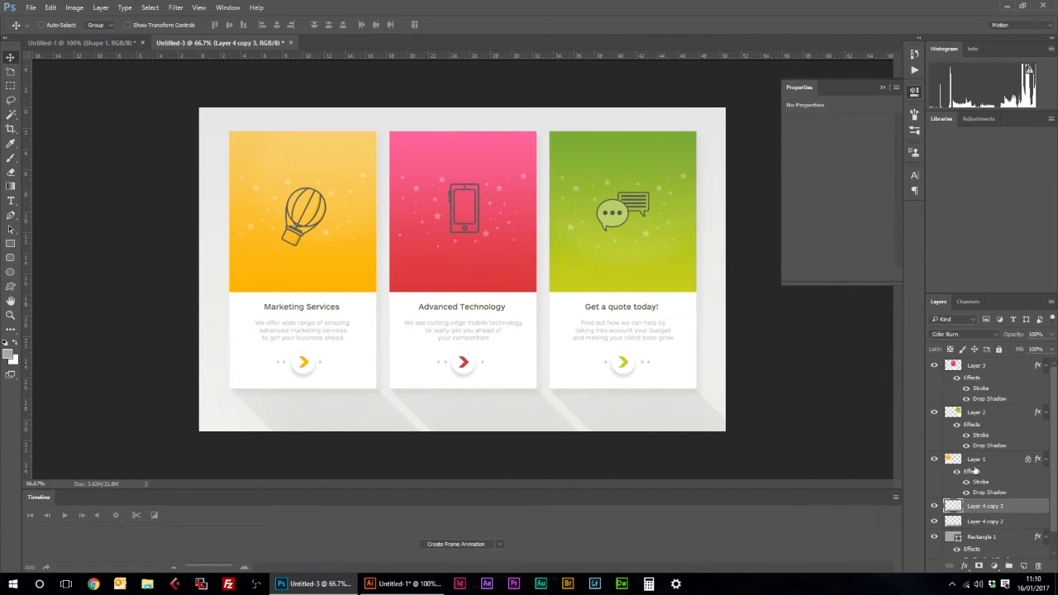
Duplicate the unblurred shadow layer and lower the new copy's opacity to 17%.
{"action": "left_click", "coordinate": [982, 521], "text": "shift"}
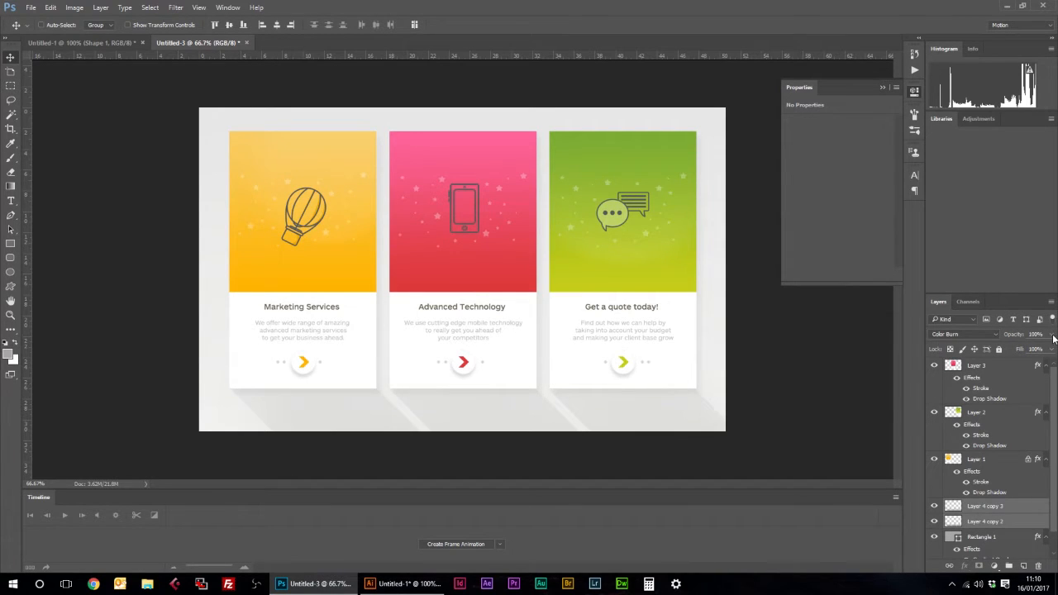
{"action": "left_click", "coordinate": [1017, 521]}
{"action": "key", "text": "ctrl+j"}
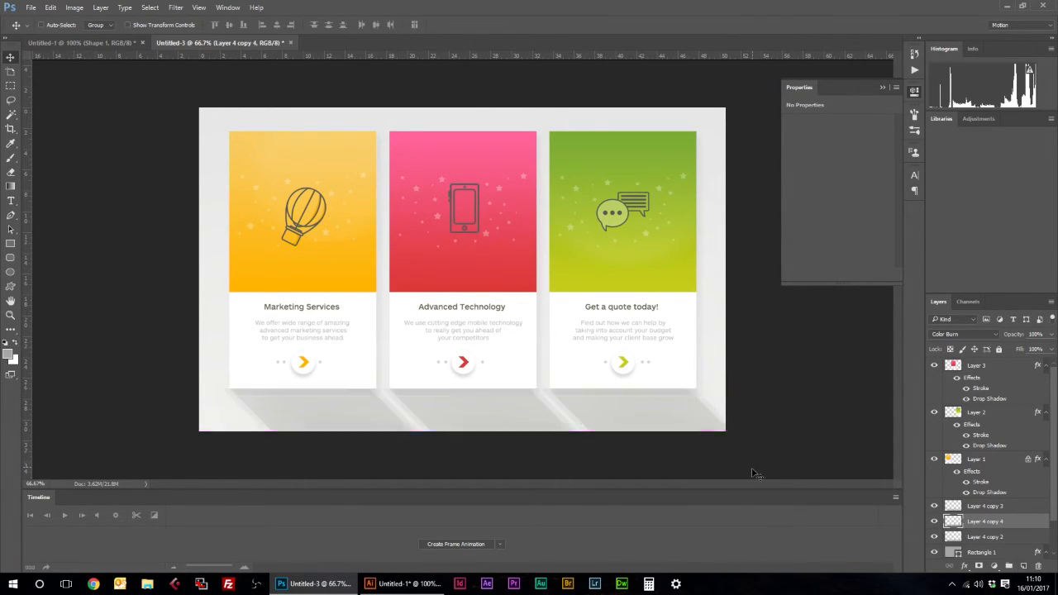
{"action": "left_click", "coordinate": [1048, 334]}
{"action": "left_click_drag", "start_coordinate": [1024, 344], "coordinate": [1008, 347]}
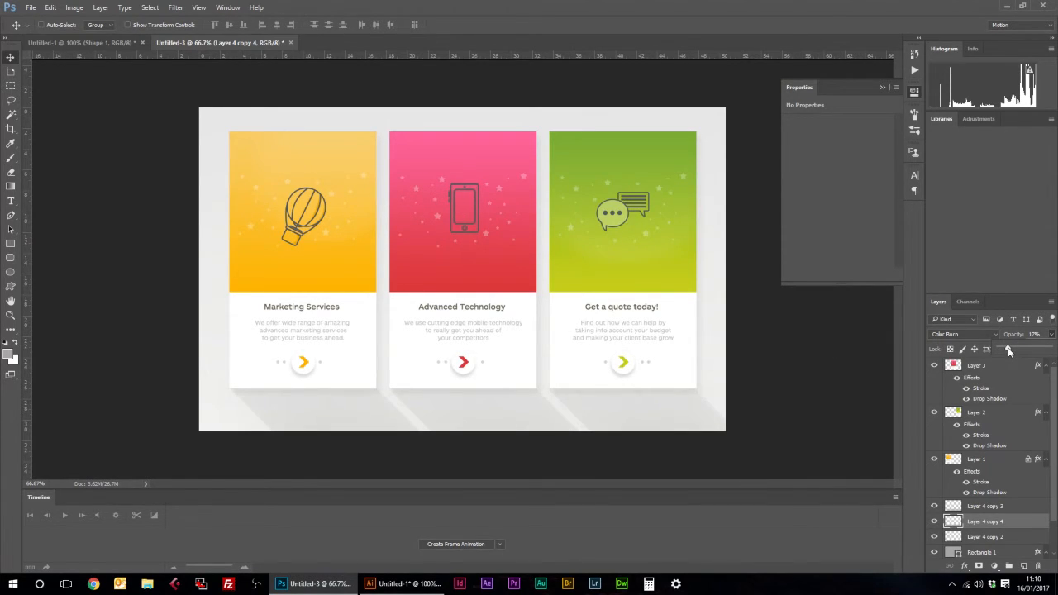
Merge the three card shadow layers into one and set the merged layer's opacity to 13%.
{"action": "left_click", "coordinate": [994, 511], "text": "ctrl"}
{"action": "left_click", "coordinate": [1005, 537], "text": "ctrl"}
{"action": "key", "text": "ctrl+e"}
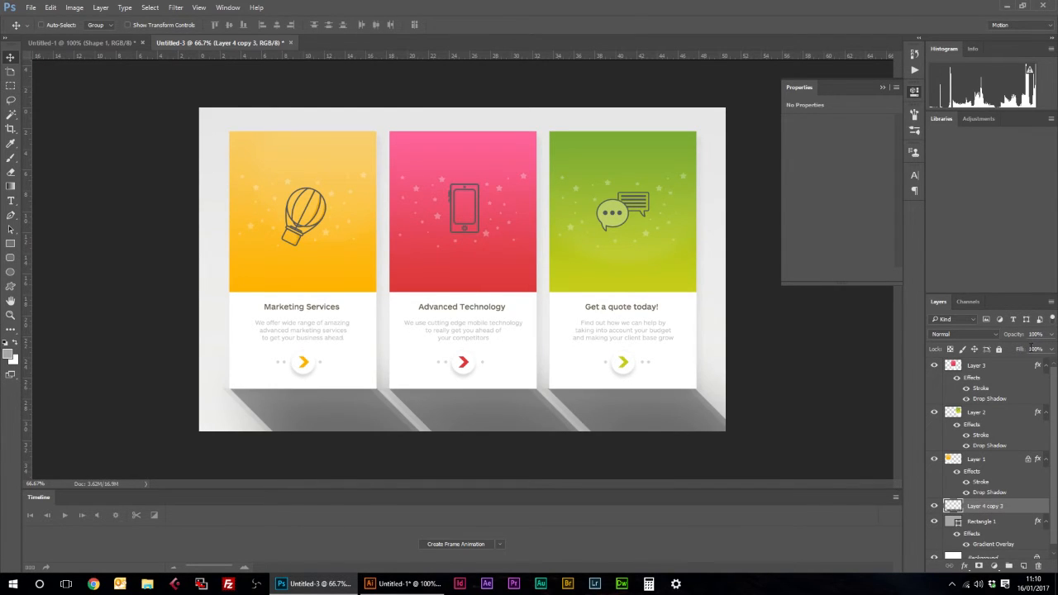
{"action": "left_click", "coordinate": [1052, 334]}
{"action": "left_click_drag", "start_coordinate": [1030, 349], "coordinate": [1006, 349]}
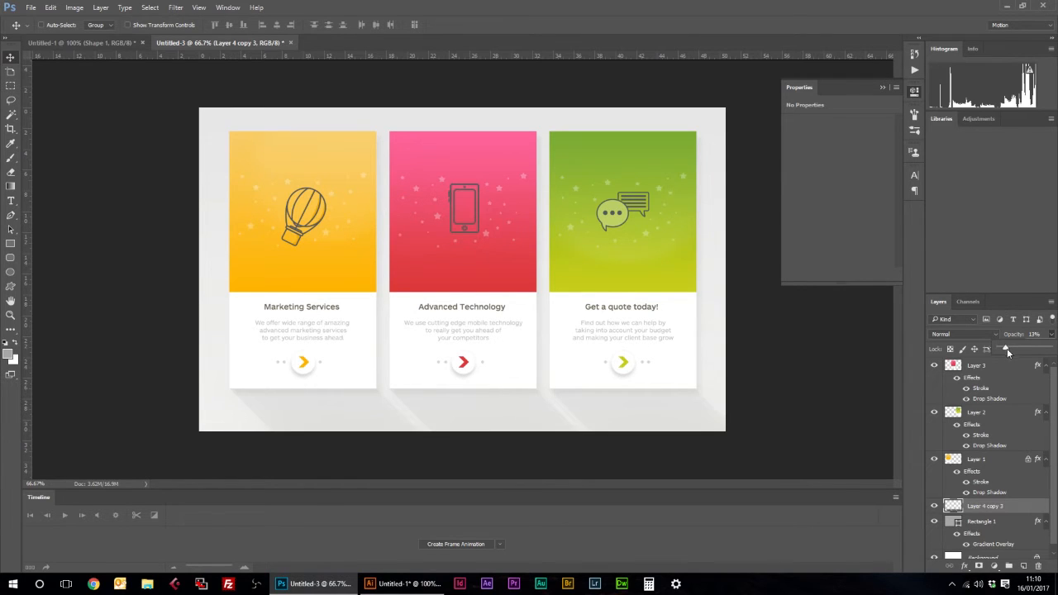
Duplicate the merged shadow layer and, with the original hidden, apply a Motion Blur at -3° and 44 px to the copy.
{"action": "left_click_drag", "start_coordinate": [1023, 508], "coordinate": [1025, 566]}
{"action": "left_click", "coordinate": [934, 521]}
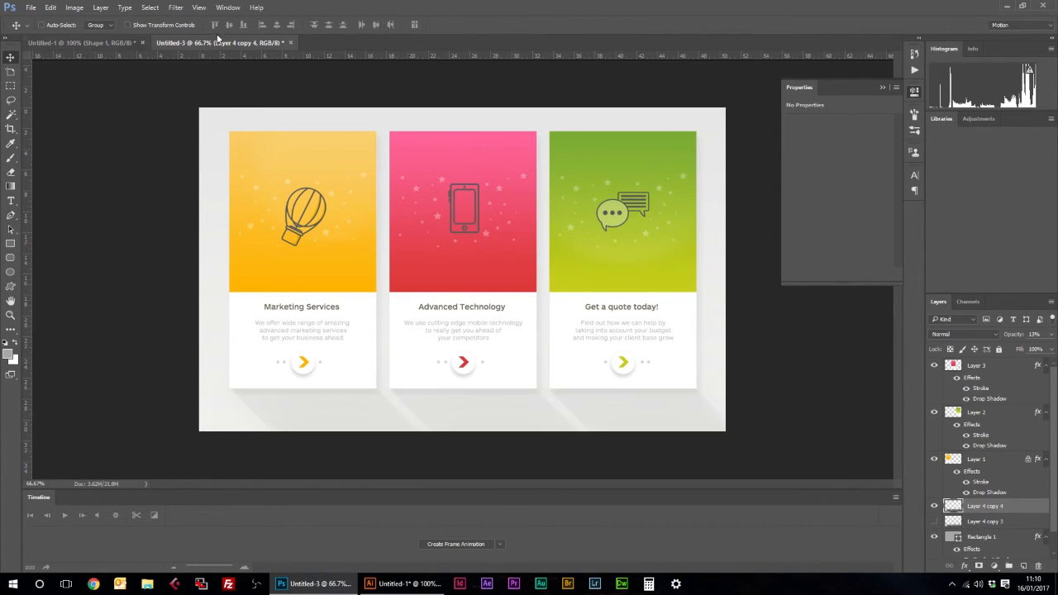
{"action": "left_click", "coordinate": [182, 8]}
{"action": "mouse_move", "coordinate": [261, 130]}
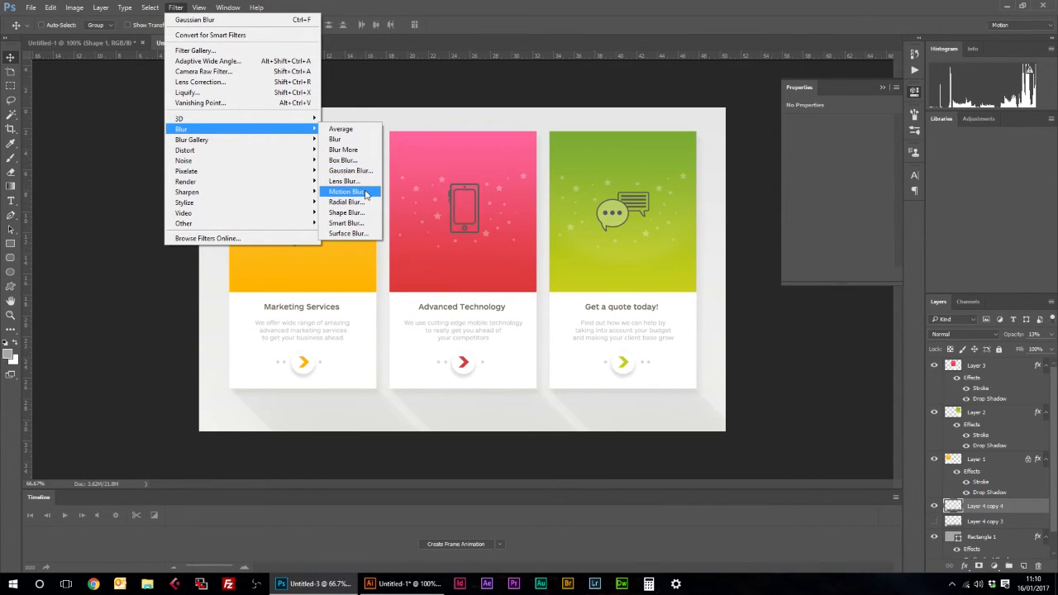
{"action": "left_click", "coordinate": [349, 191]}
{"action": "left_click_drag", "start_coordinate": [631, 377], "coordinate": [611, 375]}
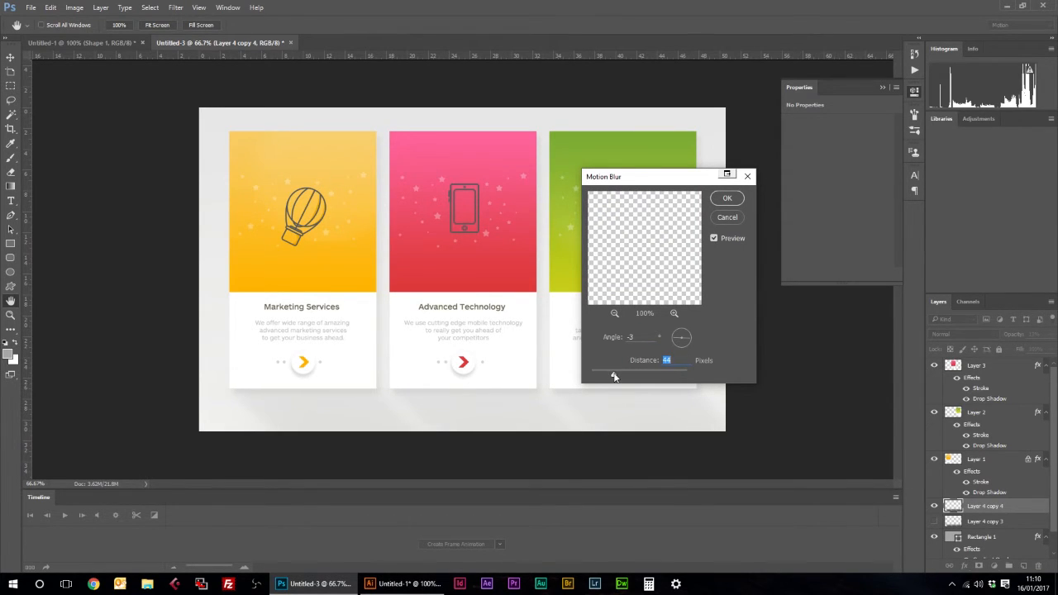
{"action": "left_click", "coordinate": [728, 198]}
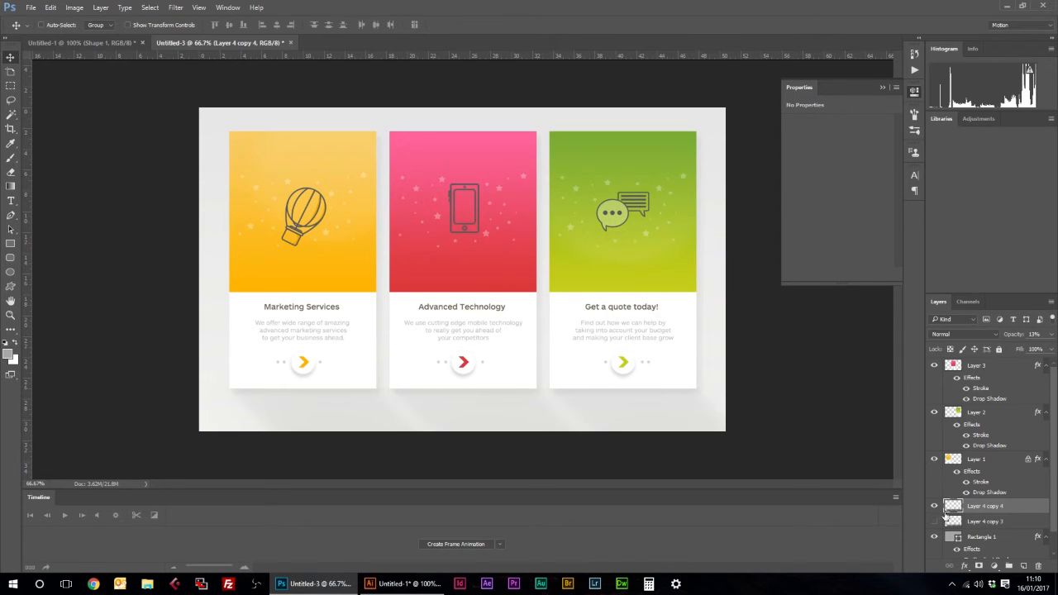
Show the original shadow layer again, then group both shadow layers and set the group's opacity to 58%.
{"action": "left_click", "coordinate": [936, 522]}
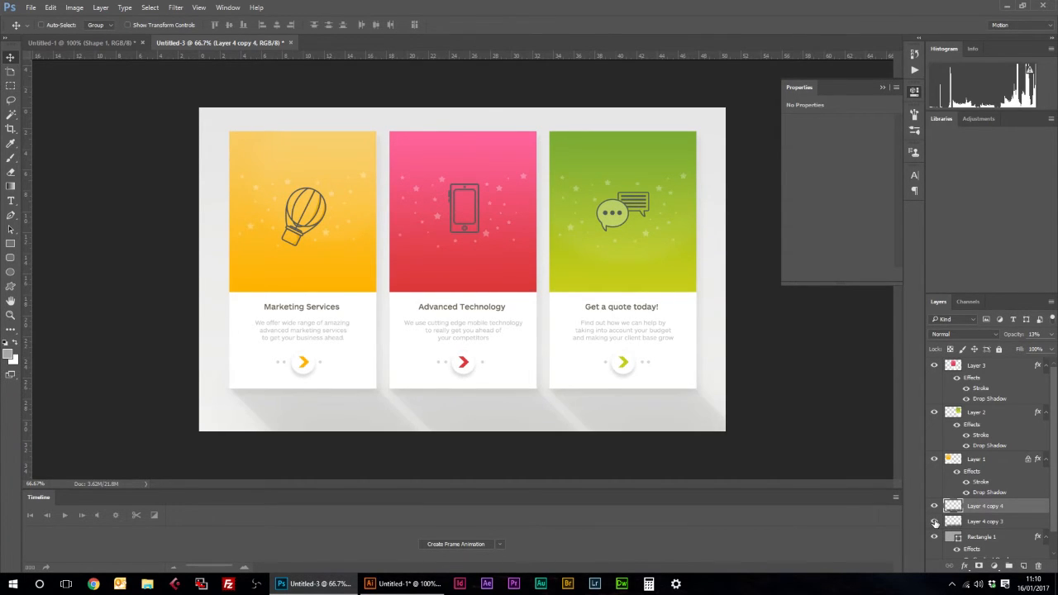
{"action": "left_click", "coordinate": [970, 522], "text": "ctrl"}
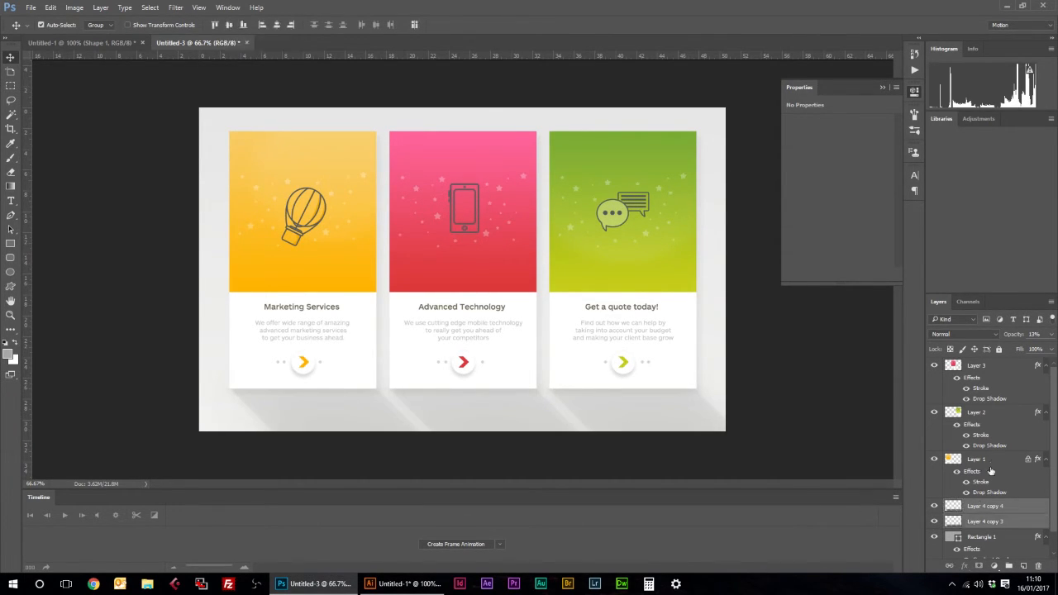
{"action": "key", "text": "ctrl+g"}
{"action": "left_click_drag", "start_coordinate": [1054, 338], "coordinate": [1030, 351]}
{"action": "left_click", "coordinate": [634, 380]}
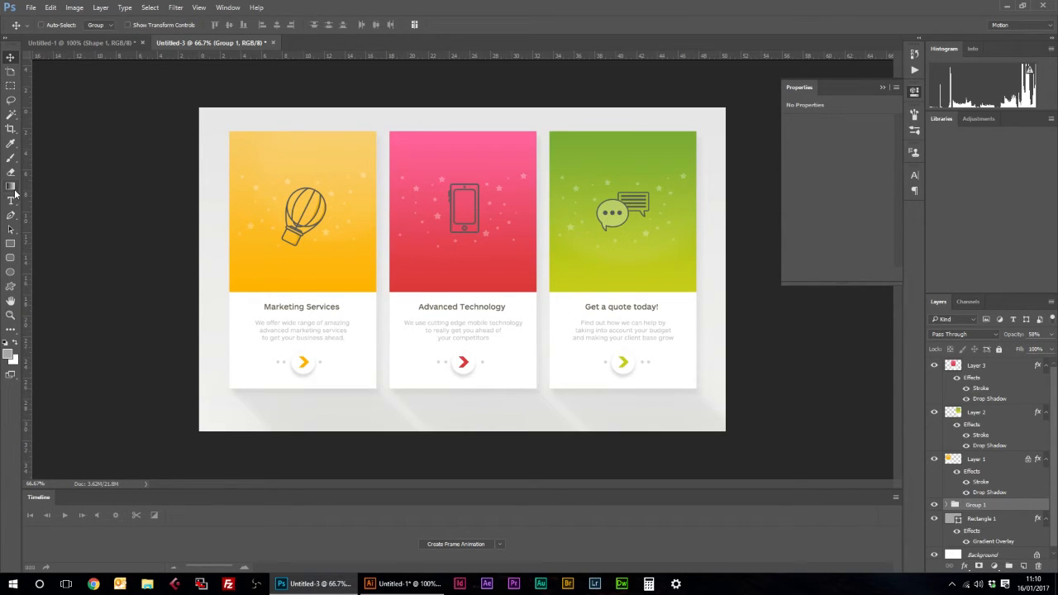
Crop the canvas slightly at its upper and lower edges to tighten the margins around the three cards.
{"action": "left_click", "coordinate": [10, 129]}
{"action": "left_click_drag", "start_coordinate": [461, 428], "coordinate": [463, 419]}
{"action": "left_click_drag", "start_coordinate": [461, 121], "coordinate": [463, 124]}
{"action": "left_click", "coordinate": [10, 58]}
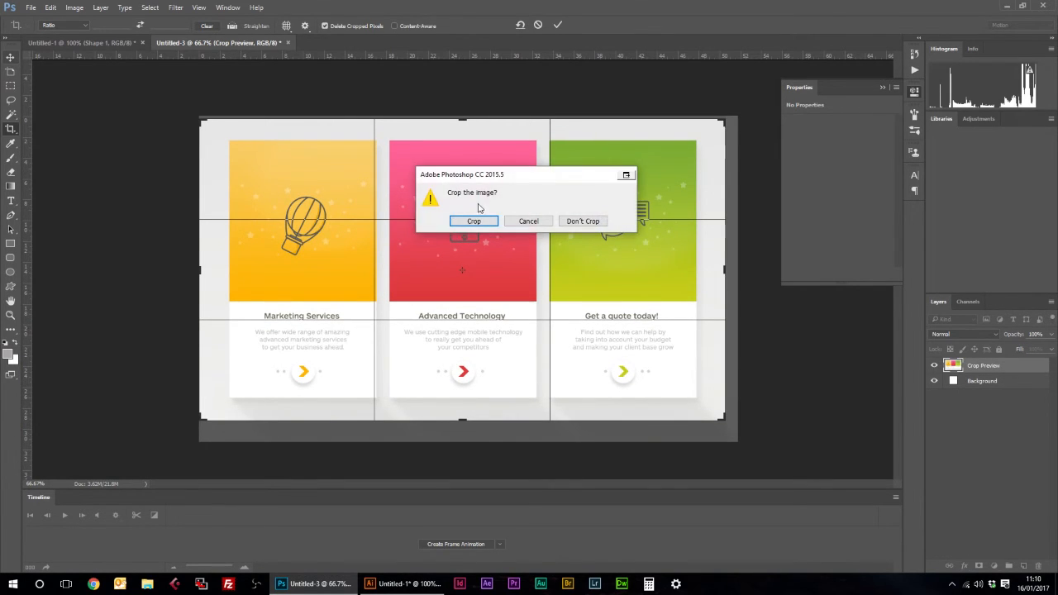
{"action": "left_click", "coordinate": [473, 221]}
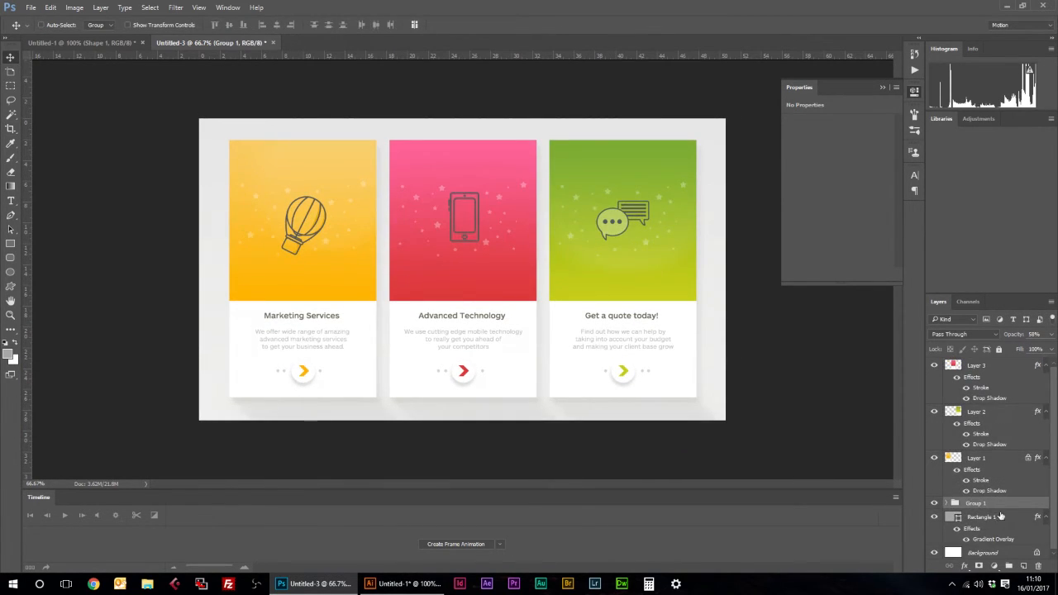